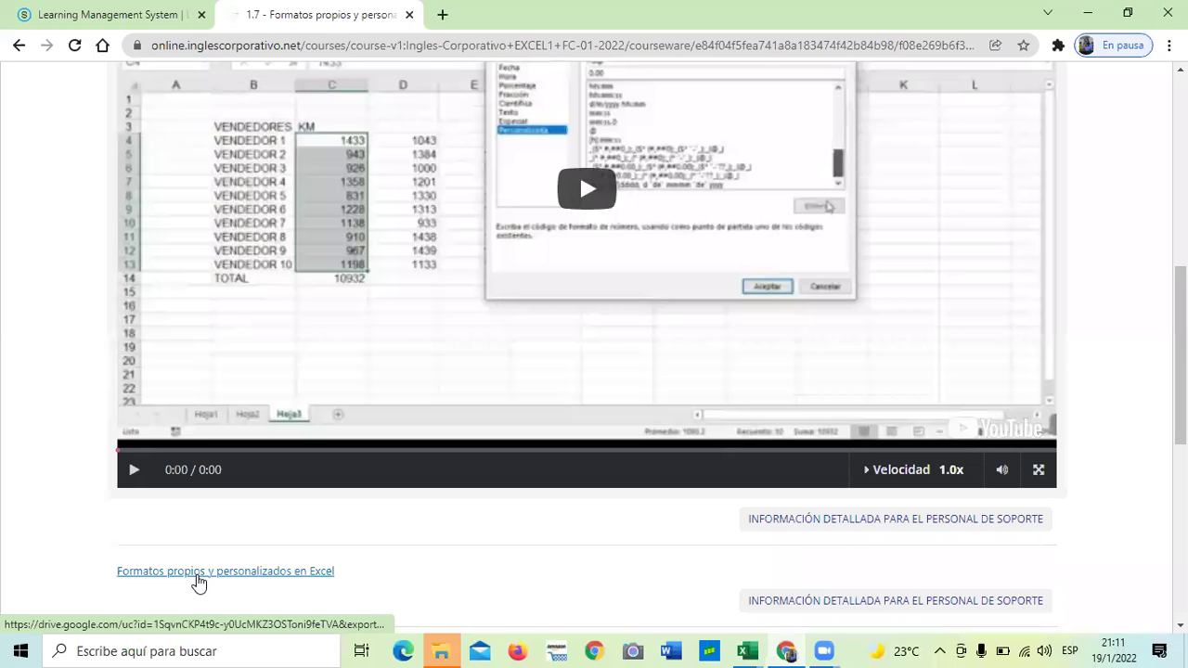
Scroll up to show the Unit 1.7 lesson title and the full YouTube player
scroll(399, 509, up, 2)
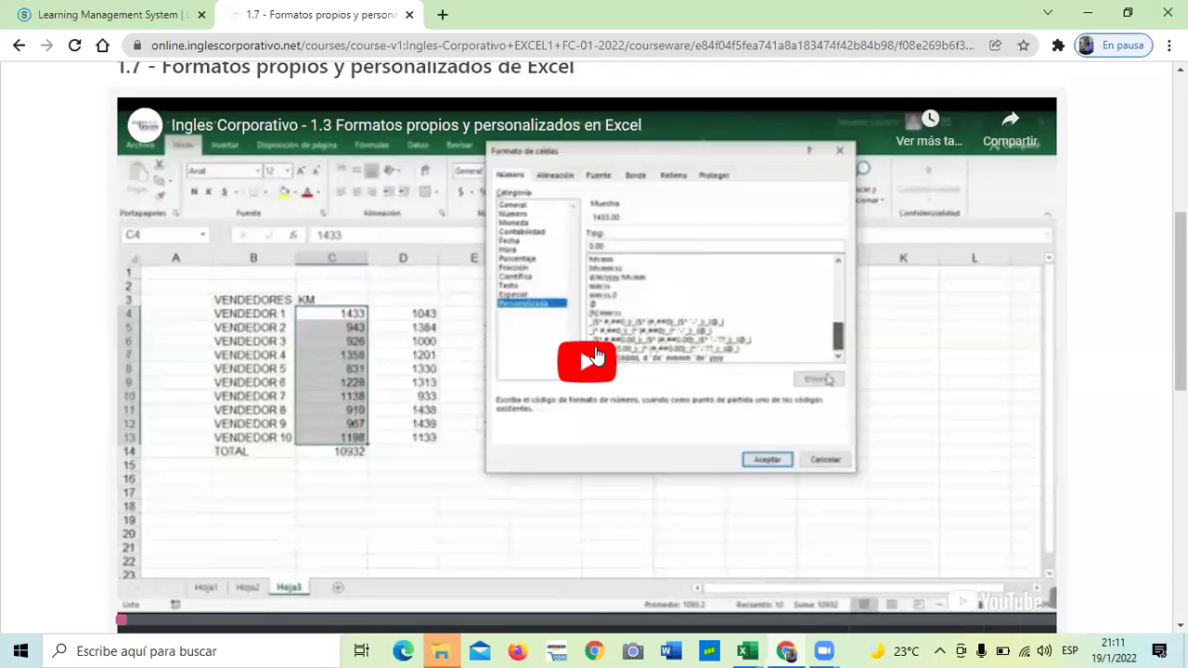
Play the custom-formats lesson video to its closing outro, briefly checking the speed menu
click(594, 356)
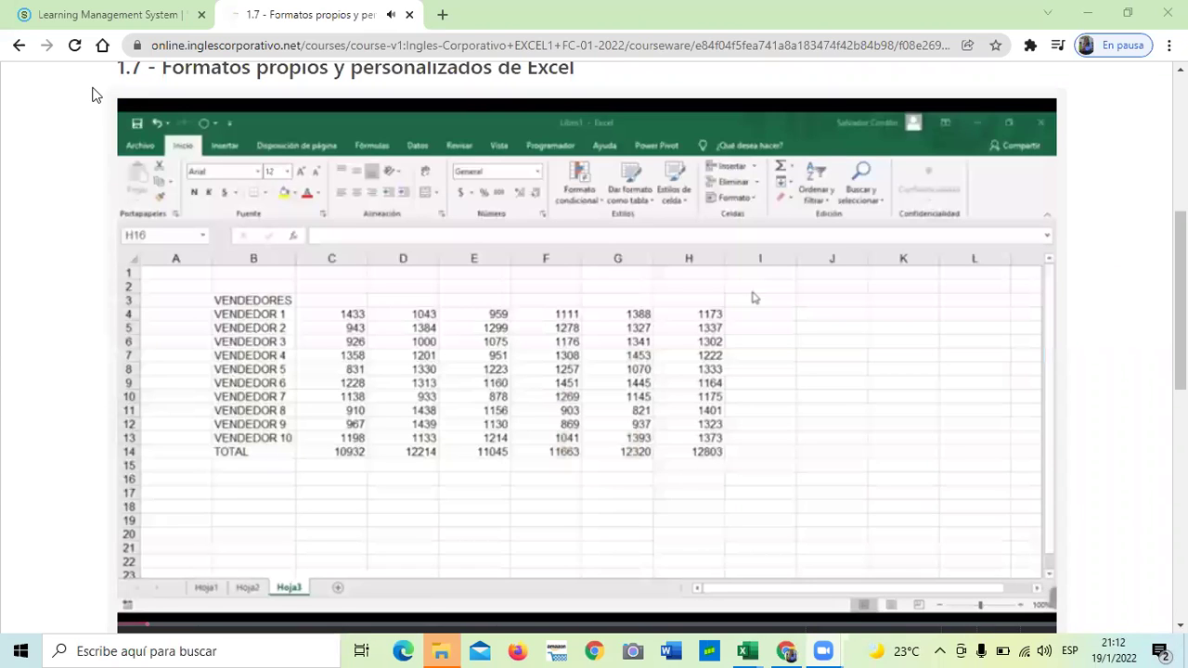
mouse_move(284, 284)
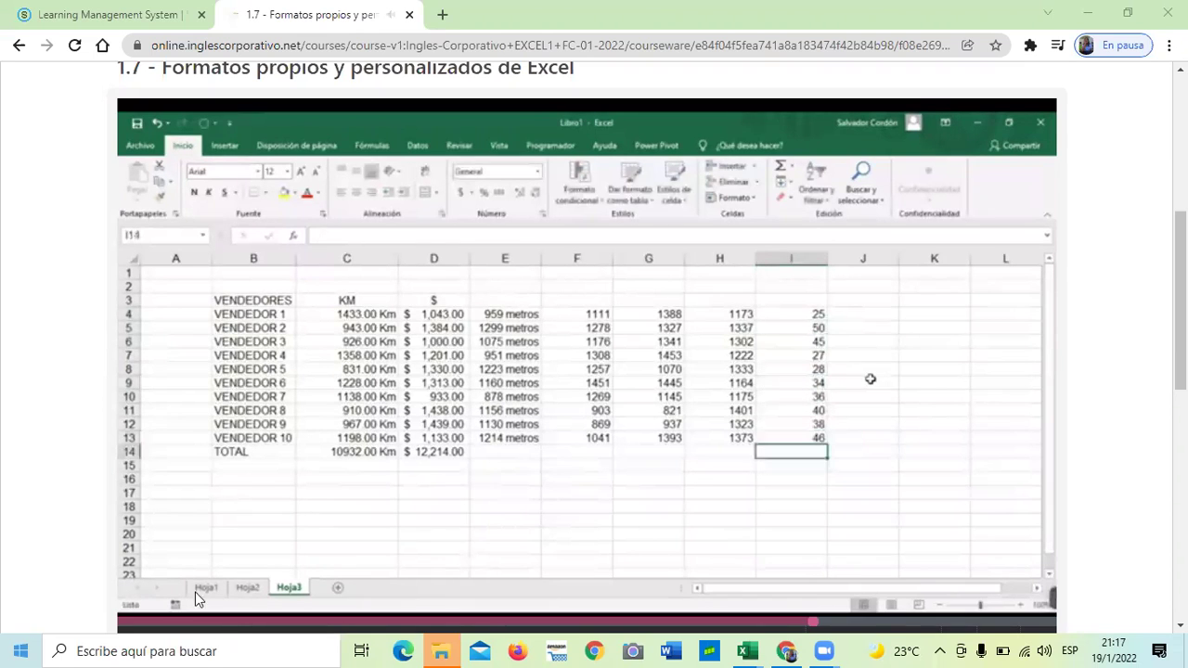
mouse_move(276, 599)
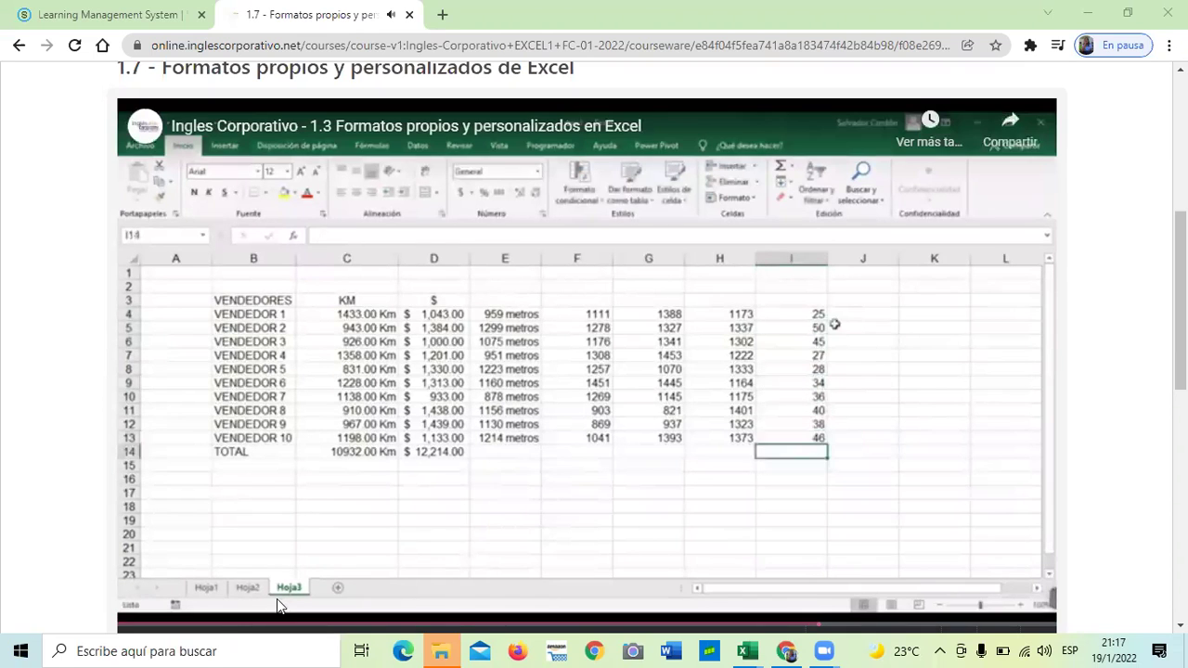
click(868, 624)
click(620, 601)
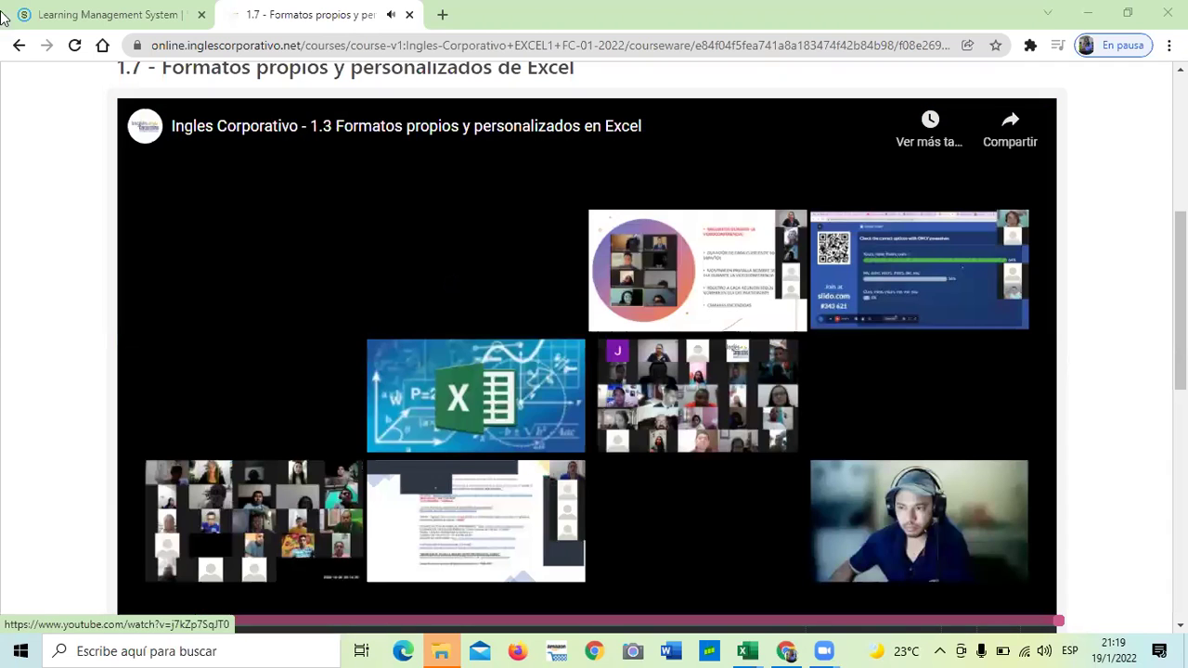
Scroll through the finished lesson page, then switch over to the Excel workbook
scroll(700, 303, down, 1)
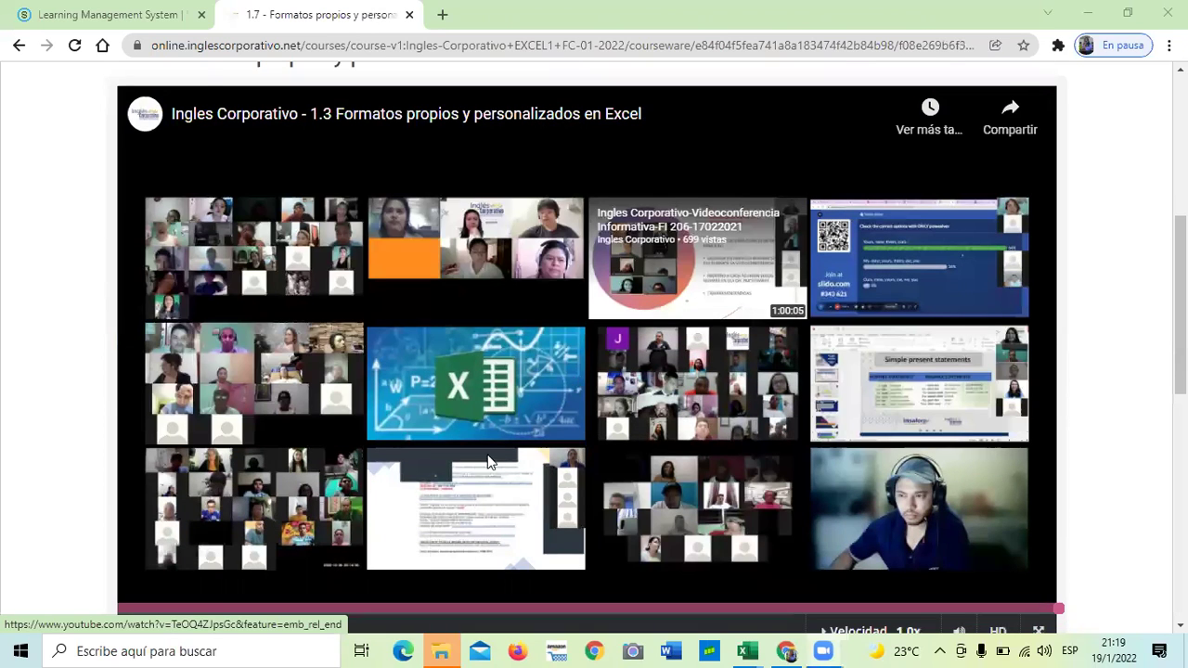
scroll(492, 455, down, 3)
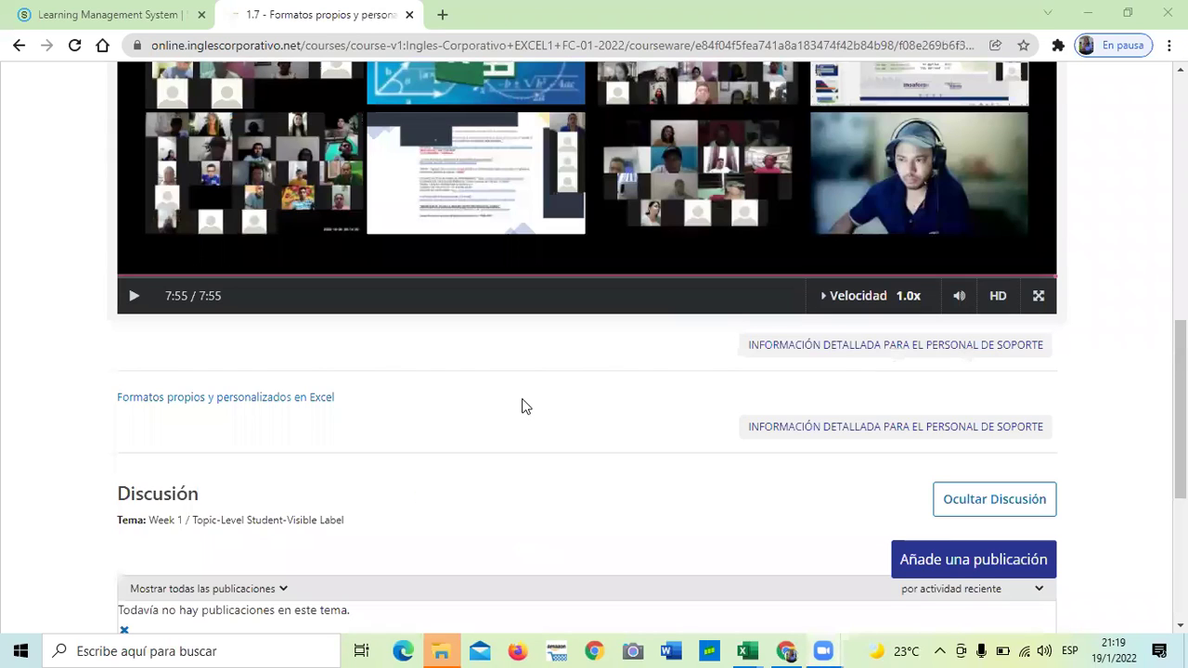
scroll(521, 406, down, 2)
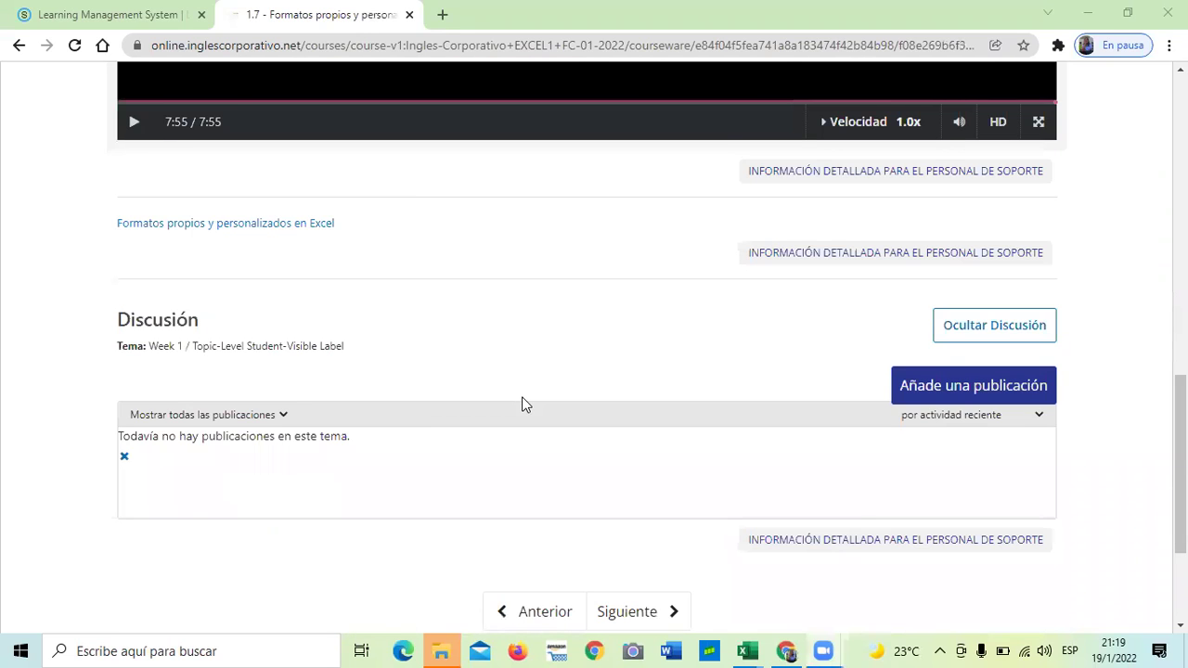
scroll(521, 406, up, 2)
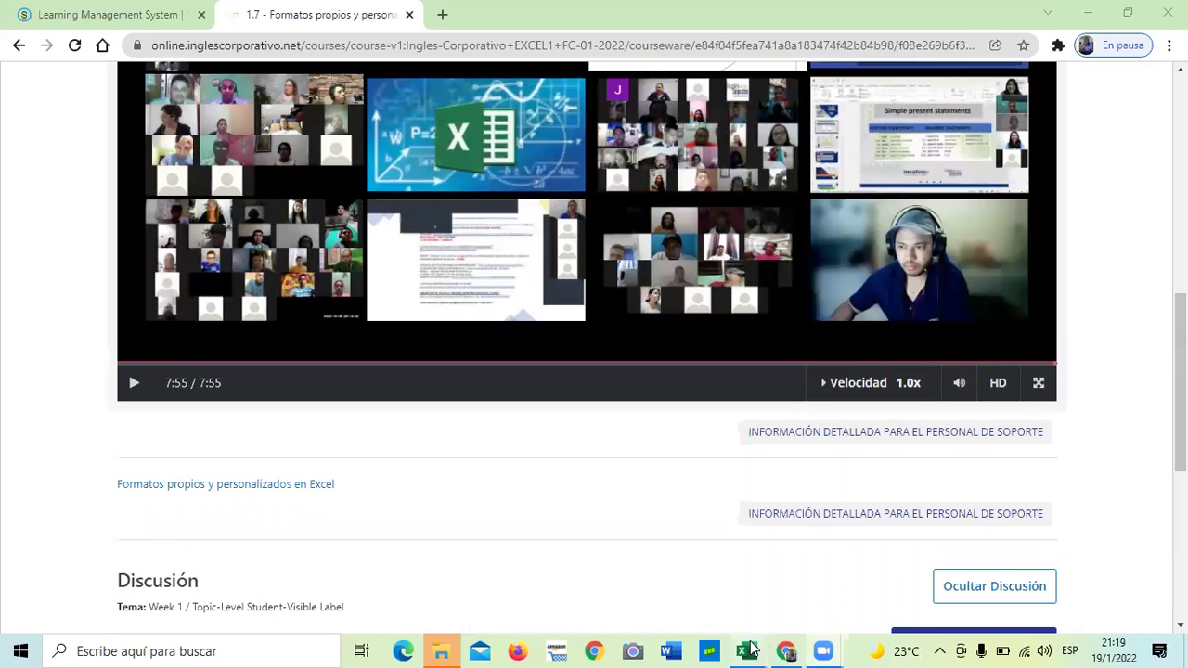
key(alt+Tab)
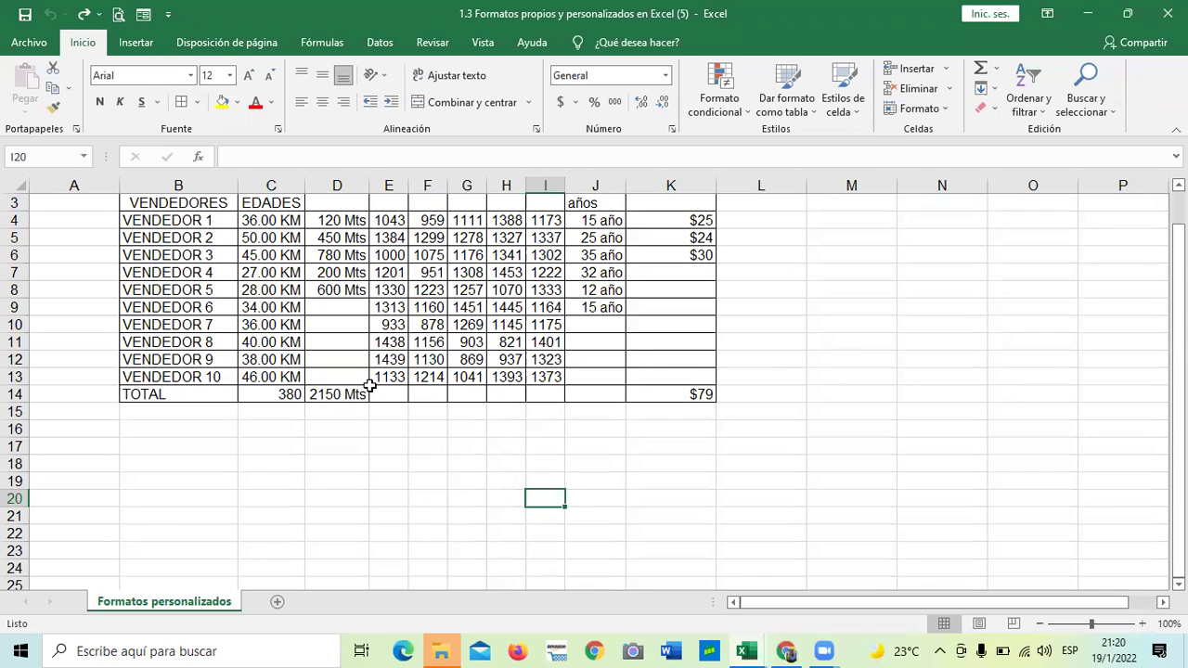
Bring the '1.2 Navegación en Excel (6)' workbook to the front from the taskbar previews
click(747, 651)
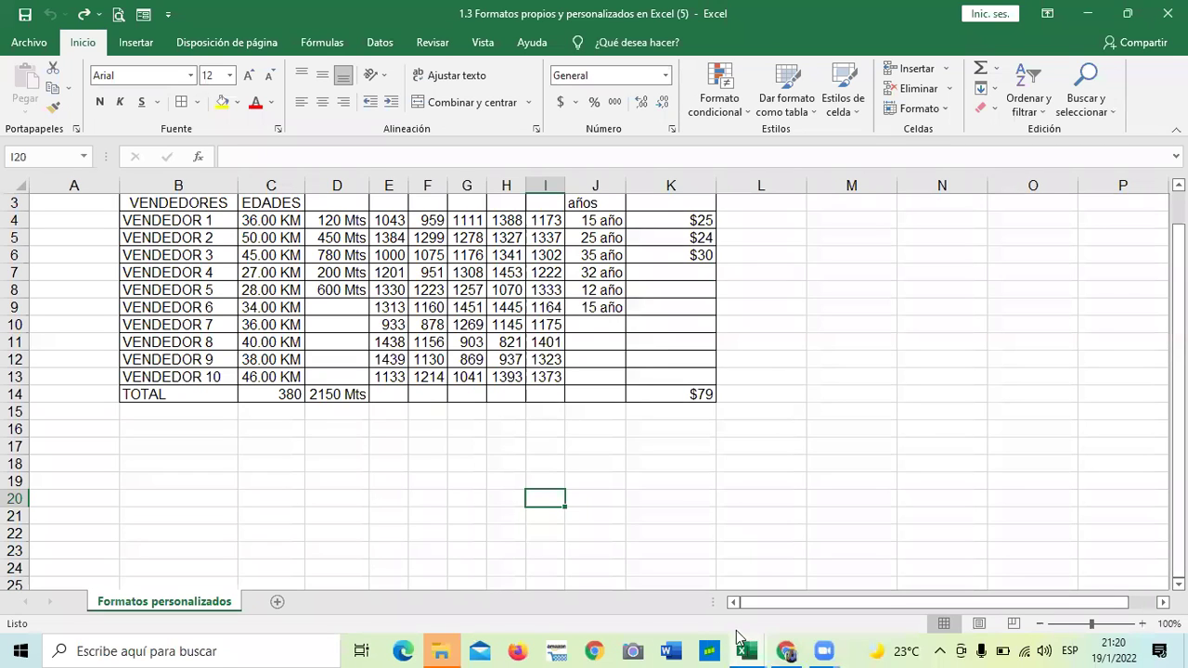
click(279, 302)
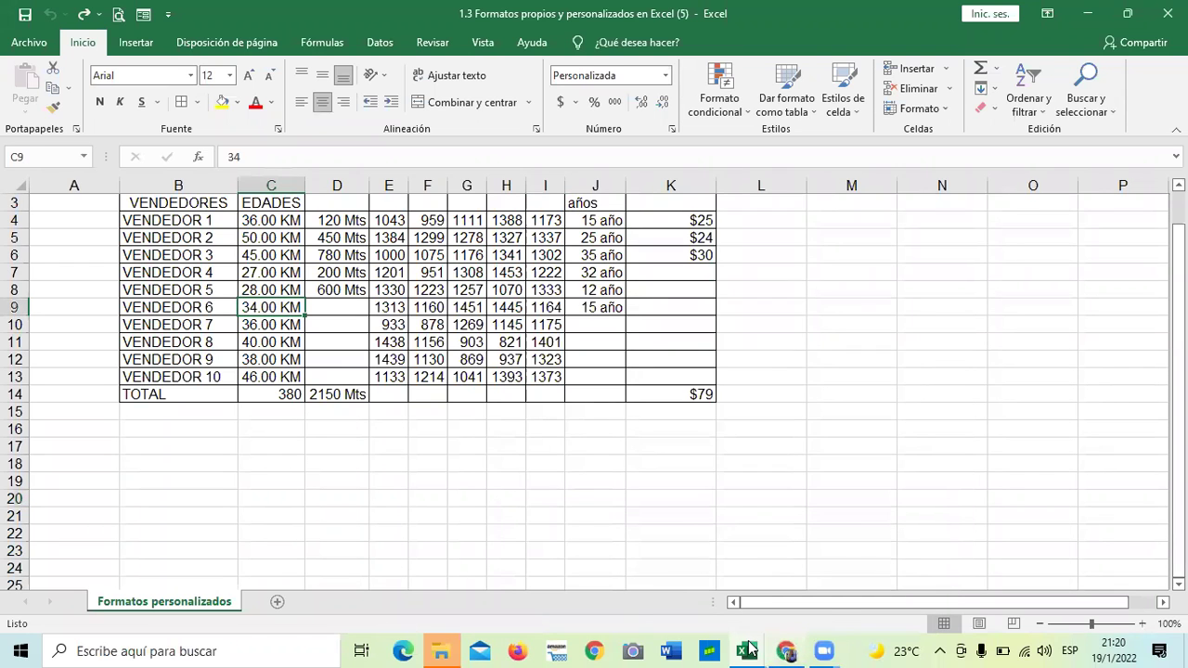
click(747, 651)
click(824, 586)
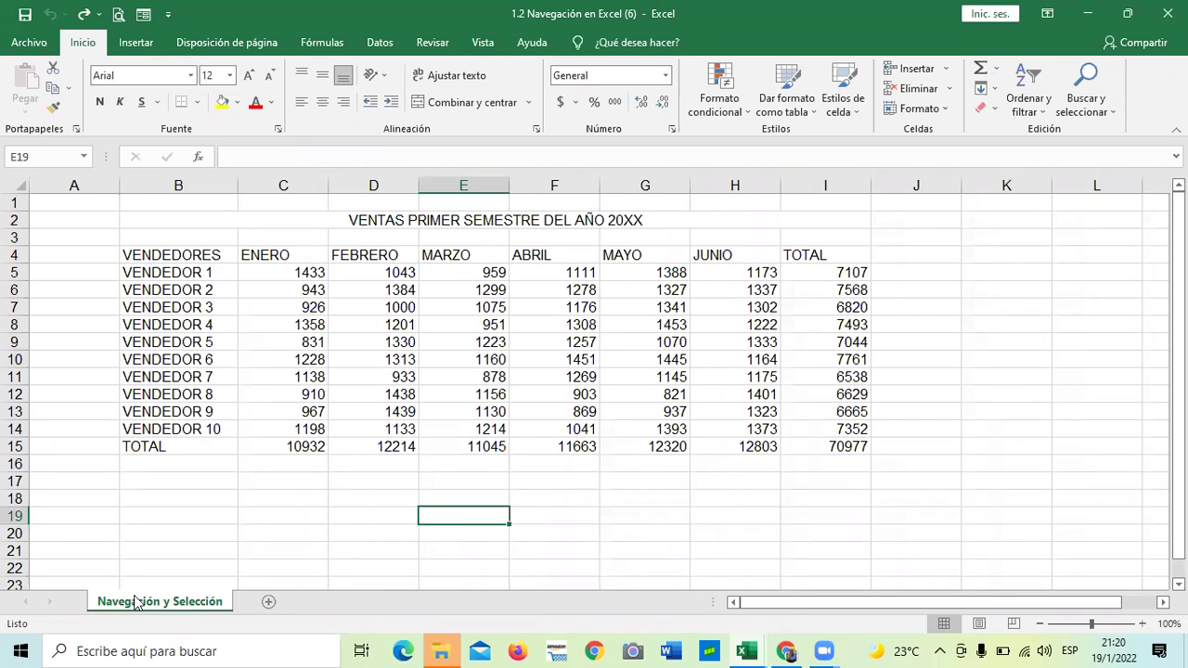
Select cells in the January column, from C5 (1433) down to C17
click(247, 549)
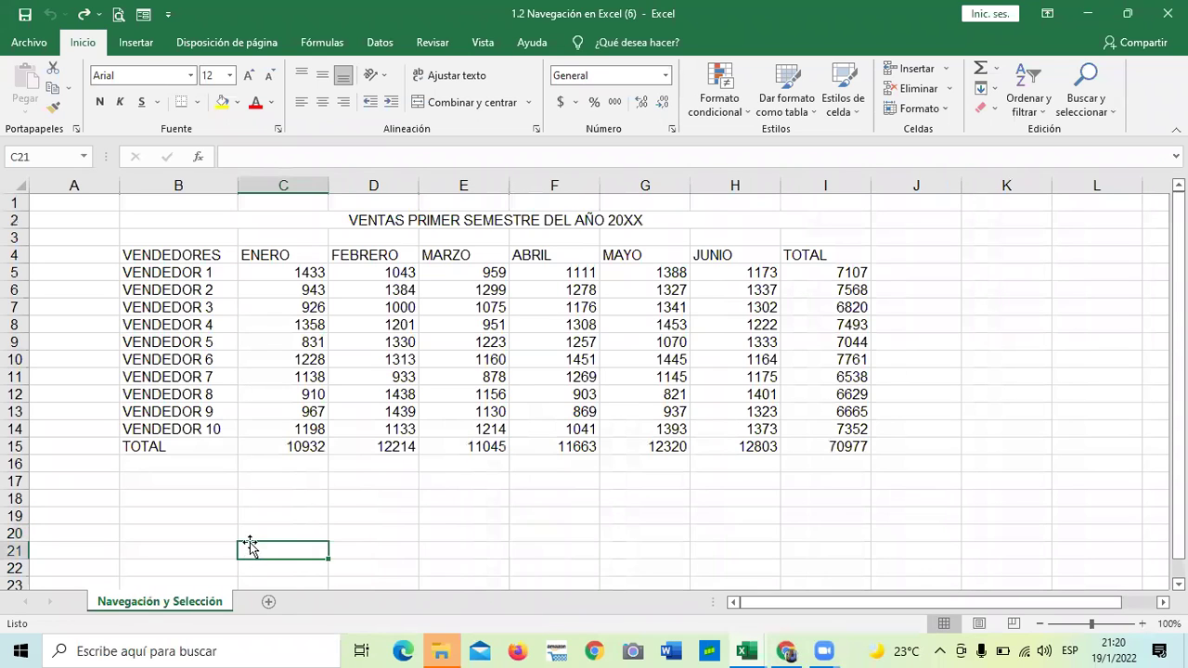
click(288, 271)
click(307, 480)
click(293, 270)
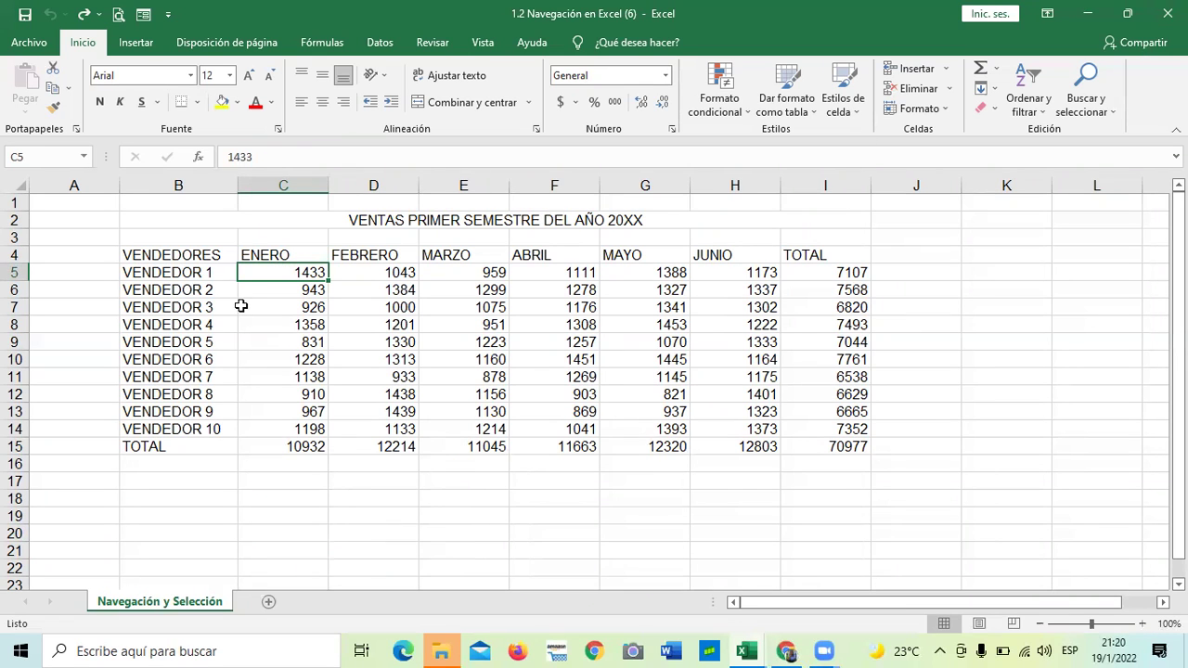
click(283, 481)
drag(280, 270, 300, 464)
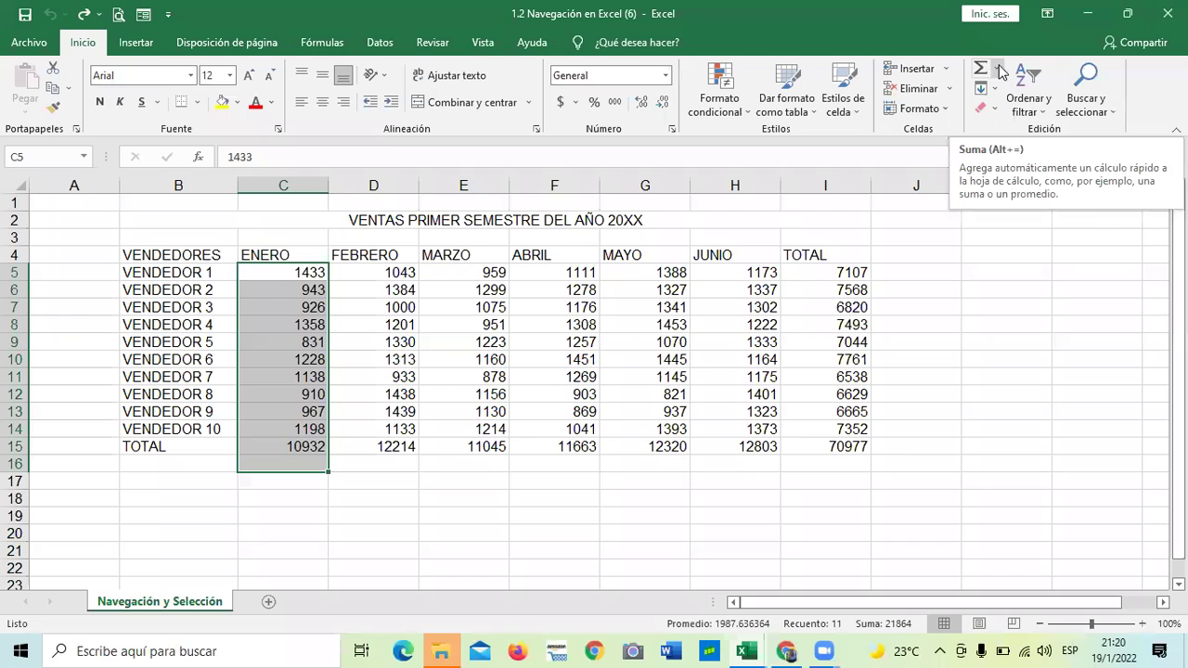
click(1000, 72)
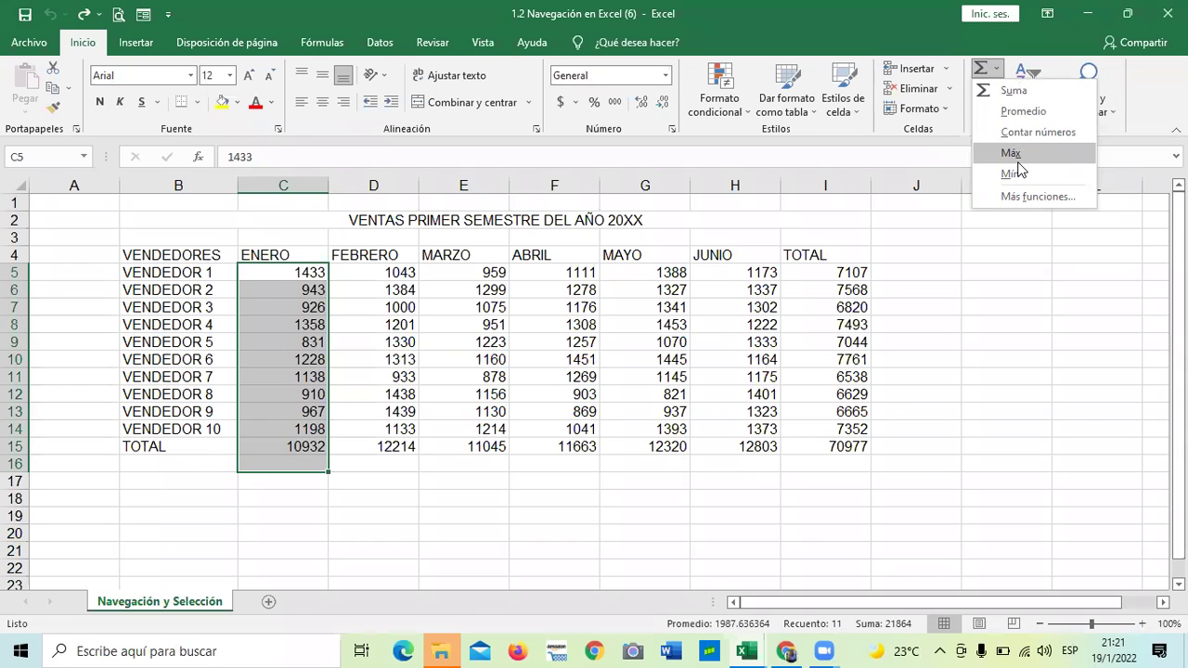
click(935, 311)
click(335, 518)
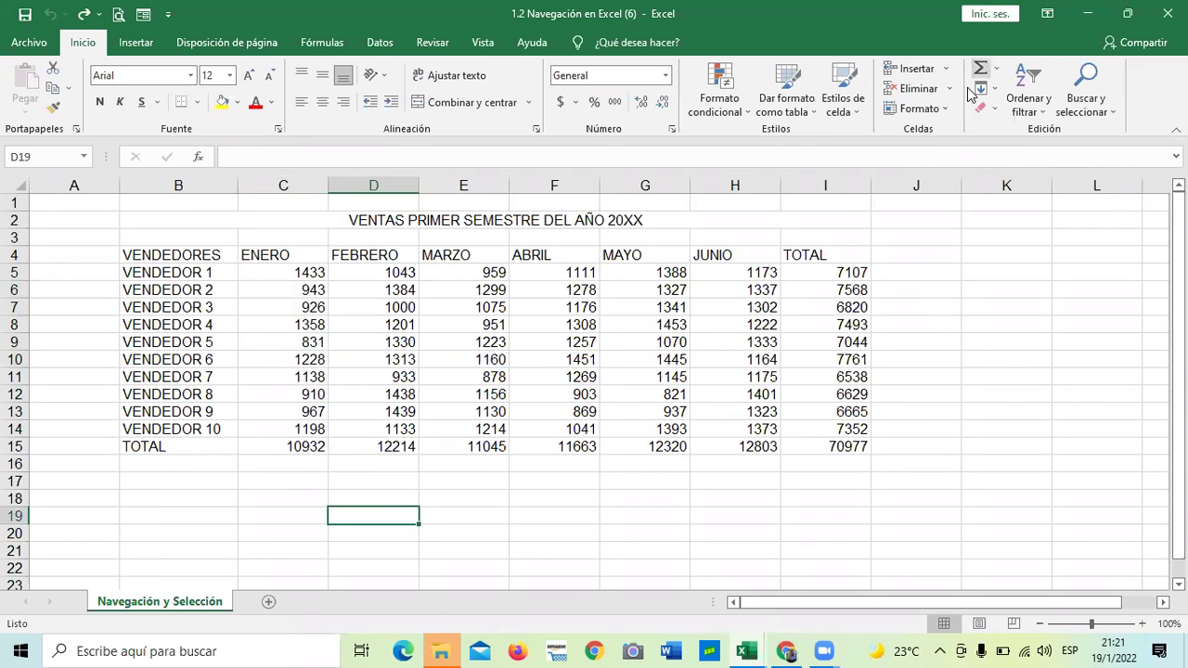
click(283, 446)
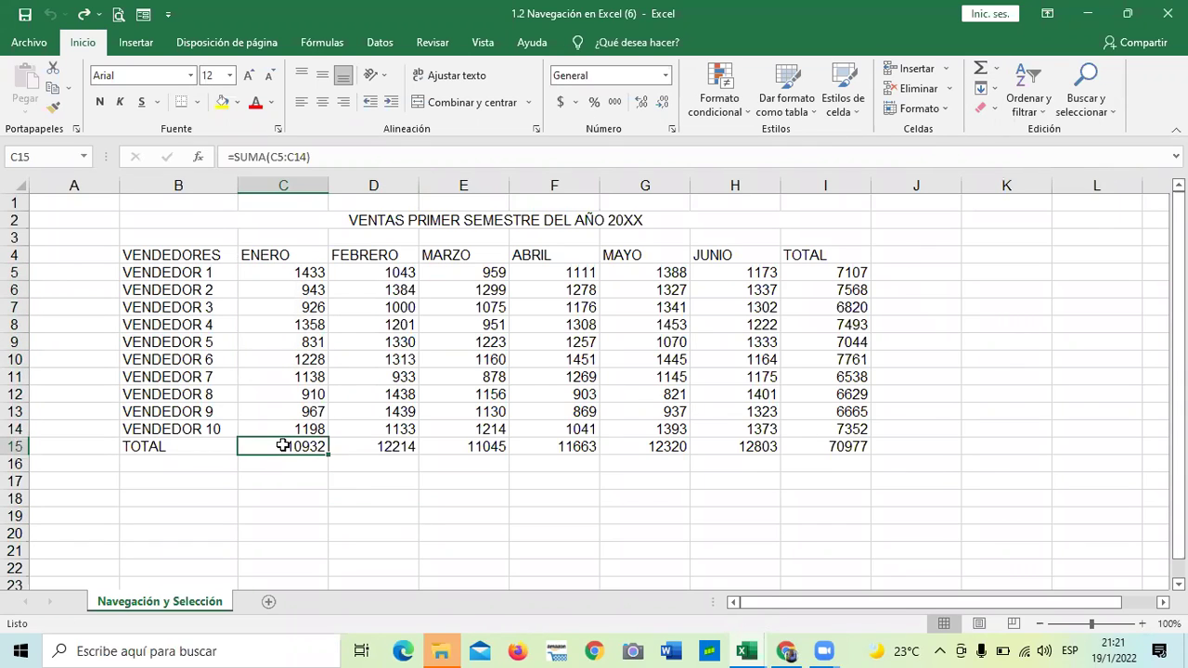
click(294, 271)
Append KM to C5 and C6 (1433 KM, 943 KM), then select January values C5:C15
click(288, 154)
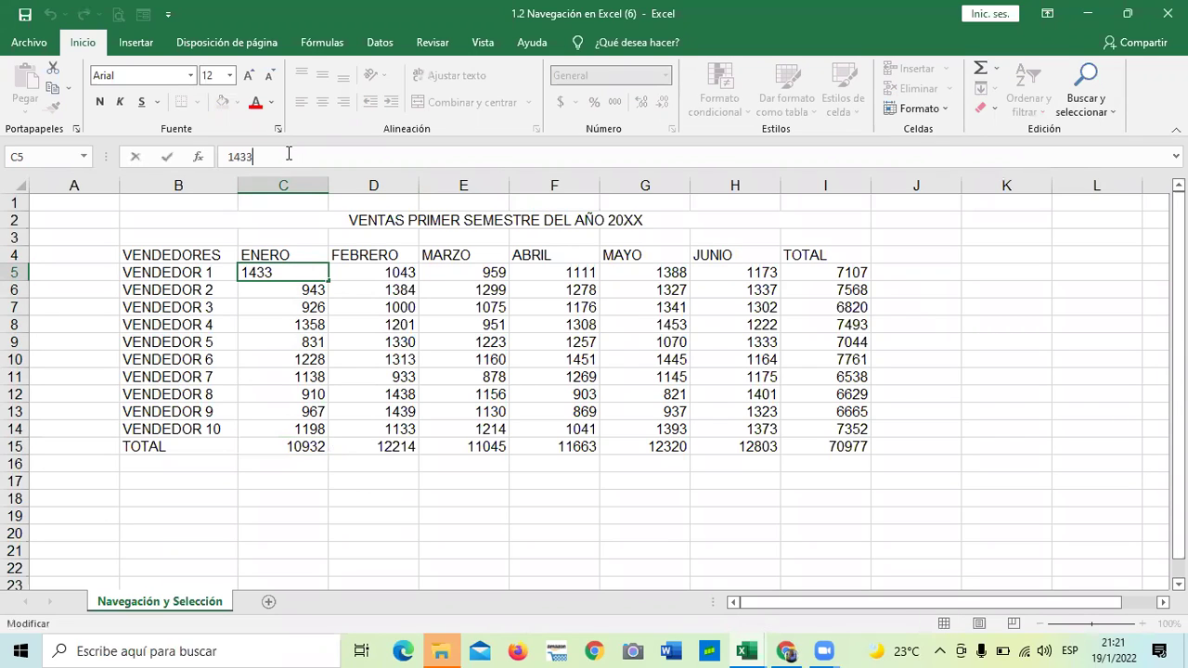
text(KM)
key(Return)
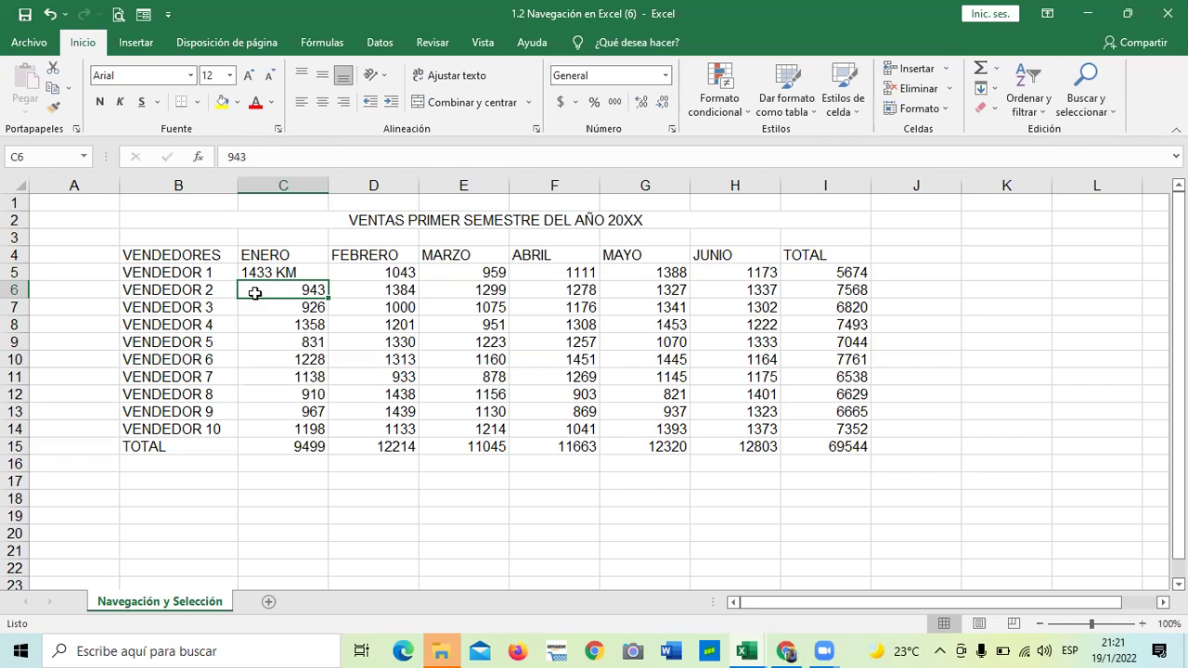
click(275, 155)
text(KM)
key(Return)
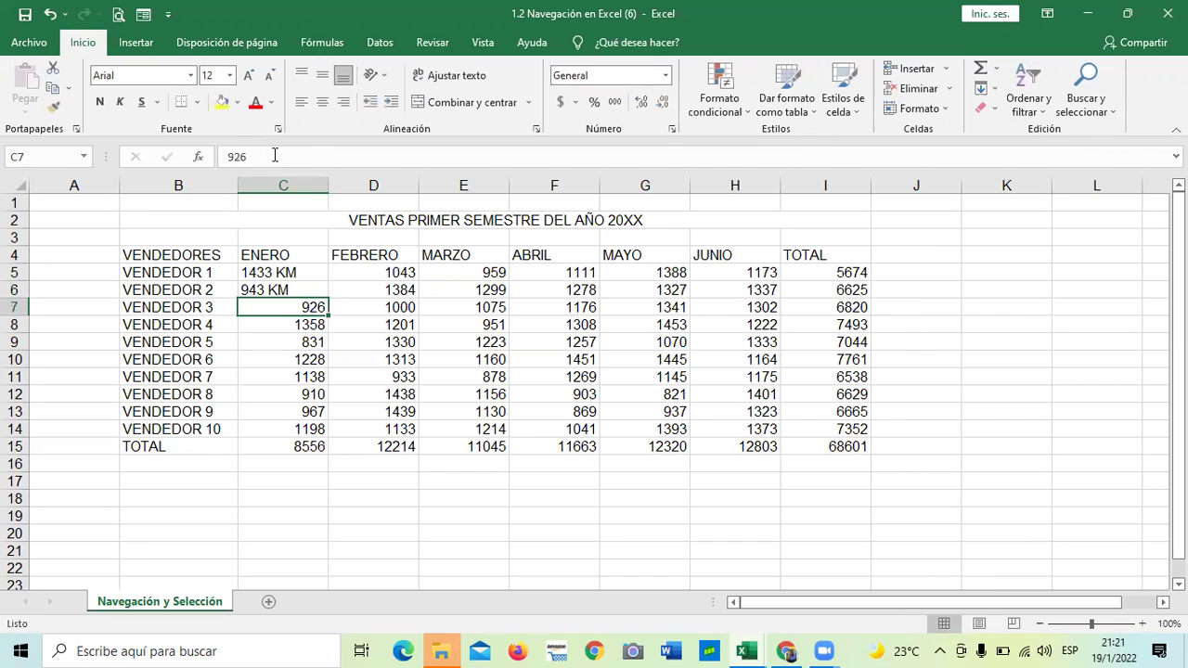
click(303, 516)
drag(298, 272, 305, 447)
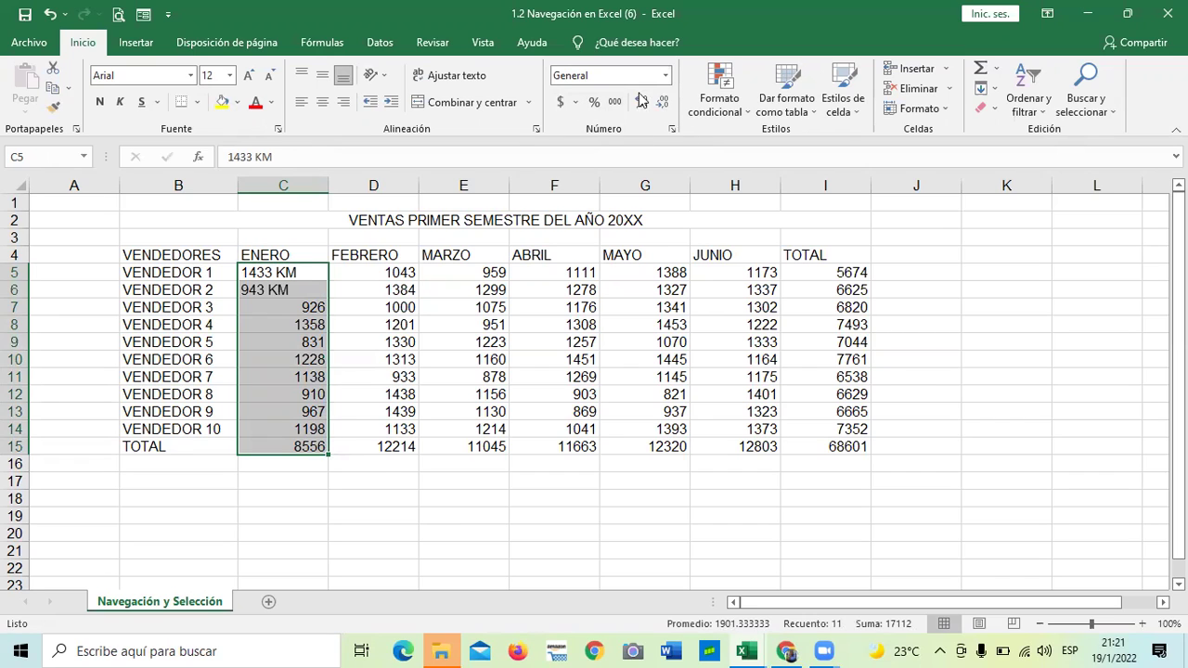
Open Formato de celdas on the Número tab for the selected January cells C5:C15
click(665, 75)
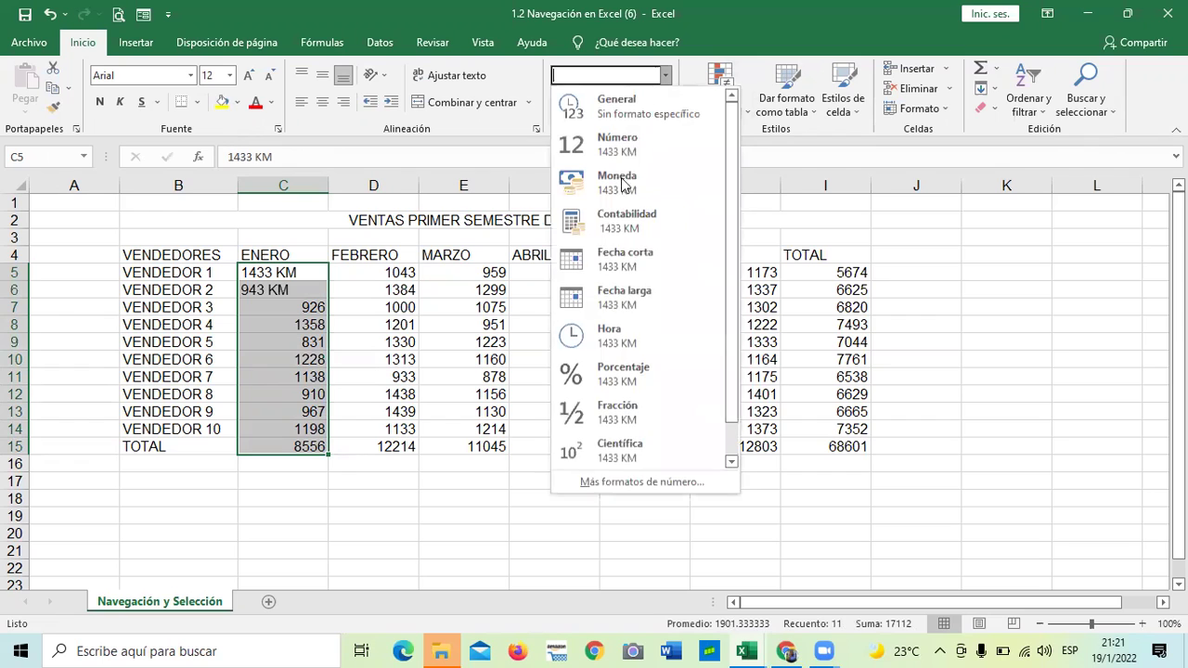
click(640, 482)
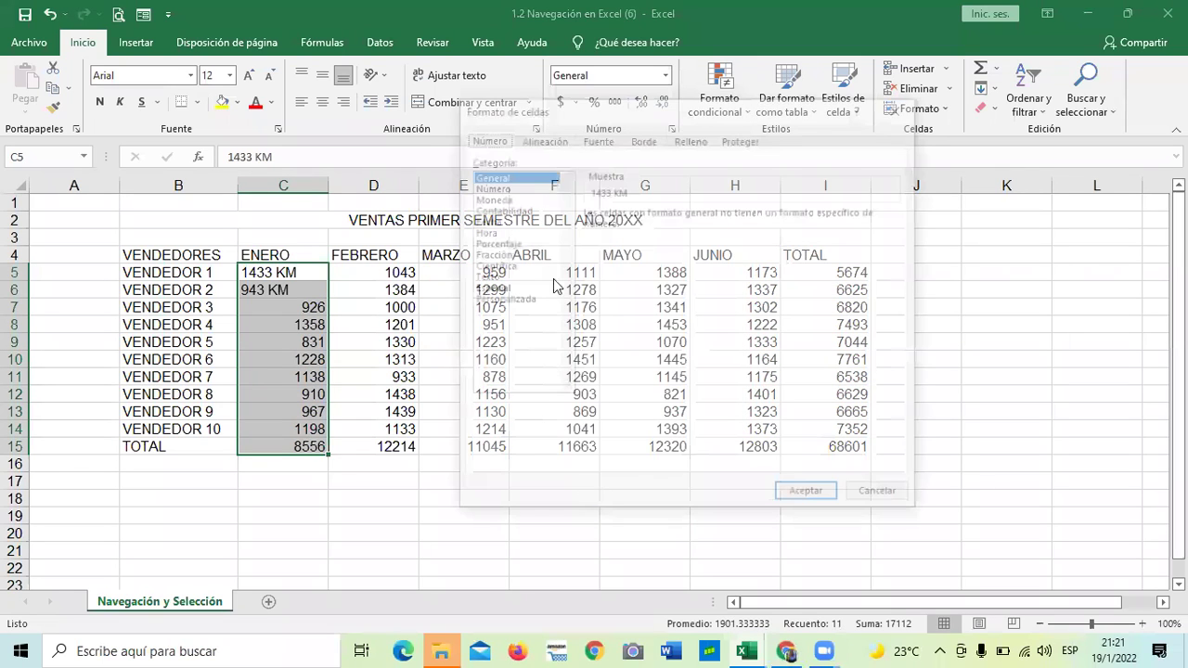
click(904, 102)
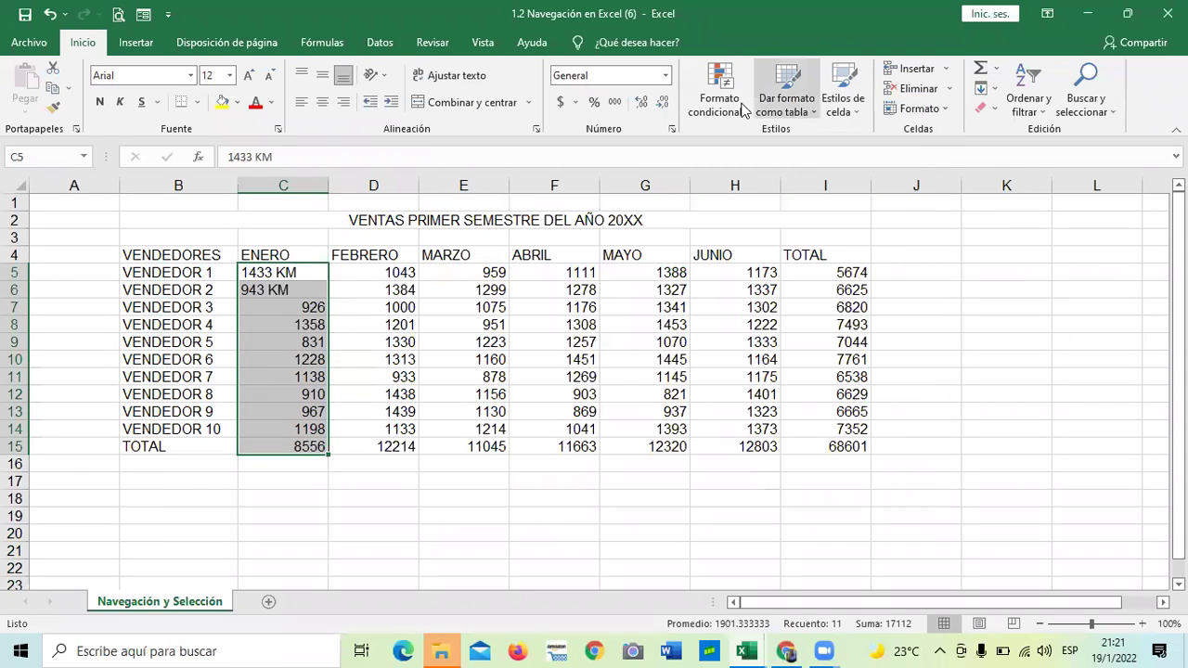
click(666, 75)
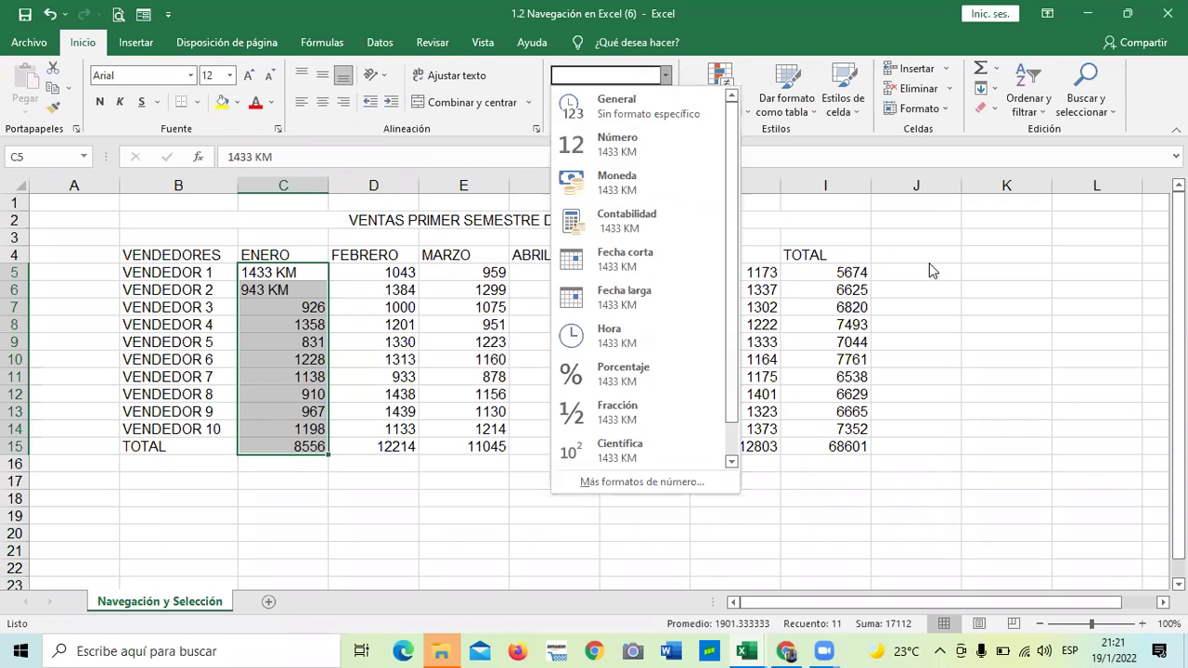
key(Escape)
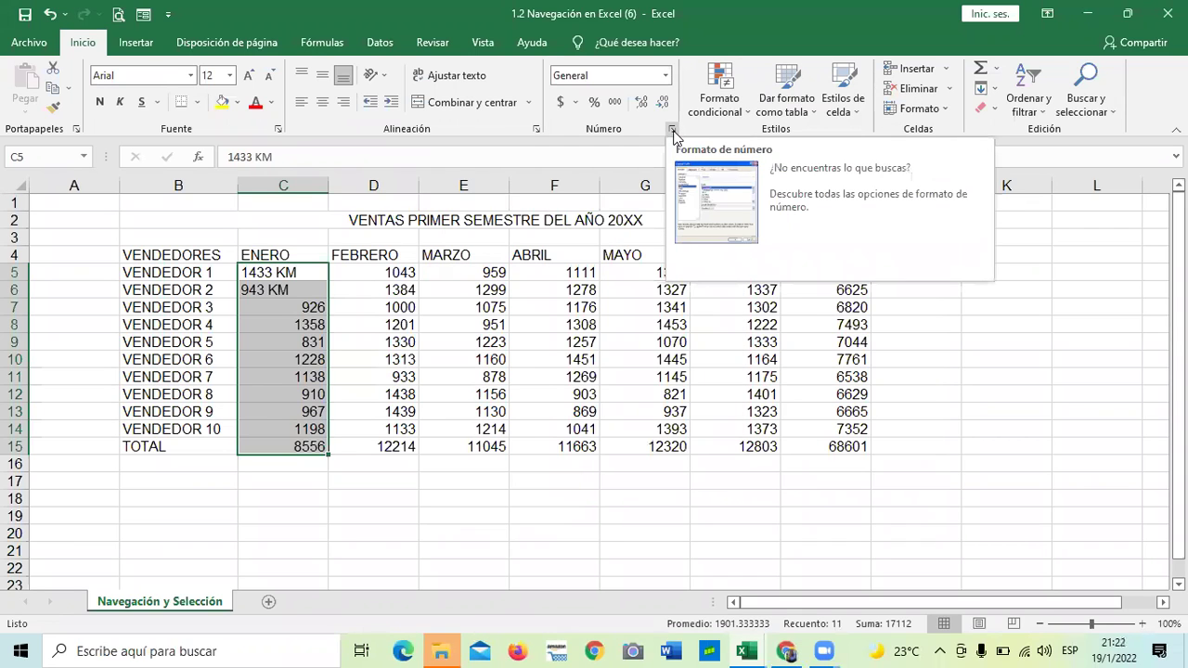
click(673, 131)
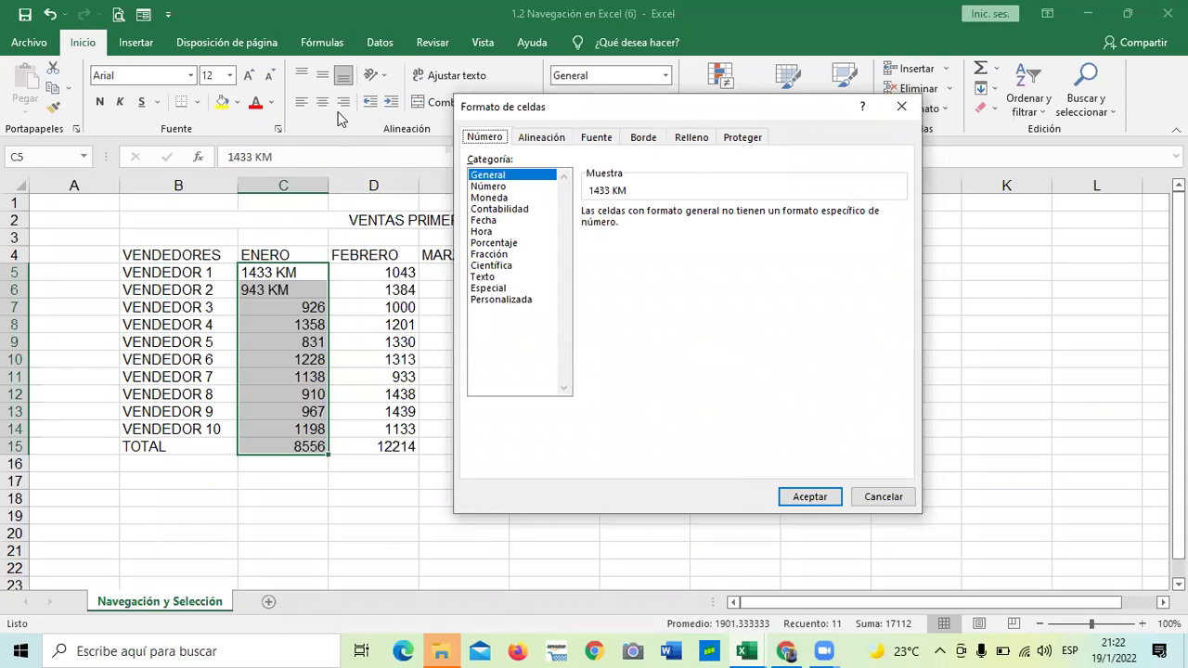
Apply the Personalizada format 0.00 "KM" to the January figures
drag(767, 113, 803, 115)
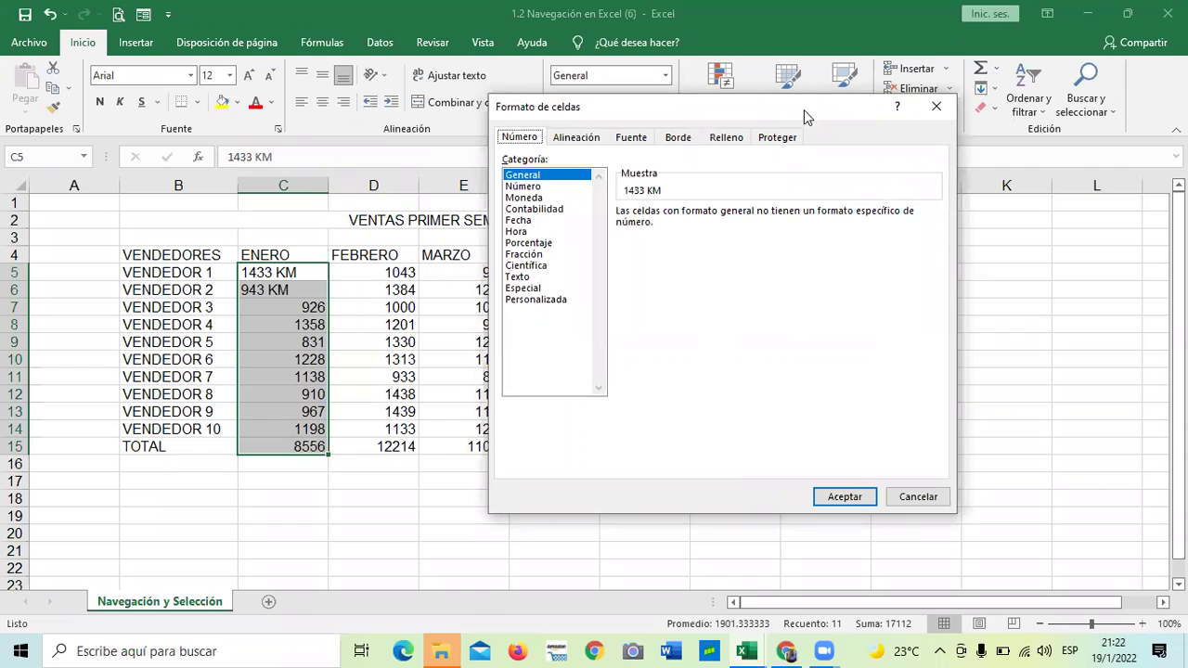
drag(804, 109, 907, 173)
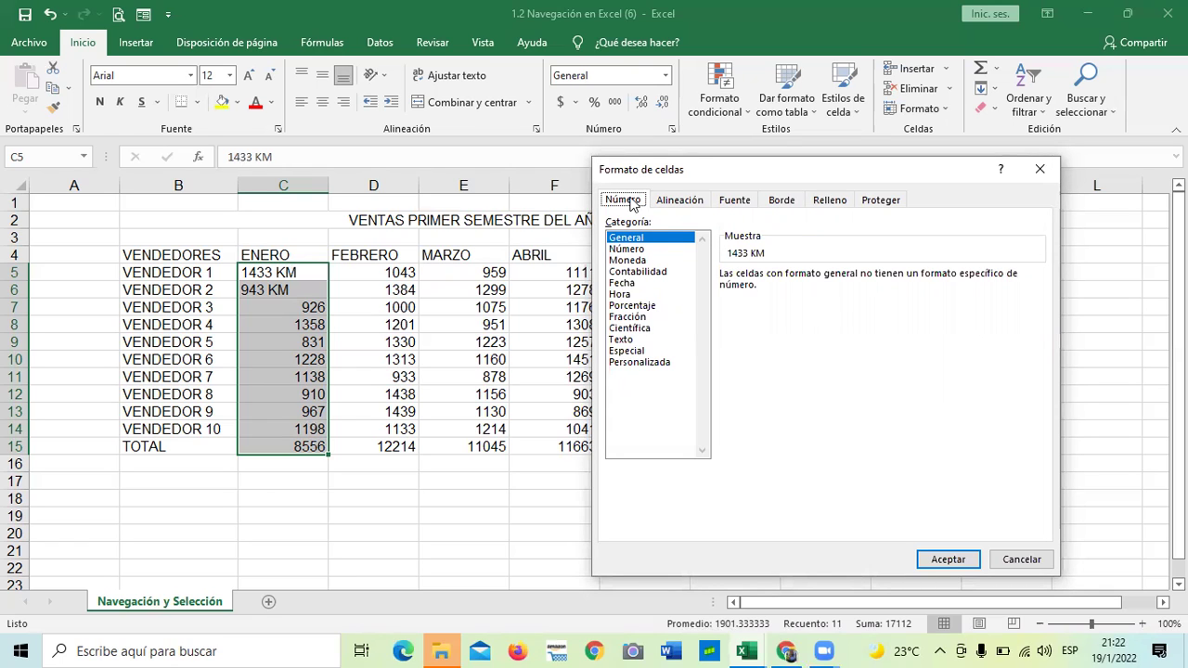
click(640, 361)
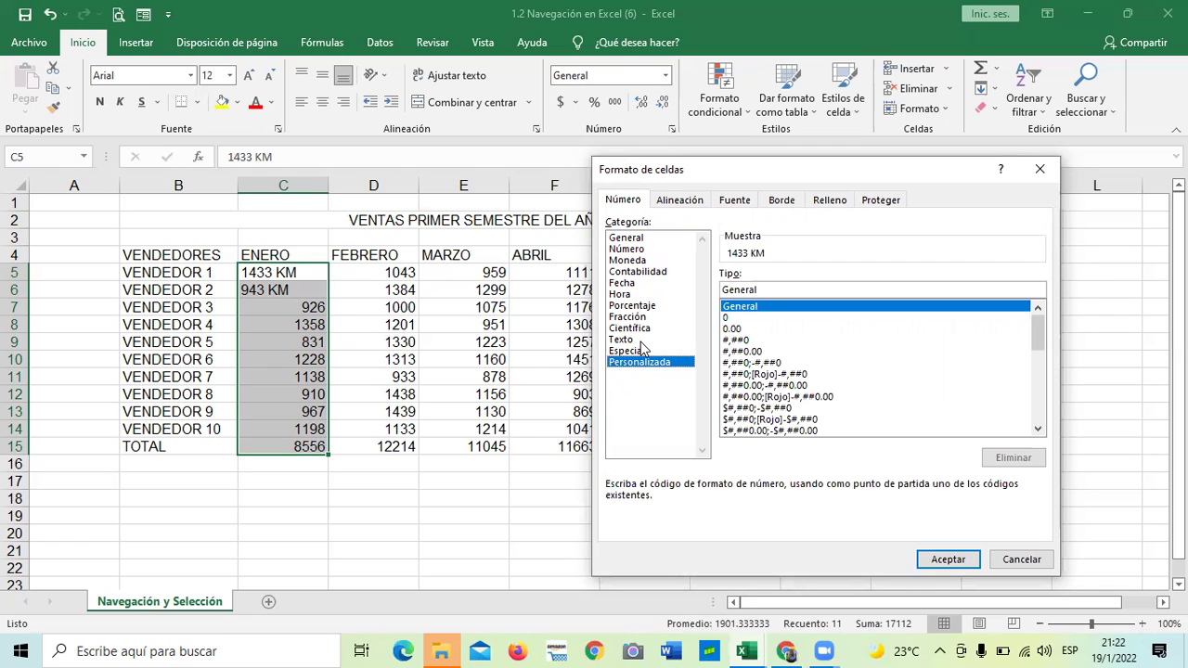
drag(1036, 332, 1041, 404)
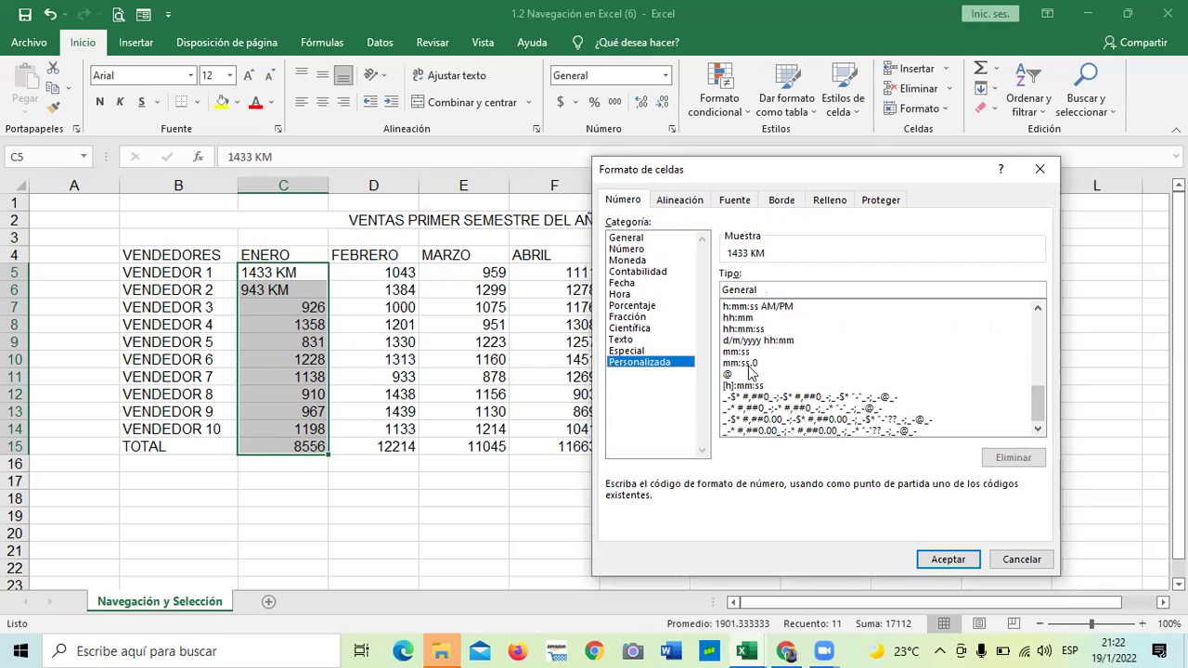
drag(1035, 413, 1026, 334)
click(1024, 329)
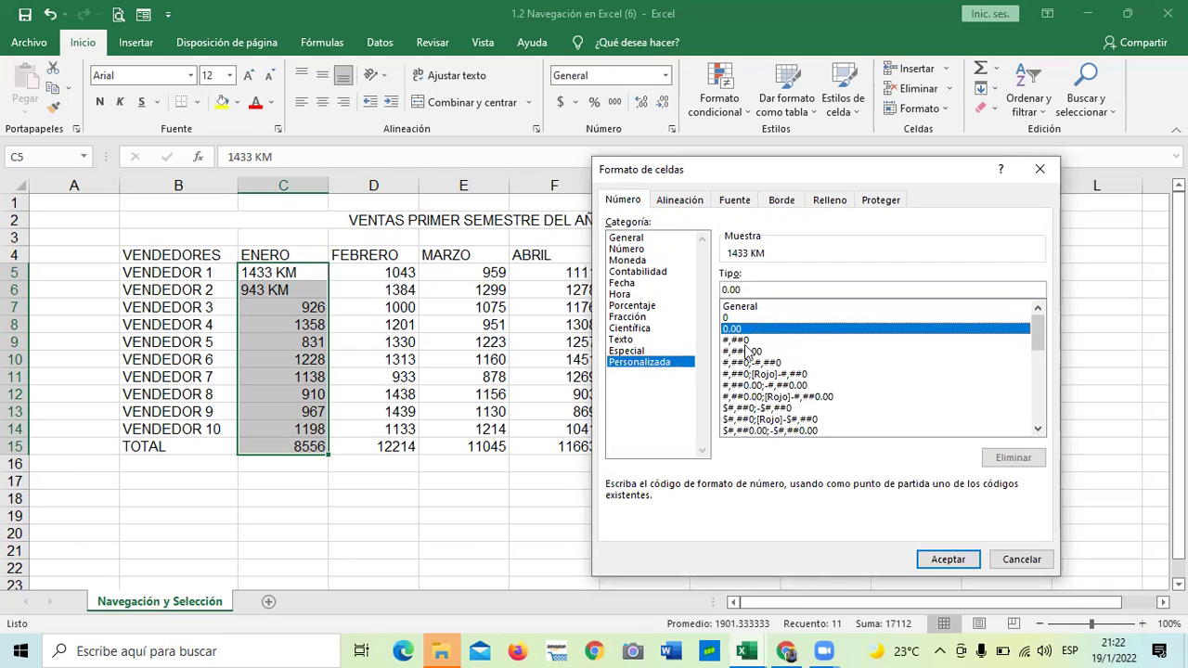
click(752, 288)
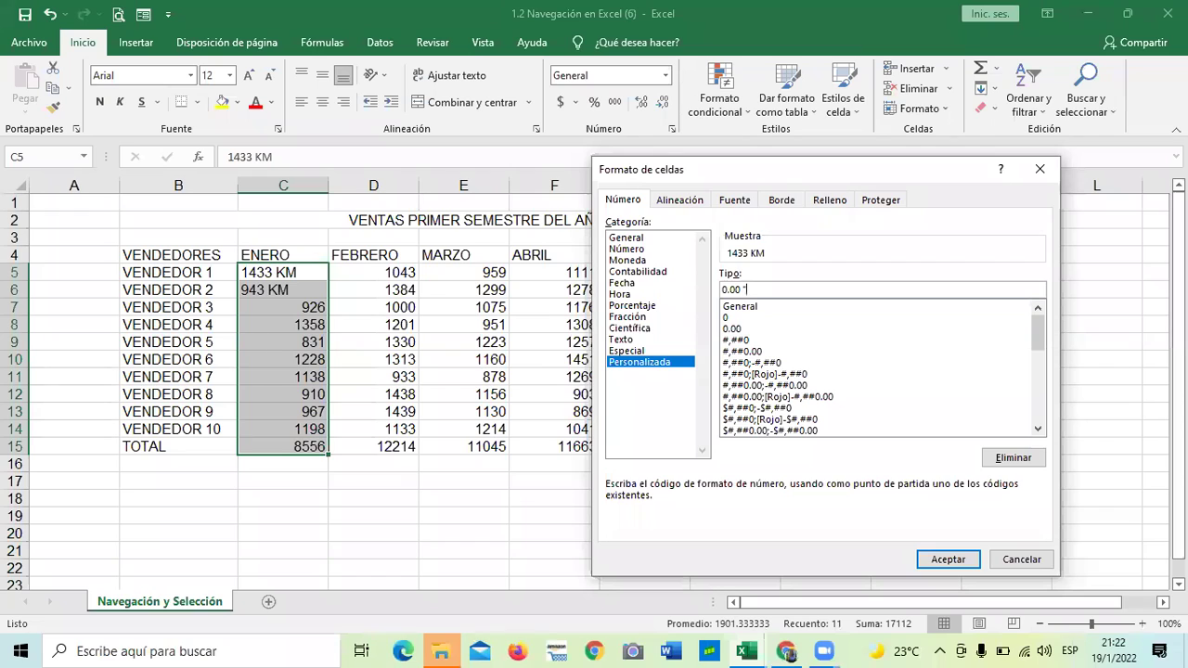
text("KM)
click(940, 558)
Remove the typed KM from C5 and C6, leaving plain numbers 1433 and 943
click(422, 529)
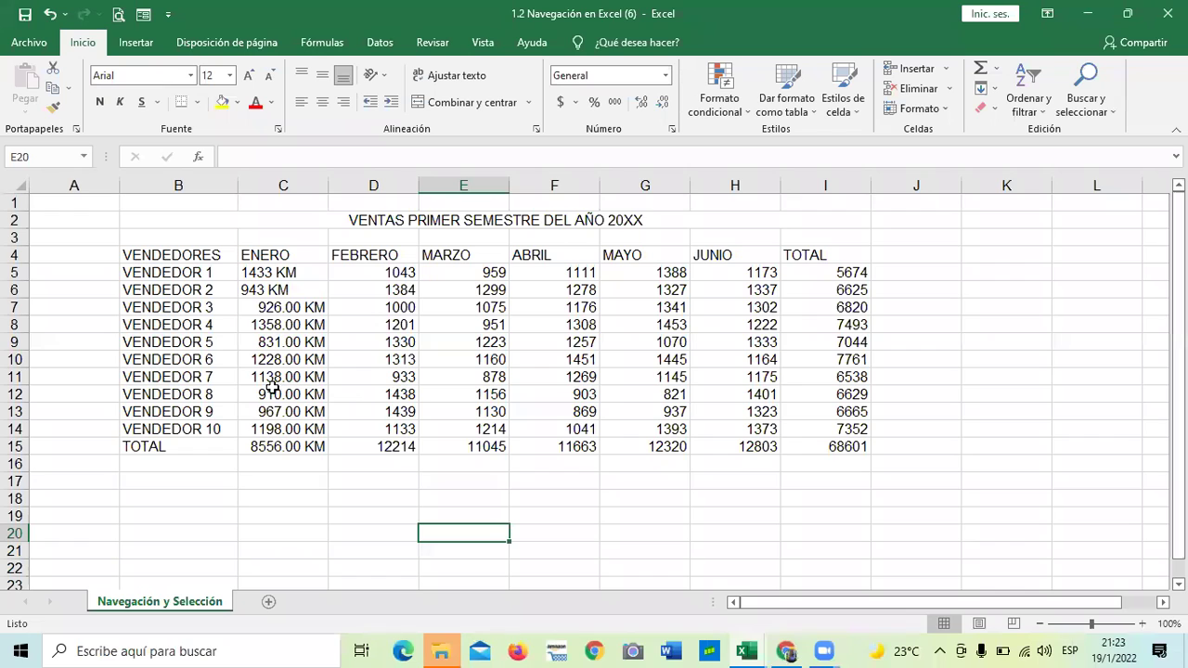
drag(291, 278, 269, 292)
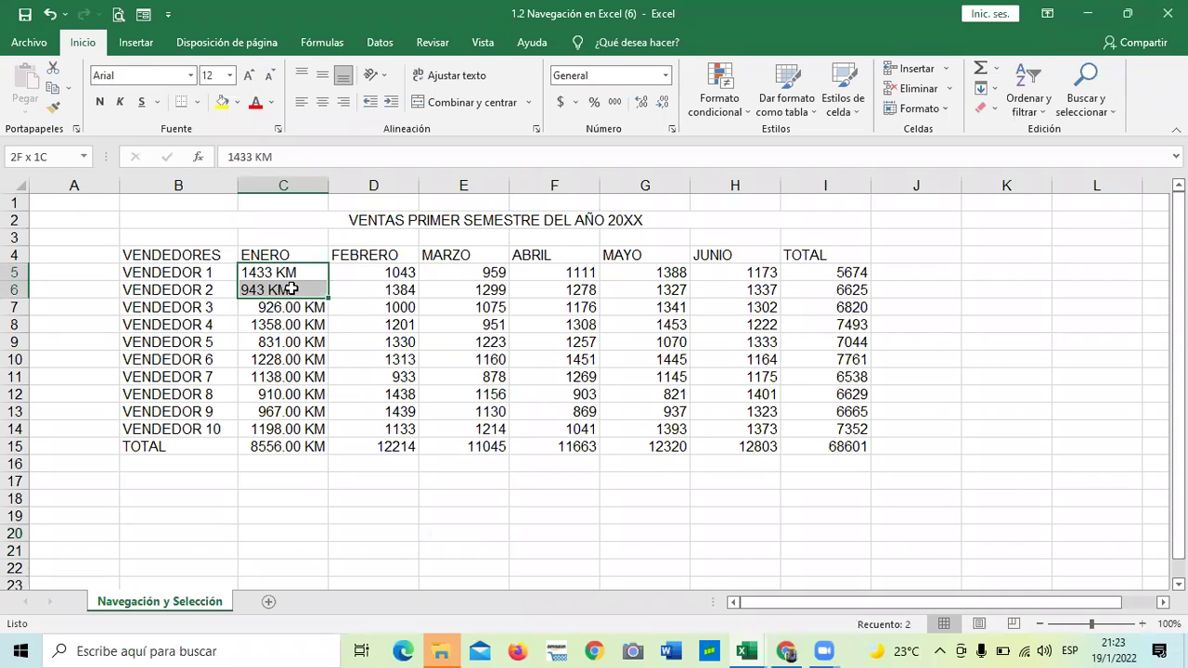
click(294, 157)
key(BackSpace)
key(BackSpace)
key(BackSpace)
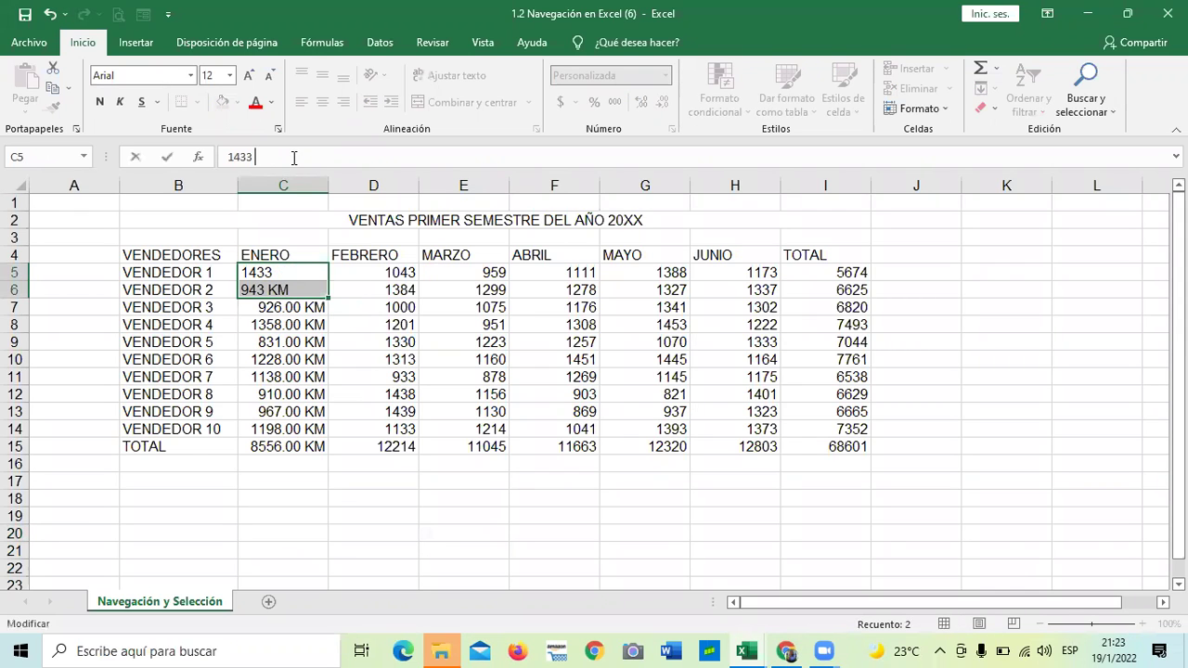
key(Return)
click(267, 340)
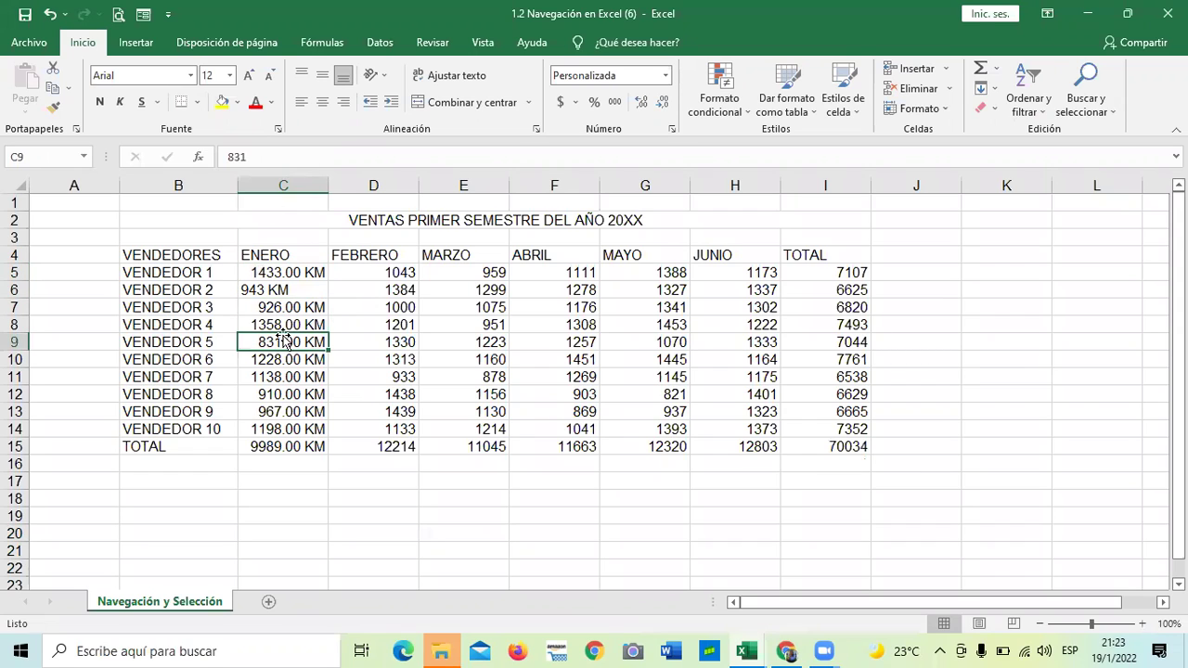
click(264, 290)
click(279, 157)
key(BackSpace)
key(BackSpace)
key(BackSpace)
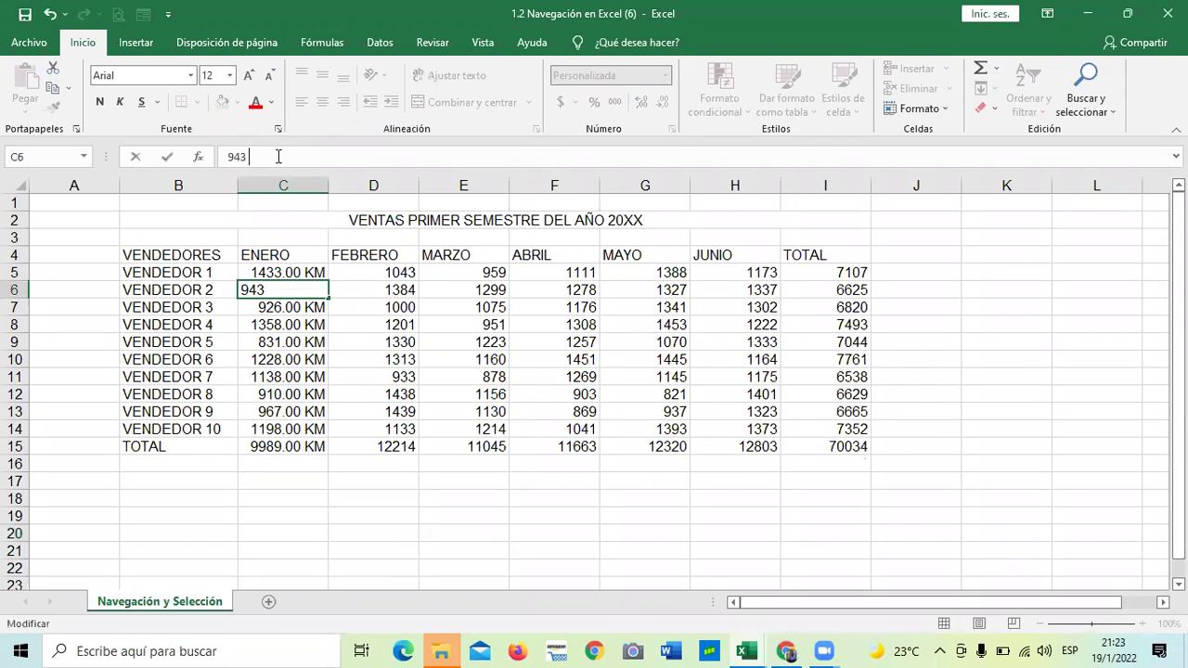
key(Return)
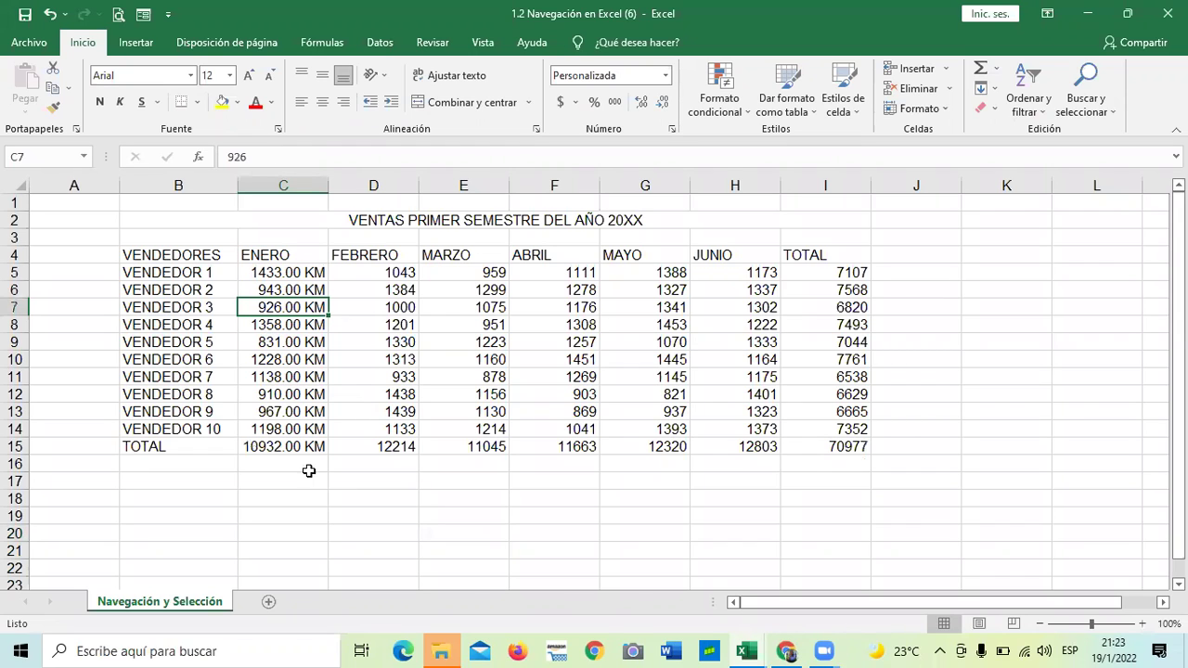
Check the January total's SUMA formula, now 10932.00 KM, and select empty cell C17
click(330, 518)
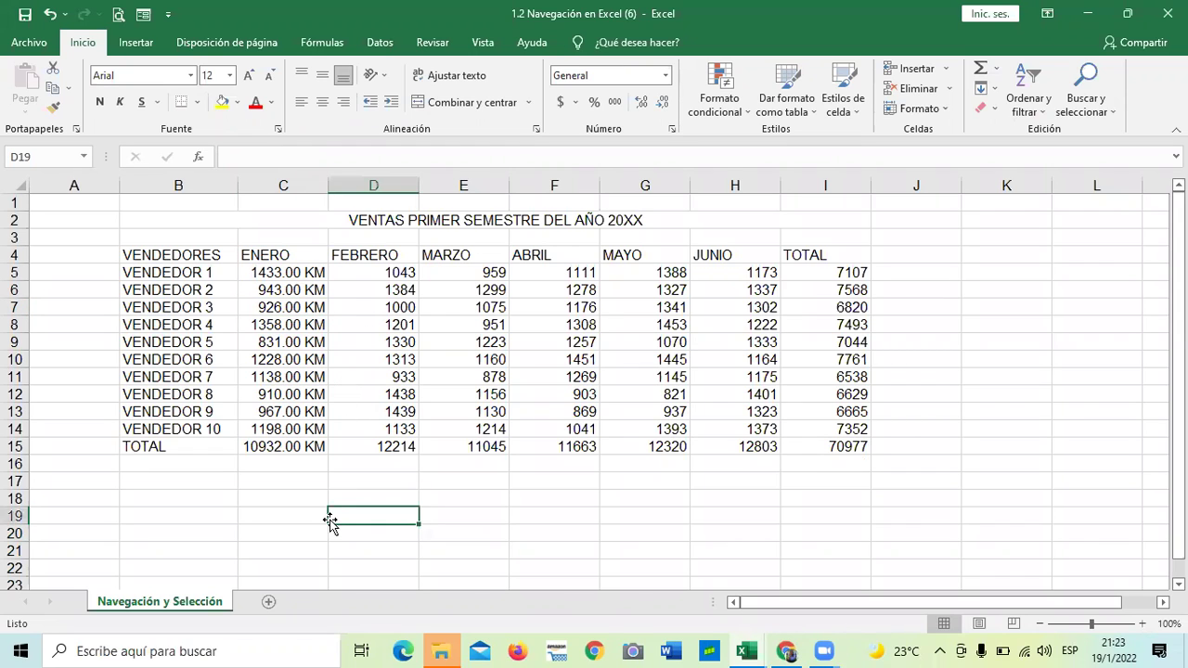
click(249, 446)
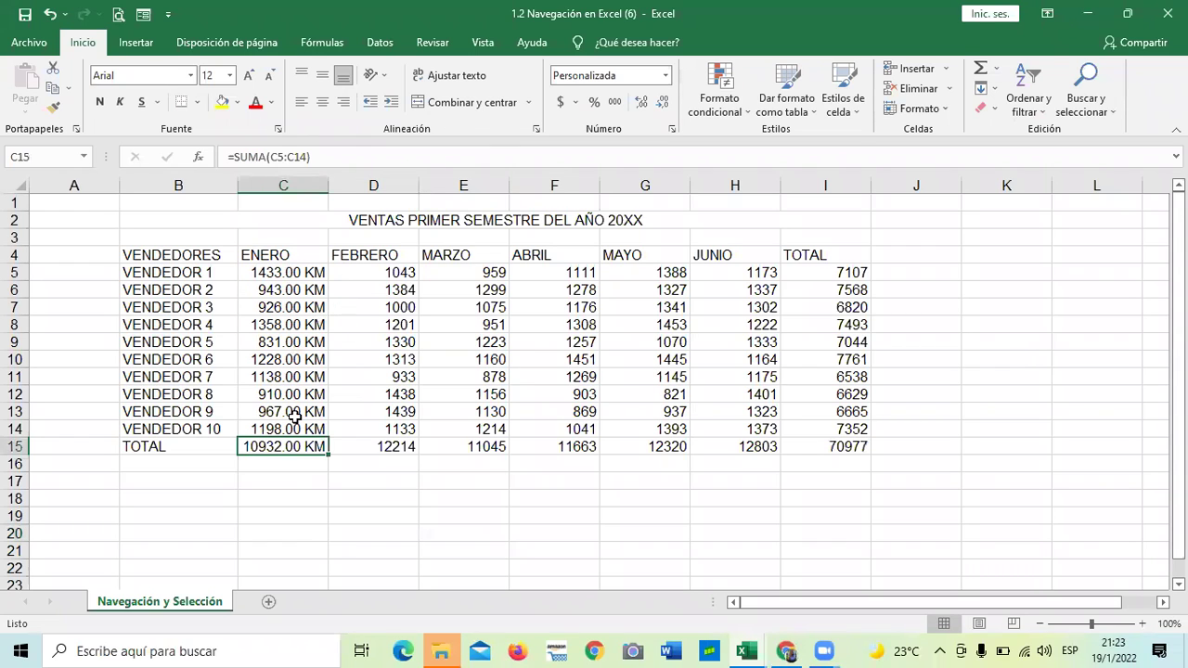
click(351, 546)
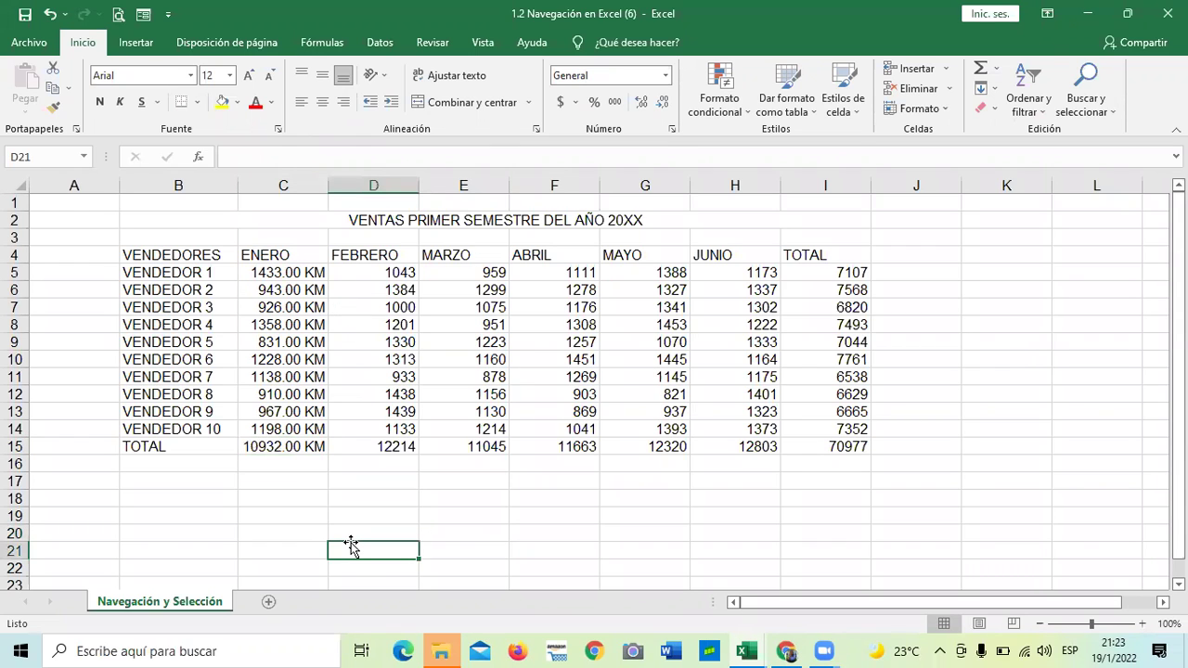
scroll(351, 547, down, 1)
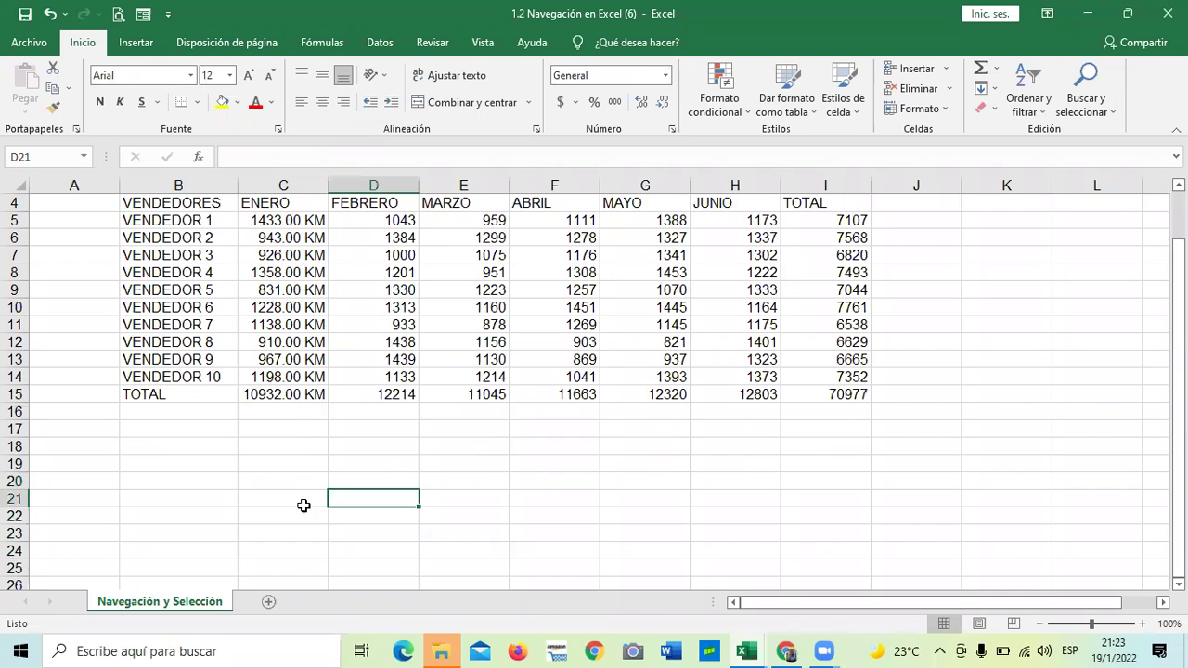
scroll(304, 505, up, 1)
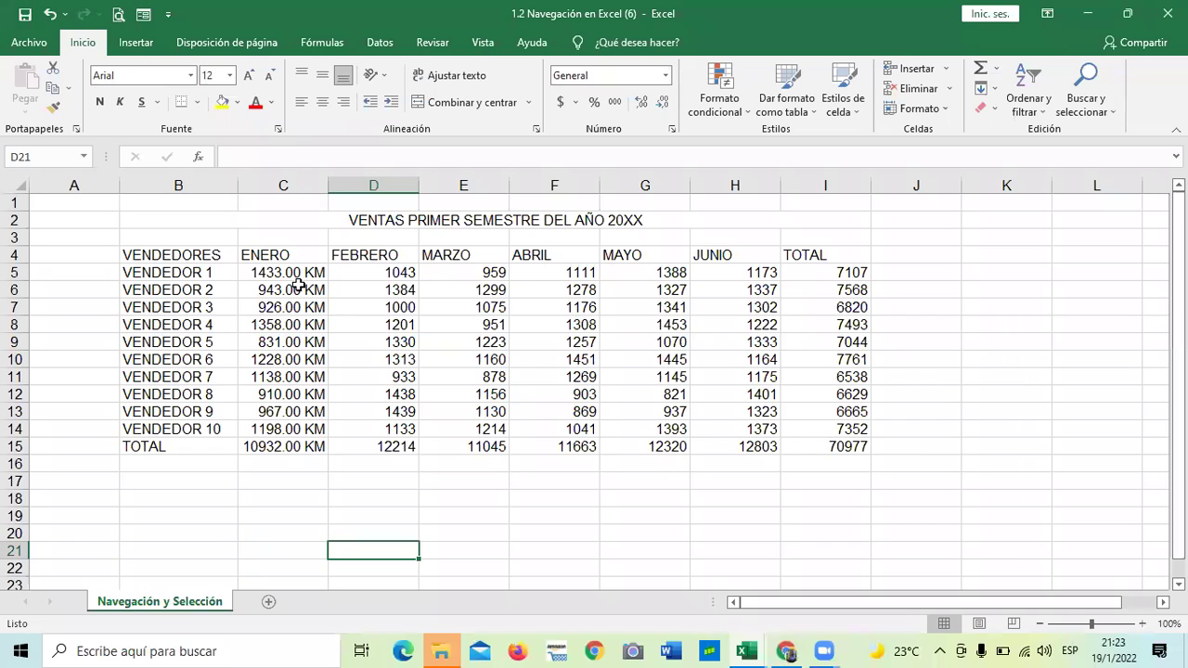
click(266, 479)
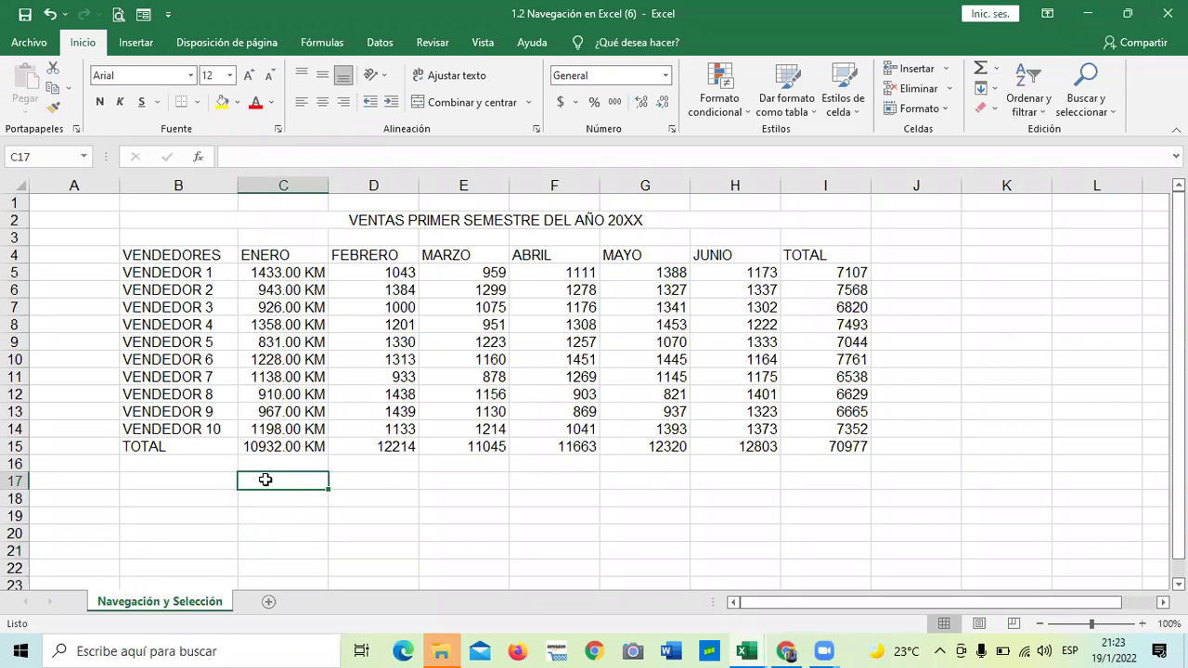
text(hola)
key(Return)
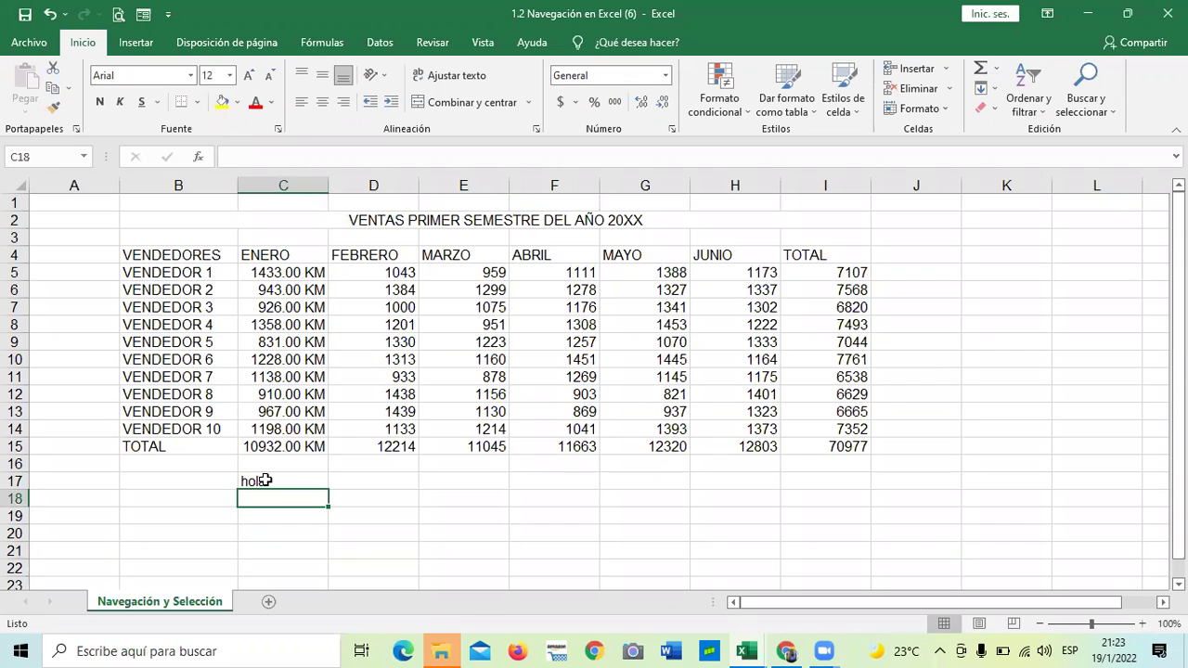
click(293, 482)
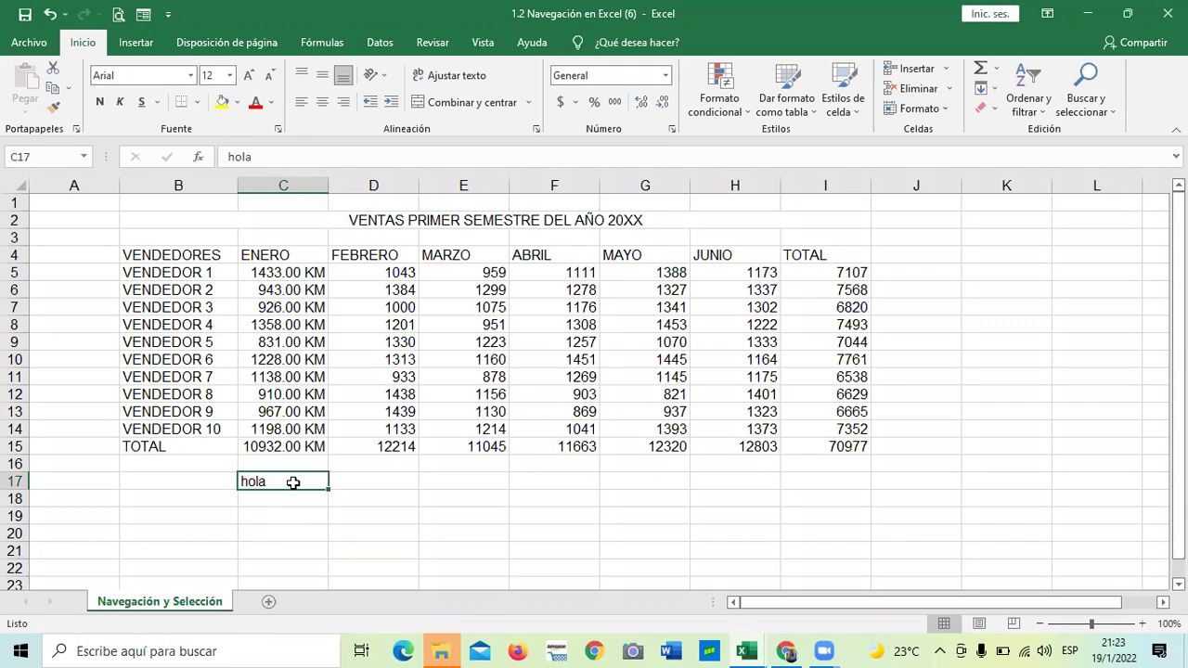
click(299, 531)
click(287, 481)
key(BackSpace)
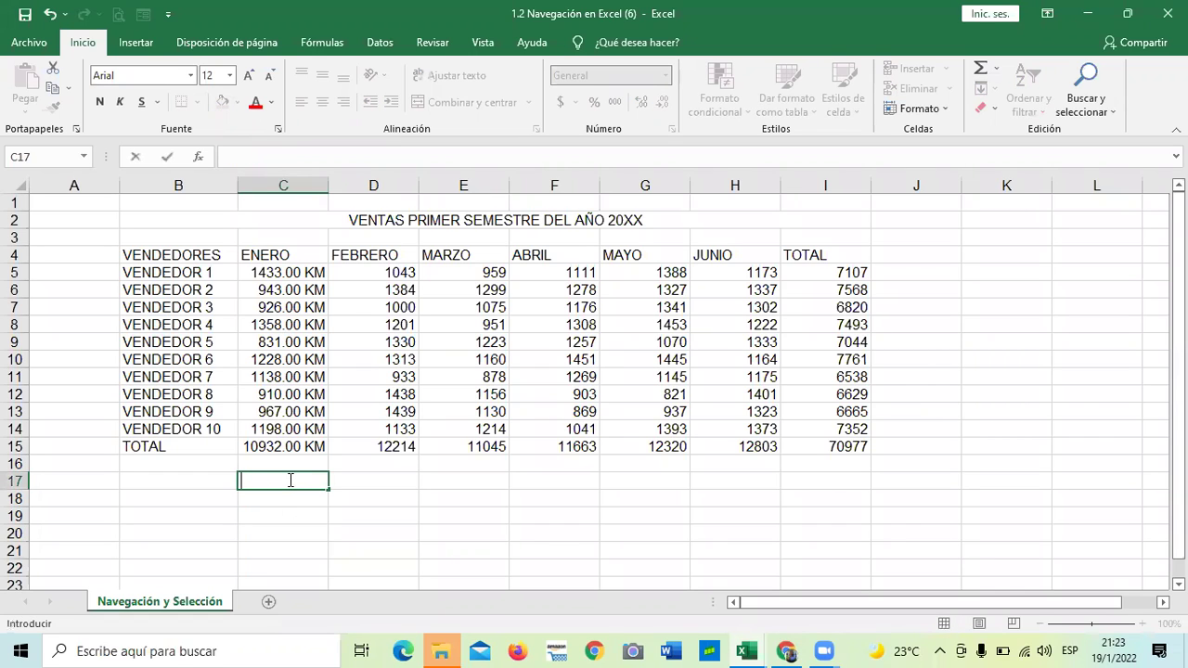
click(430, 500)
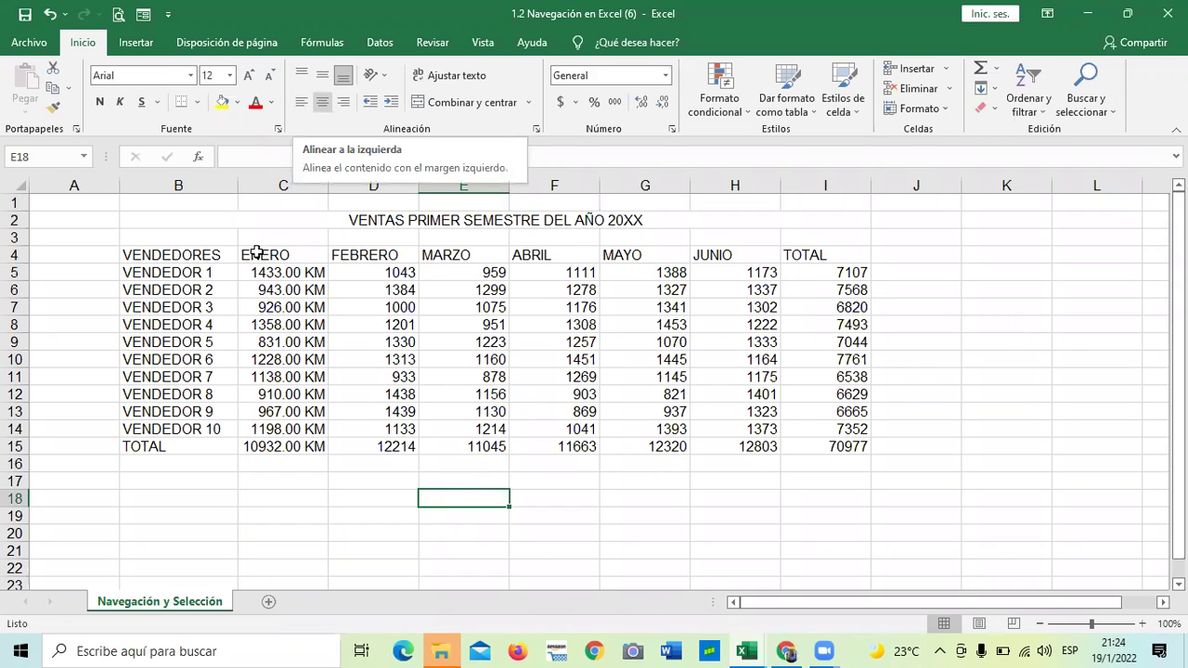
click(284, 275)
drag(294, 330, 295, 448)
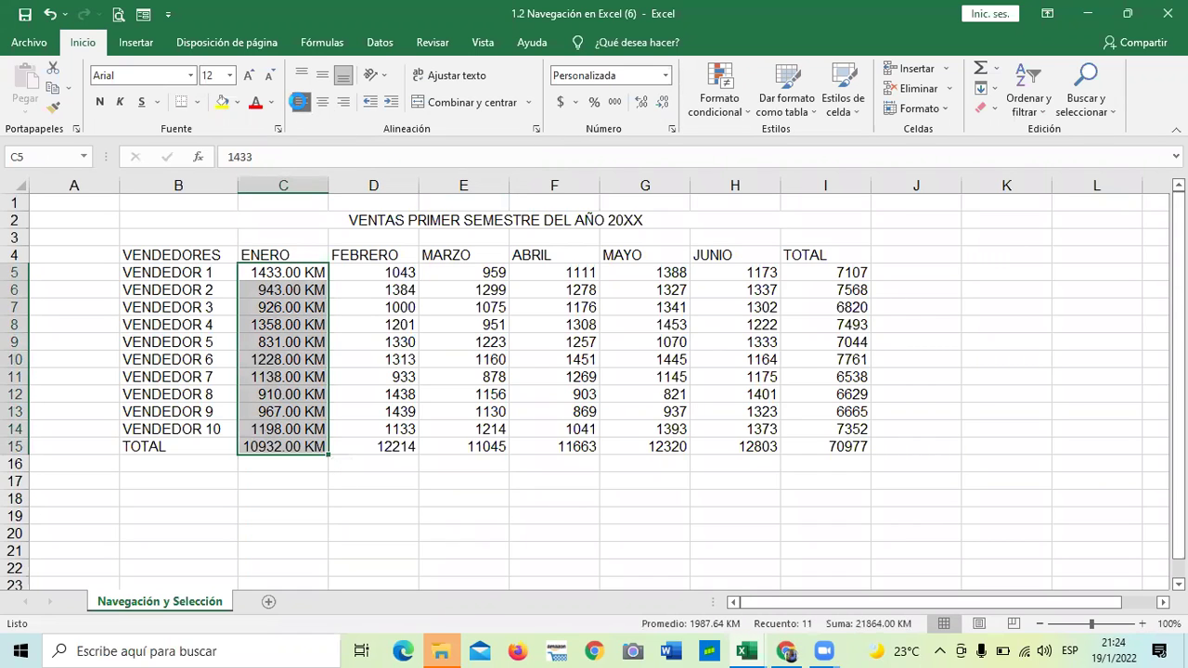
click(300, 104)
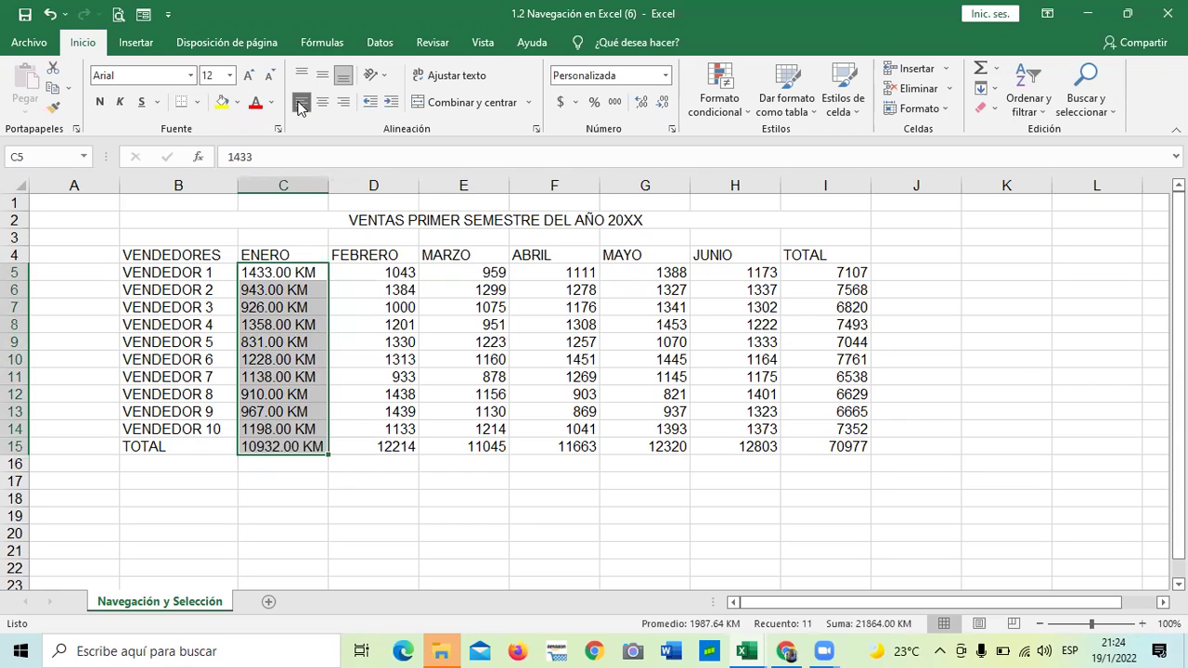
click(348, 103)
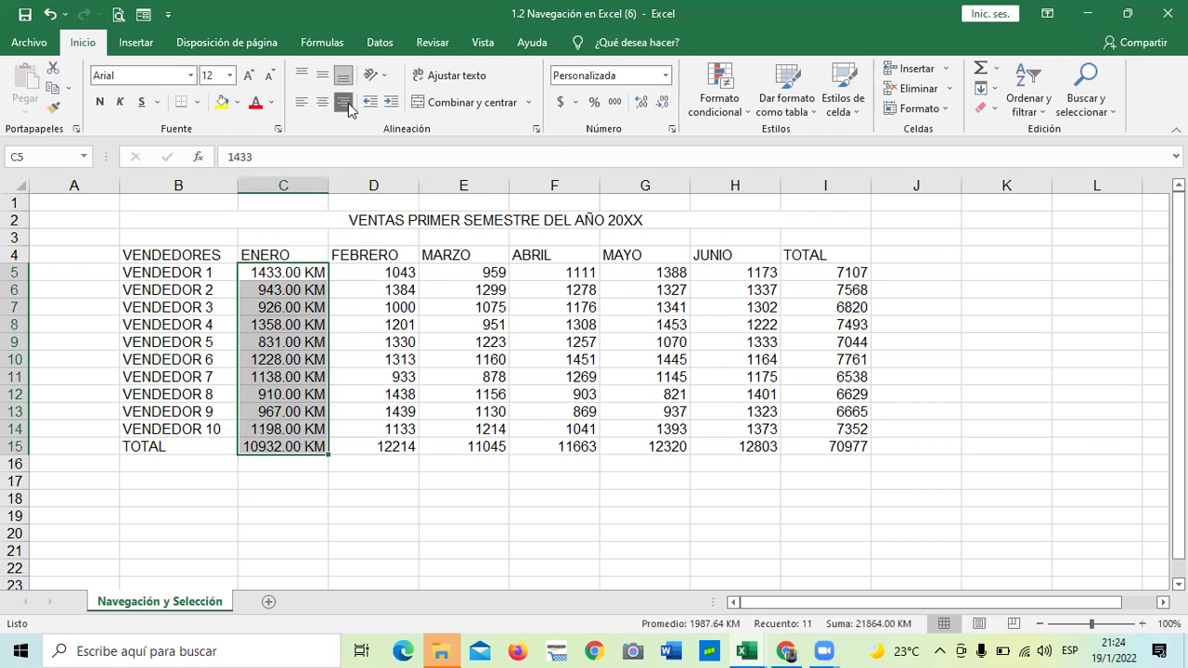
click(373, 516)
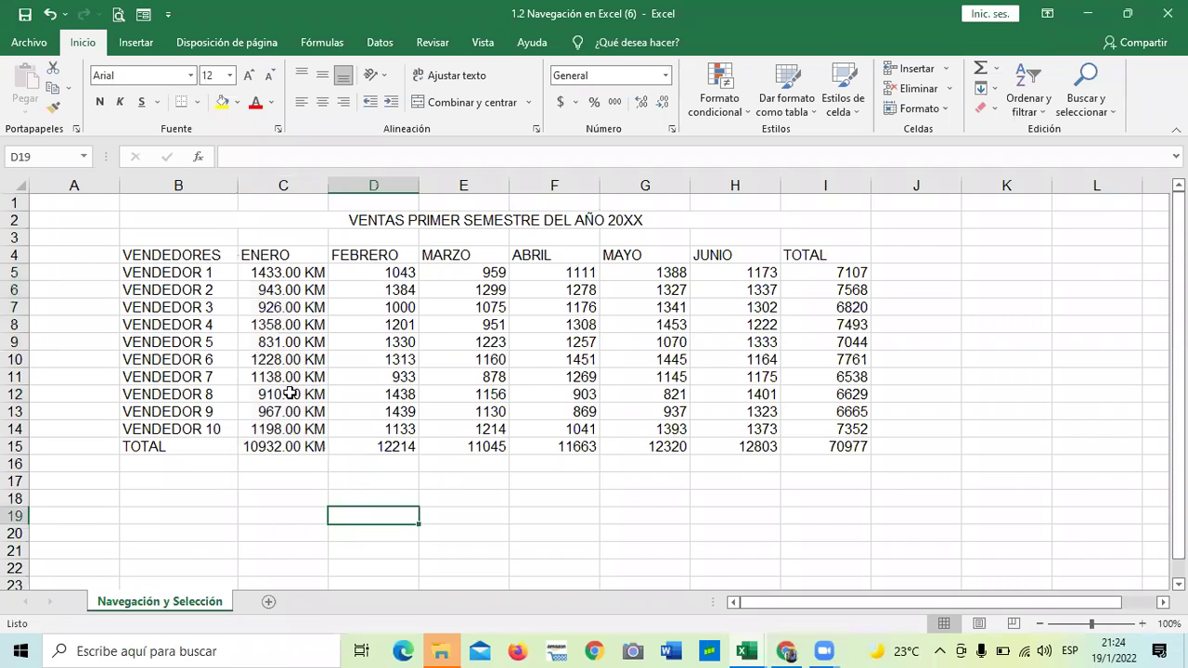
Give FEBRERO cells D5:D15 the custom format 0 "Mts", e.g. 1043 Mts to 12214 Mts
drag(393, 270, 394, 448)
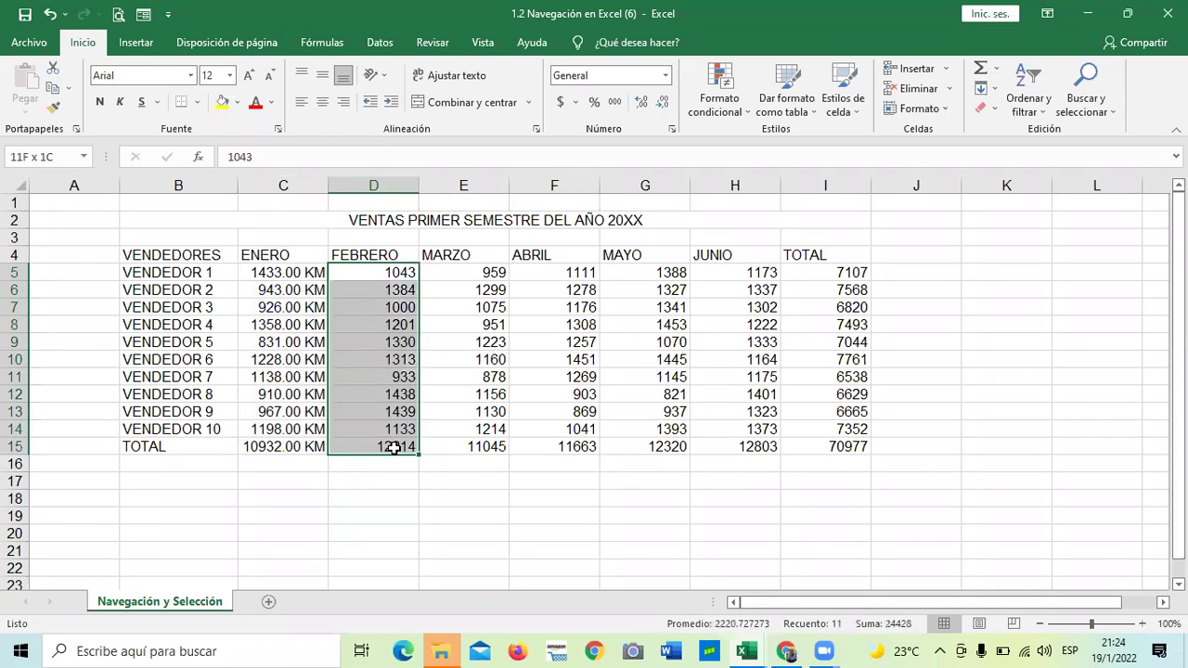
click(672, 131)
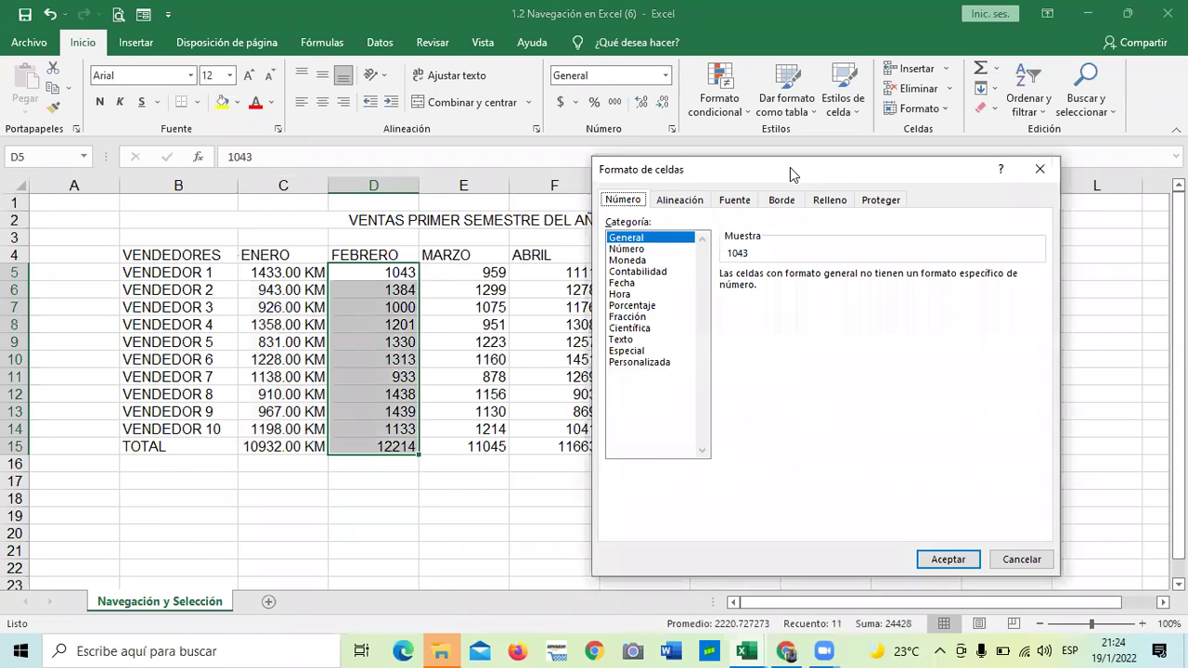
drag(790, 167, 639, 125)
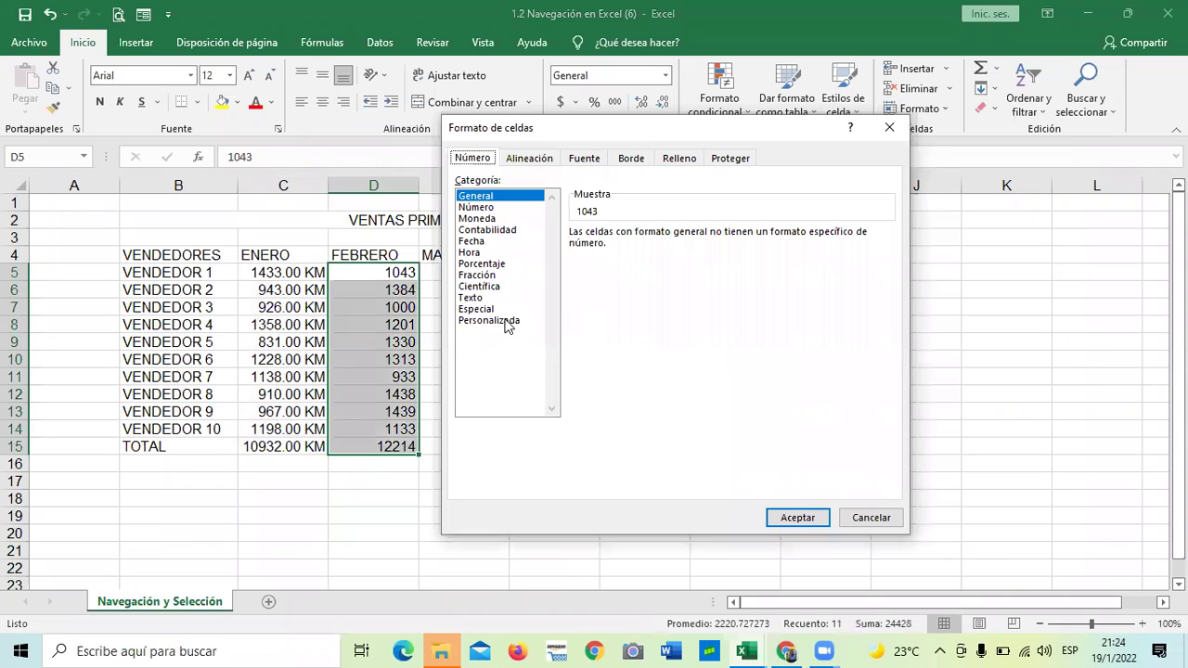
click(501, 320)
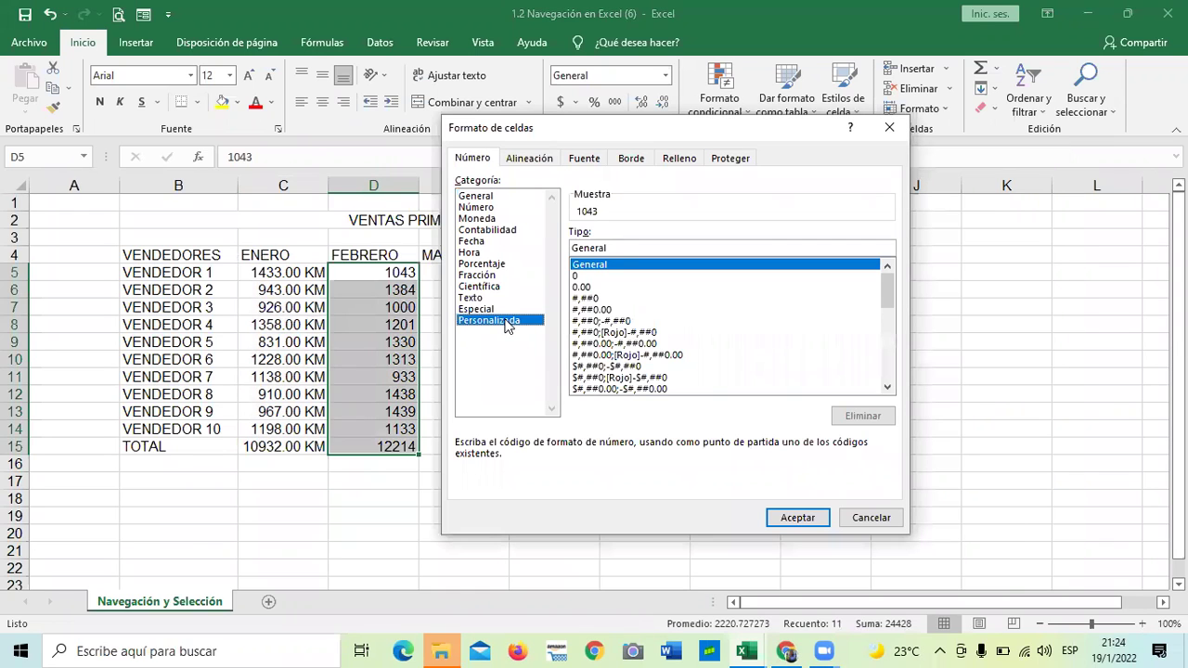
click(581, 275)
click(600, 245)
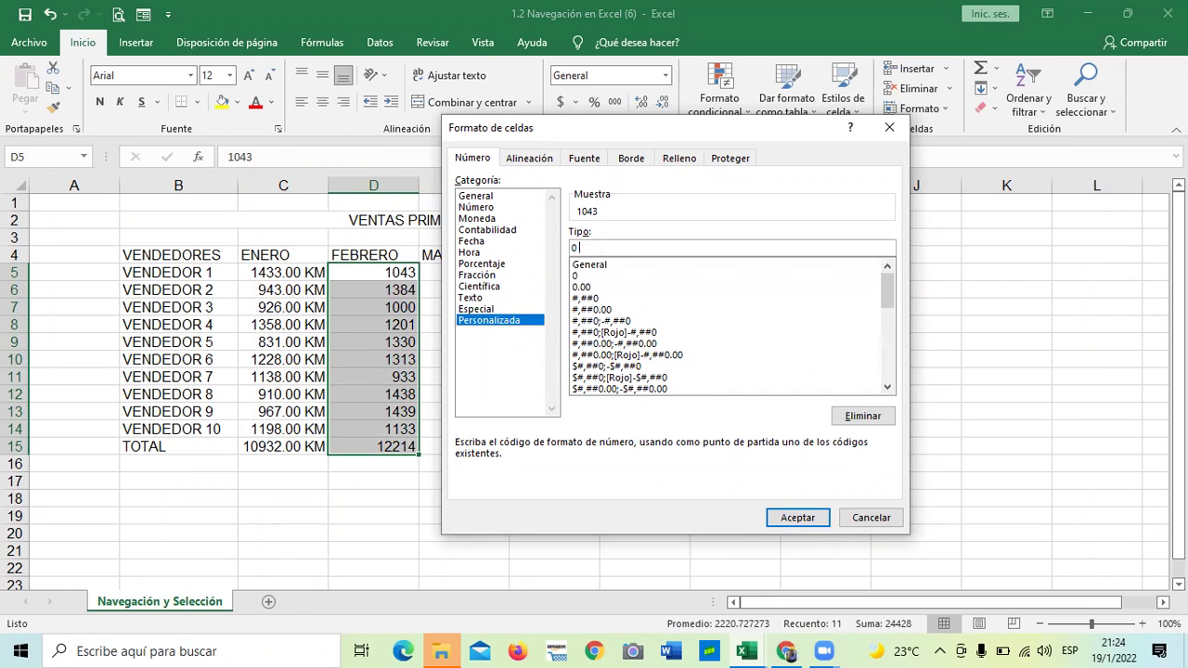
text("Mts")
click(785, 516)
click(707, 545)
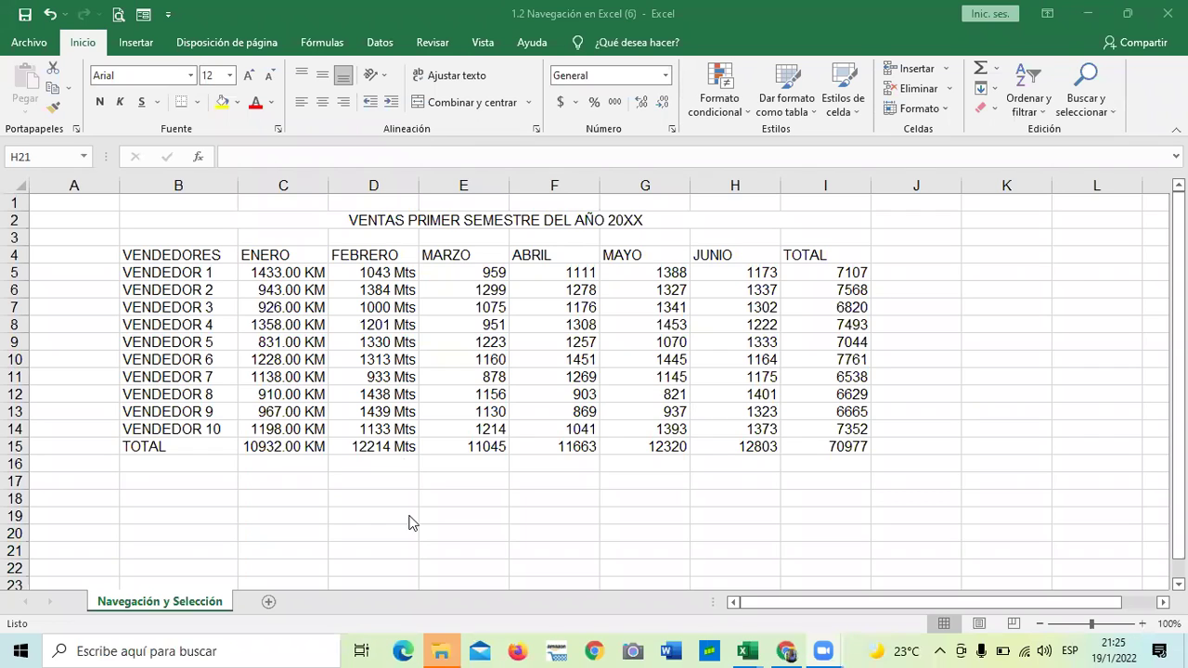
click(431, 494)
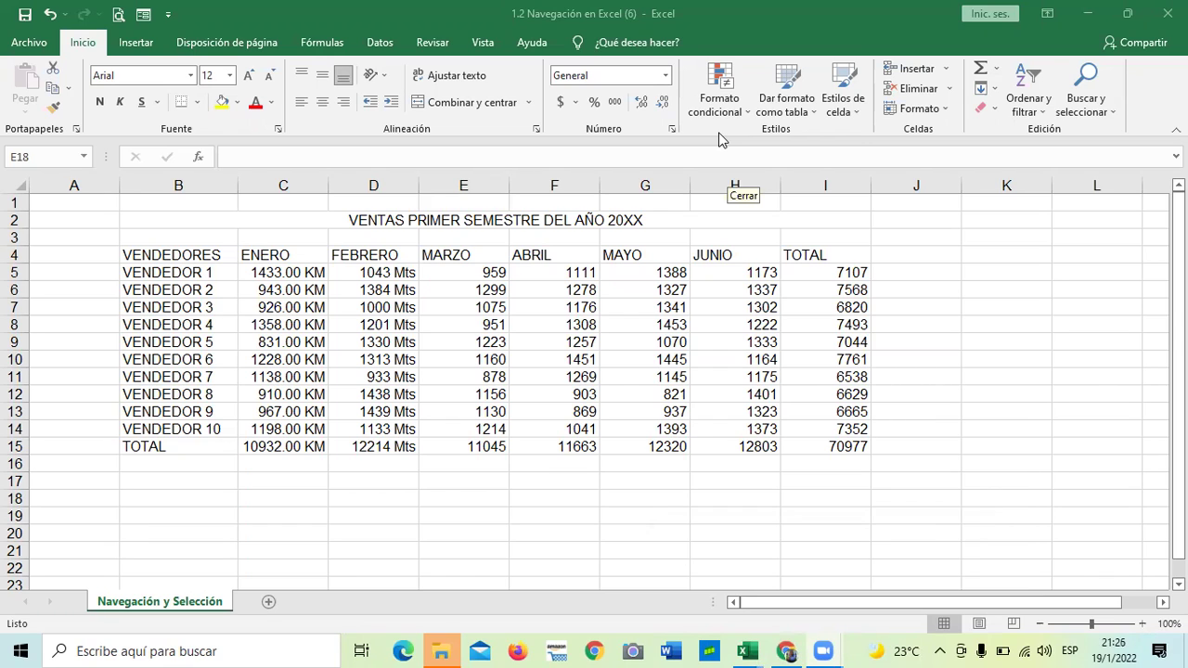
click(490, 270)
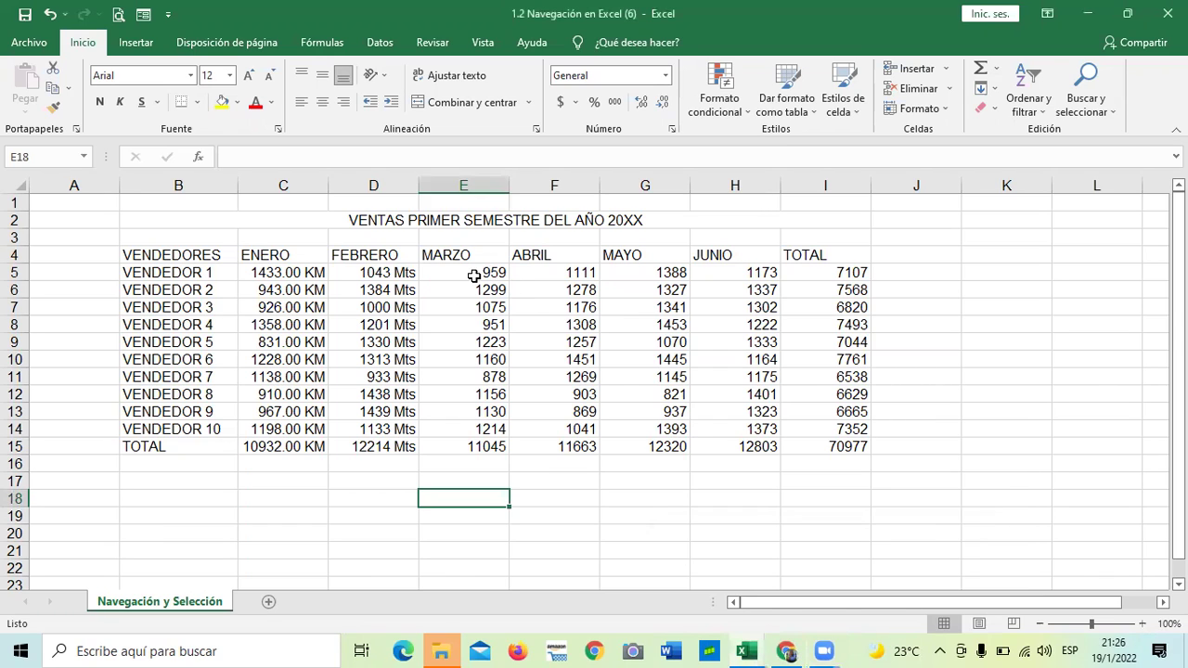
drag(475, 272, 480, 446)
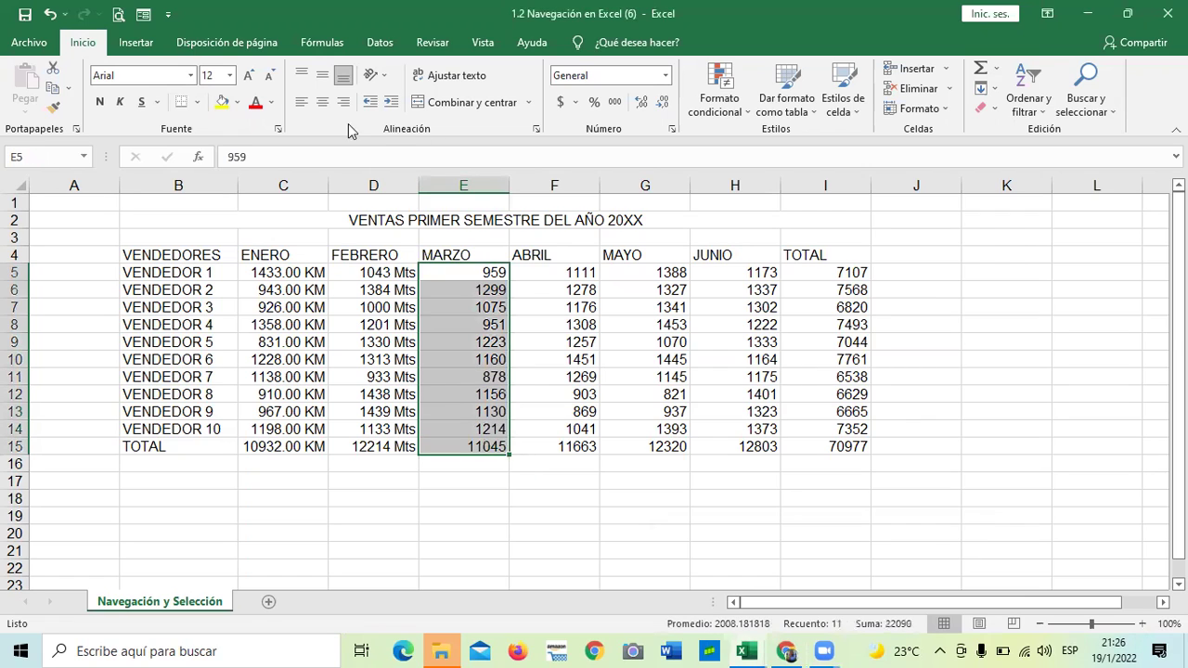
click(303, 105)
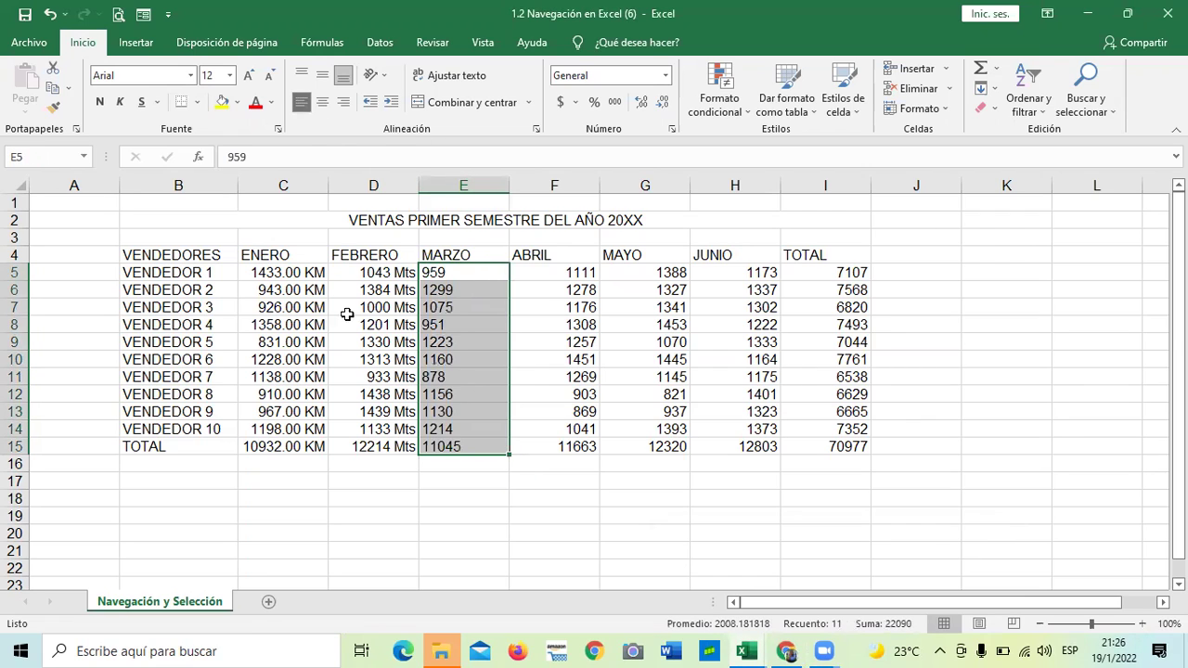
click(494, 502)
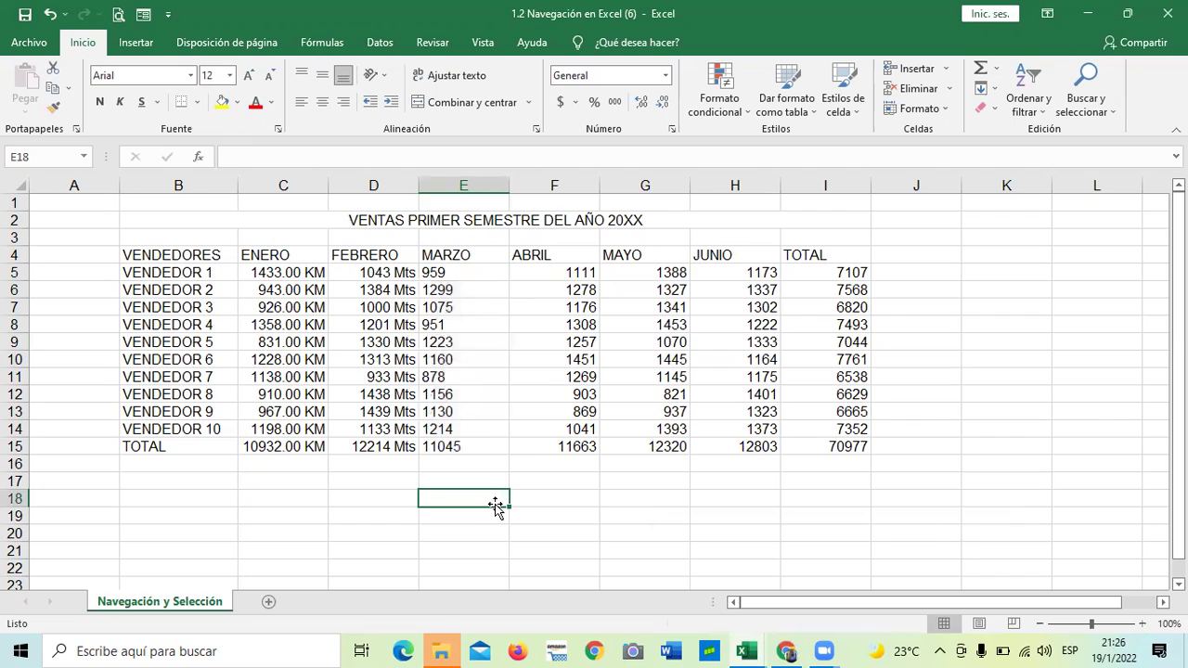
drag(485, 271, 471, 449)
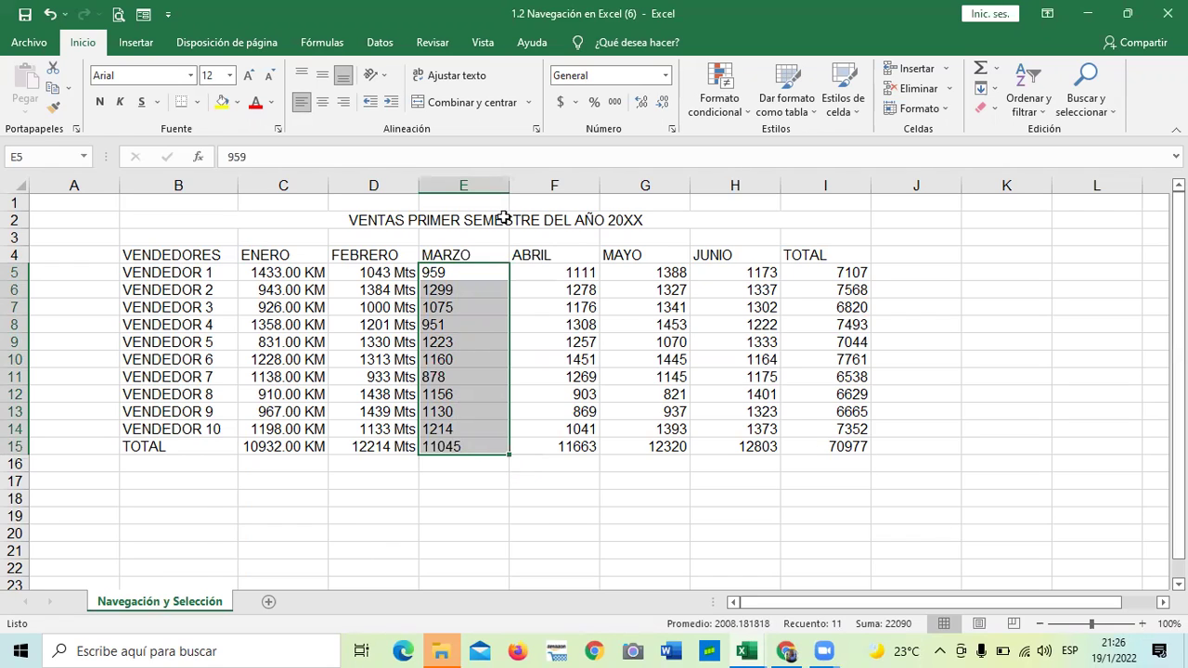
click(508, 500)
scroll(483, 352, down, 1)
drag(457, 219, 477, 391)
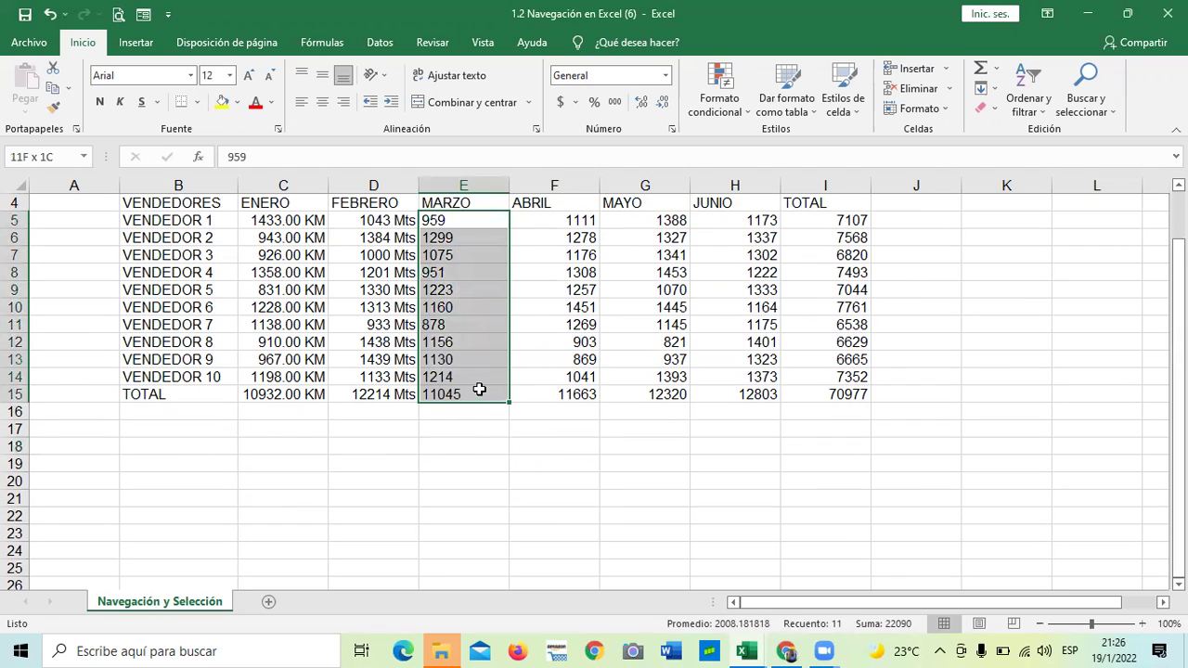
click(343, 102)
Enter the sample word hola in D19 and the number 120 in E19
click(472, 478)
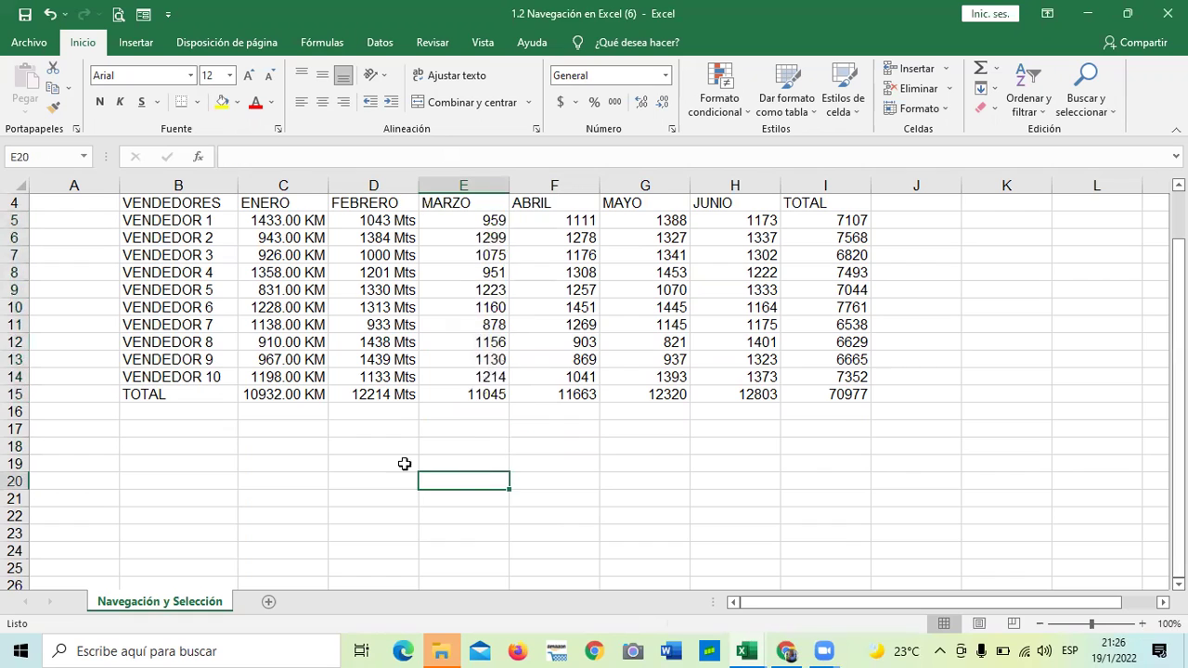
click(362, 460)
text(hola)
key(Return)
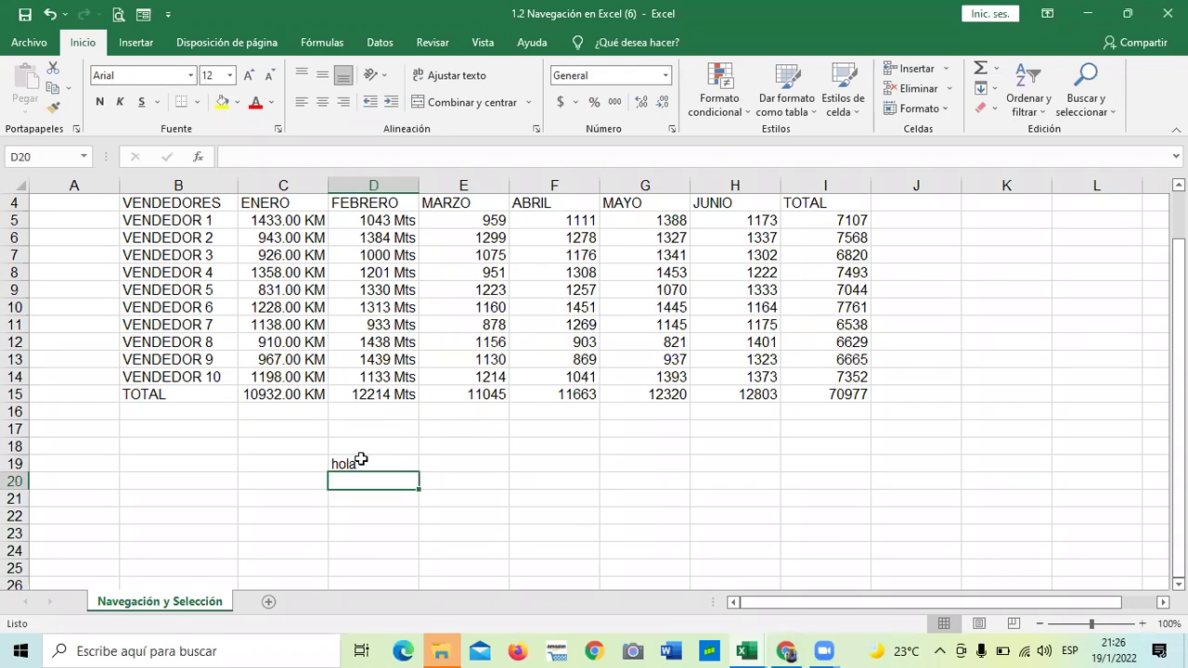
click(427, 469)
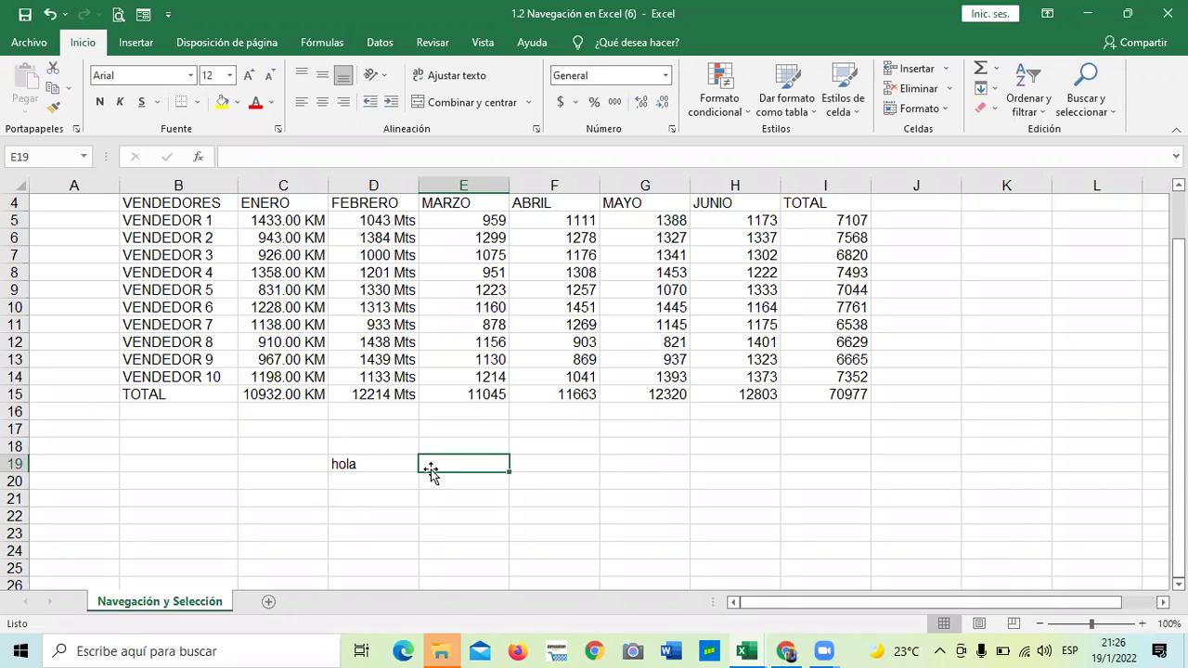
text(120)
key(Return)
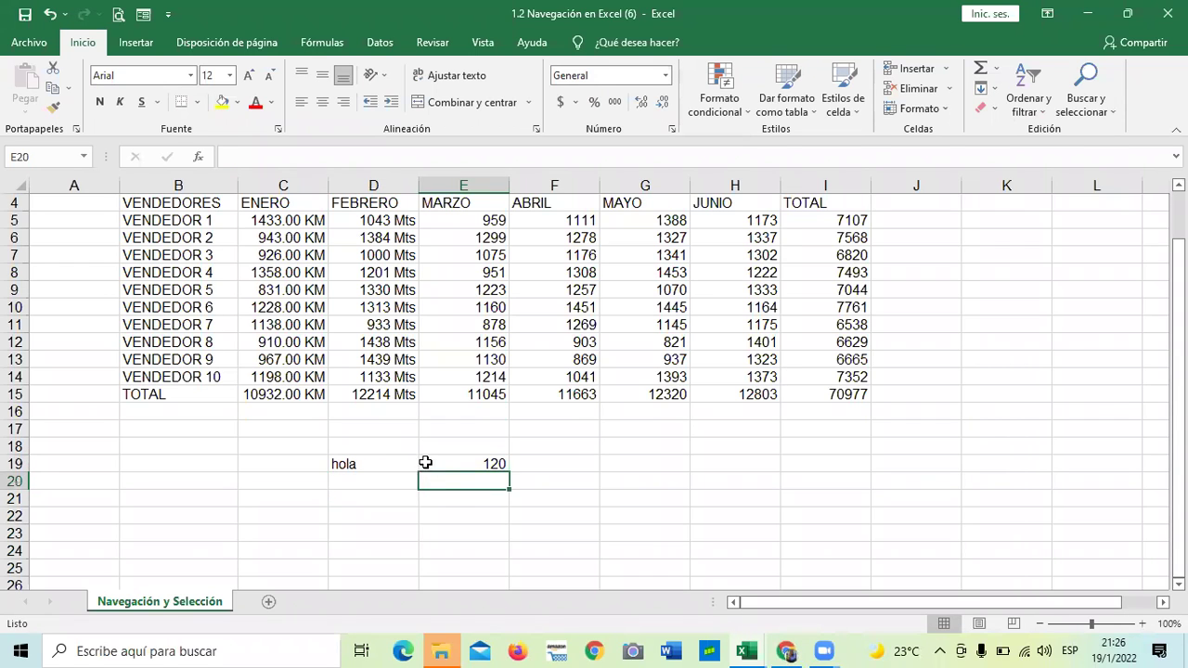
Centre the 120 in E19, then left-align it instead
click(588, 518)
click(610, 480)
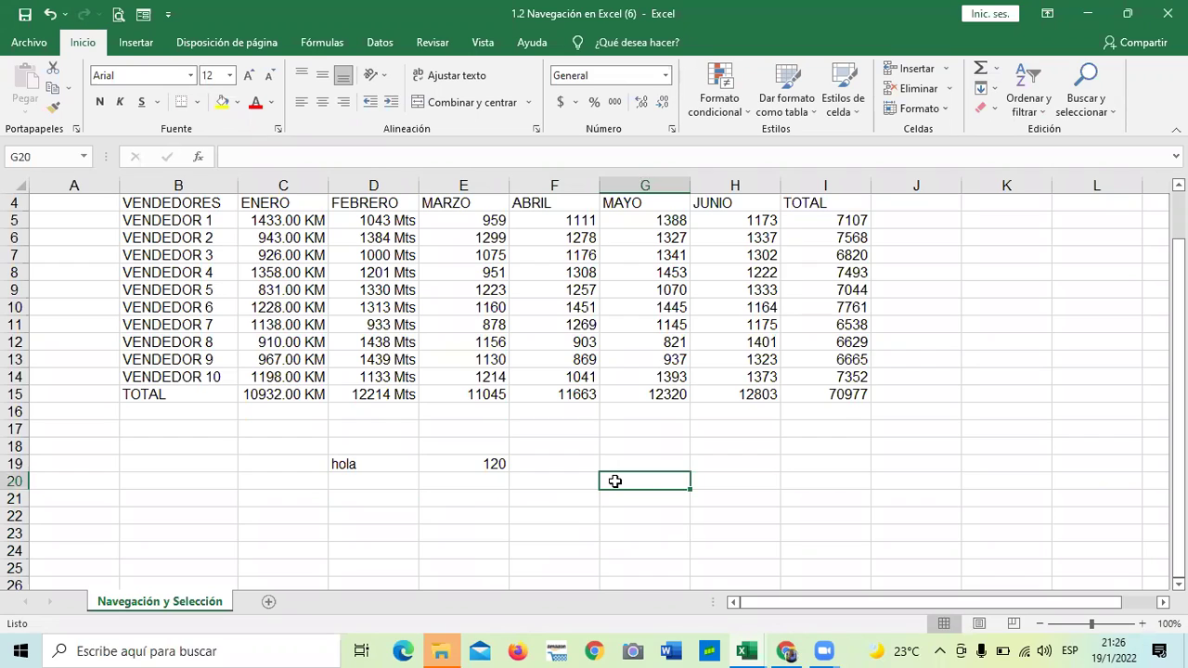
click(455, 462)
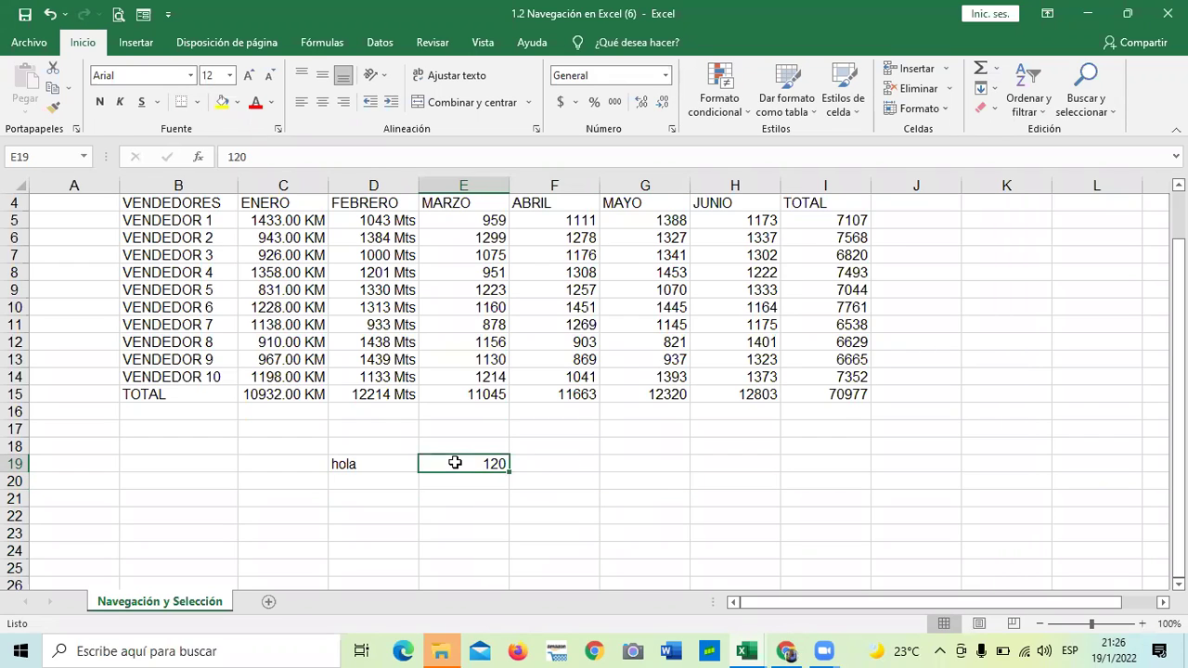
click(321, 103)
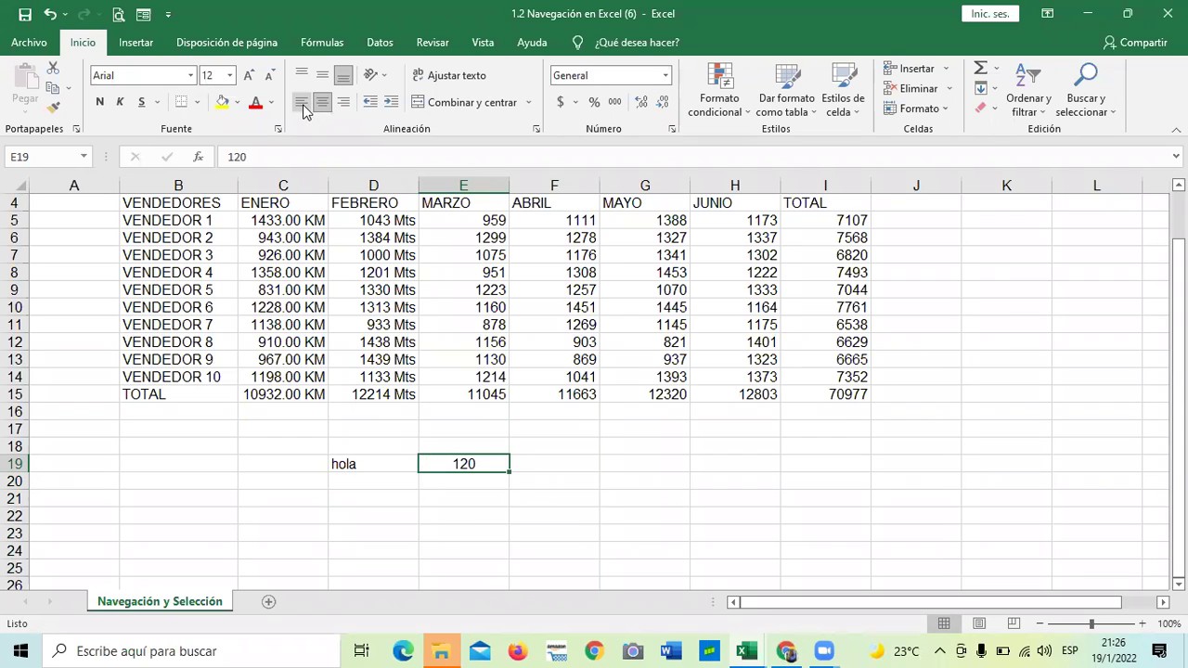
click(302, 104)
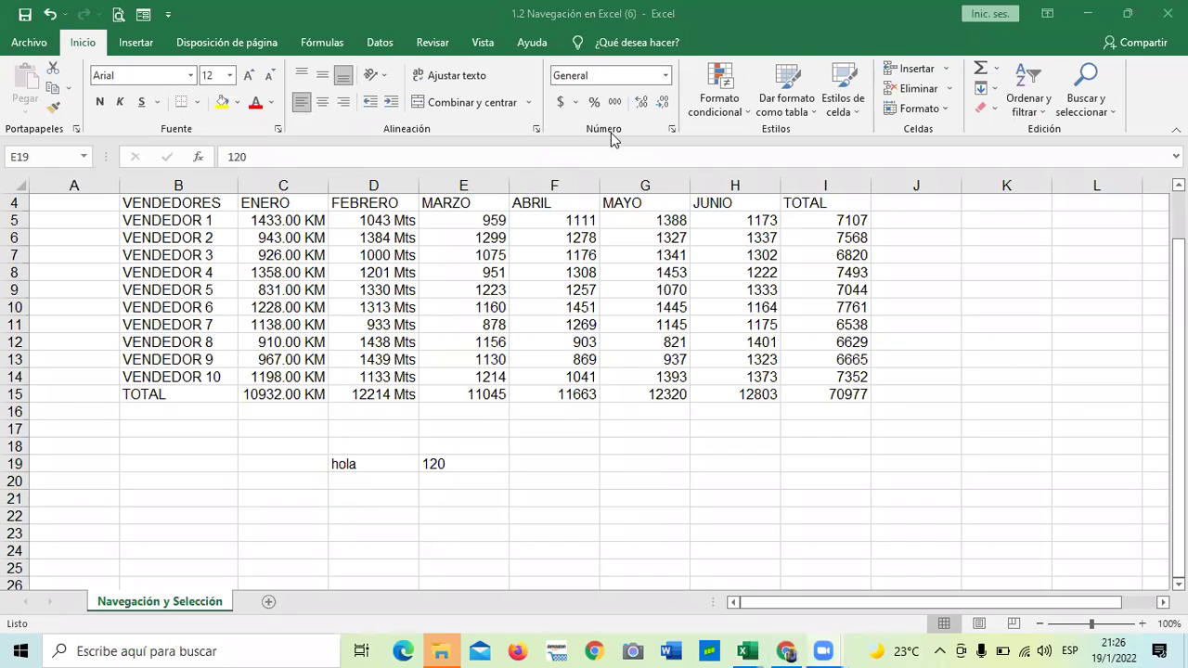
click(474, 465)
Clear 120 from E19 and hola from D19, then look over the sheet
key(BackSpace)
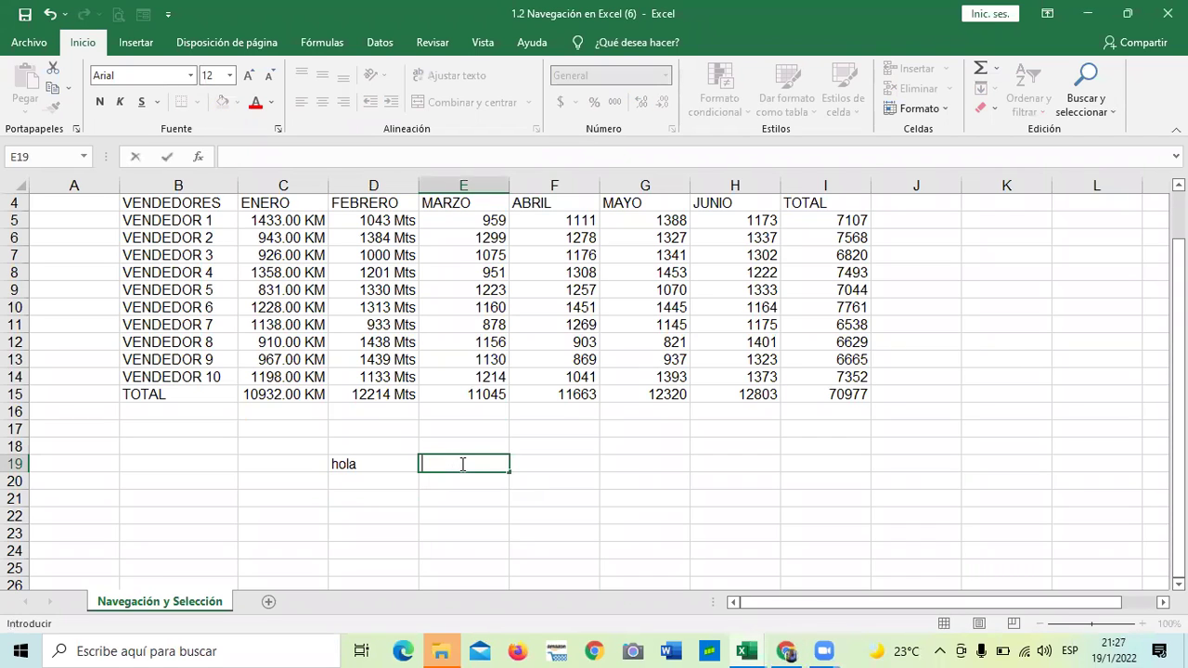
click(412, 520)
click(381, 463)
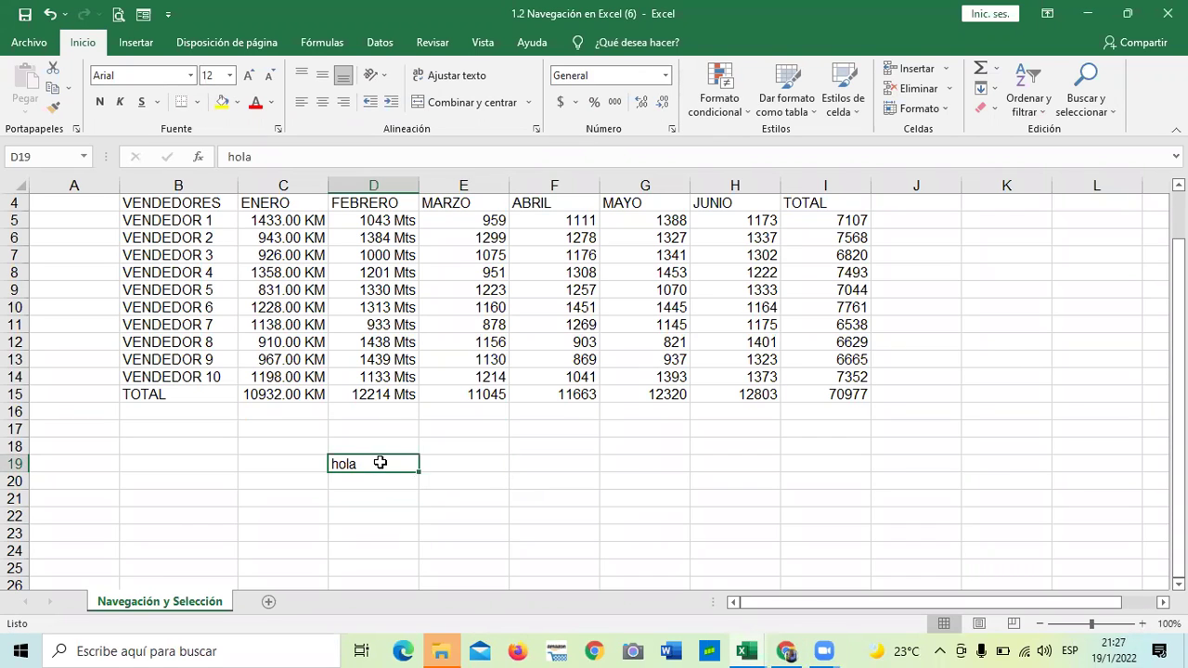
key(BackSpace)
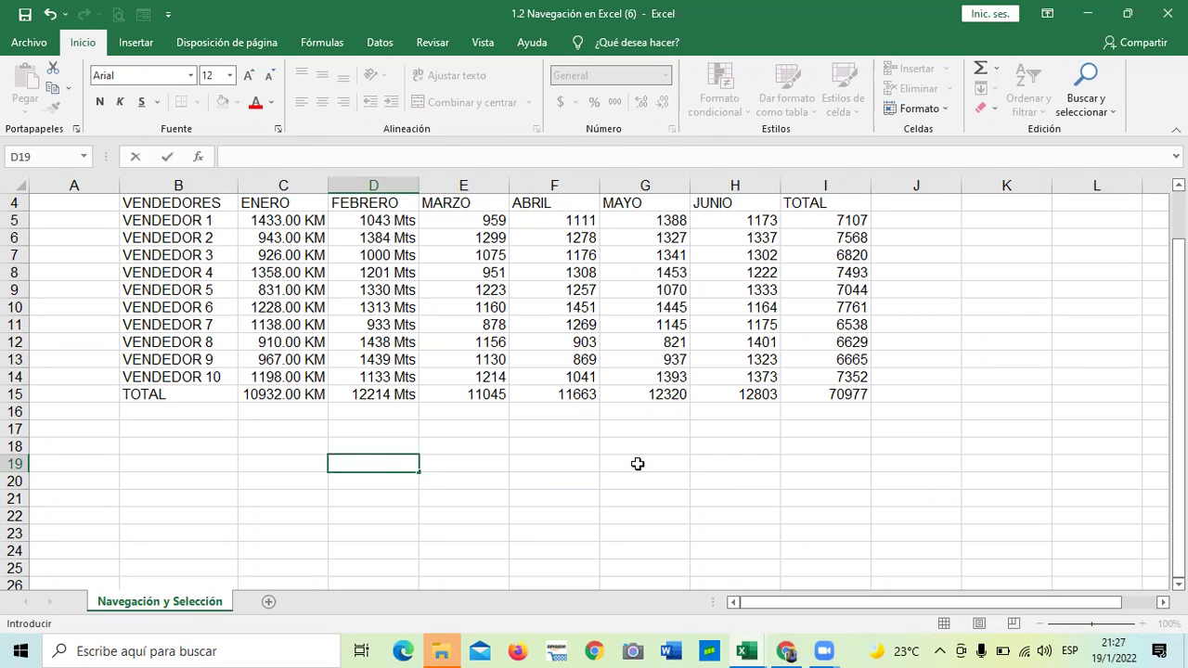
click(637, 462)
scroll(620, 464, up, 1)
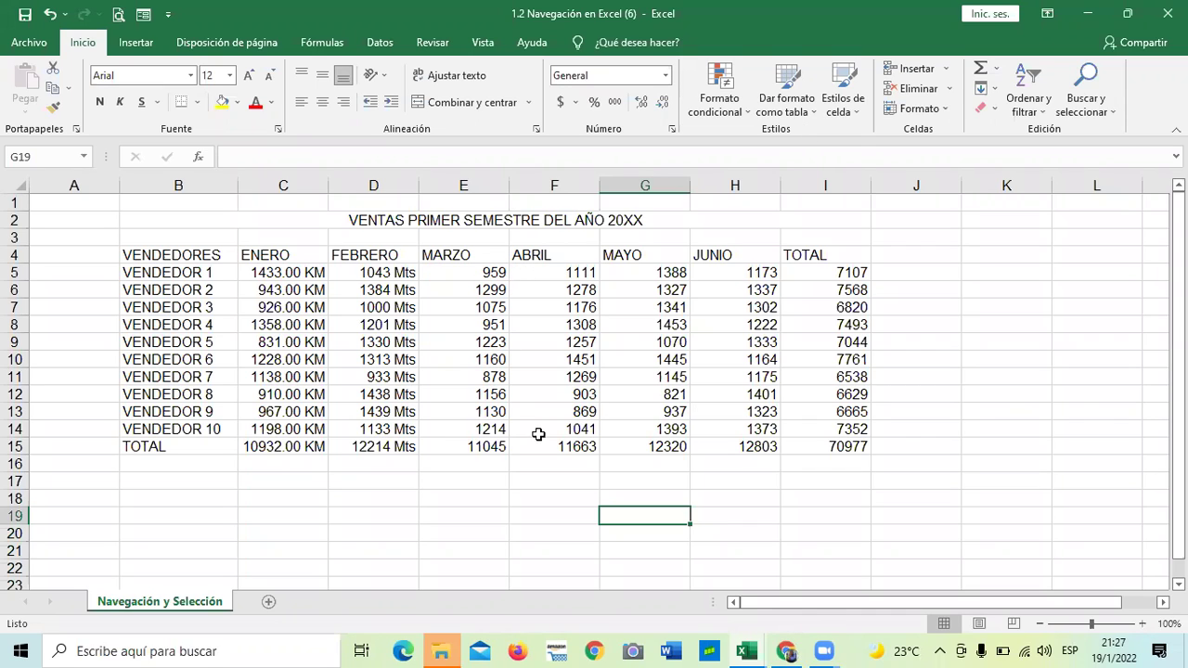
click(502, 493)
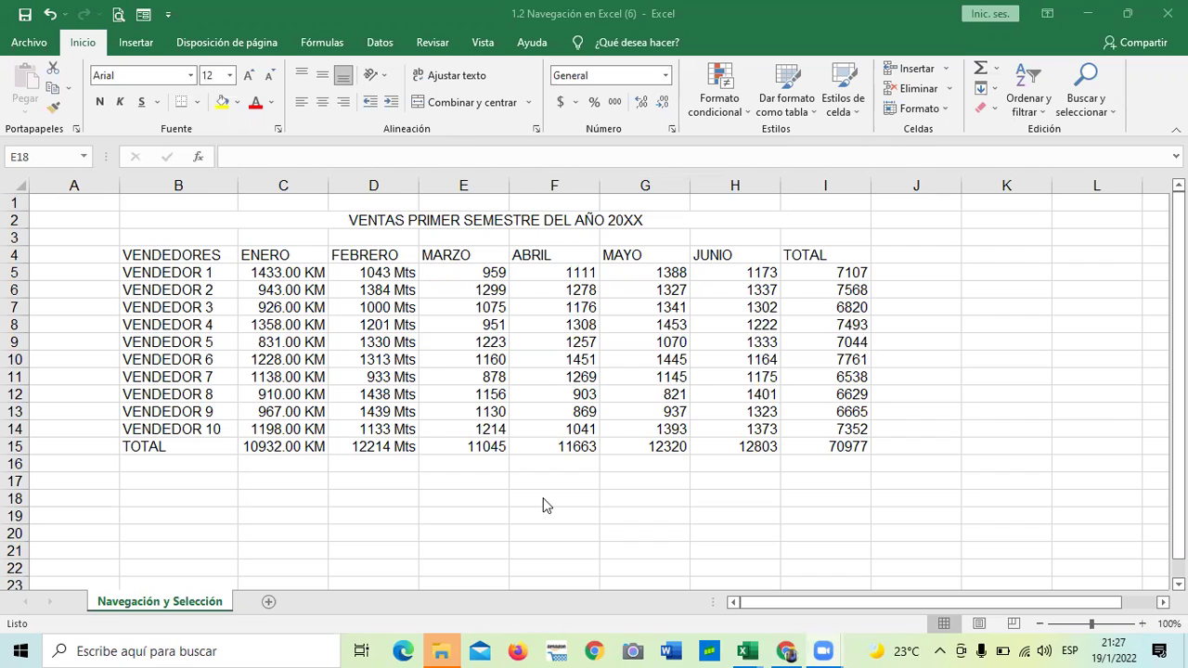
scroll(545, 506, down, 2)
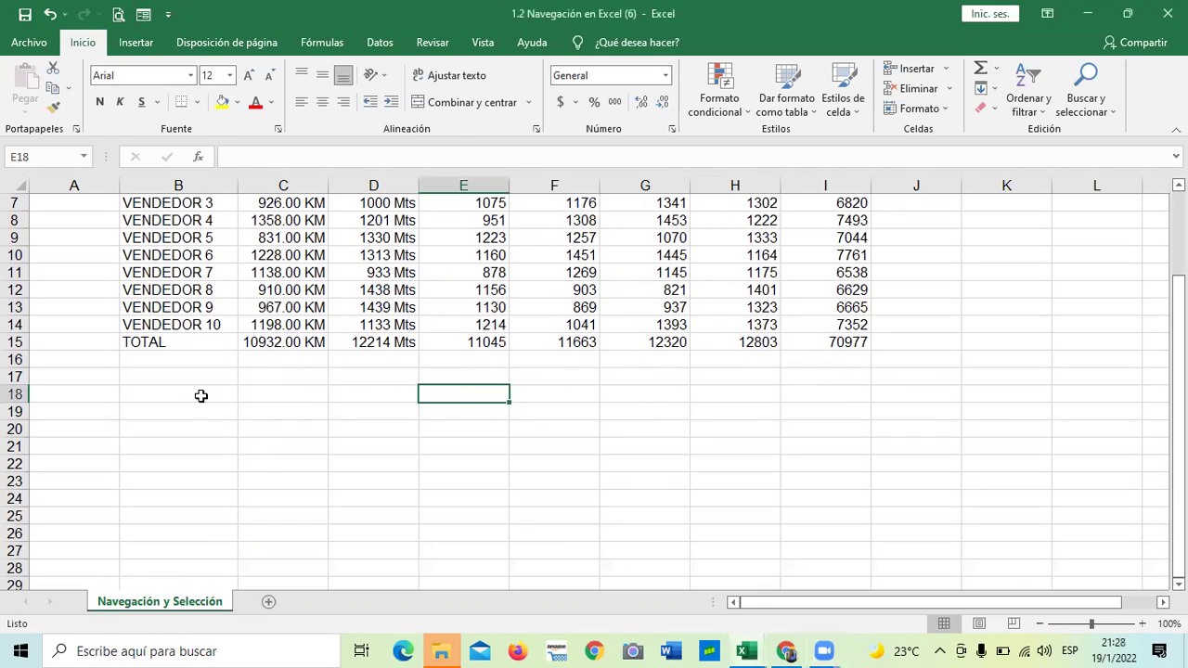
click(201, 397)
Enter the heading DUI in cell B18
key(Caps_Lock)
text(DUI)
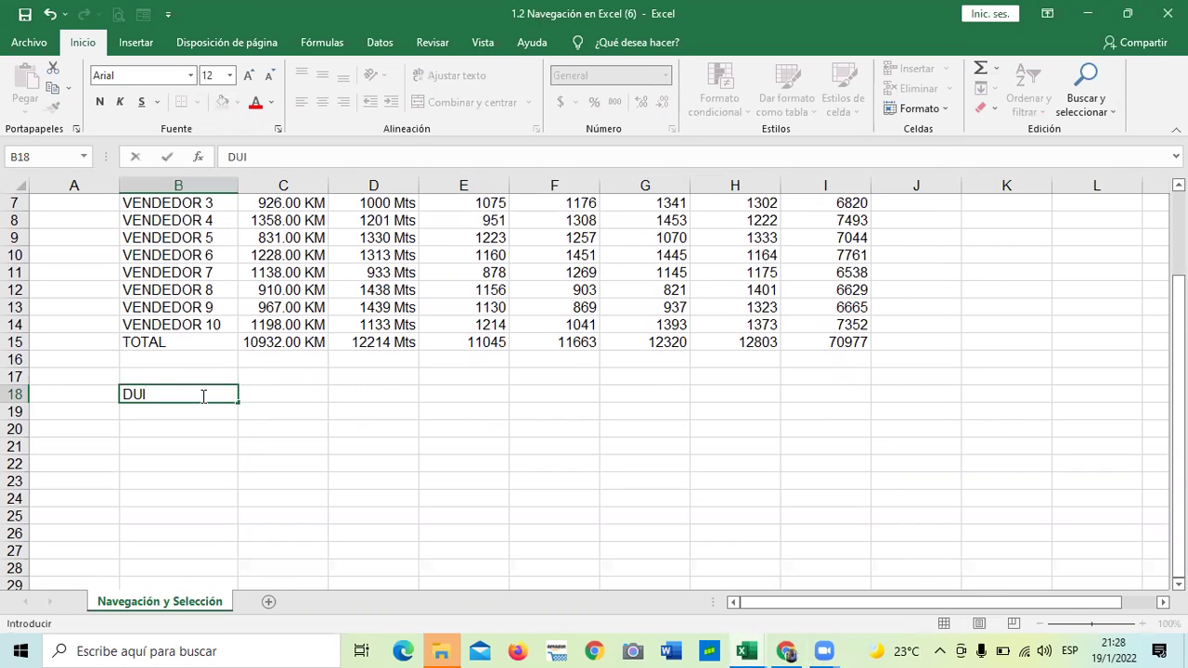
key(Return)
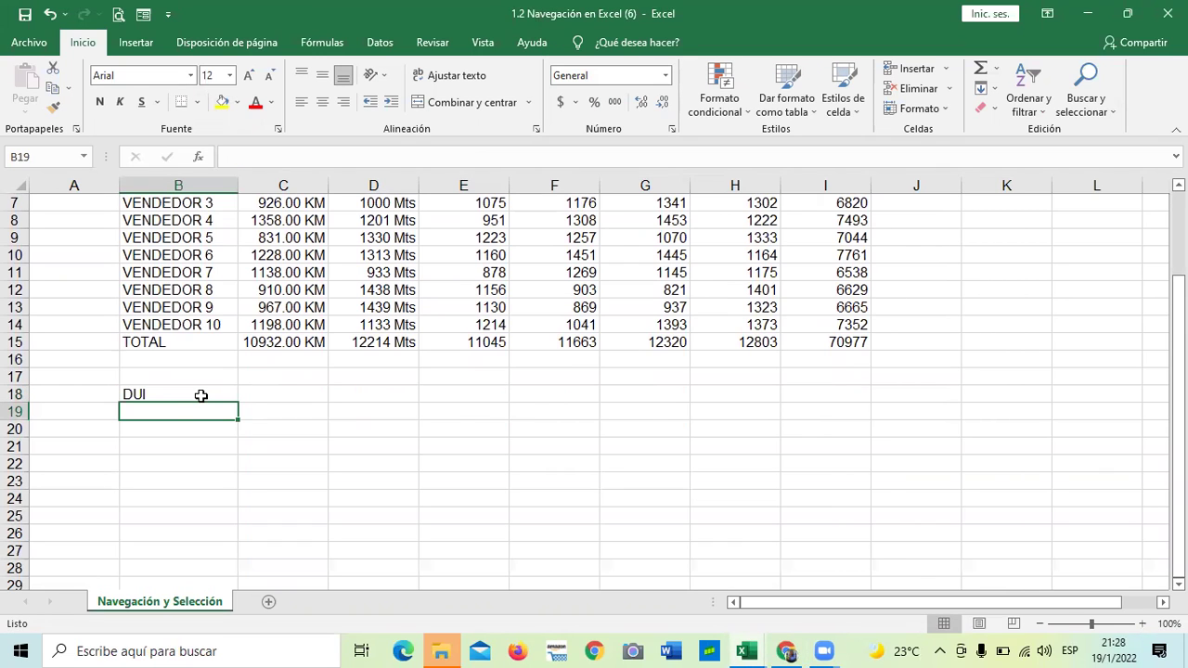
click(219, 479)
click(200, 401)
Enter an ID number with a leading zero in B19, then select B19 downward
click(190, 417)
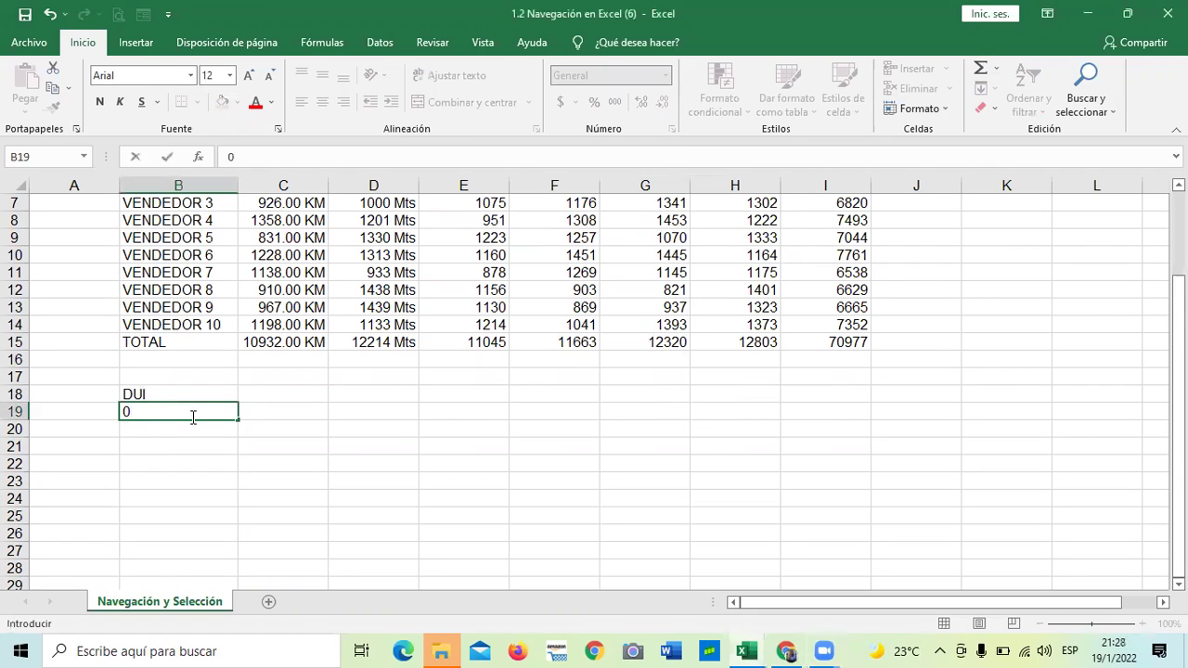
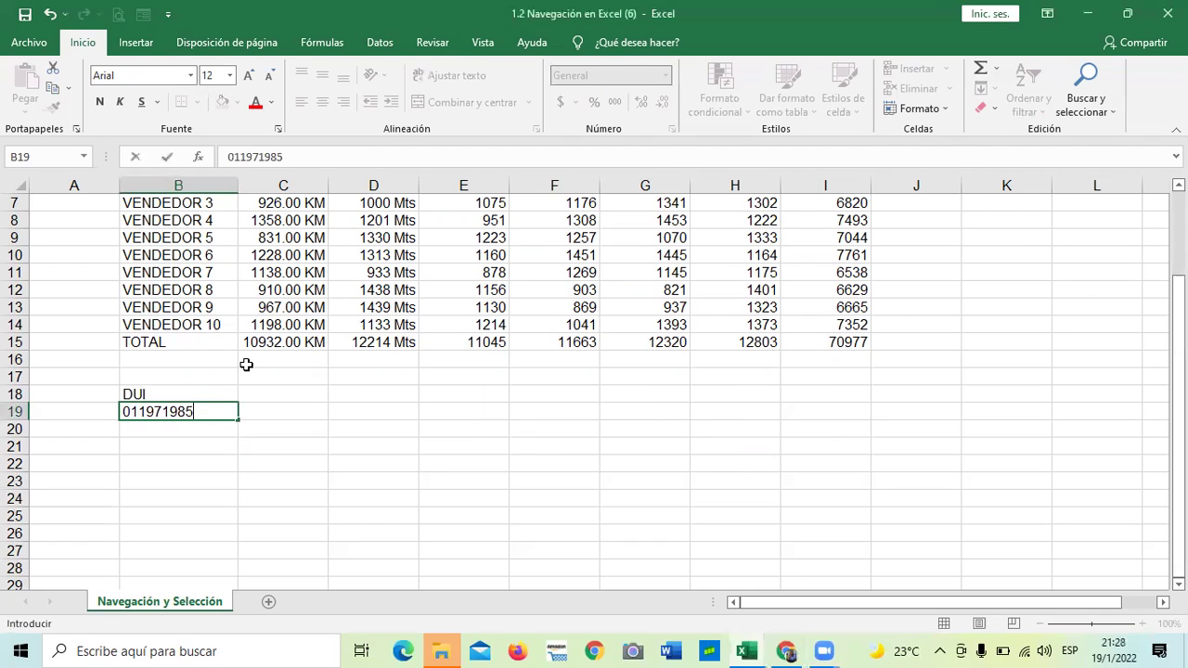
key(Return)
click(288, 445)
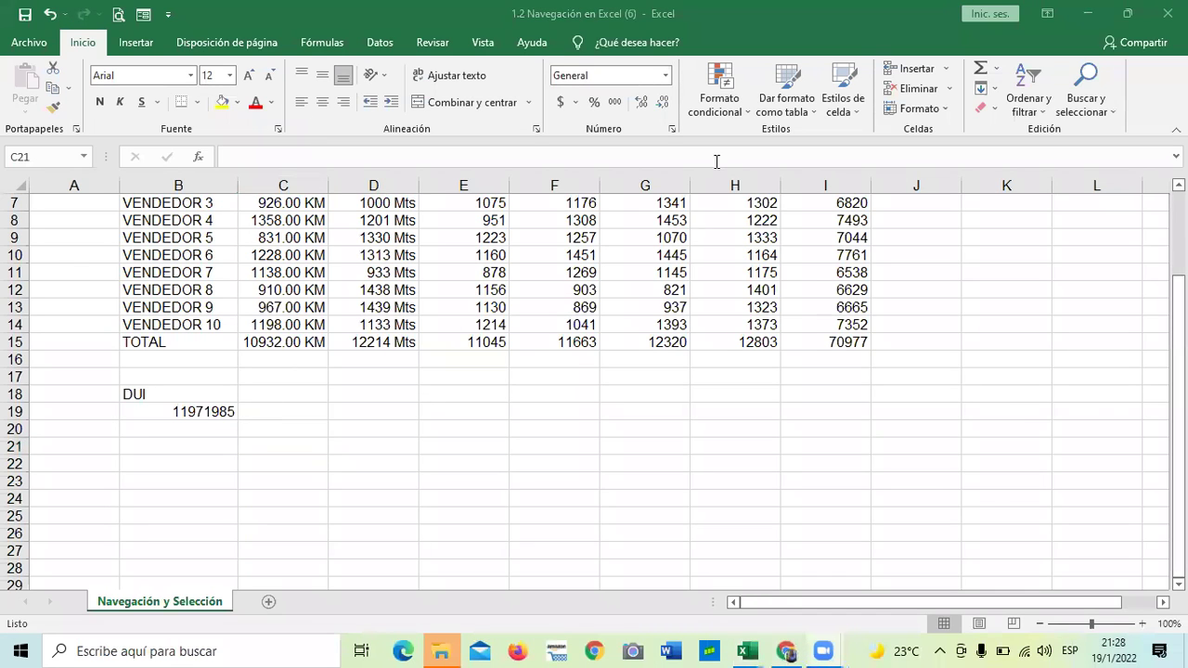
click(182, 413)
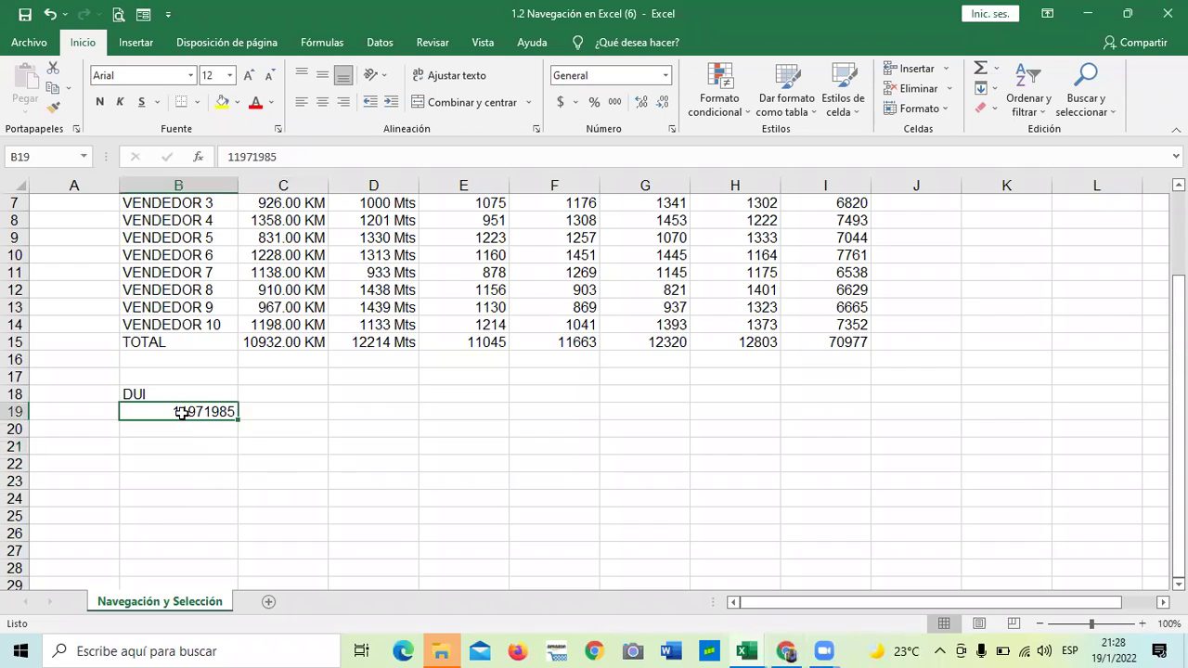
drag(176, 405, 186, 516)
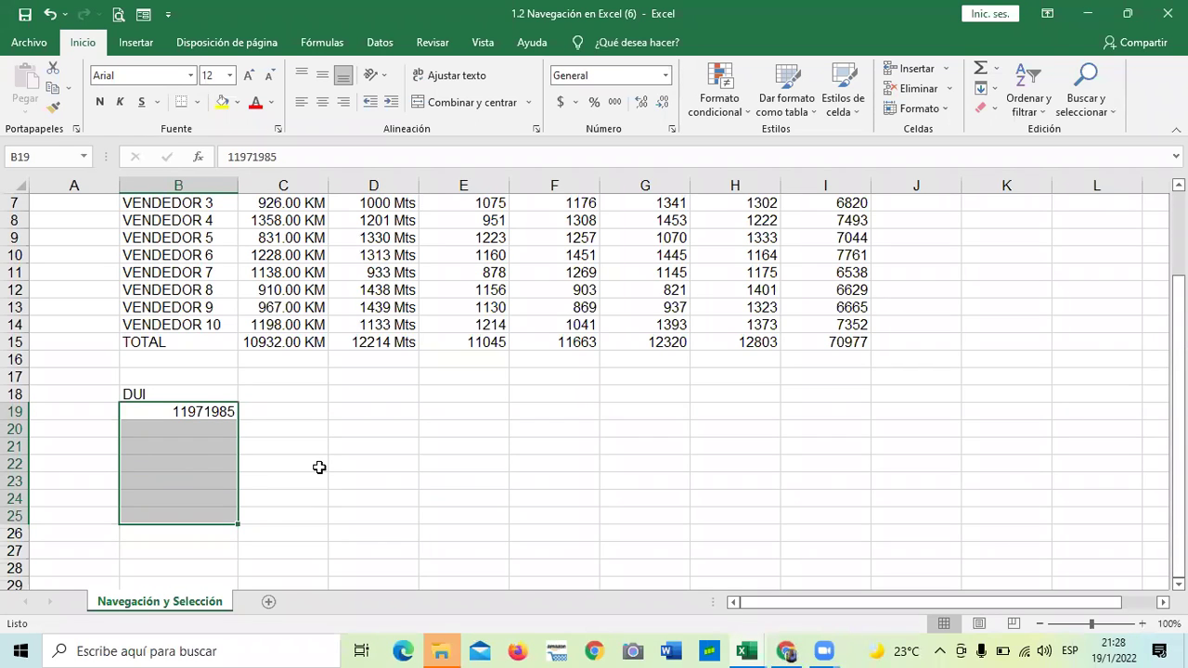
Format B19:B24 as Texto in Formato de celdas, then delete the ID from B19
click(300, 458)
drag(189, 413, 188, 500)
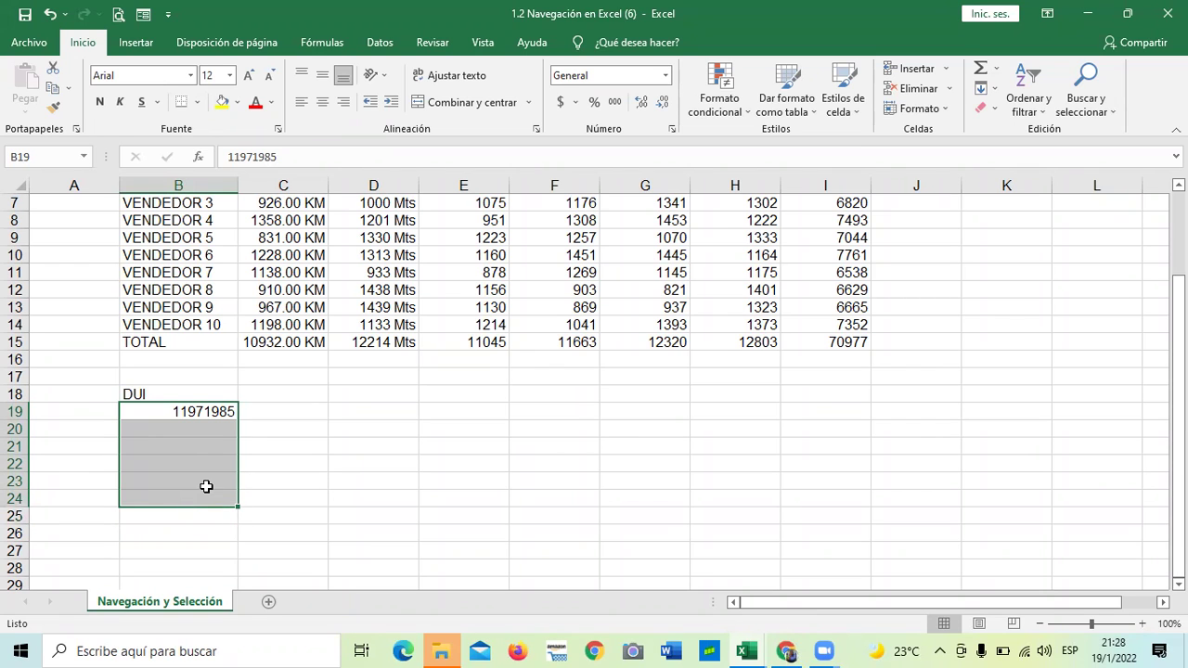
click(672, 129)
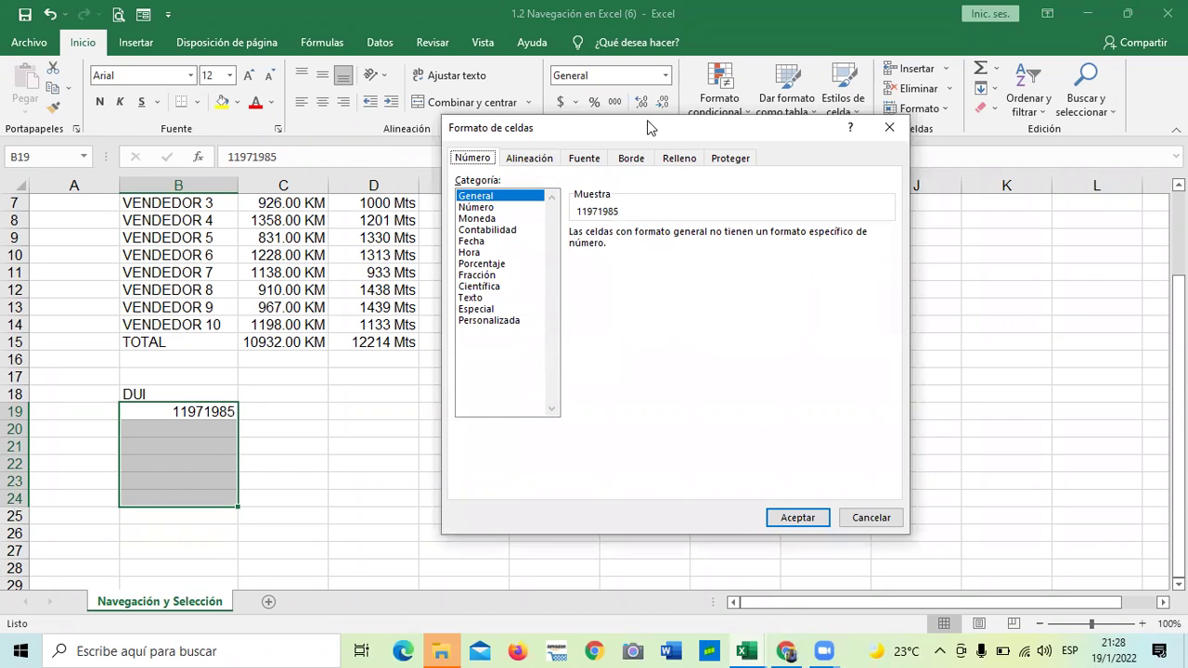
drag(642, 121, 676, 122)
click(503, 298)
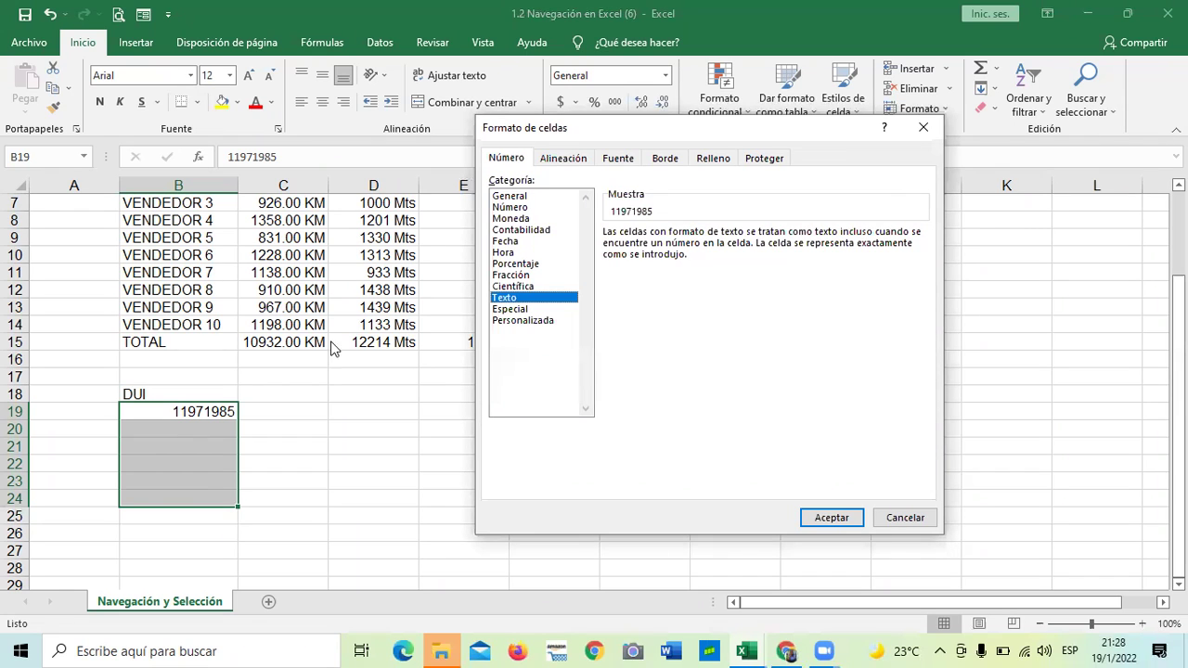
click(828, 516)
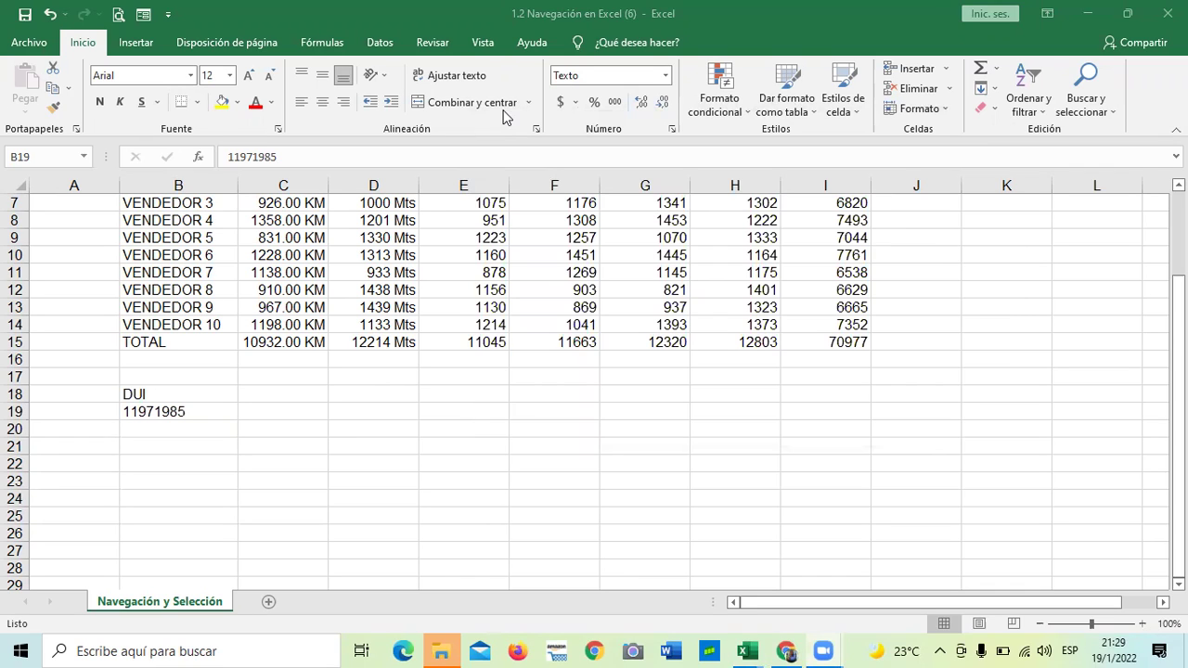
key(shift+Down)
key(shift+Down)
key(shift+Down)
key(shift+Down)
key(shift+Down)
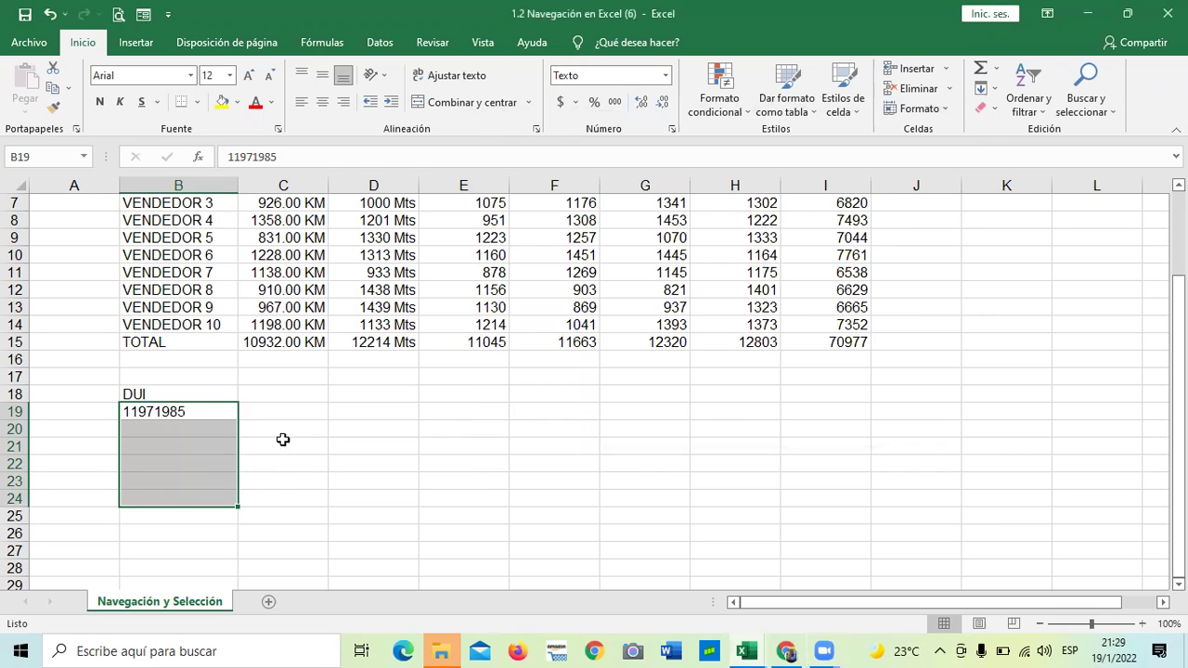
key(Delete)
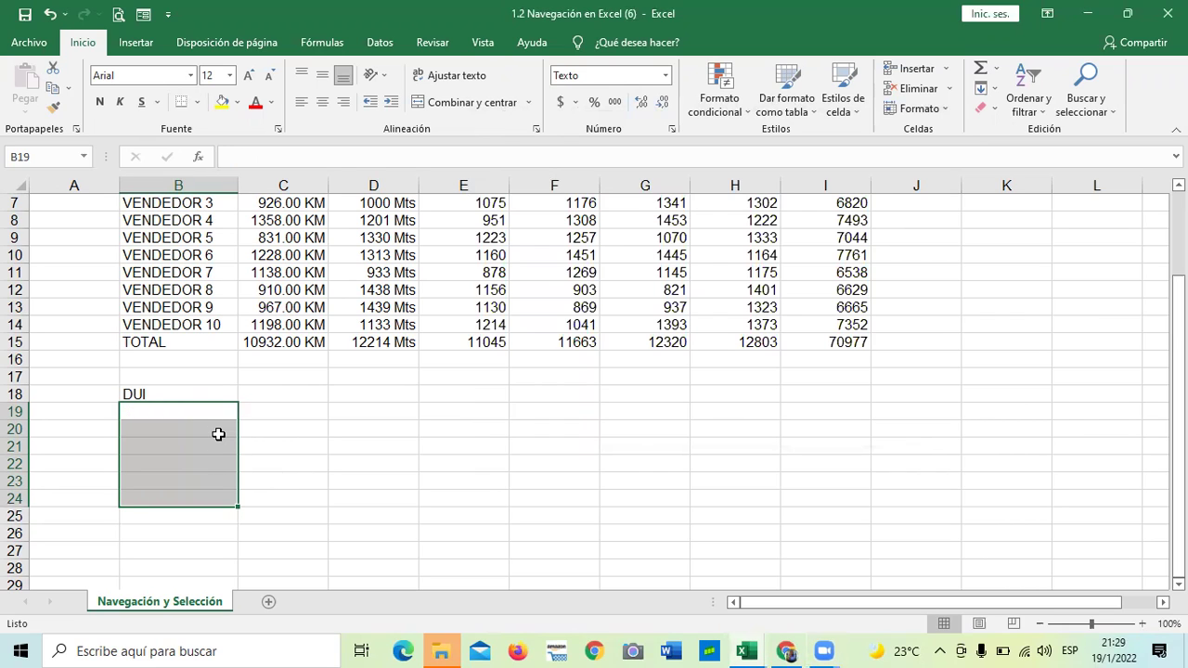
Re-enter the ID number with its leading zero in B19, now stored as text
click(331, 432)
click(197, 409)
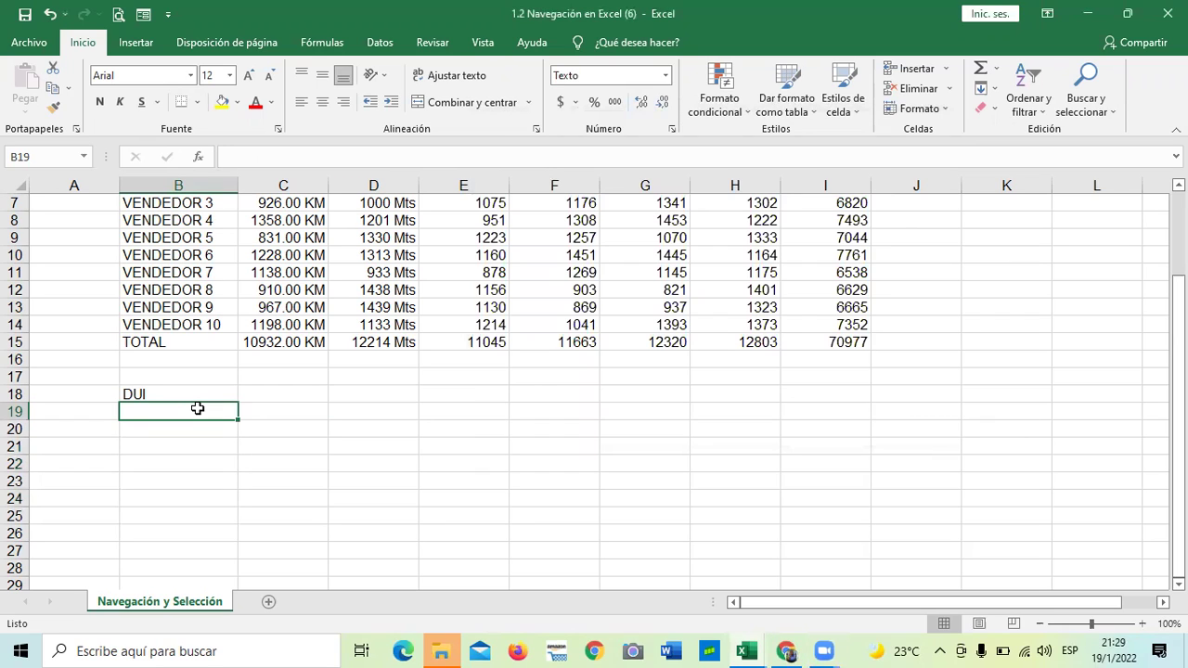
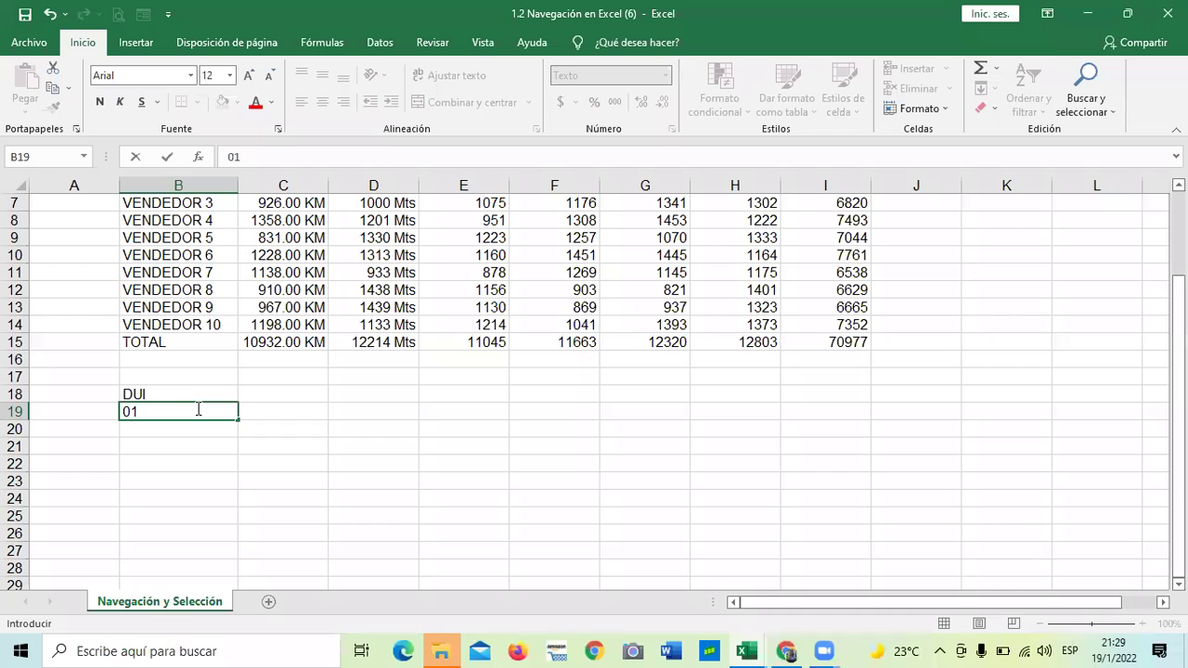
key(Return)
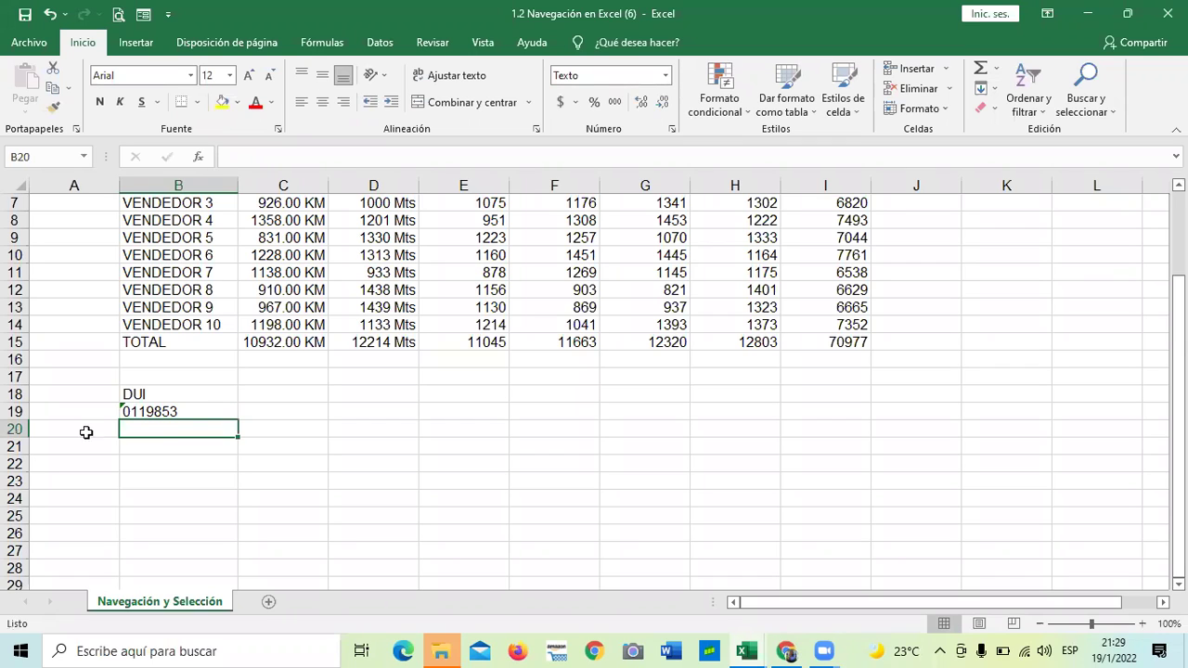
Right-align the ID in B19 with Alinear a la derecha
click(175, 496)
click(176, 412)
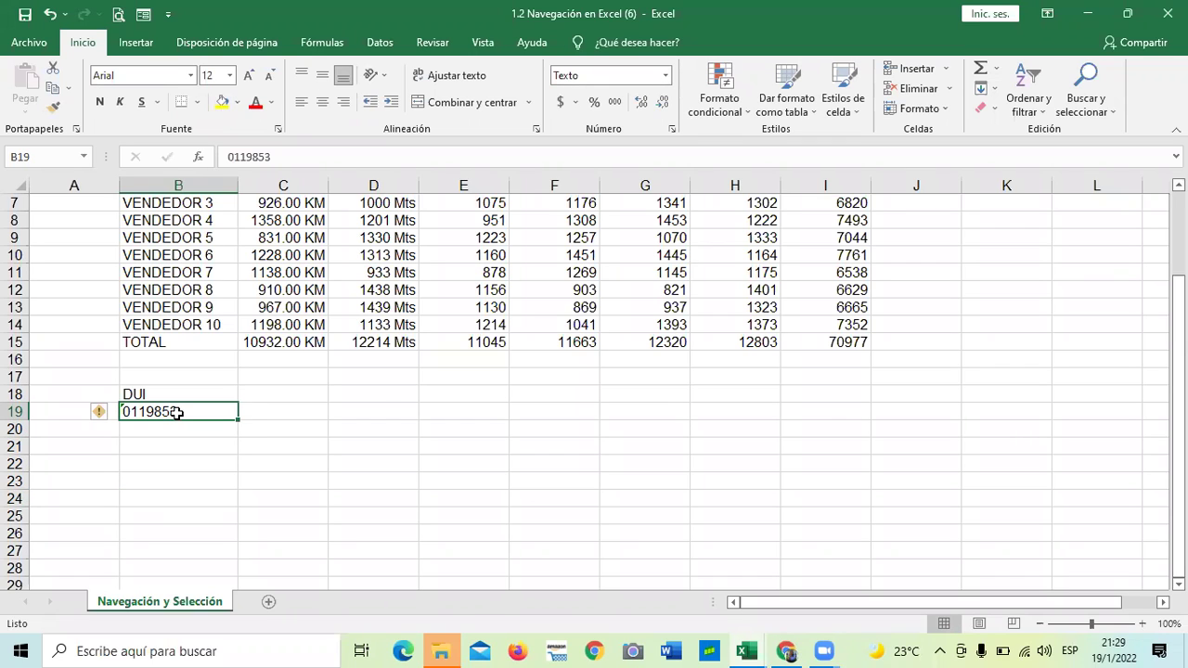
click(343, 102)
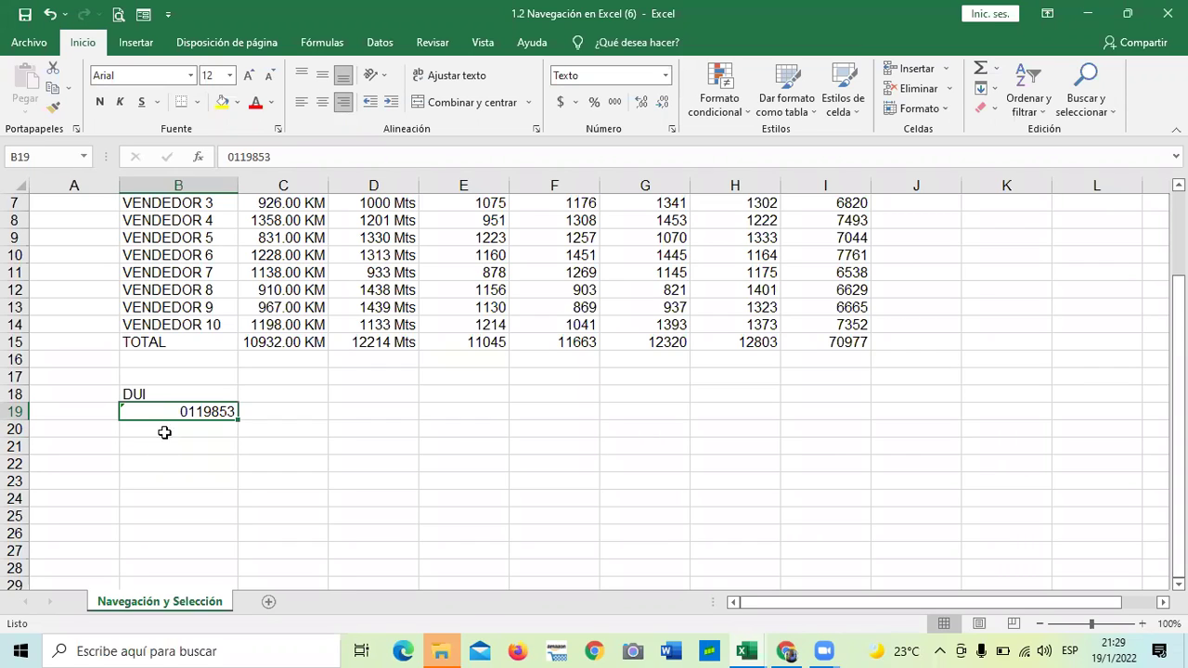
click(164, 432)
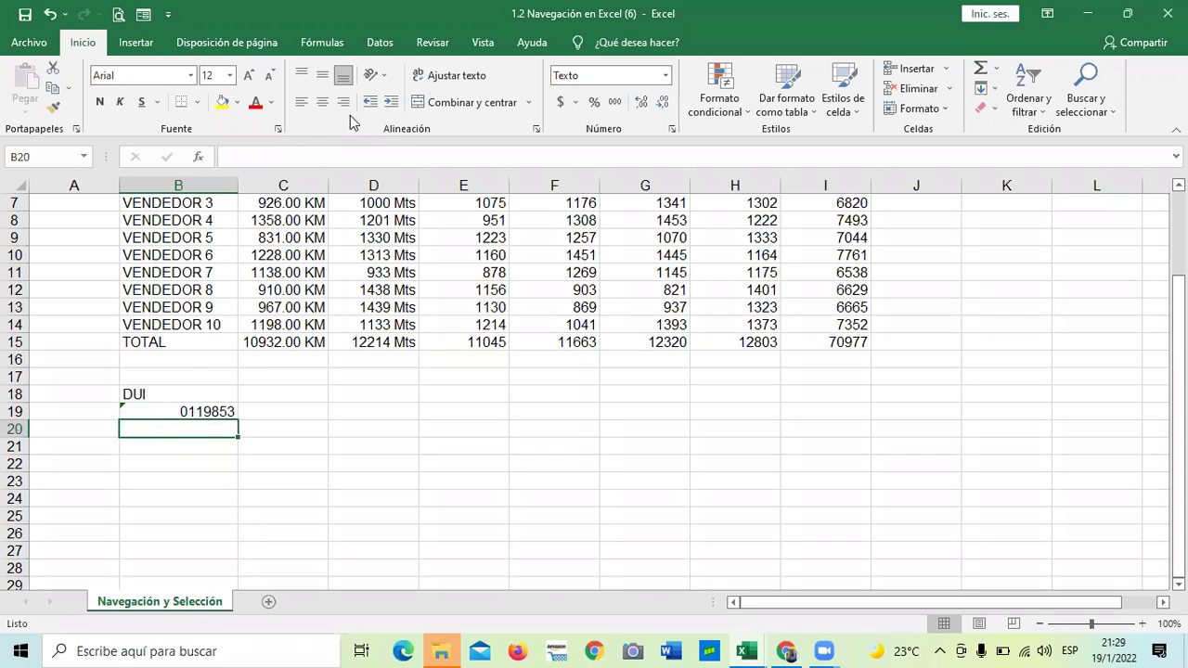
click(344, 426)
click(121, 409)
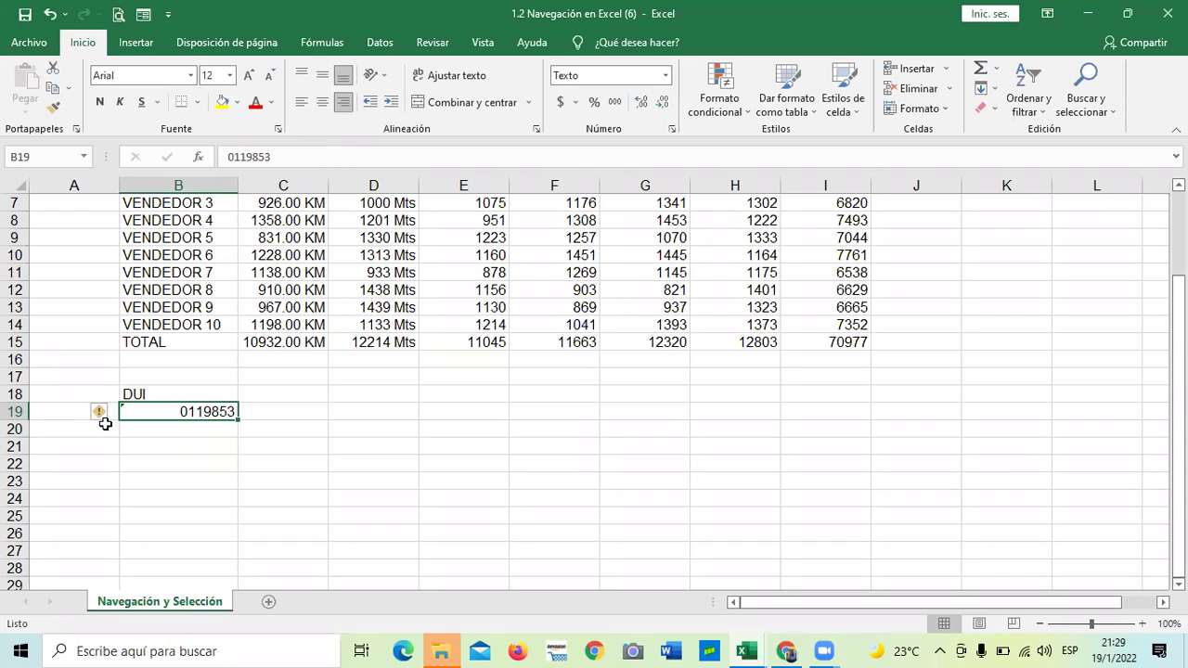
Ignore the number-stored-as-text warning on the ID in B19
mouse_move(105, 418)
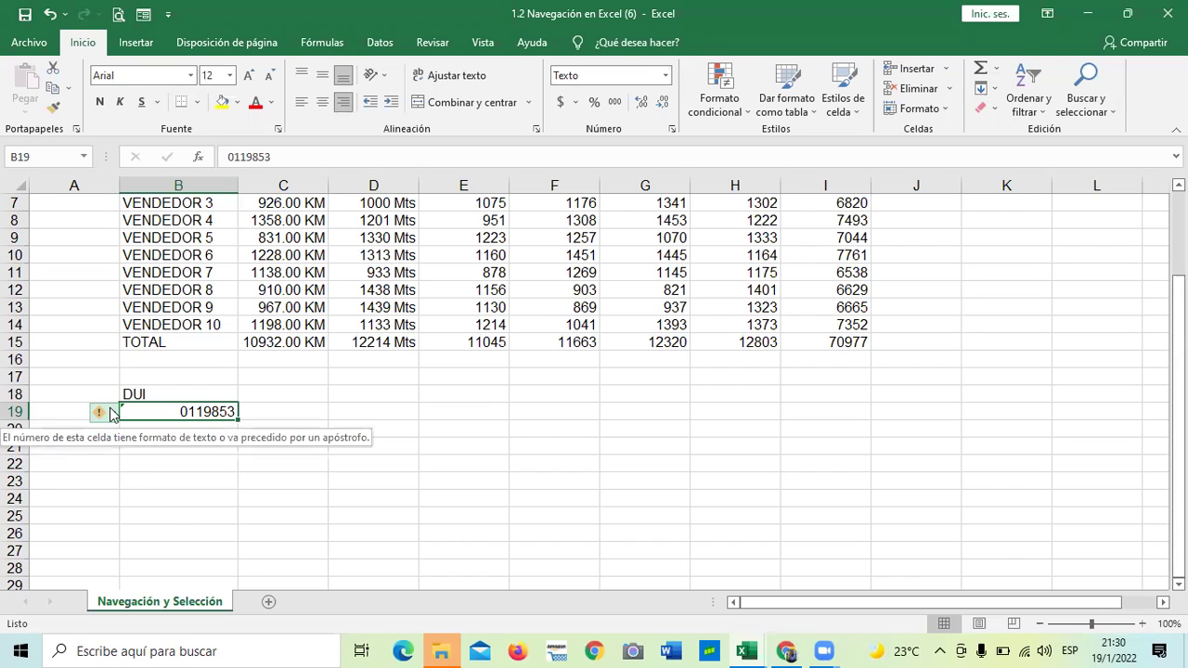
click(111, 412)
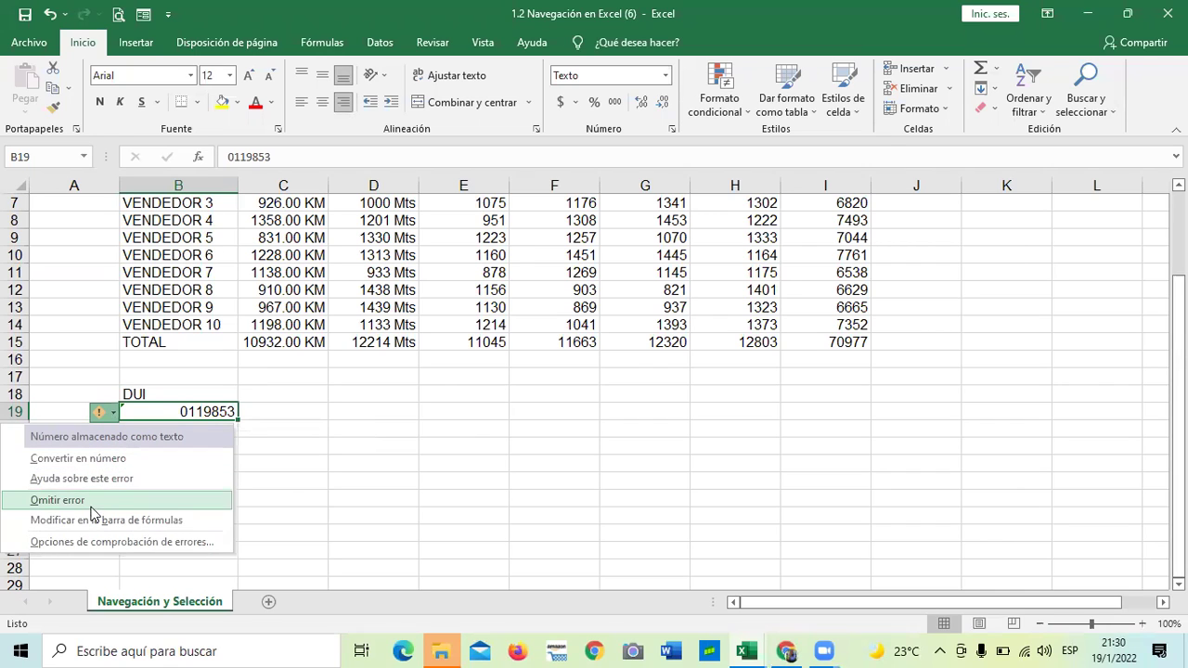
key(Escape)
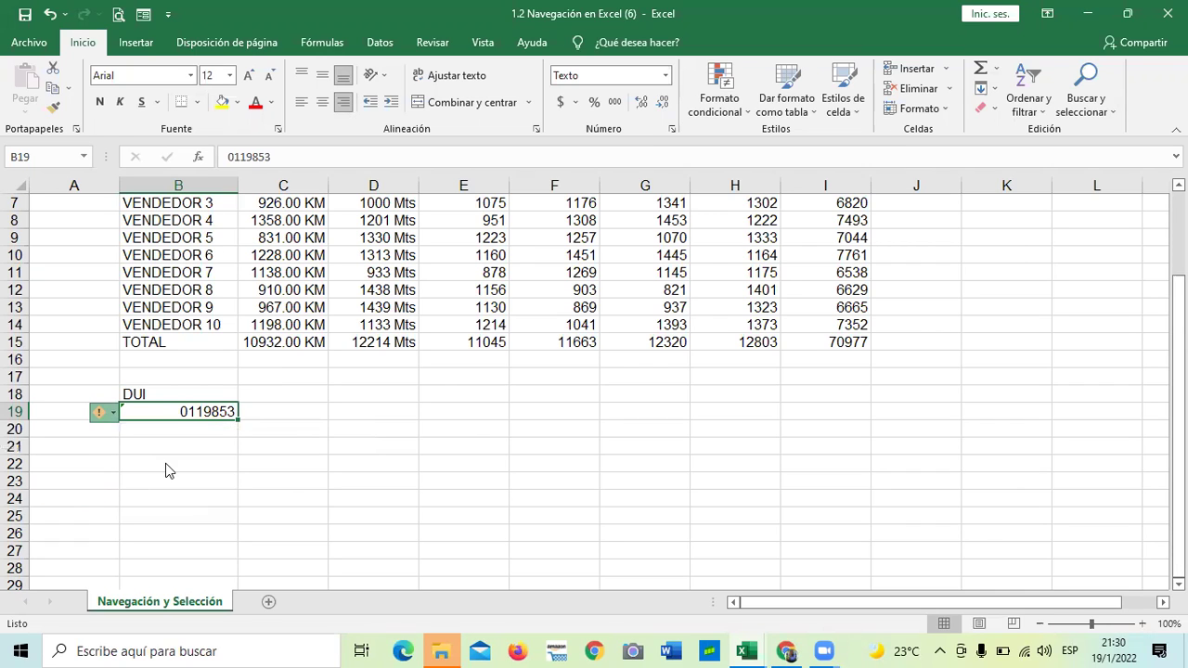
click(160, 480)
click(168, 410)
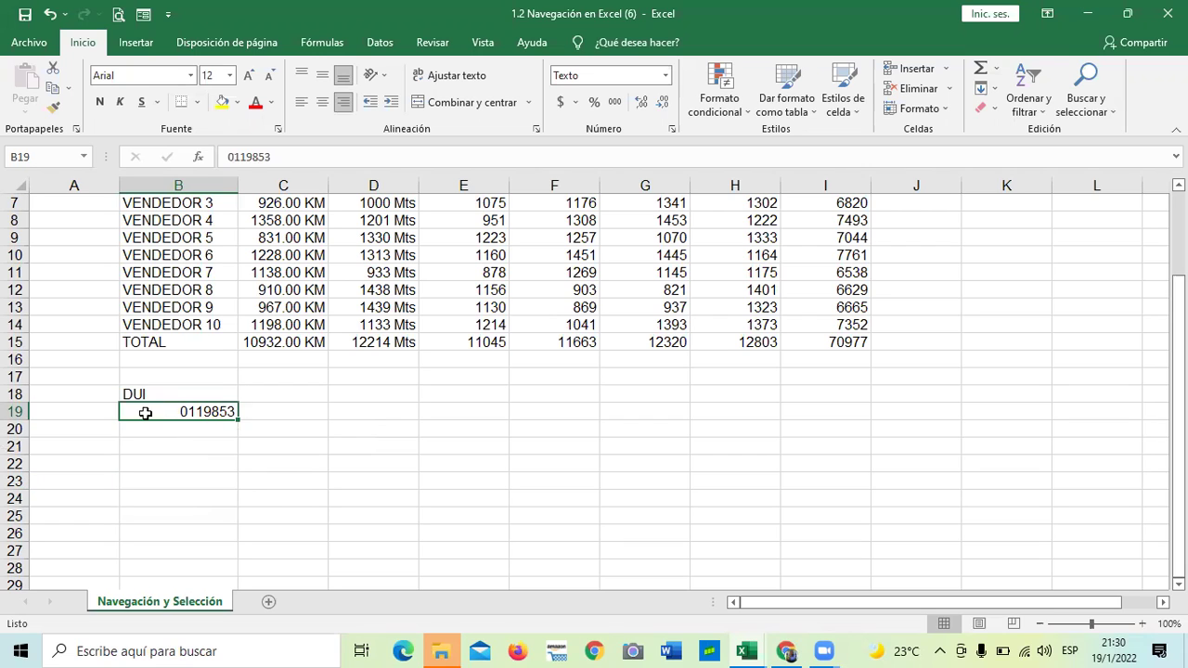
click(159, 464)
click(139, 408)
click(156, 452)
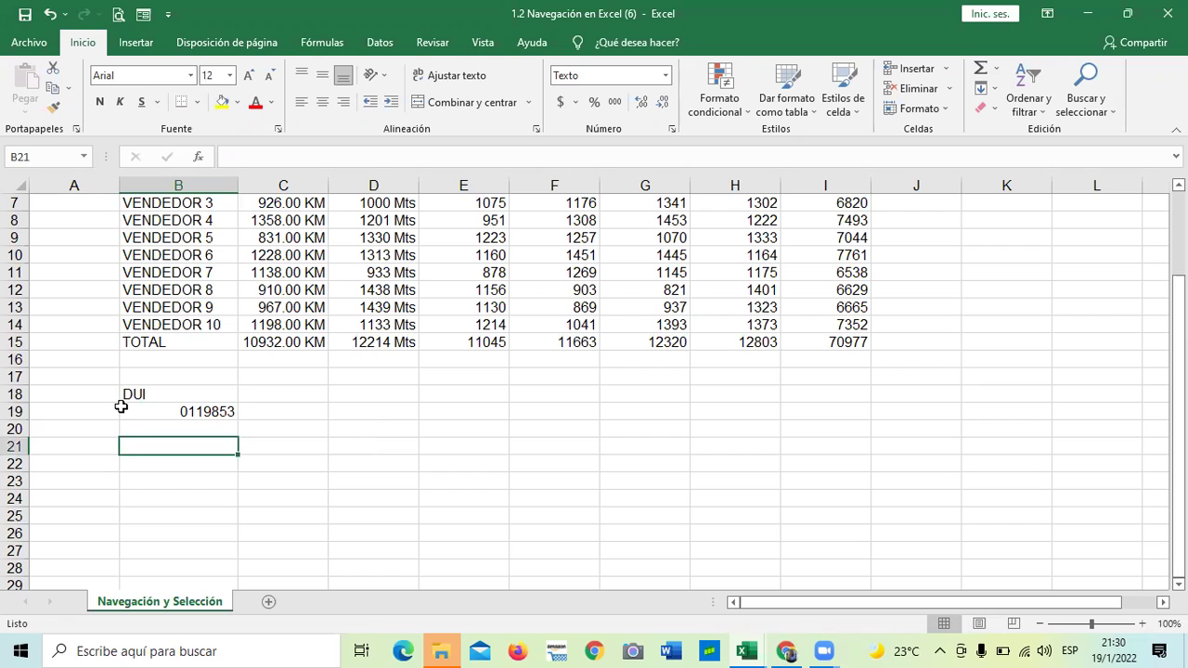
click(122, 410)
click(98, 411)
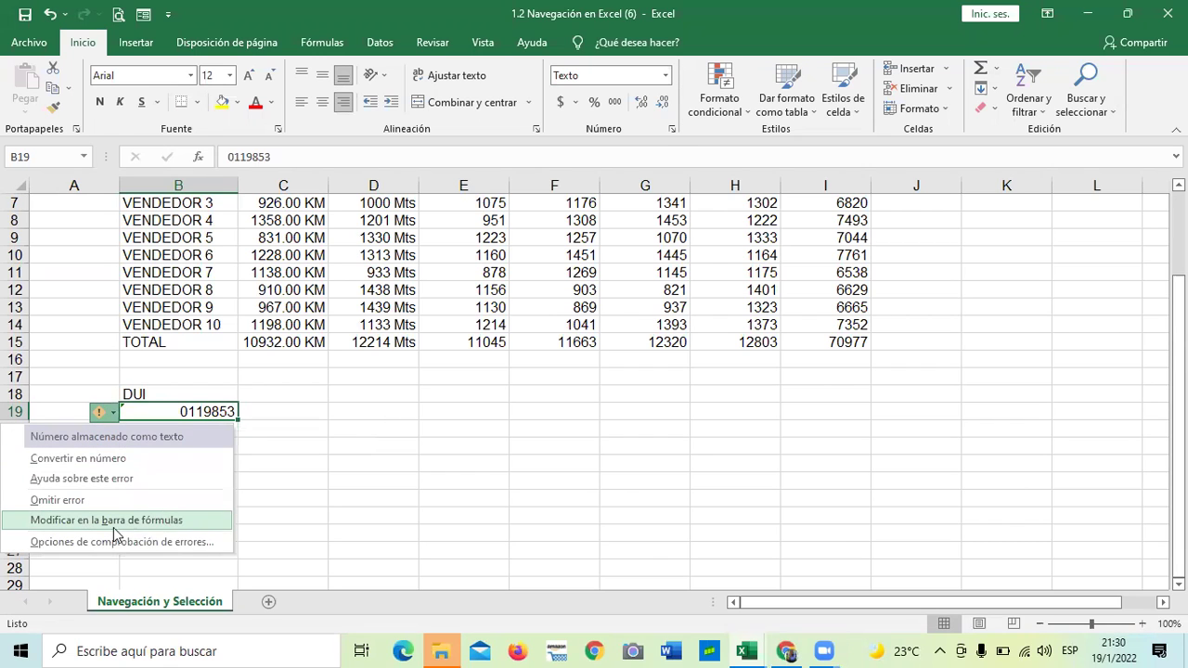
click(108, 501)
Check the format of B19, B20 and the cells beside the DUI number
click(164, 512)
click(172, 430)
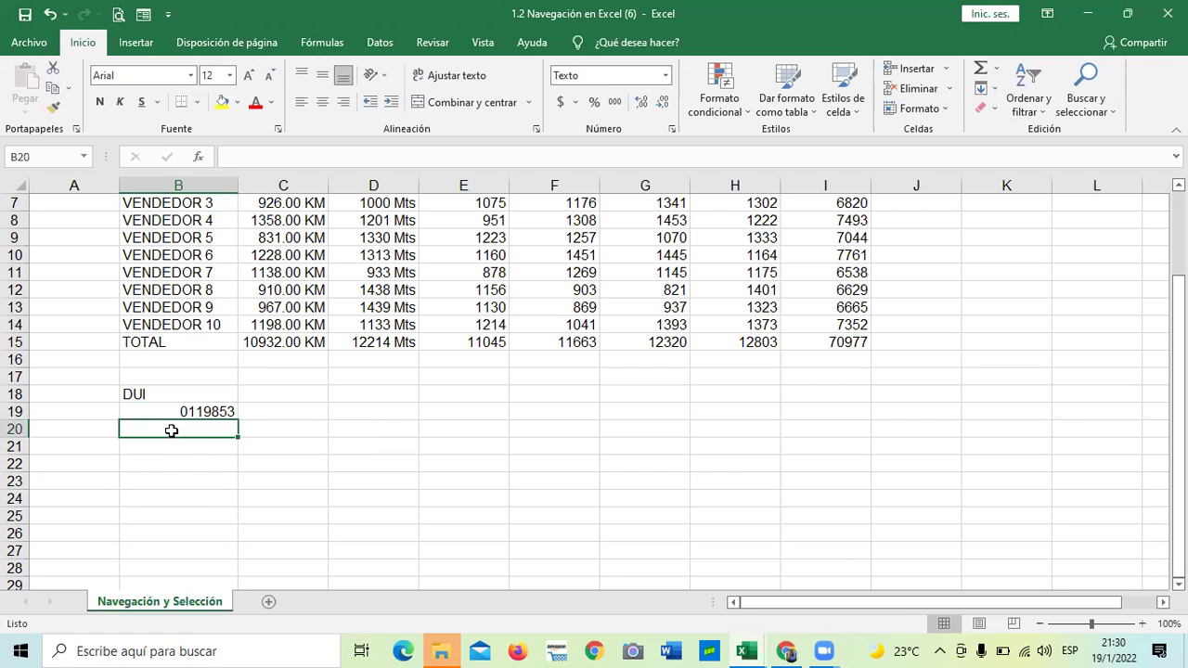
key(Up)
click(258, 461)
click(186, 410)
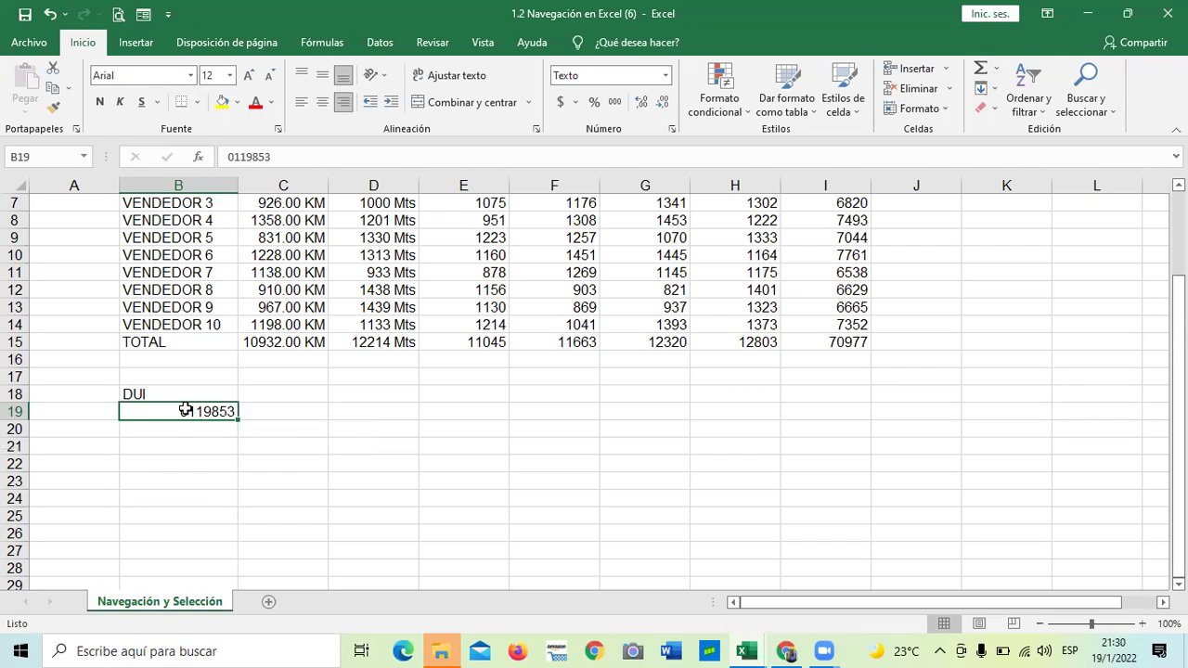
click(159, 512)
click(163, 412)
click(282, 477)
click(190, 425)
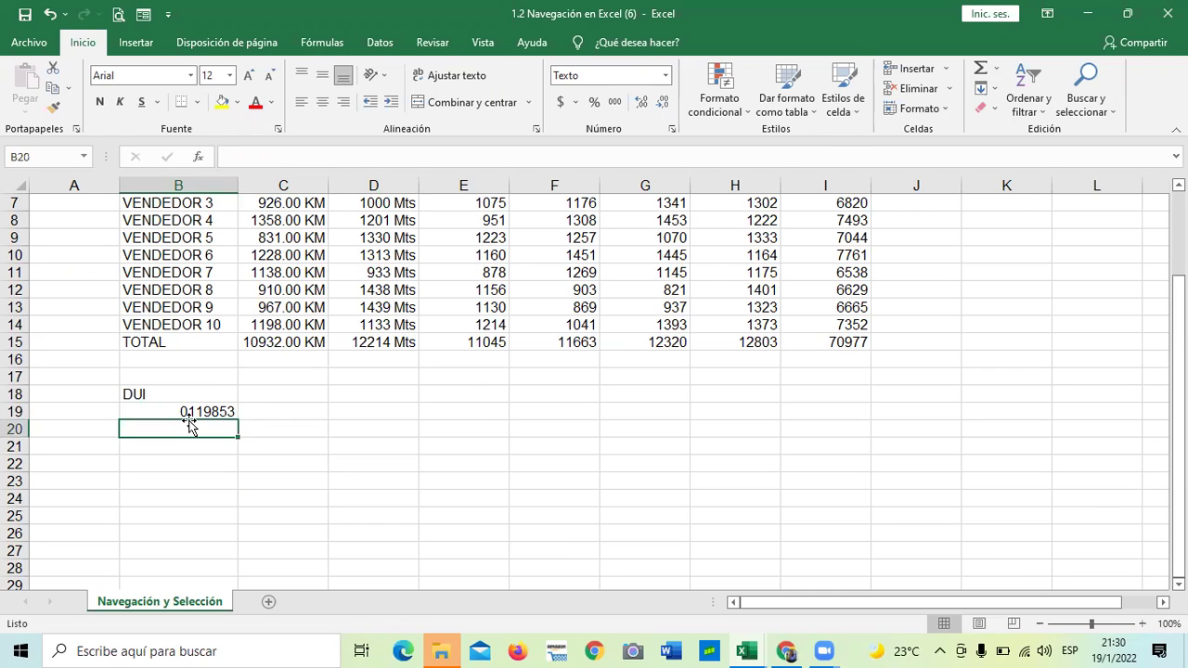
click(274, 410)
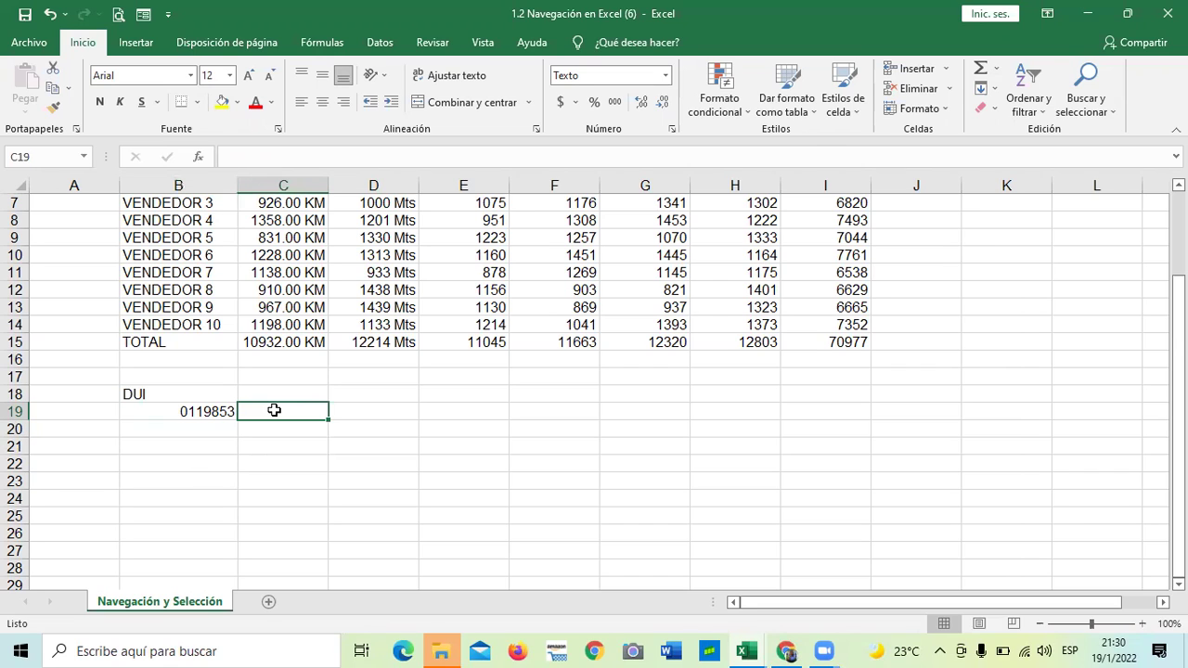
Add the uppercase heading NIT in cell C18
click(275, 396)
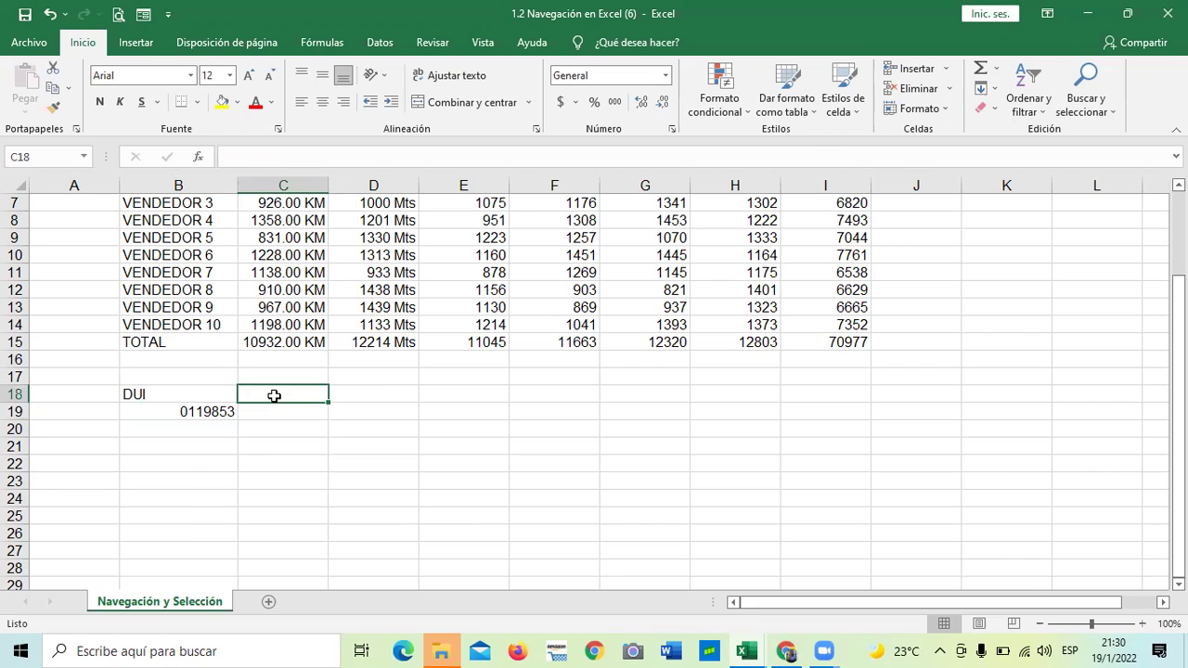
text(nit)
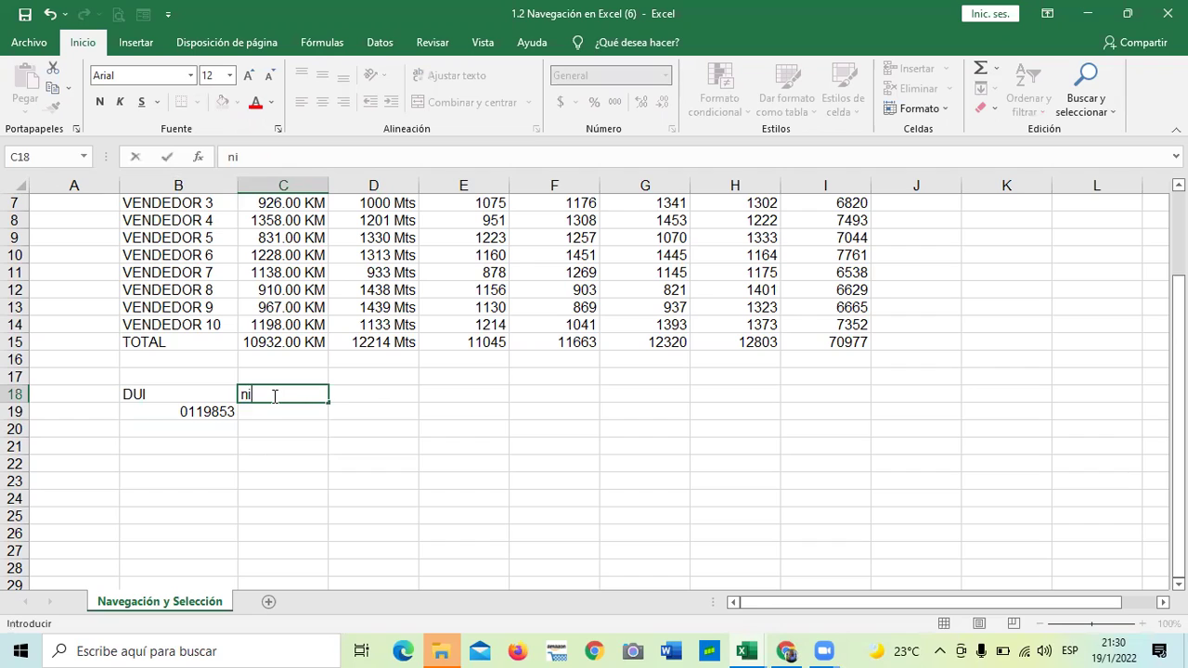
key(BackSpace)
key(BackSpace)
key(BackSpace)
text(NIT)
key(Return)
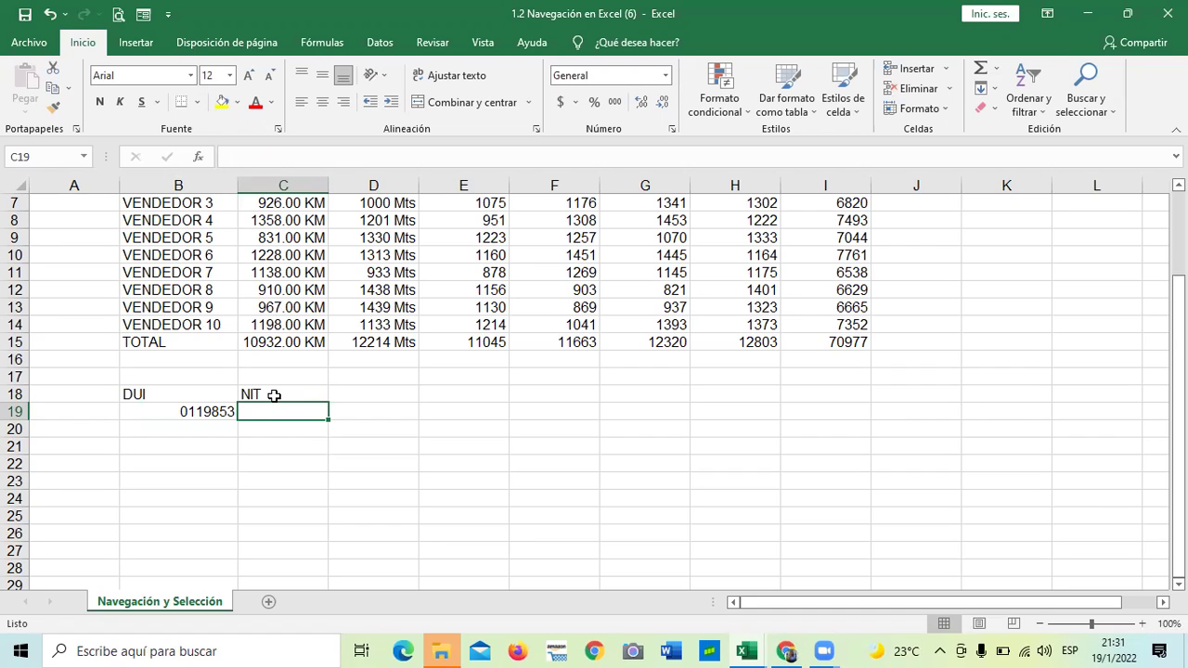
Enter two NIT numbers in C19:C20, then select C19:C24 for reformatting
text(0604)
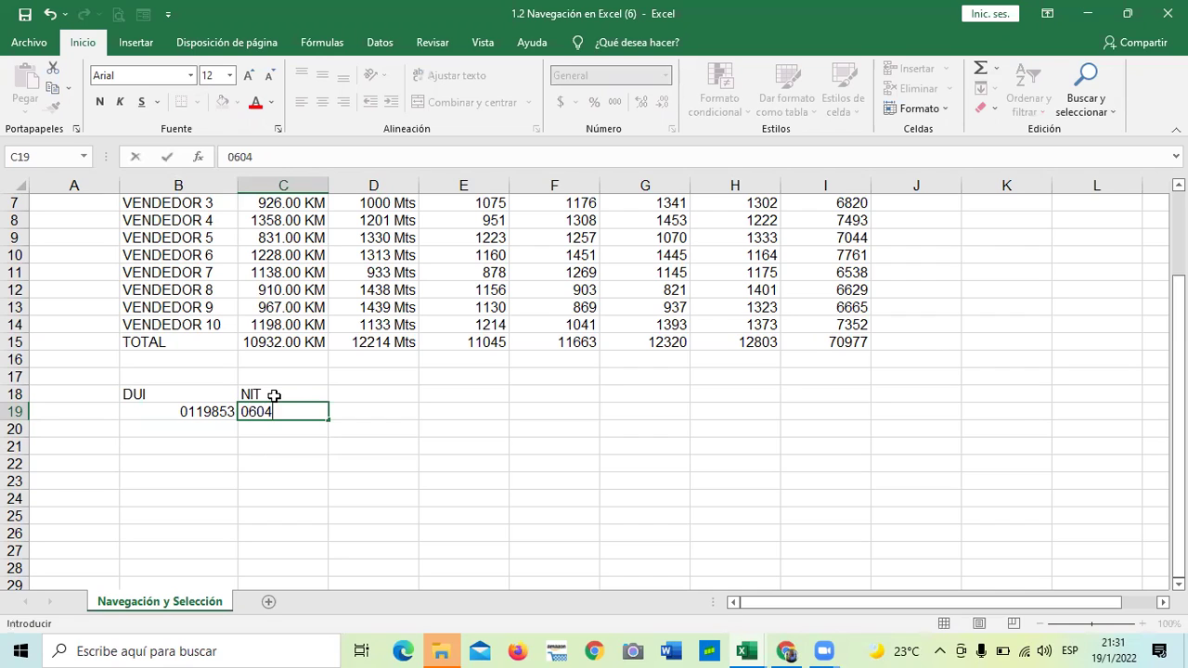
key(Return)
text(0)
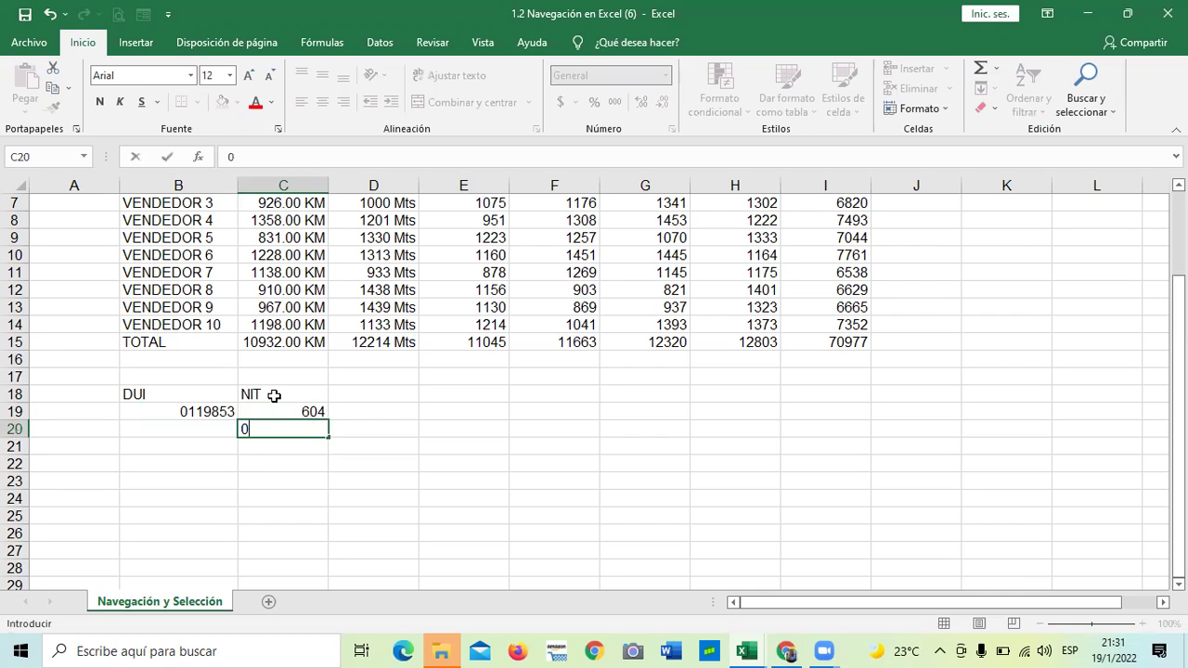
text(406)
key(Return)
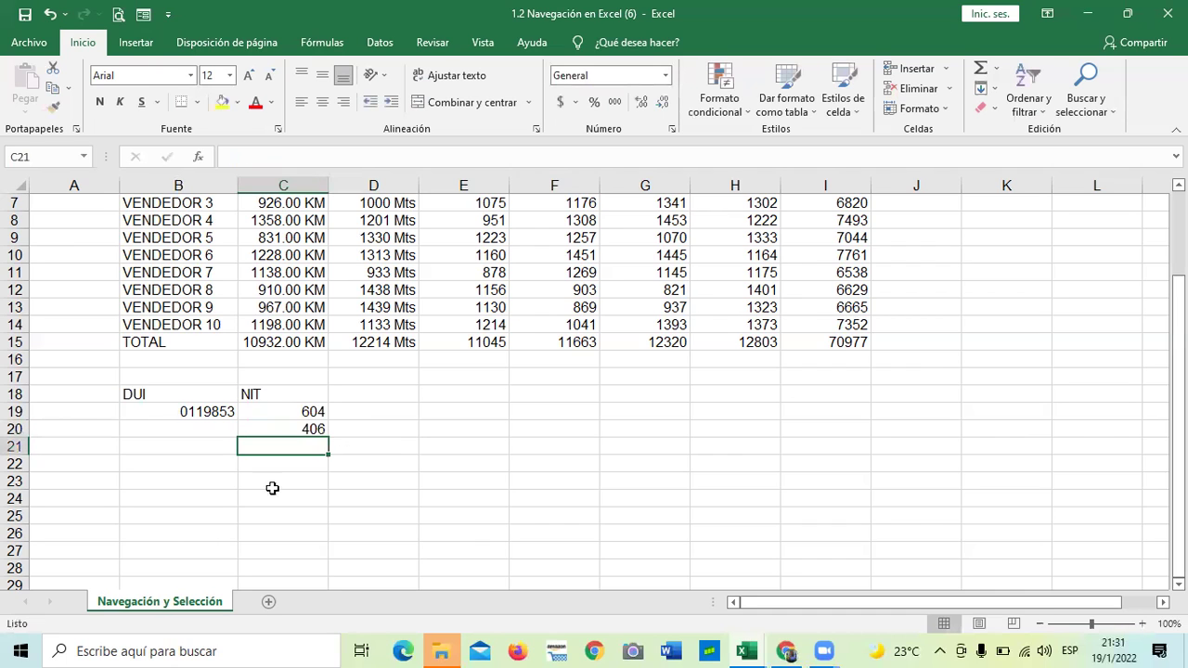
click(397, 446)
click(302, 432)
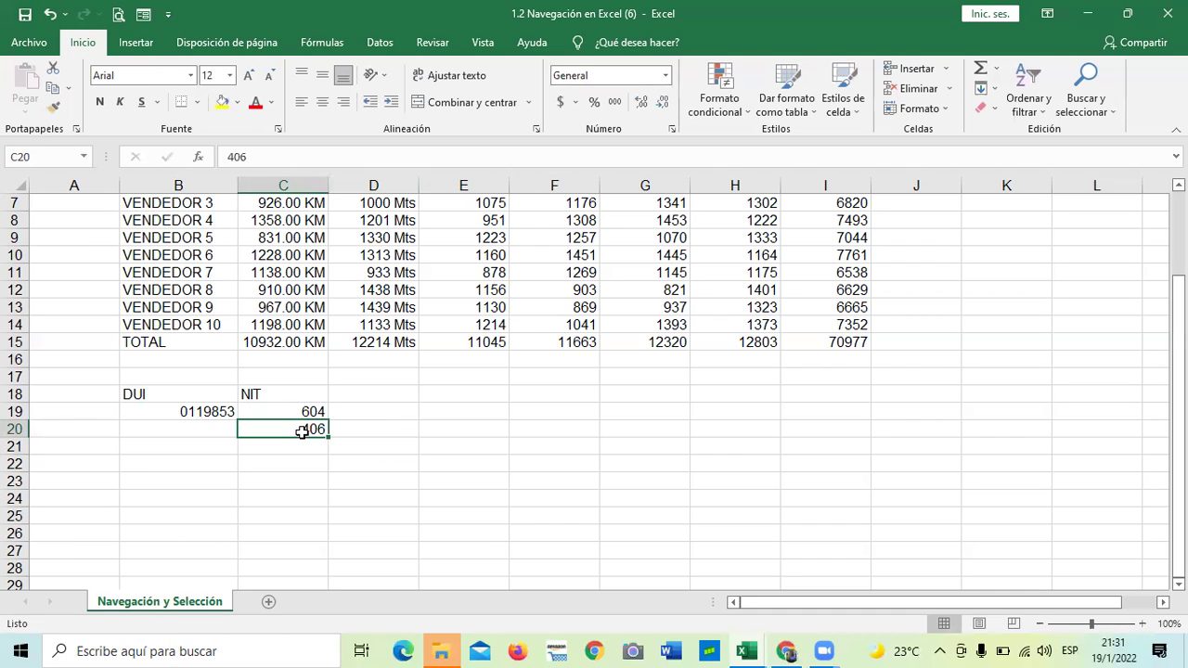
drag(291, 397, 281, 518)
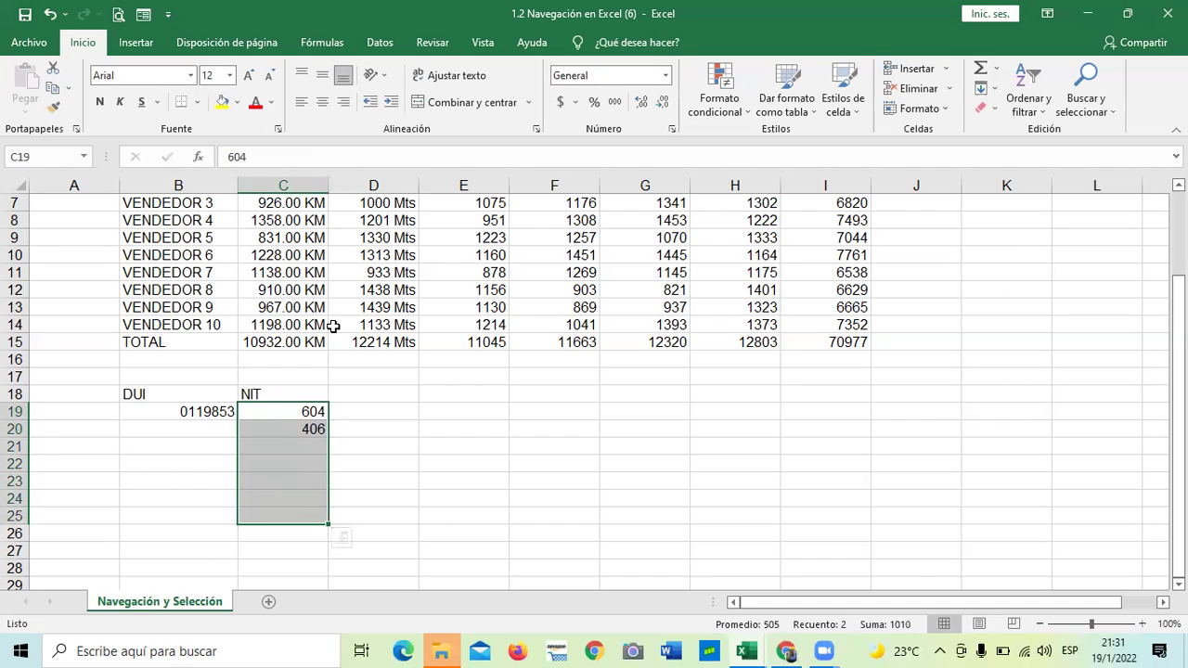
click(672, 129)
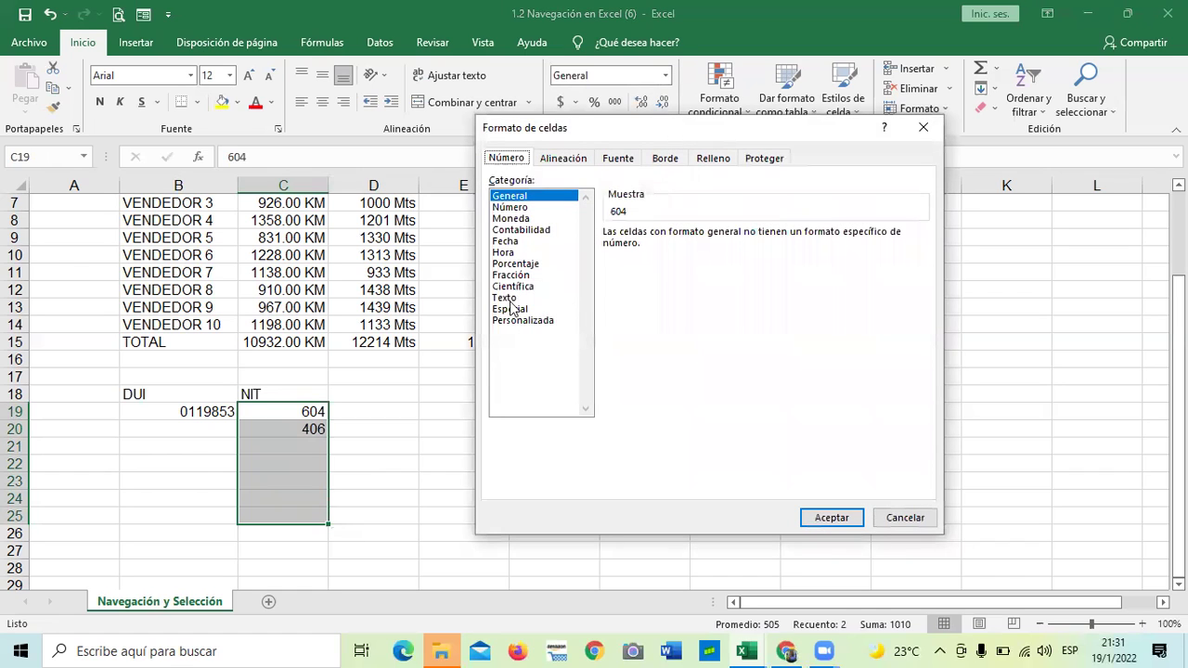
Apply the Texto category to the selected NIT cells and reselect C19
click(506, 297)
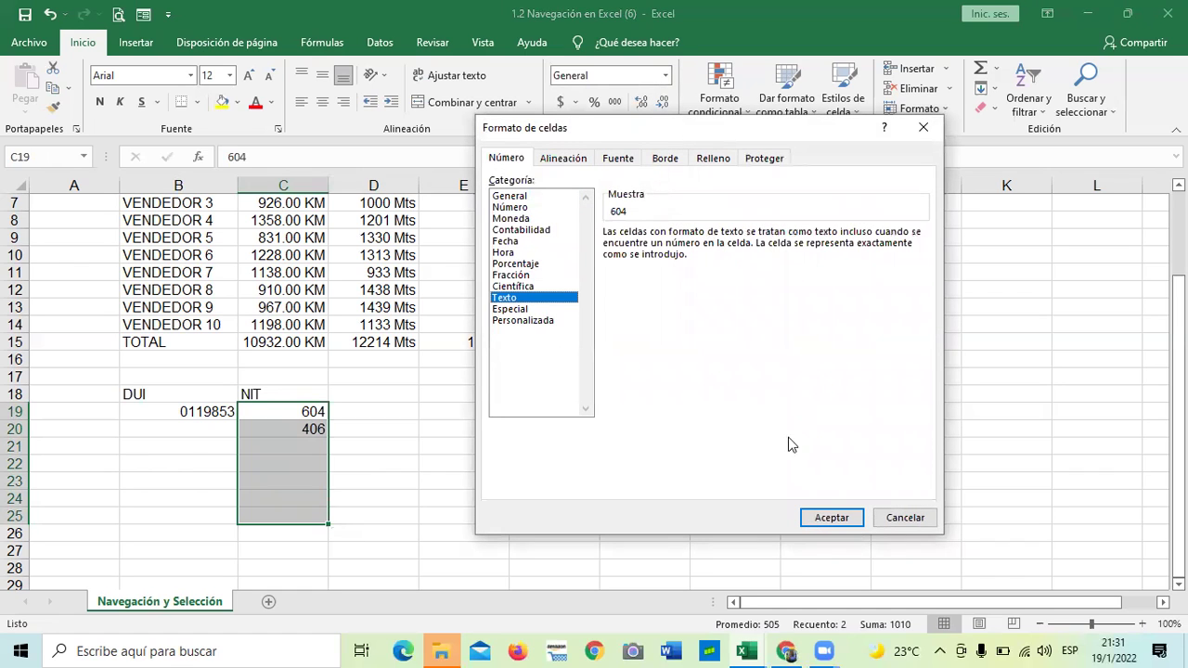
click(831, 517)
click(600, 533)
click(276, 413)
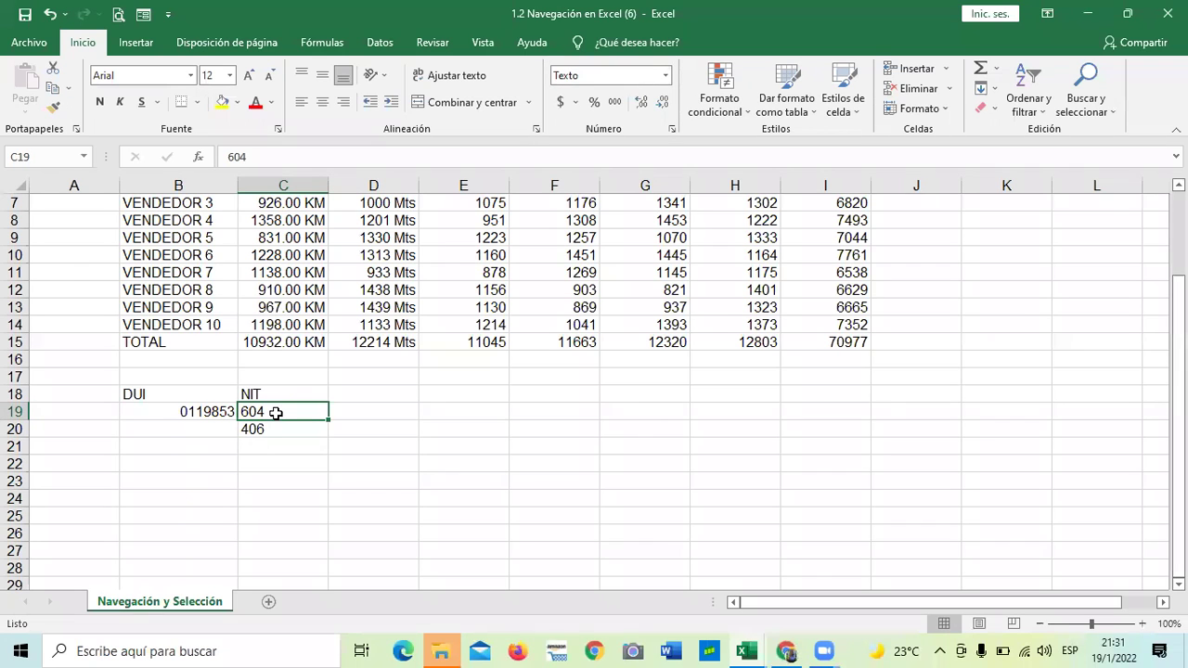
Retype both NIT numbers in C19 and C20 with their leading zeros
key(BackSpace)
text(060)
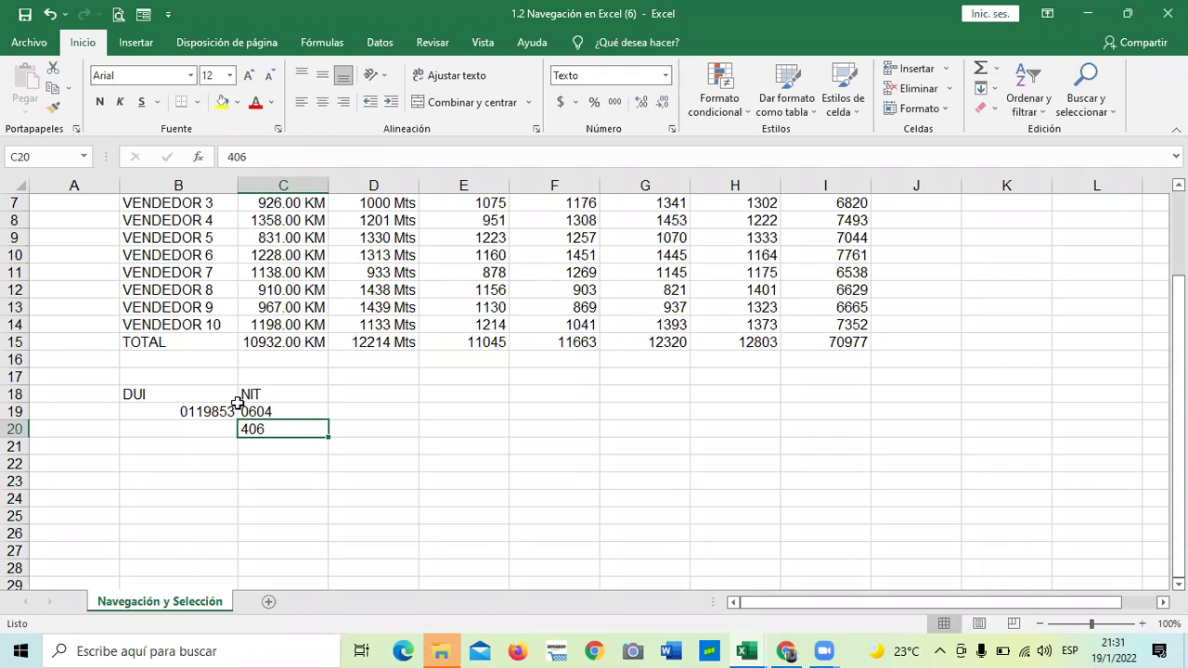
click(244, 395)
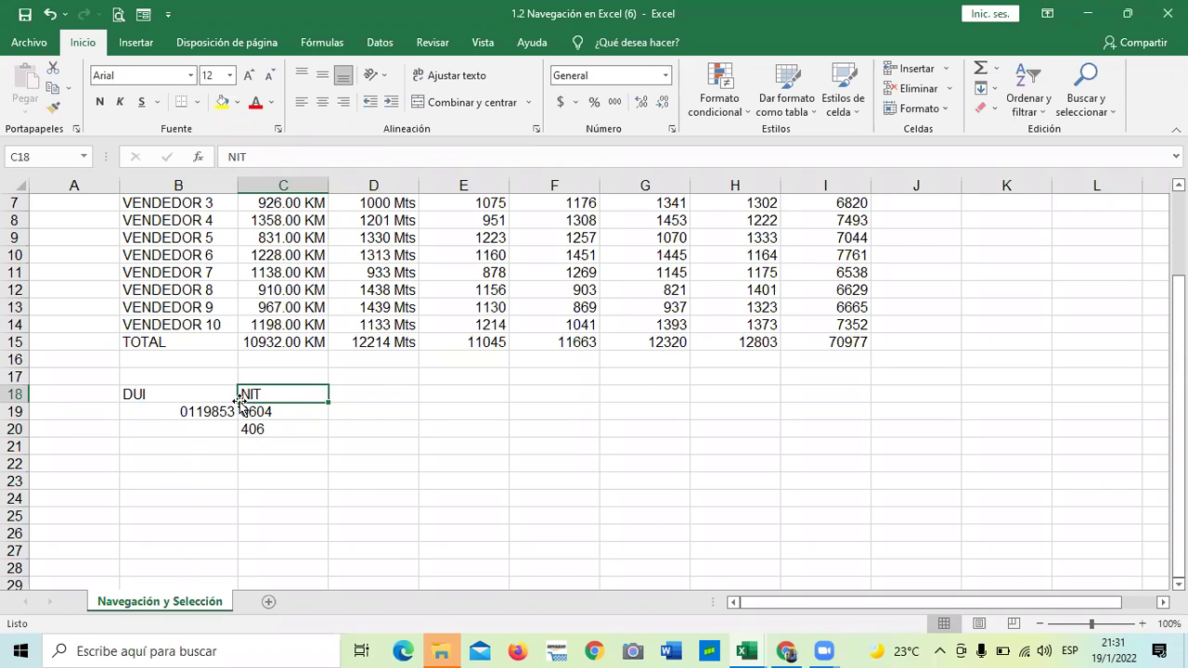
click(257, 429)
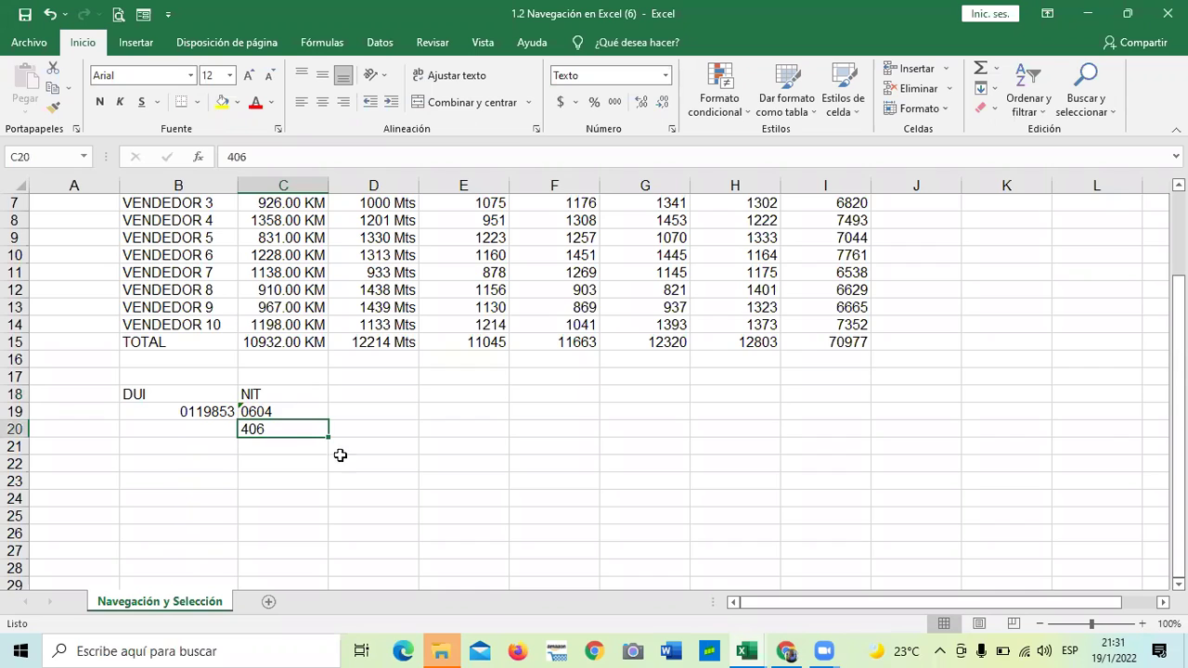
text(0)
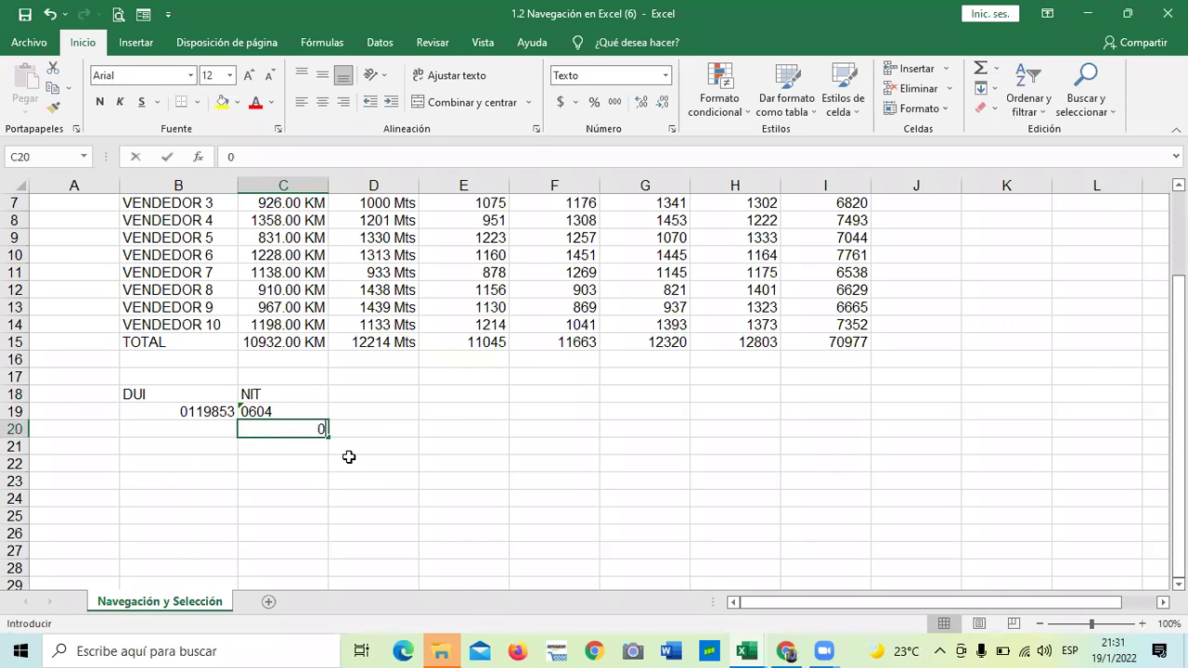
text(406)
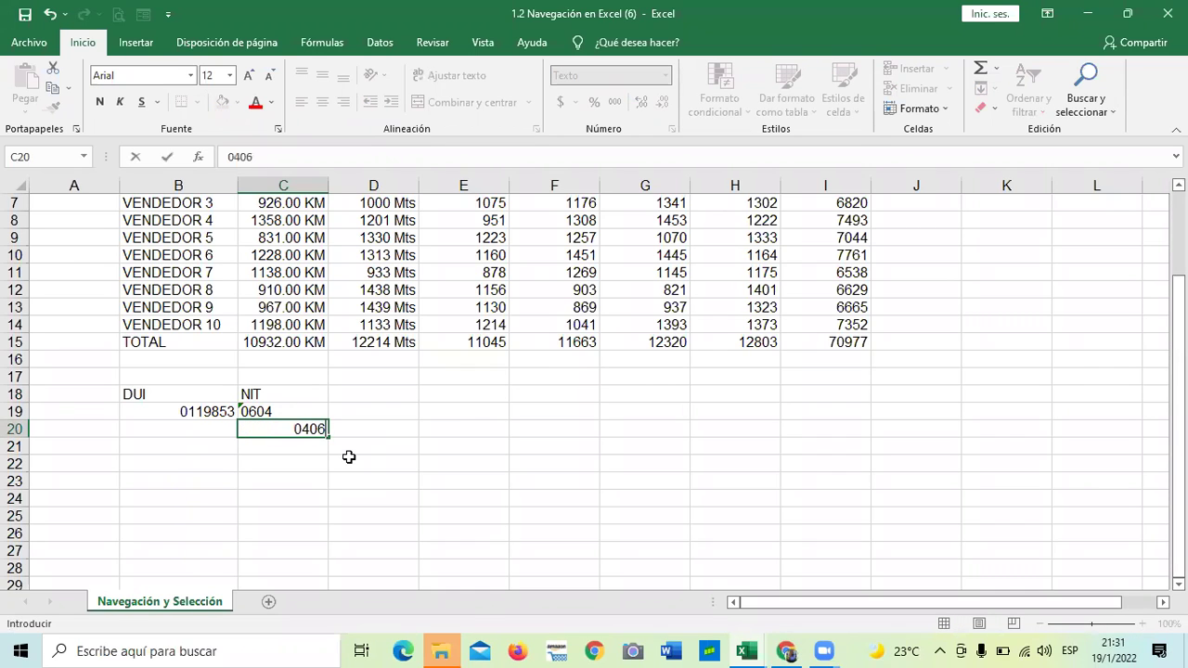
key(Return)
Choose Omitir error on the stored-as-text warnings for C19 and C20
click(310, 416)
click(220, 411)
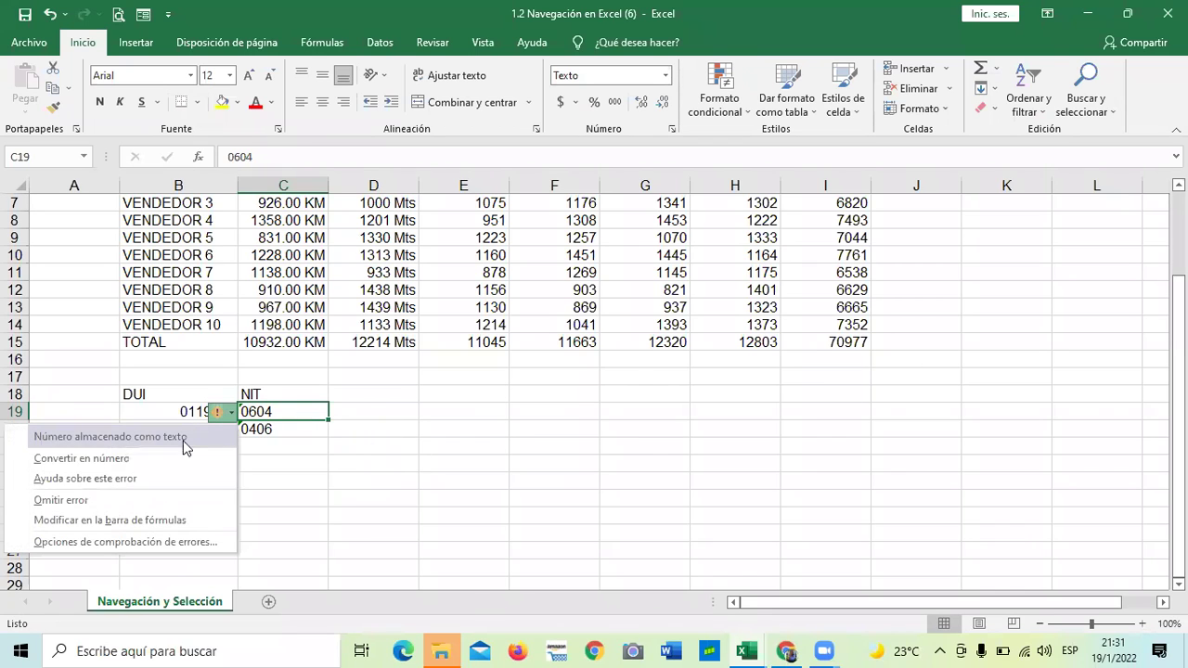
click(145, 500)
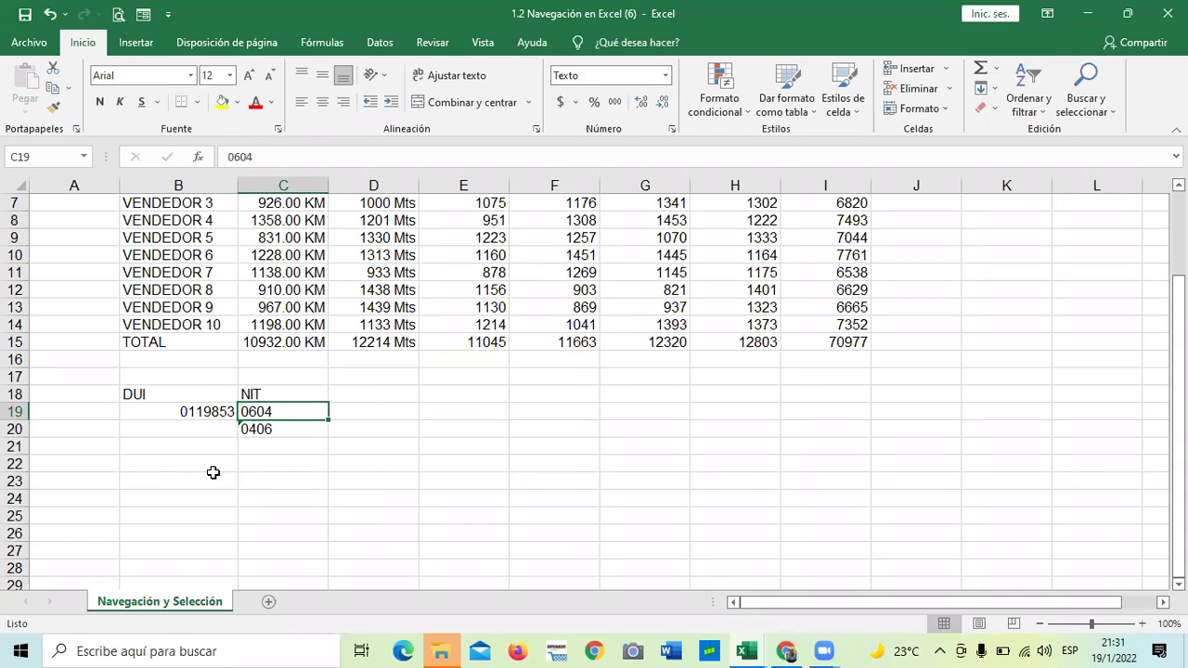
click(271, 429)
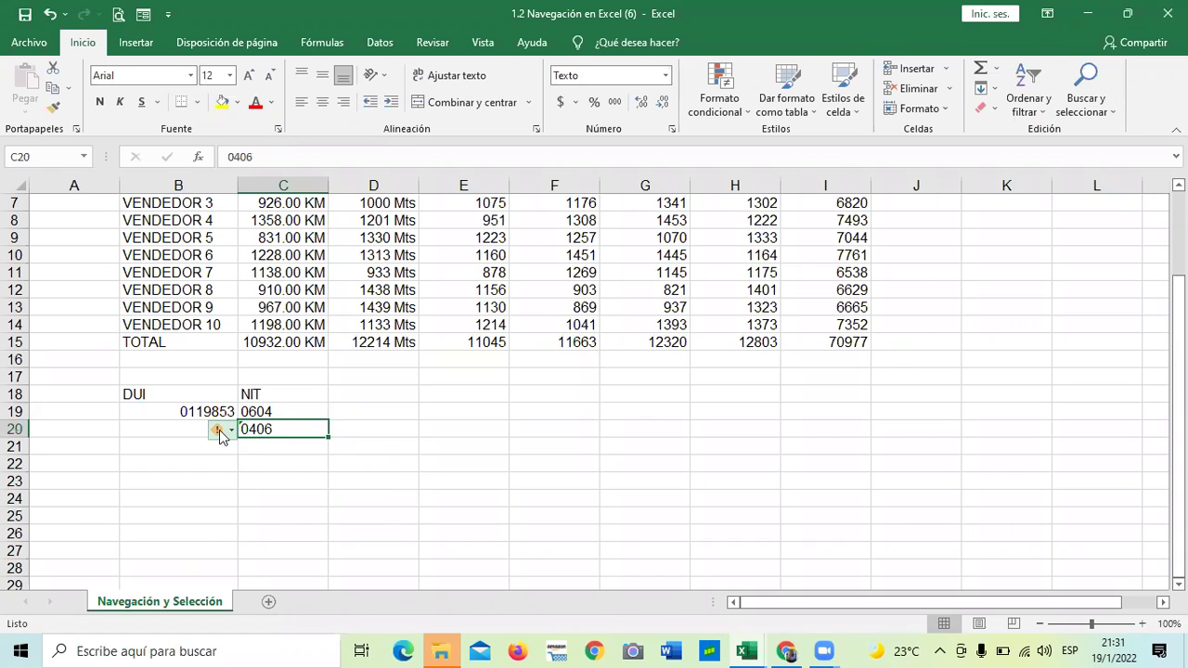
click(219, 433)
click(92, 521)
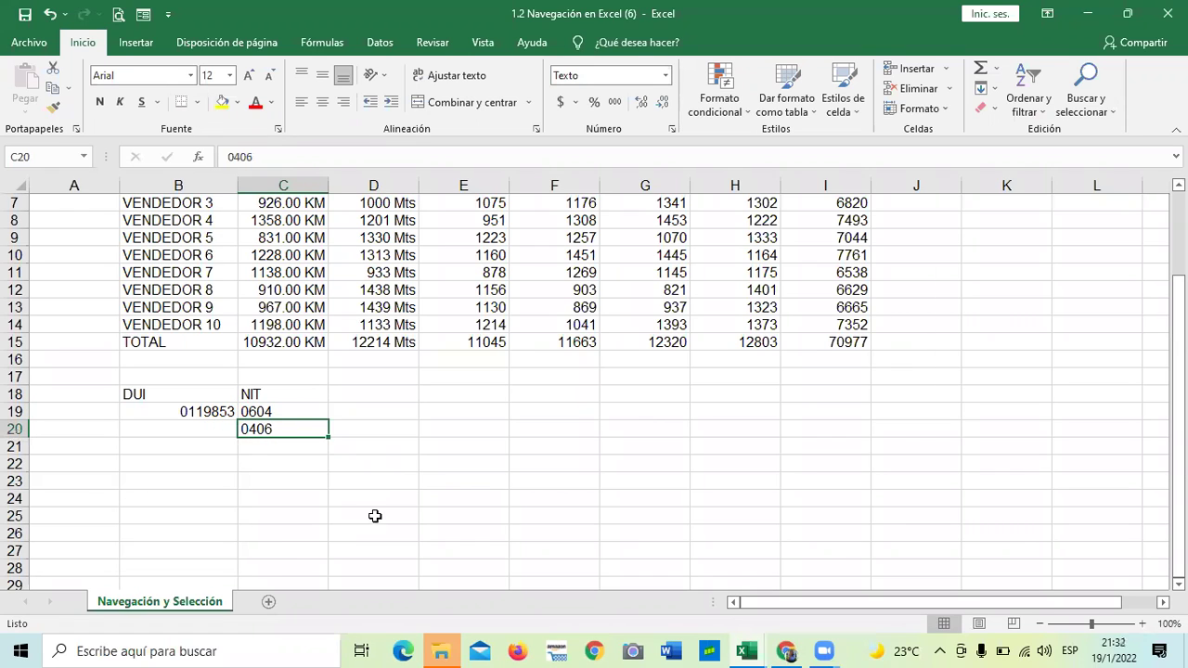
click(378, 514)
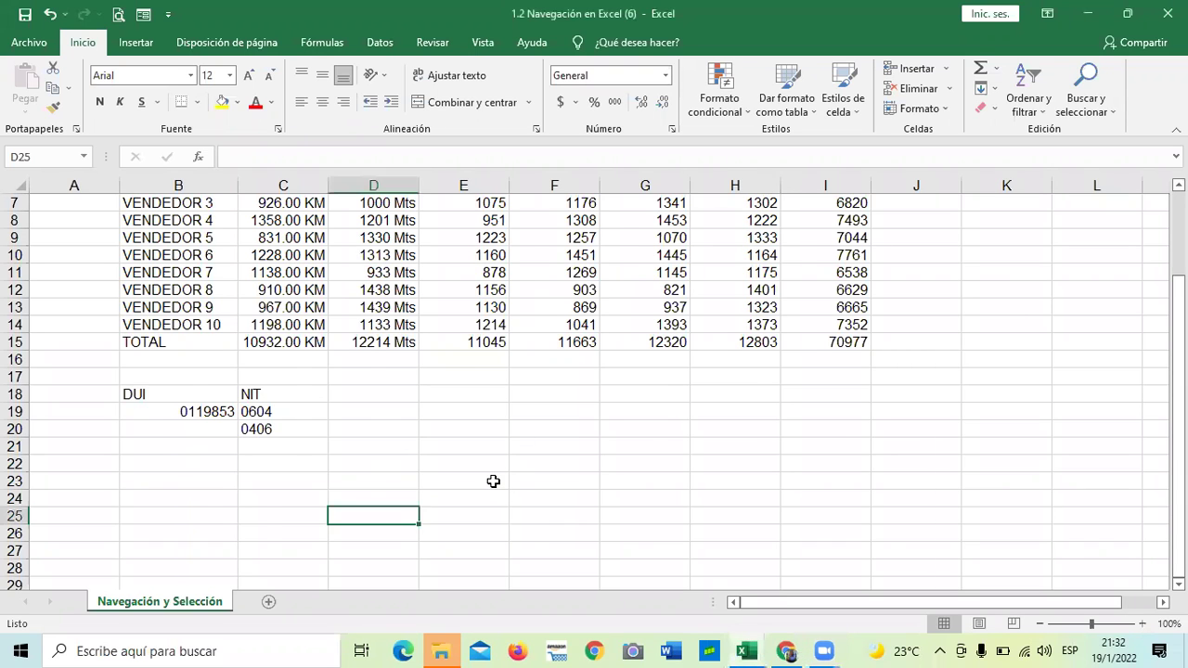
scroll(490, 478, up, 2)
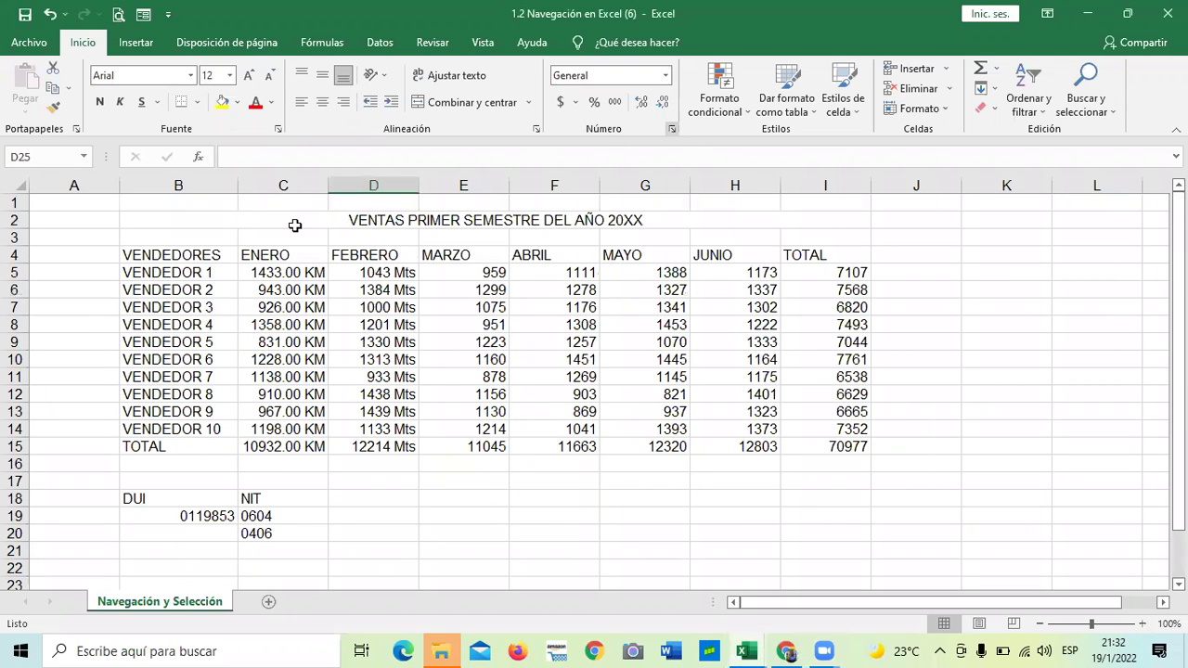
click(670, 129)
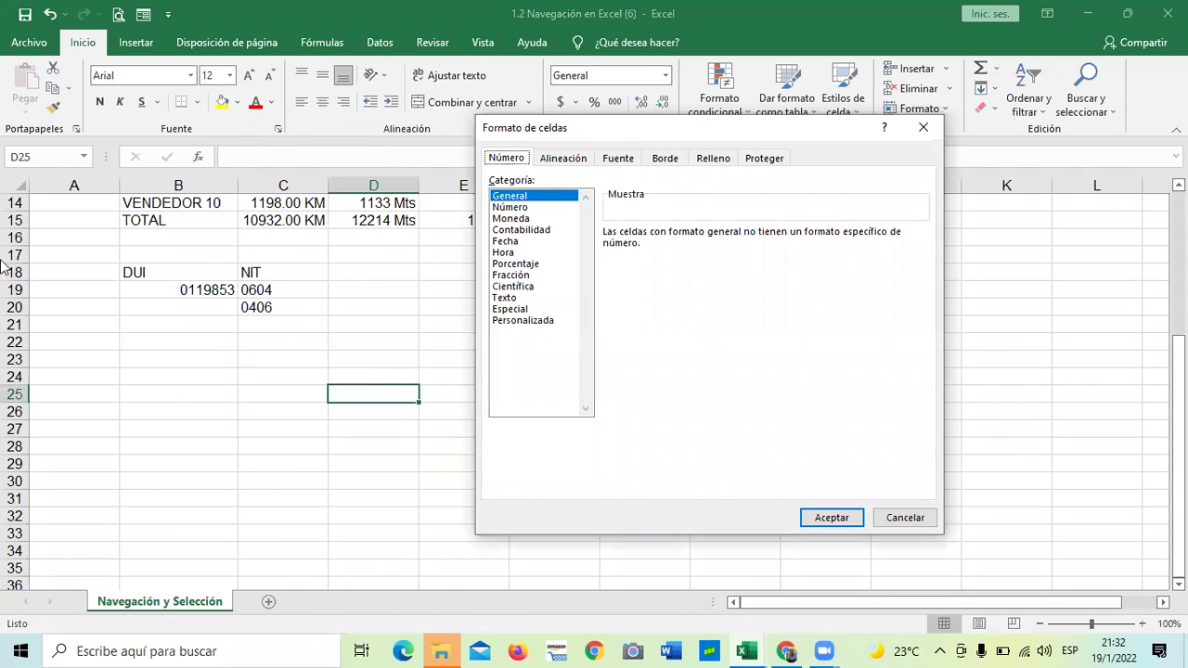
click(498, 220)
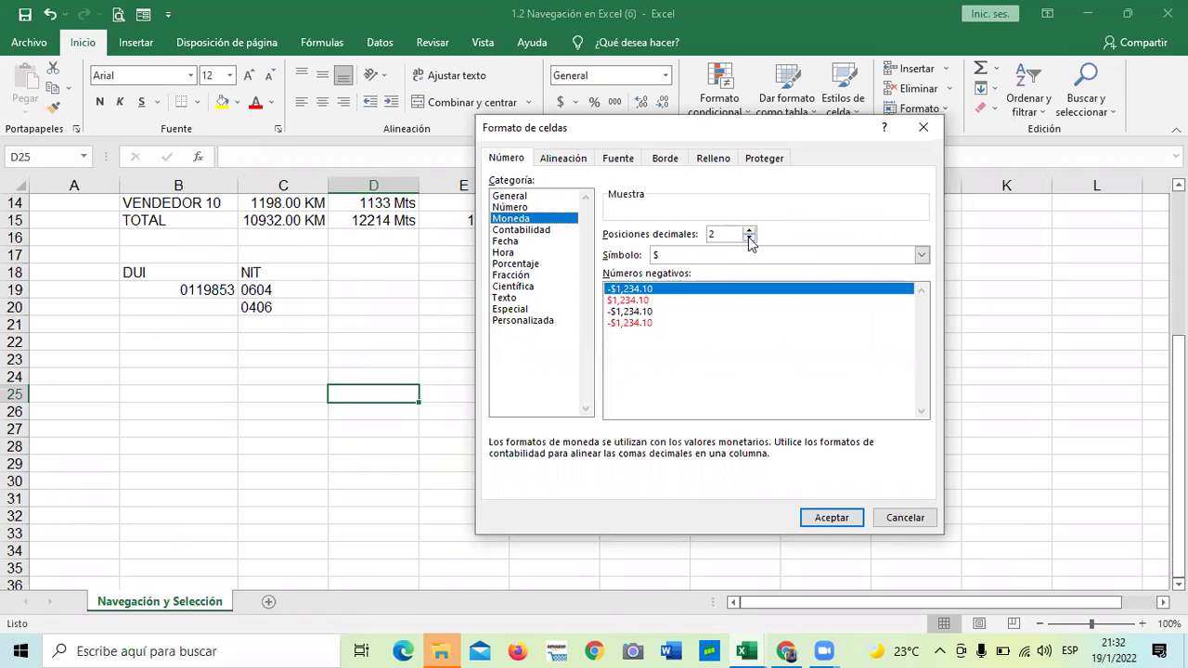
click(902, 517)
scroll(759, 486, up, 4)
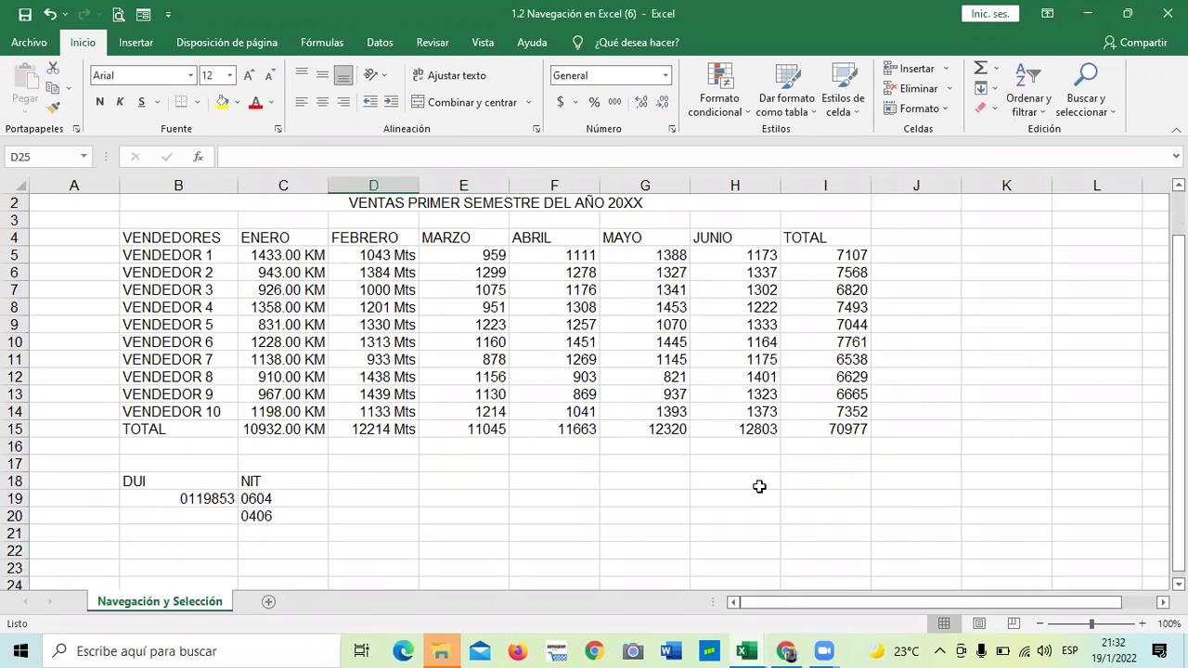
scroll(759, 487, up, 1)
drag(810, 272, 817, 445)
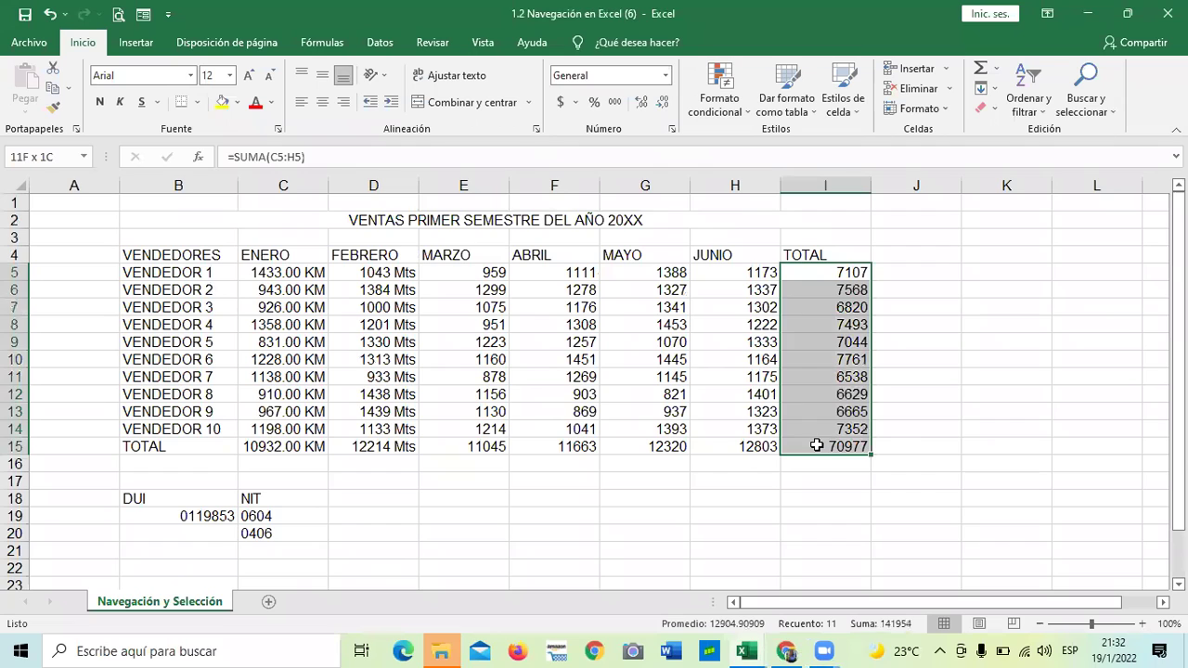
click(785, 547)
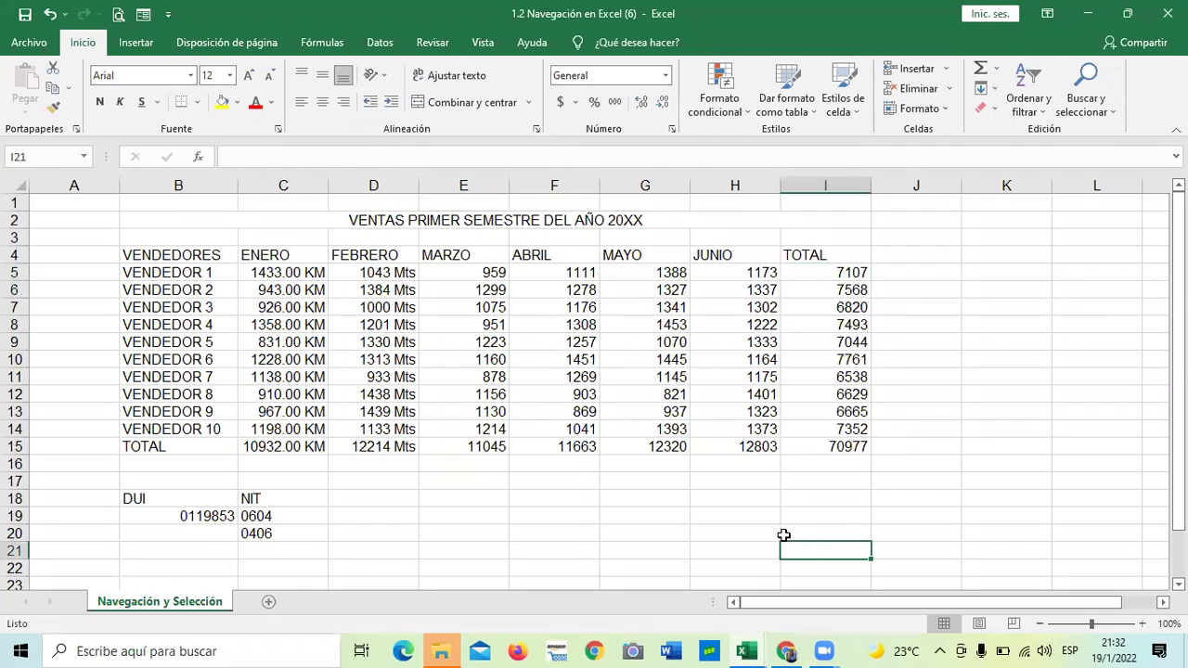
click(932, 274)
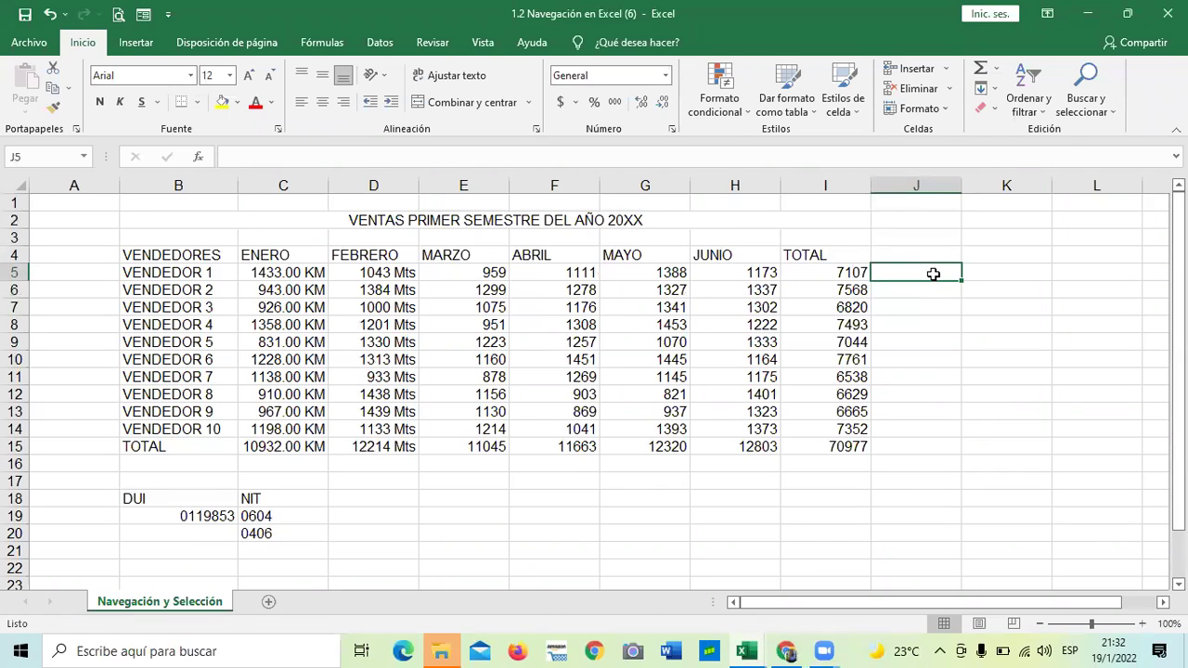
text($25)
key(Return)
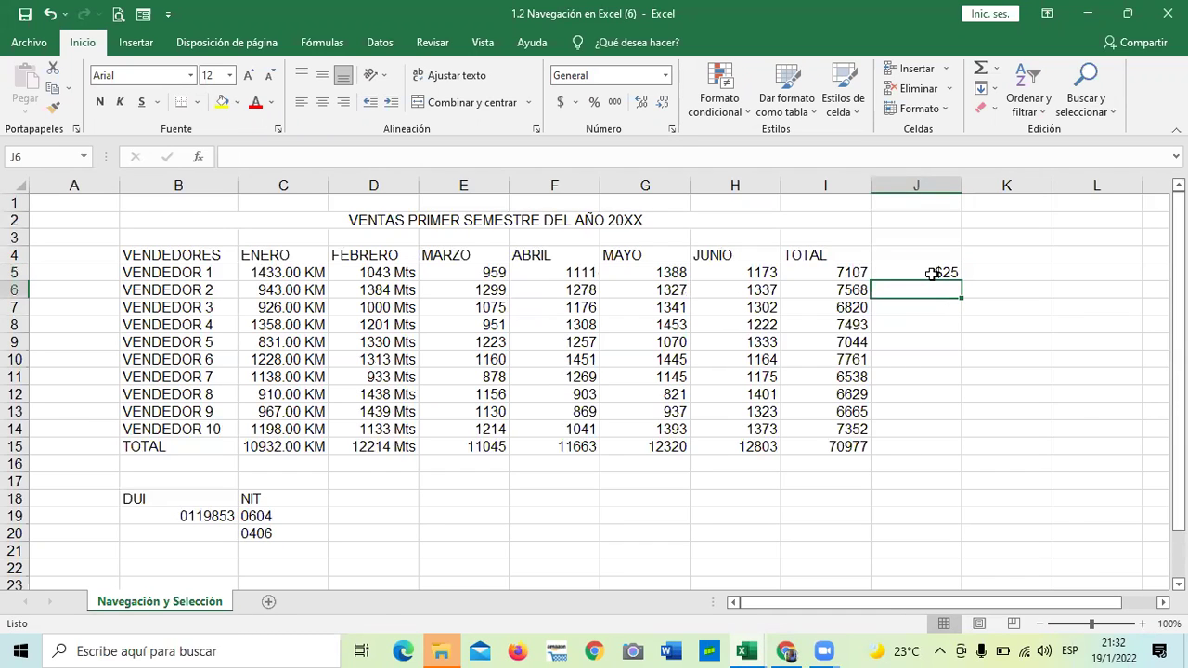
text($50)
key(Return)
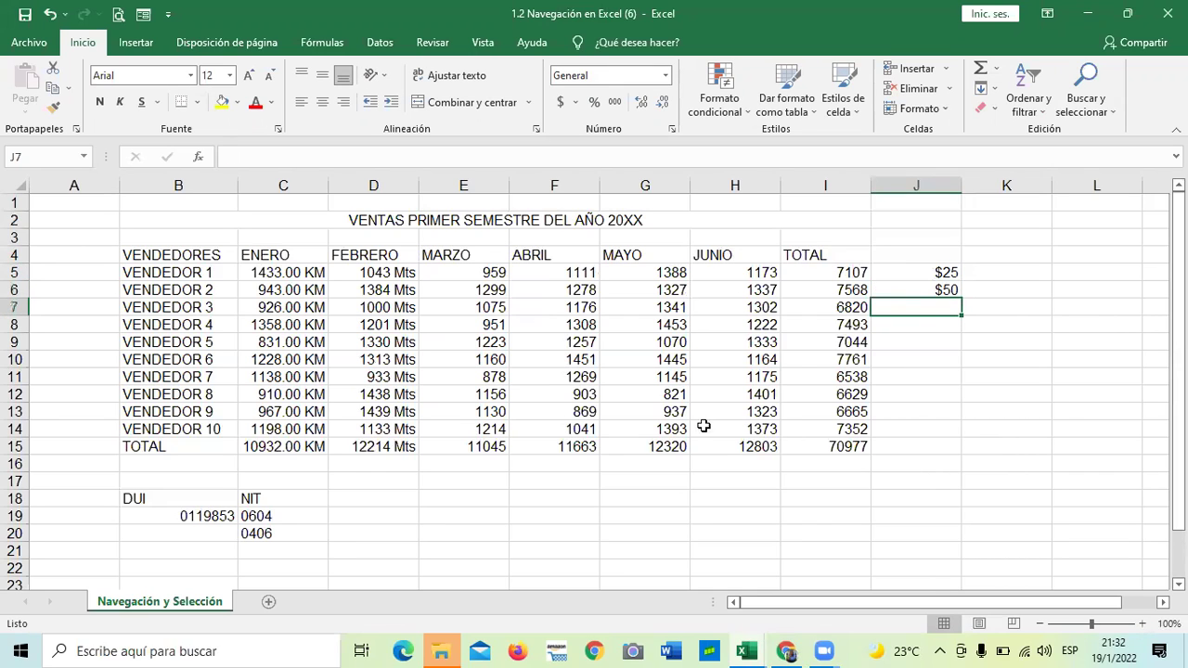
click(946, 393)
drag(929, 271, 925, 306)
click(931, 334)
key(shift+Up)
key(Delete)
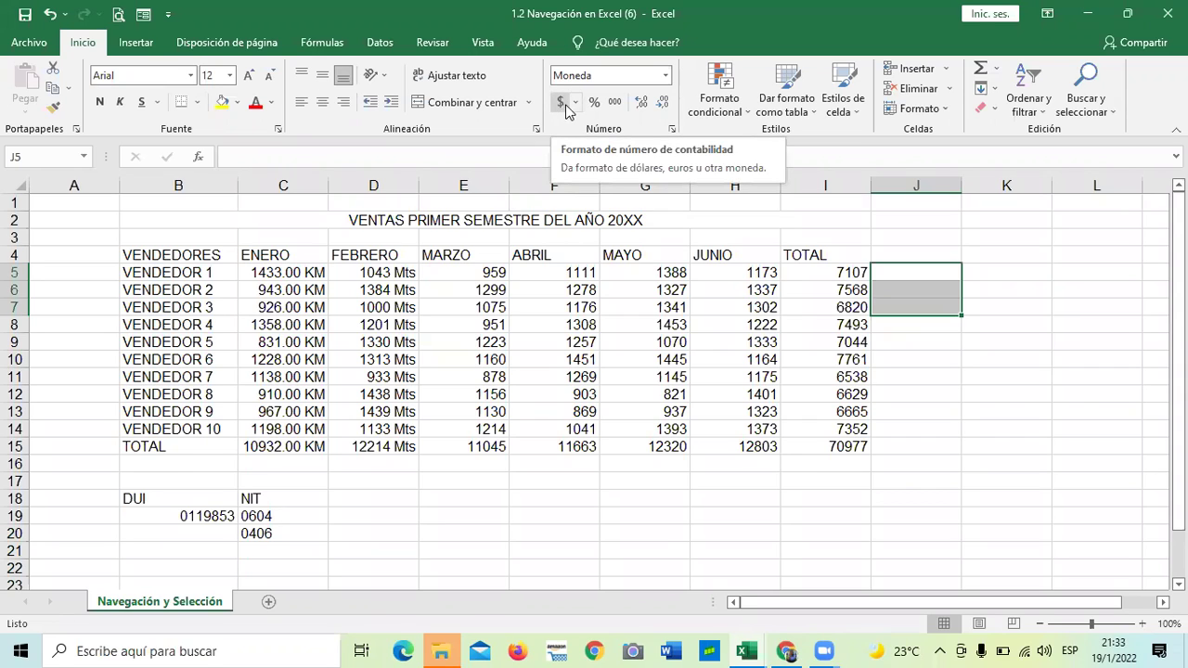
click(576, 103)
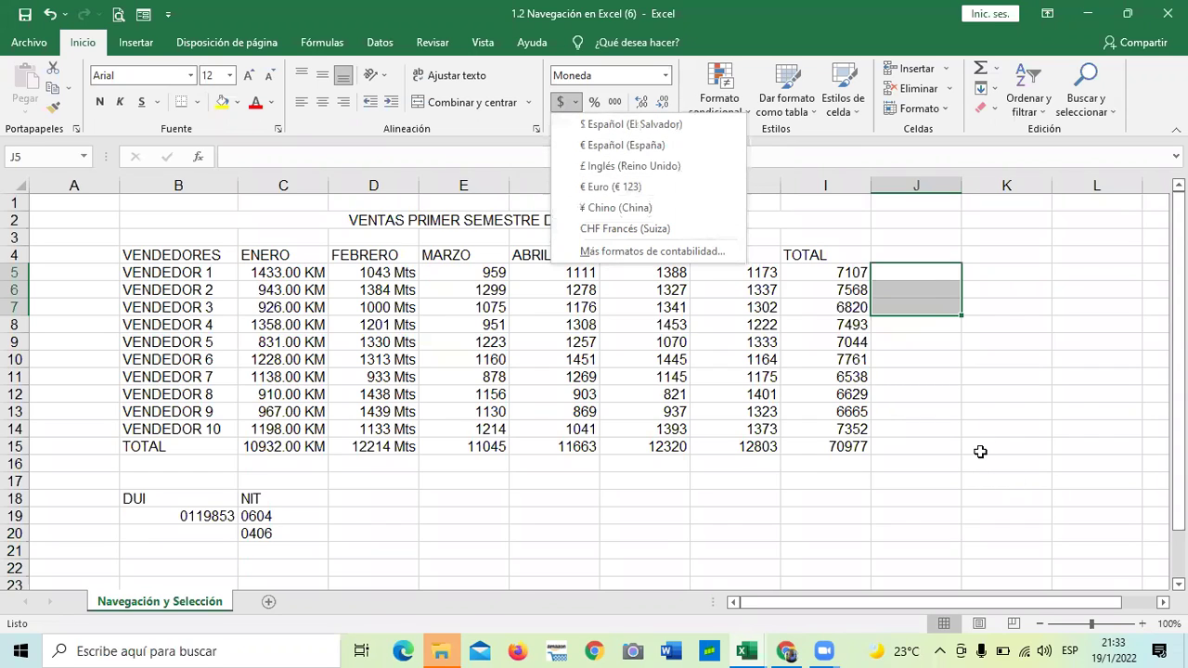
click(941, 297)
drag(929, 481, 928, 460)
click(904, 273)
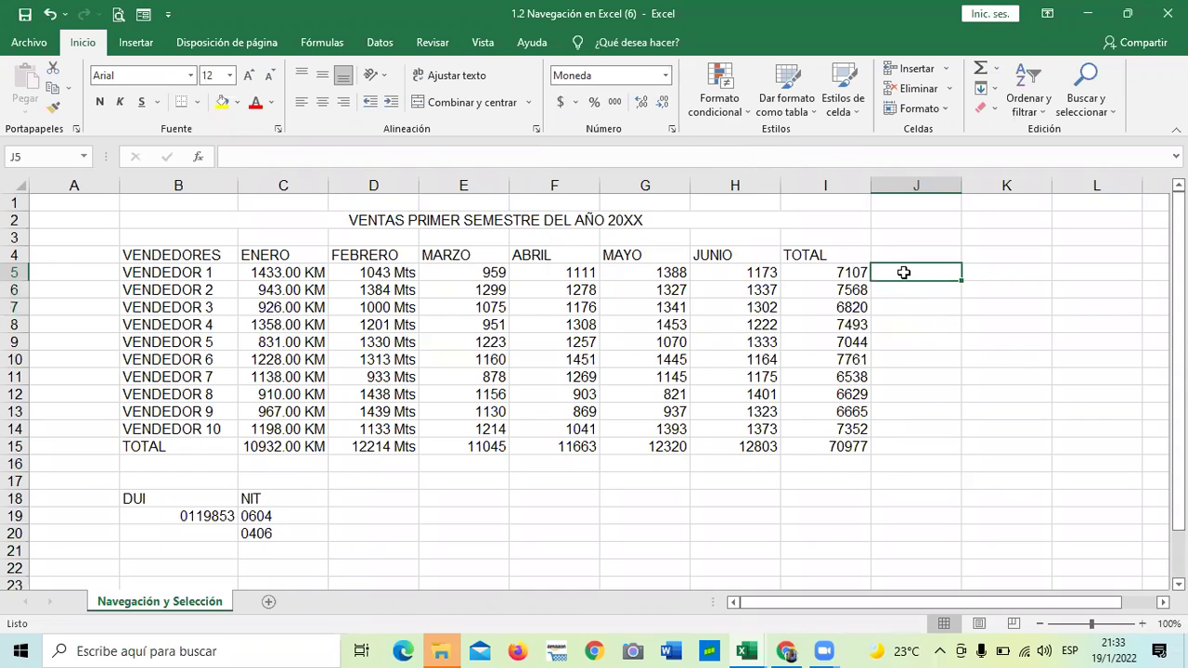
Enter 15, 52, 78, 95, 45, 15, 47, 69, 58 and 74 into J5:J14, then select them
text(15)
key(Return)
text(52)
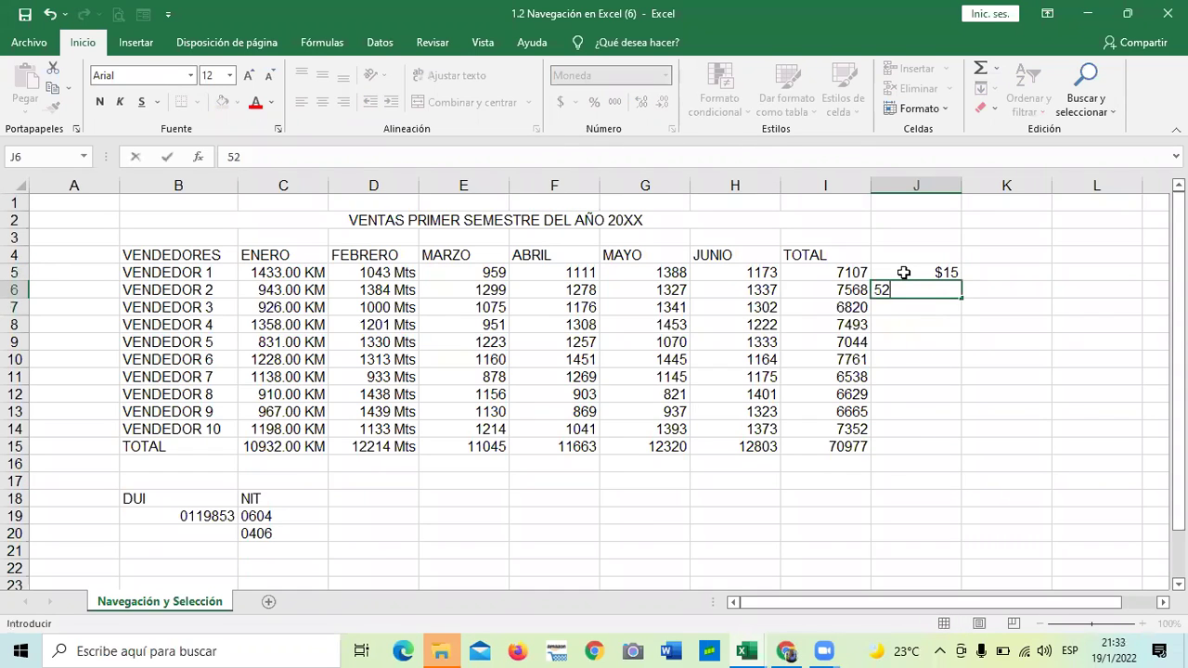
key(Return)
text(78)
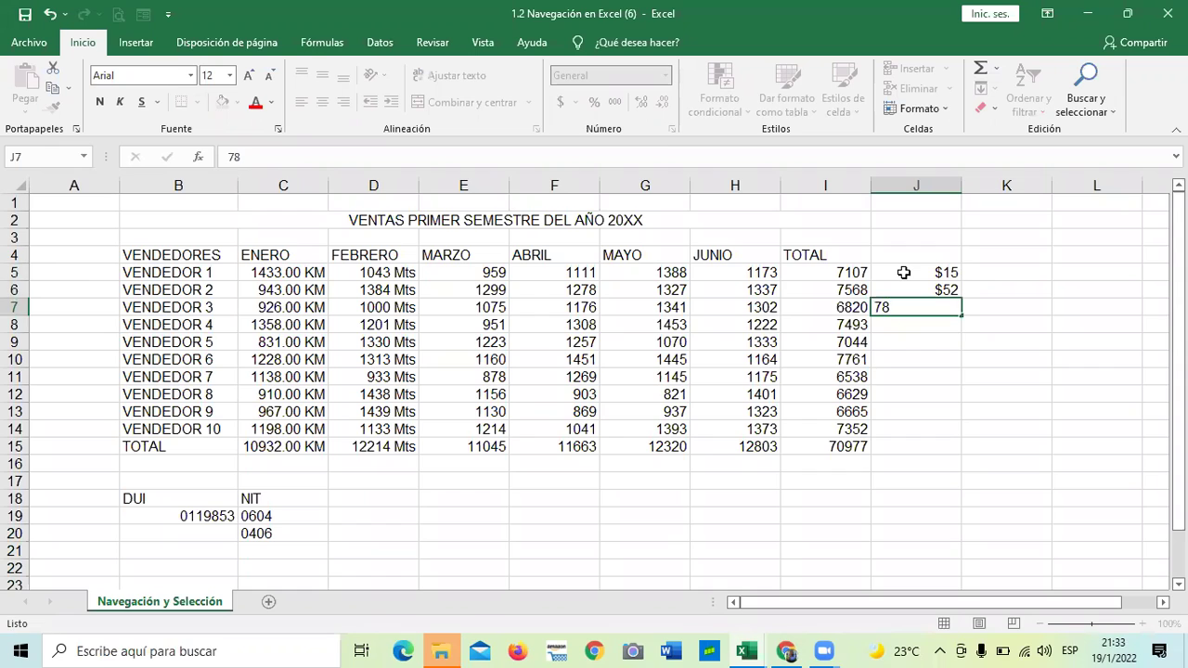
key(Return)
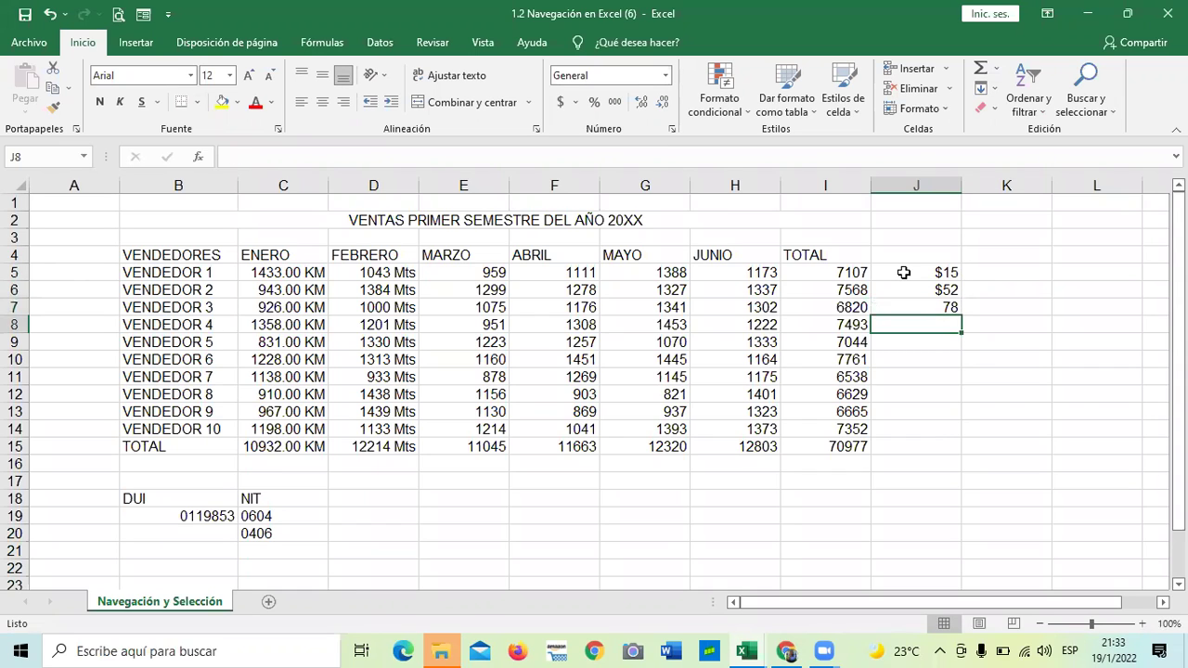
text(95)
key(Return)
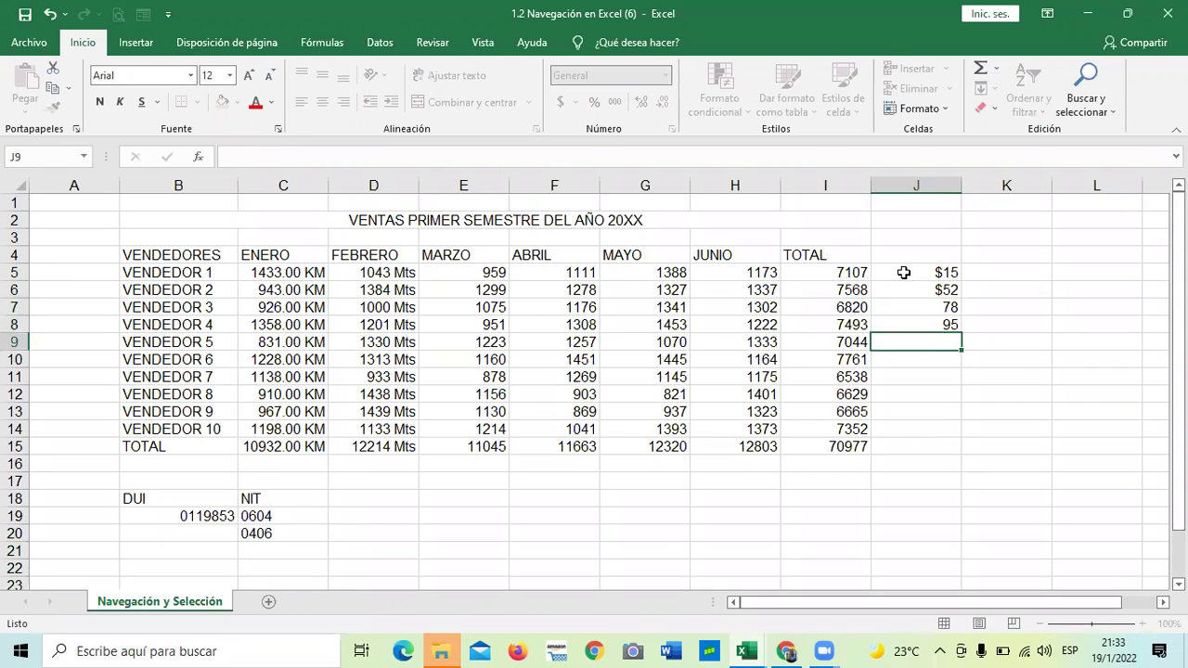
text(45)
key(Return)
text(15)
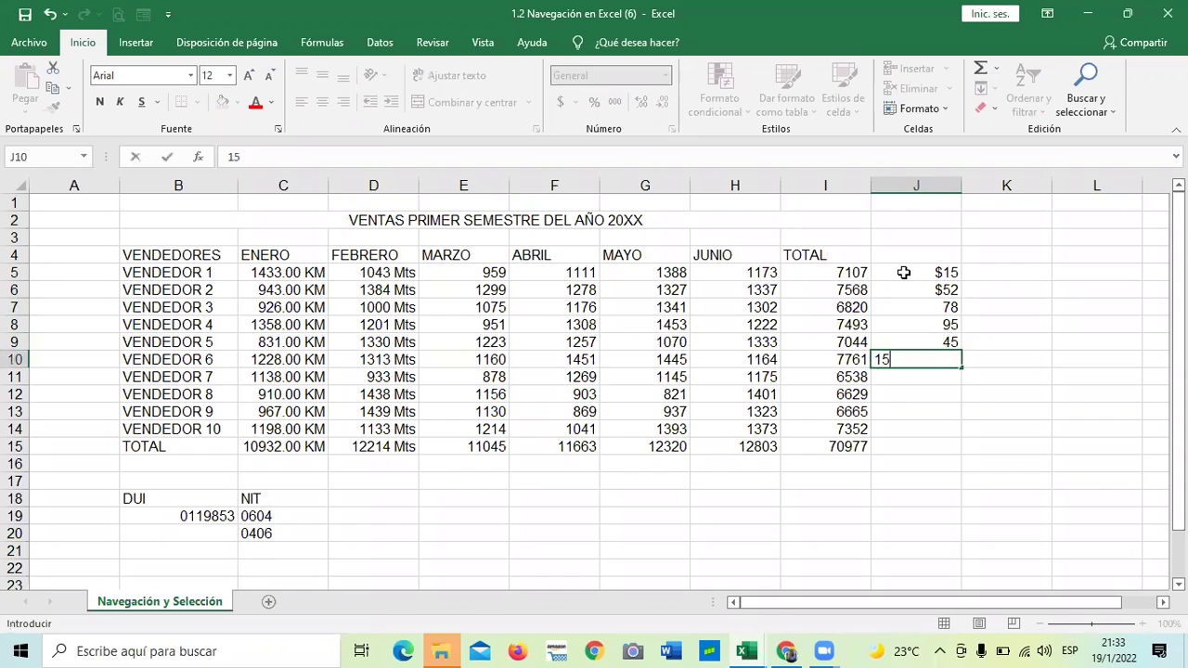
key(Return)
text(47)
key(Return)
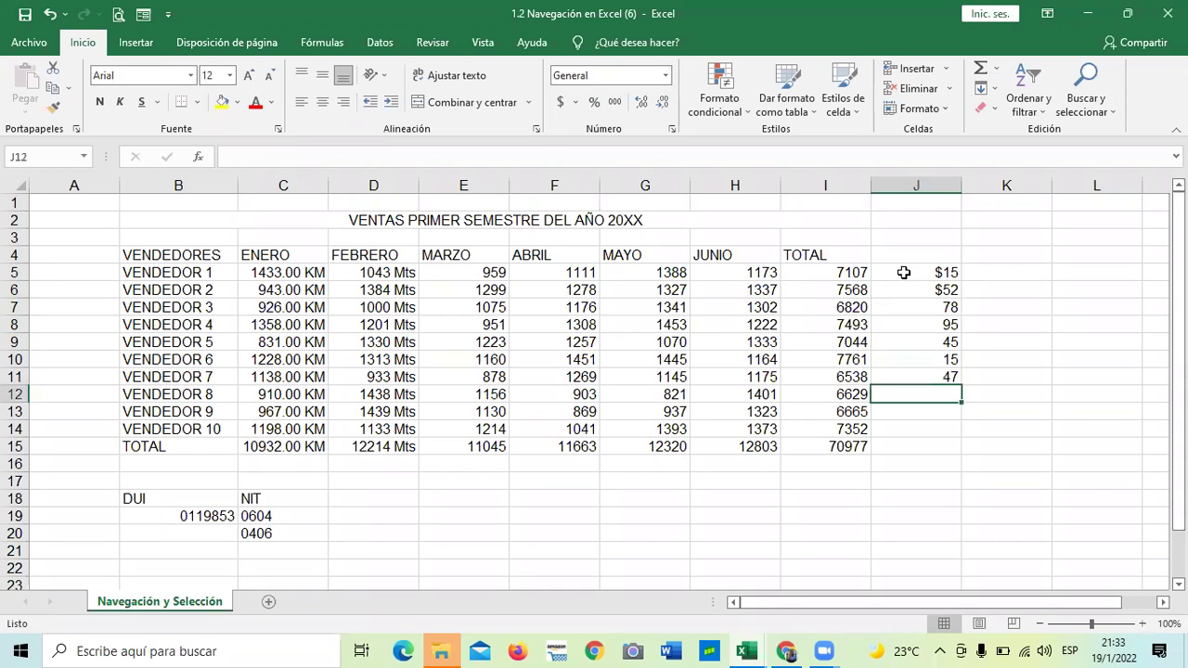
text(69)
key(Return)
text(58)
key(Return)
text(74)
key(Return)
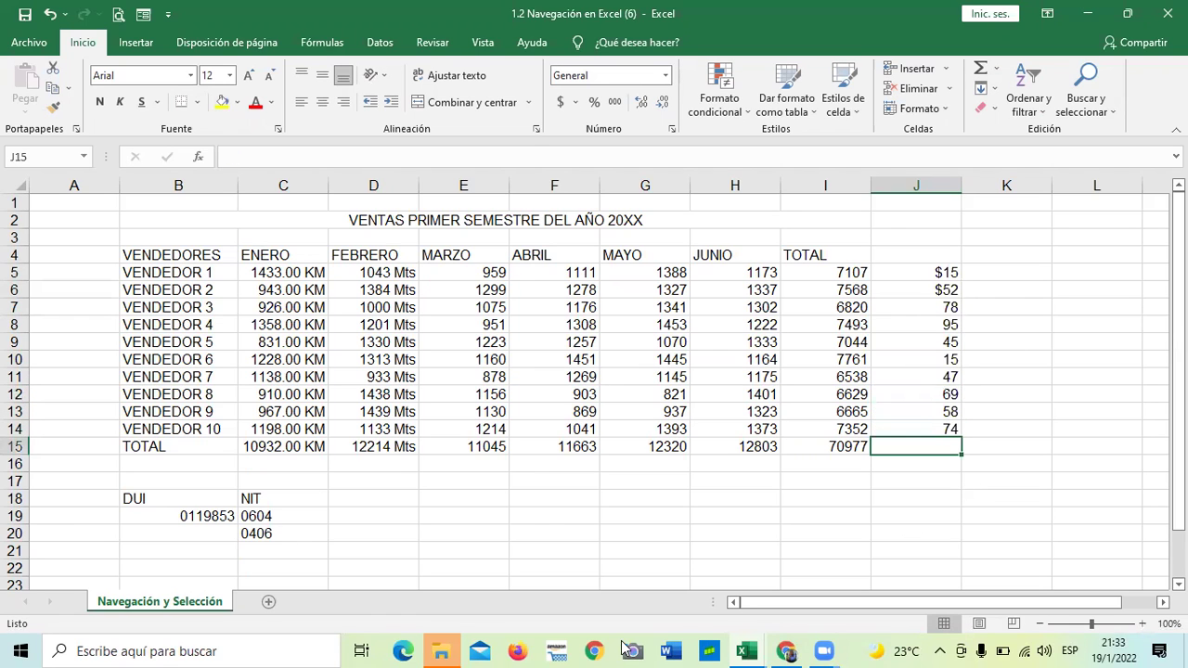
drag(925, 272, 936, 430)
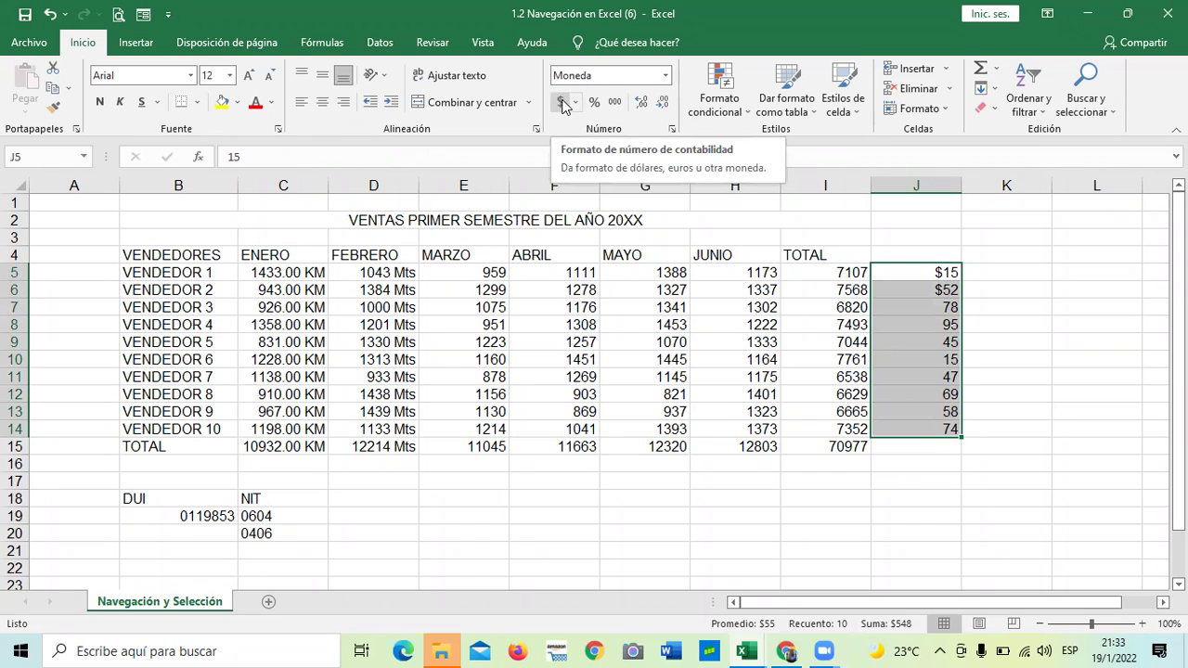
Apply the accounting ($) format to J5:J14, giving $ 15.00 through $ 74.00
click(562, 102)
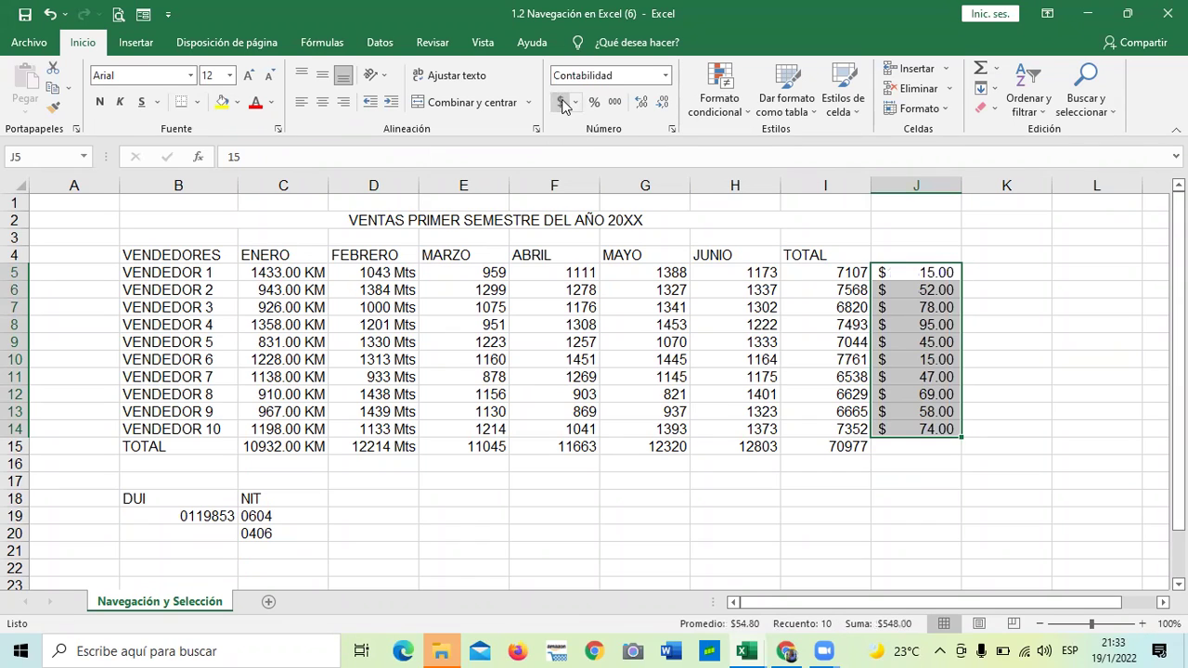
click(924, 514)
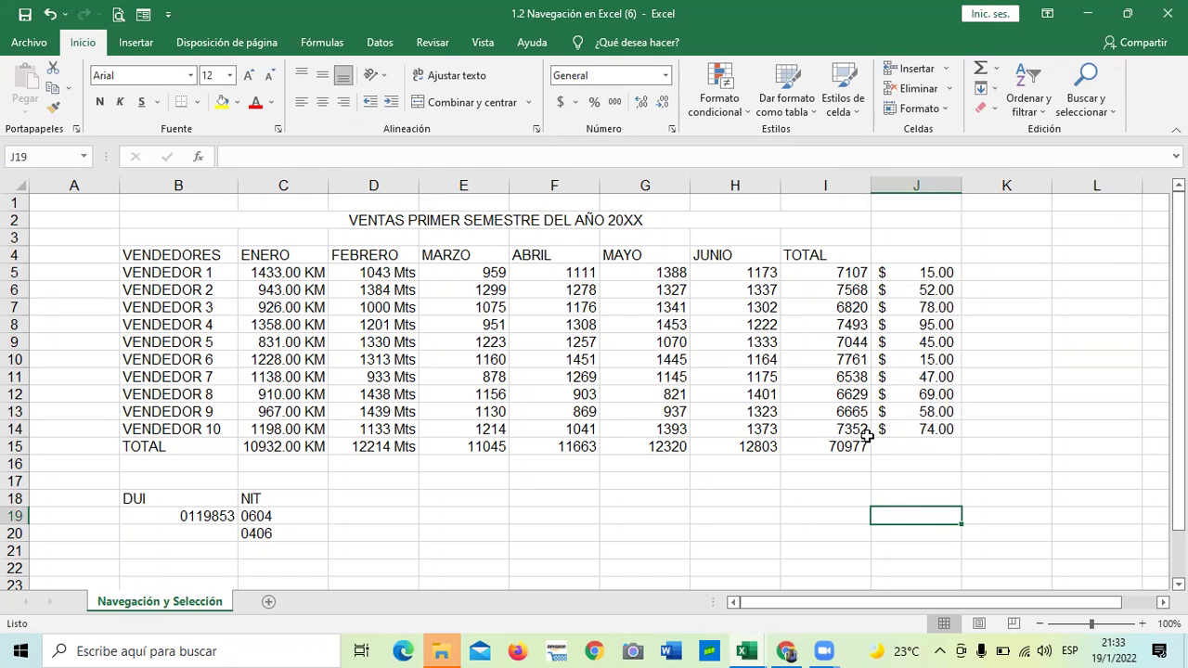
click(1008, 362)
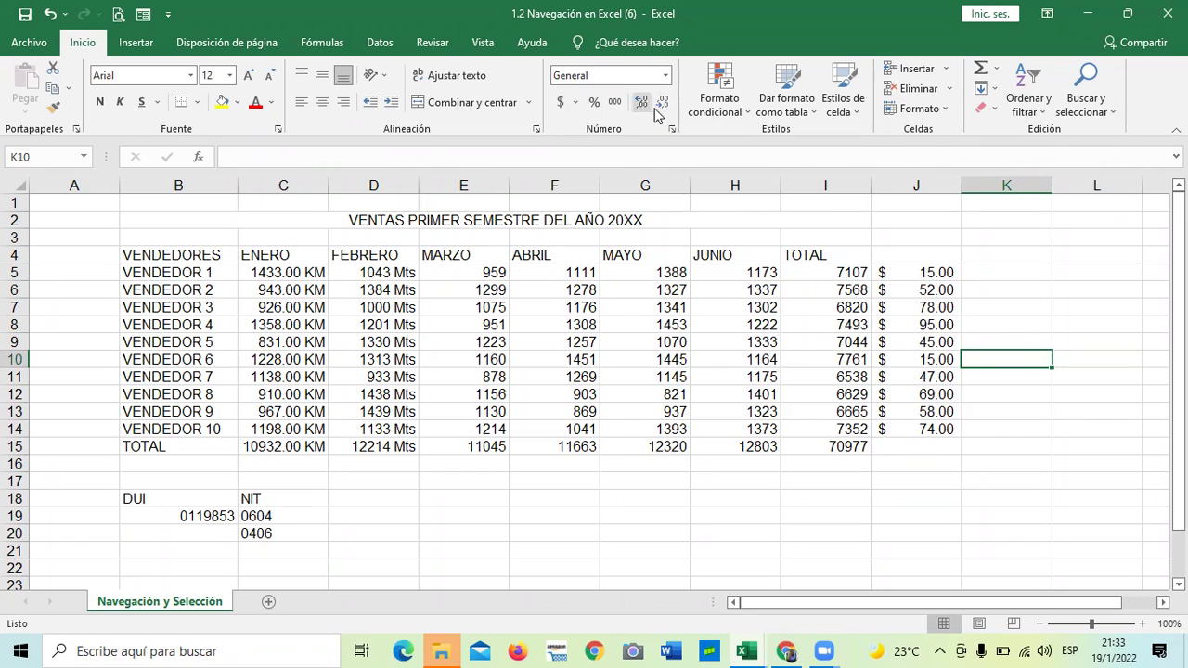
drag(919, 269, 923, 428)
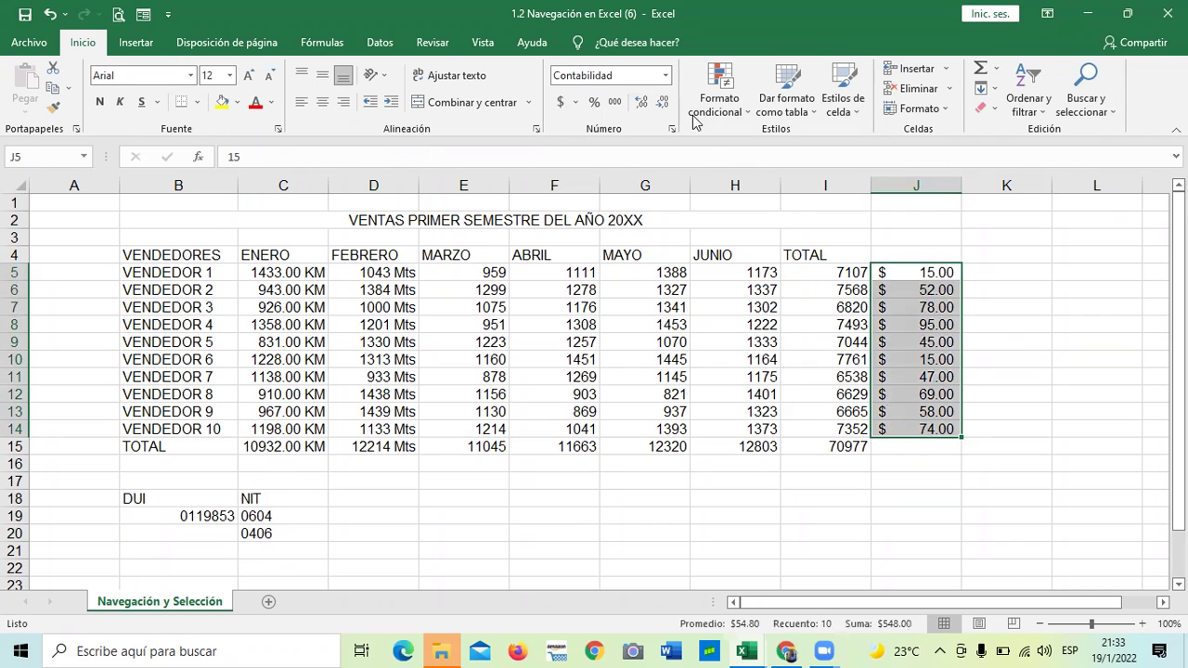
Adjust J5:J14 decimals up and down, ending with none ($ 15 through $ 74)
click(664, 102)
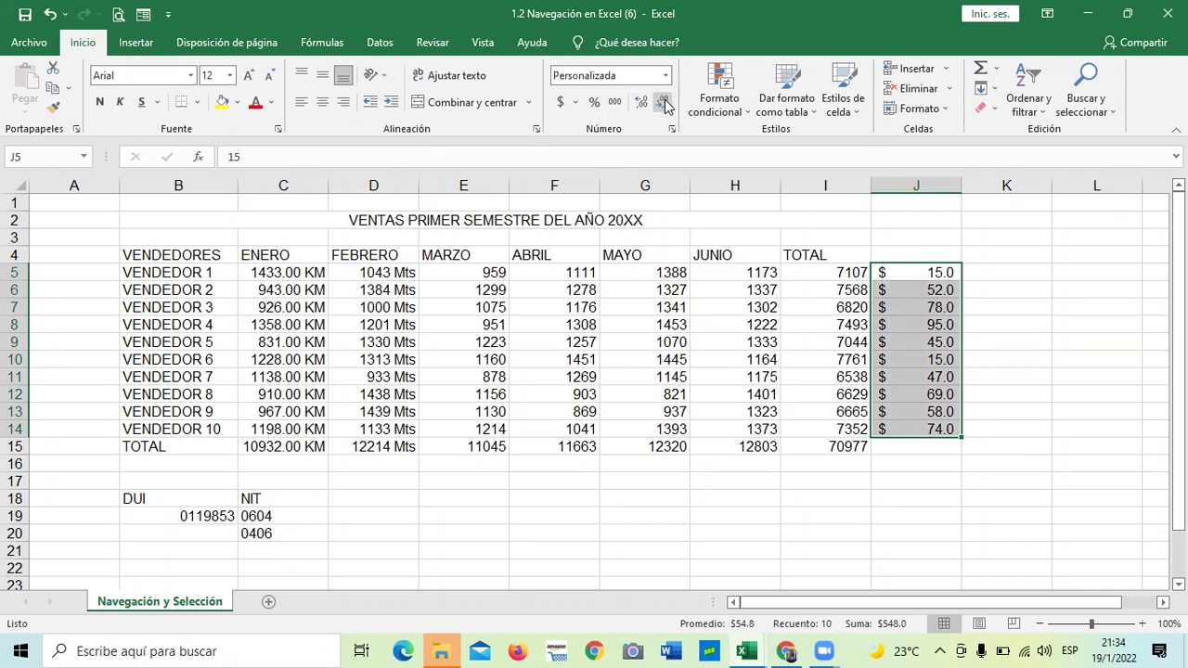
click(642, 105)
click(642, 106)
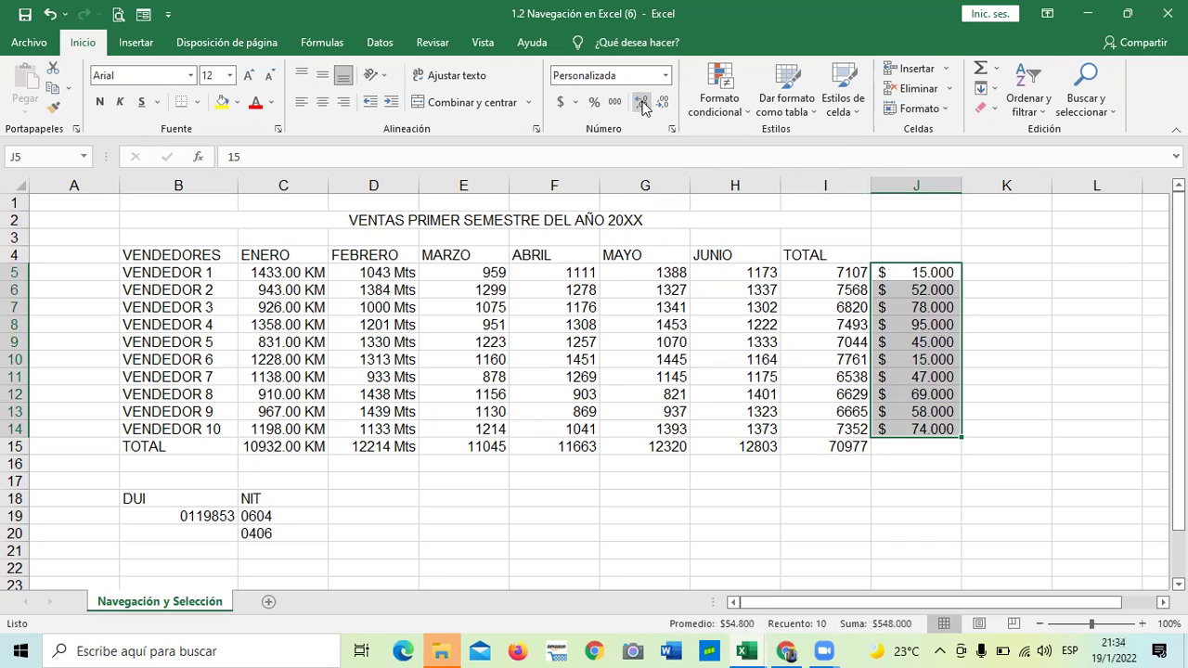
click(643, 104)
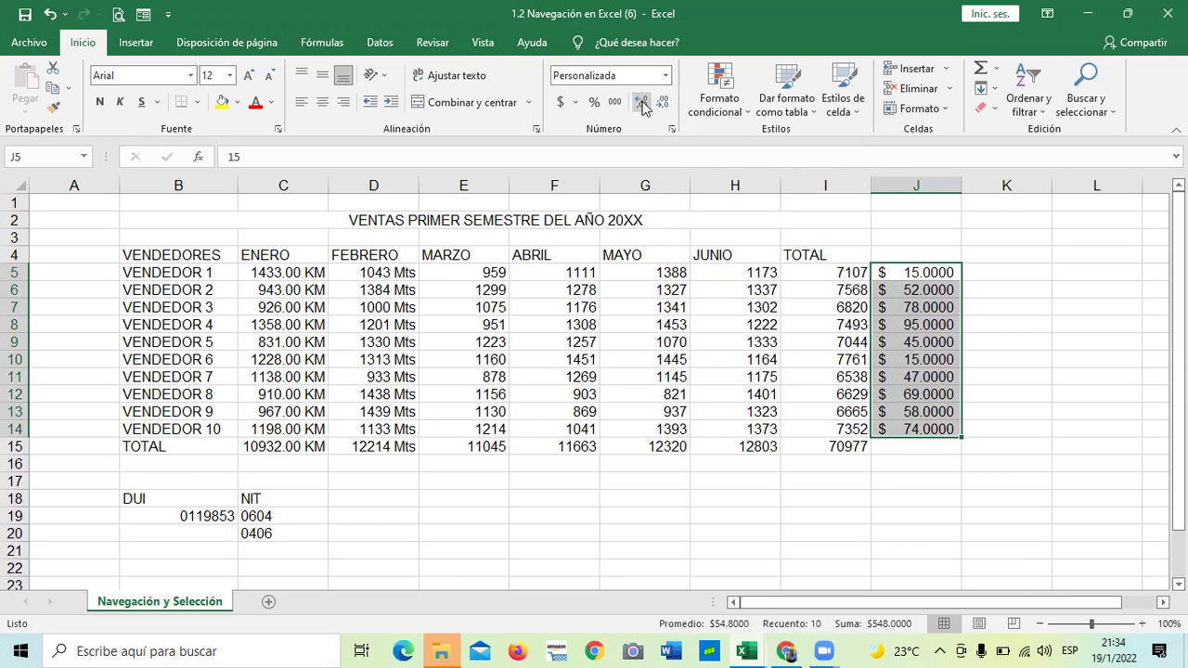
click(662, 104)
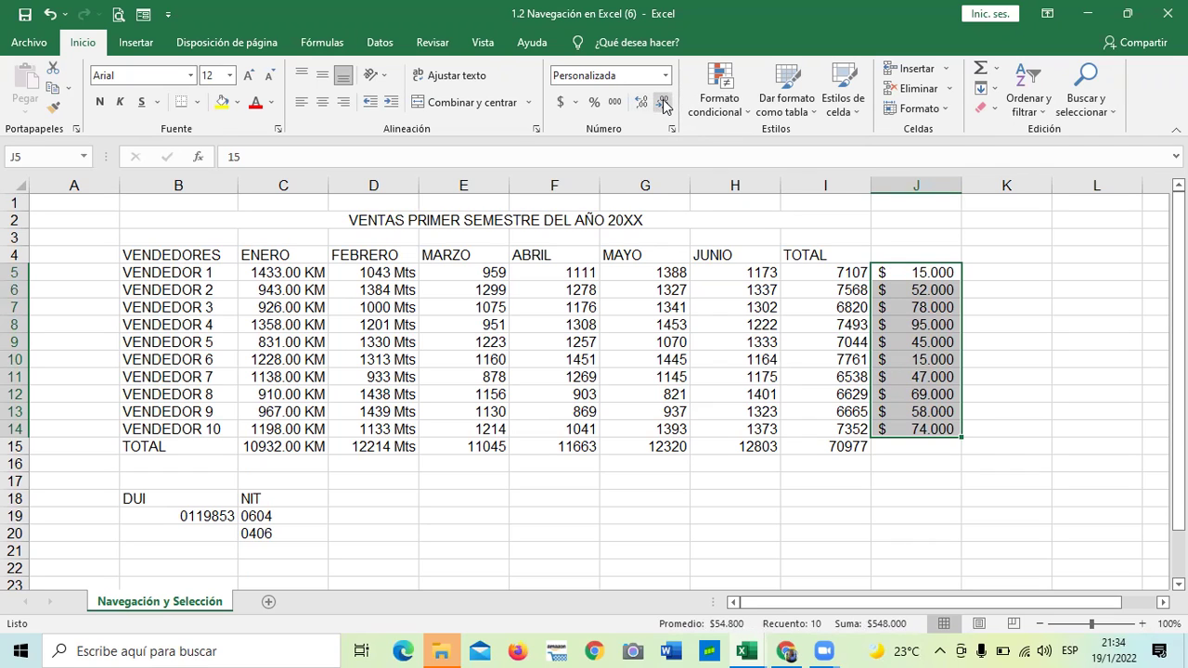
click(663, 104)
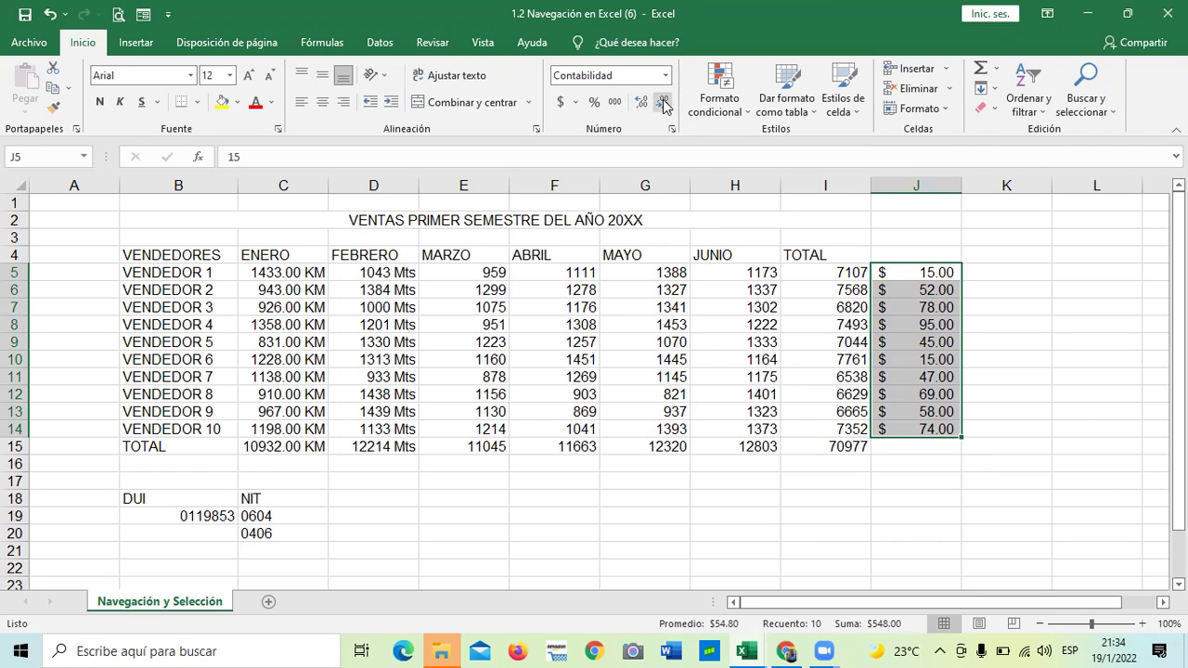
click(663, 104)
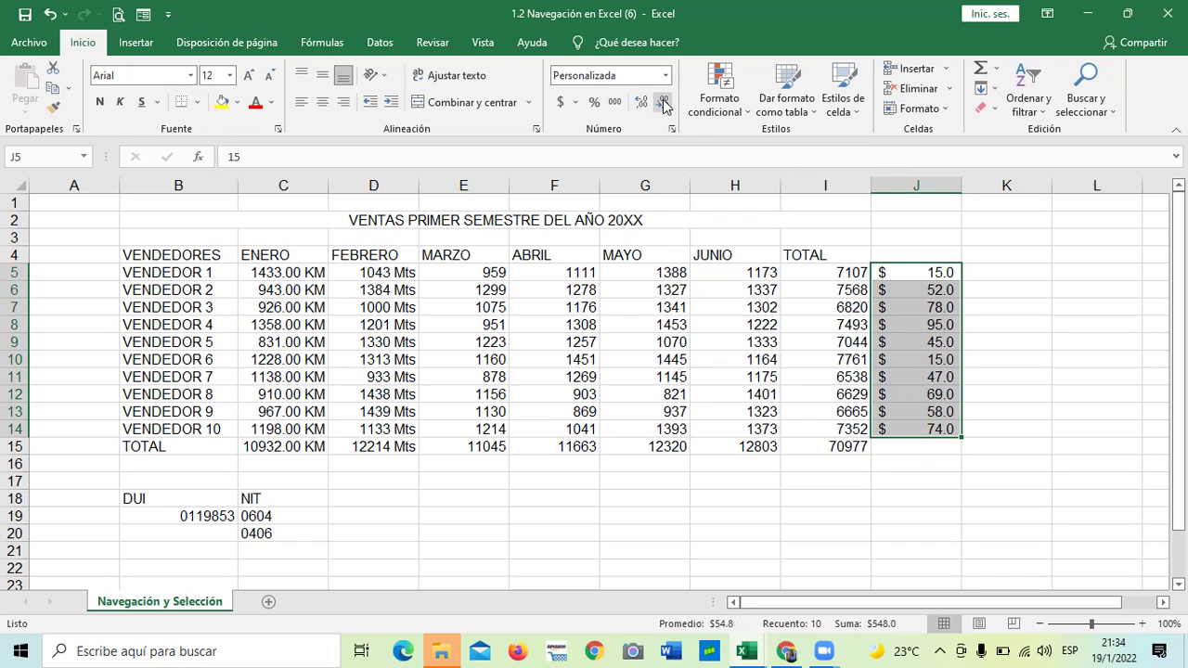
click(663, 104)
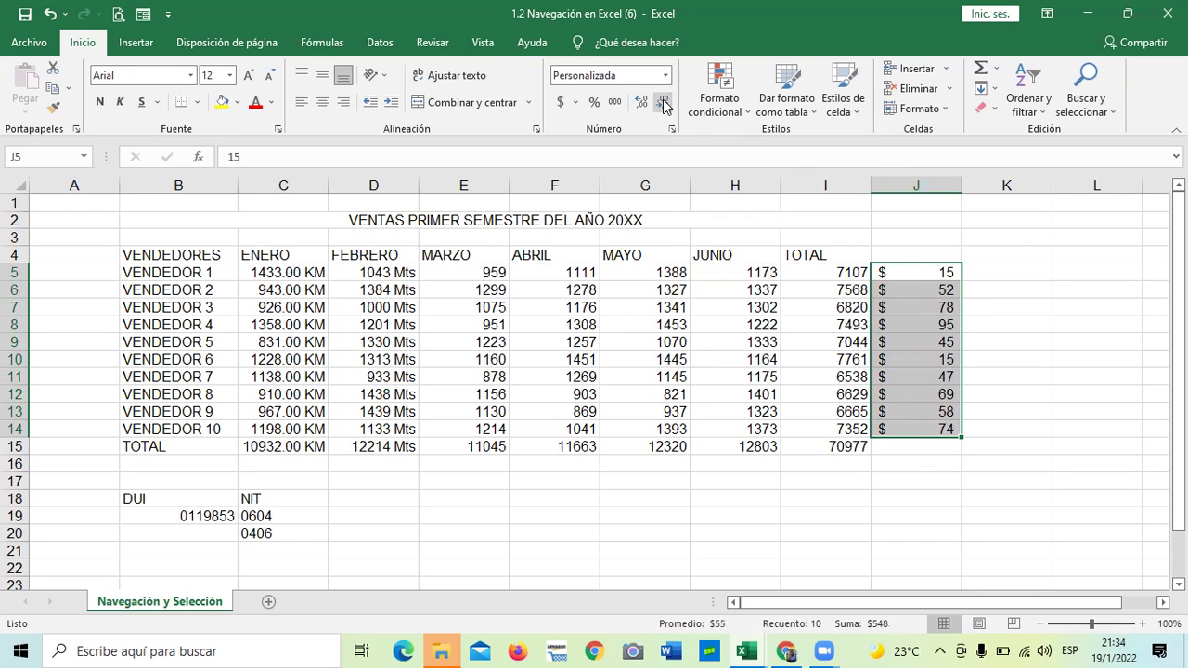
click(883, 505)
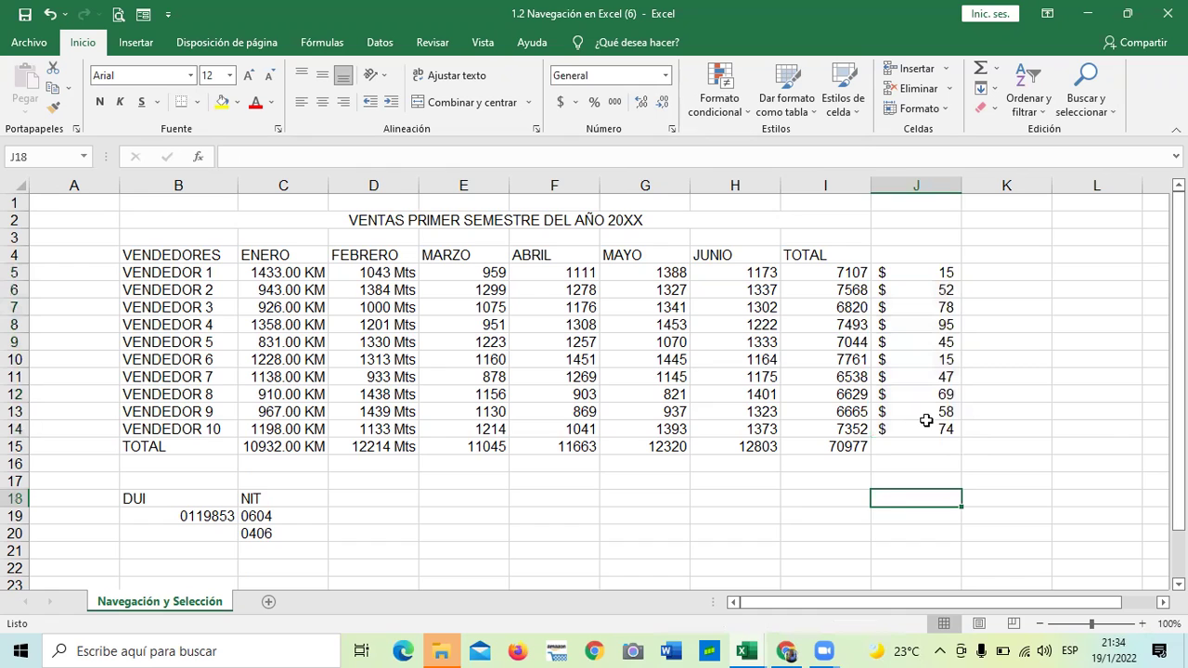
click(672, 129)
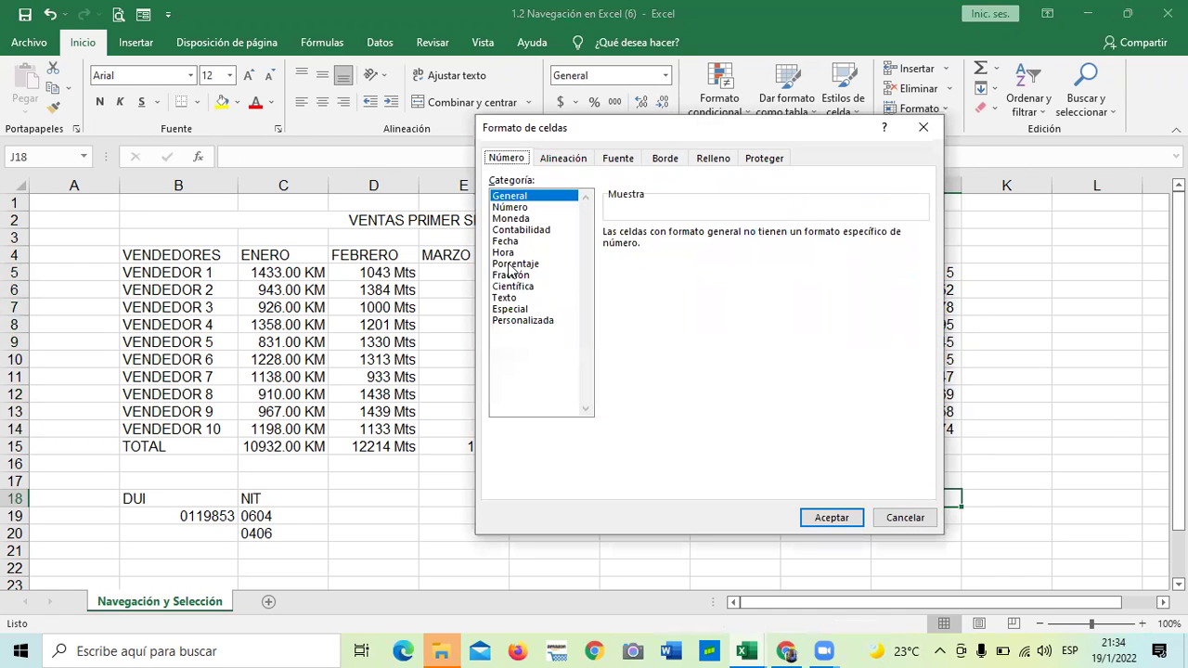
Apply Moneda currency format with one decimal place, then select the amounts J5:J14
click(510, 218)
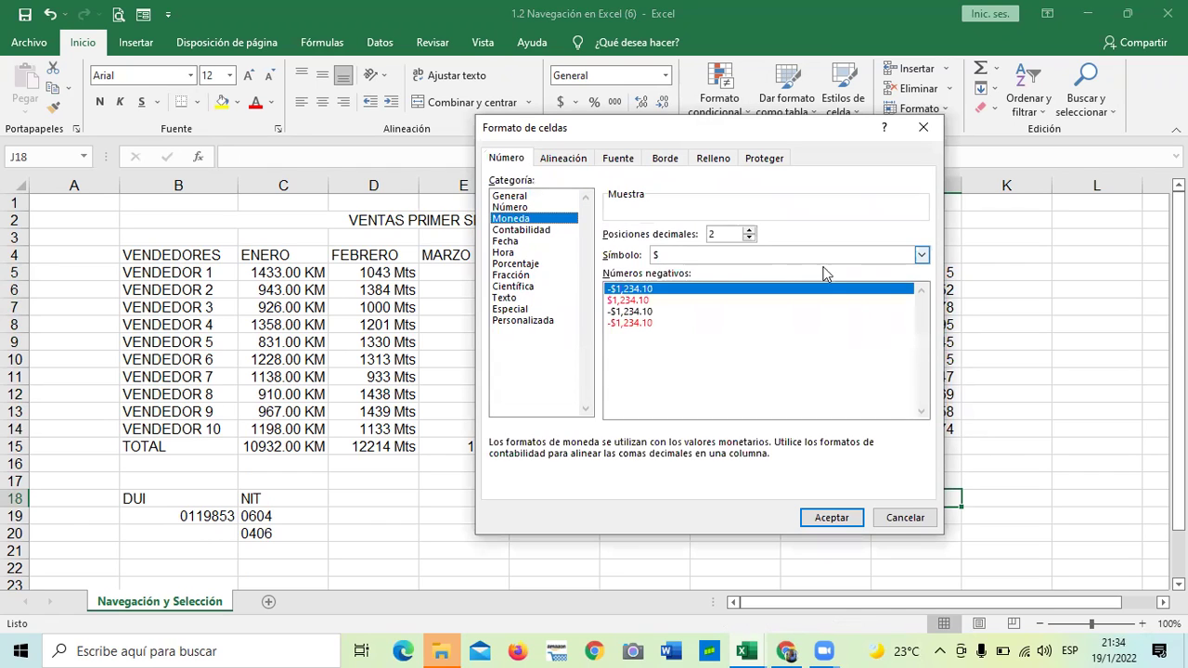
click(748, 239)
click(748, 238)
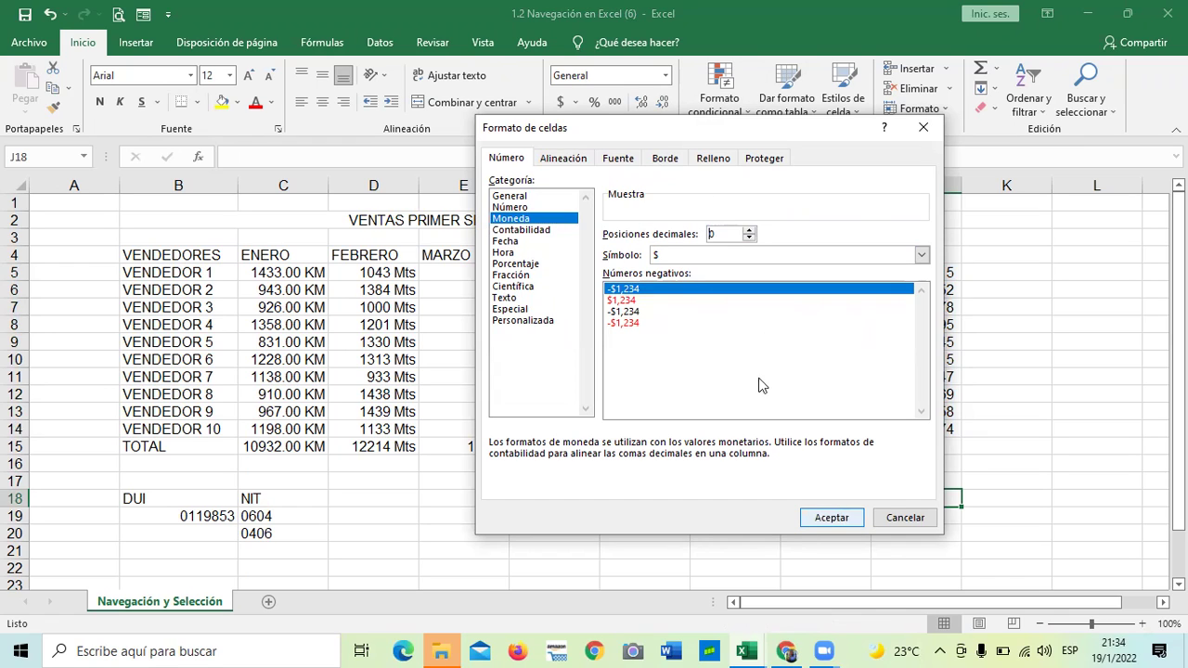
click(748, 229)
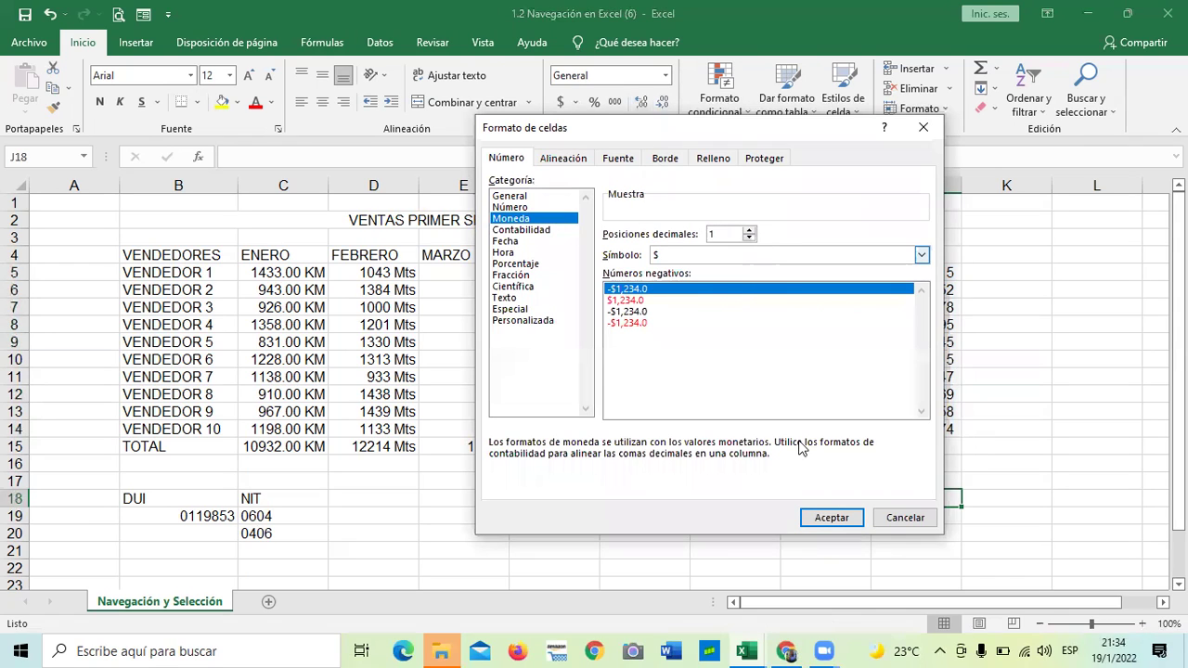
click(830, 517)
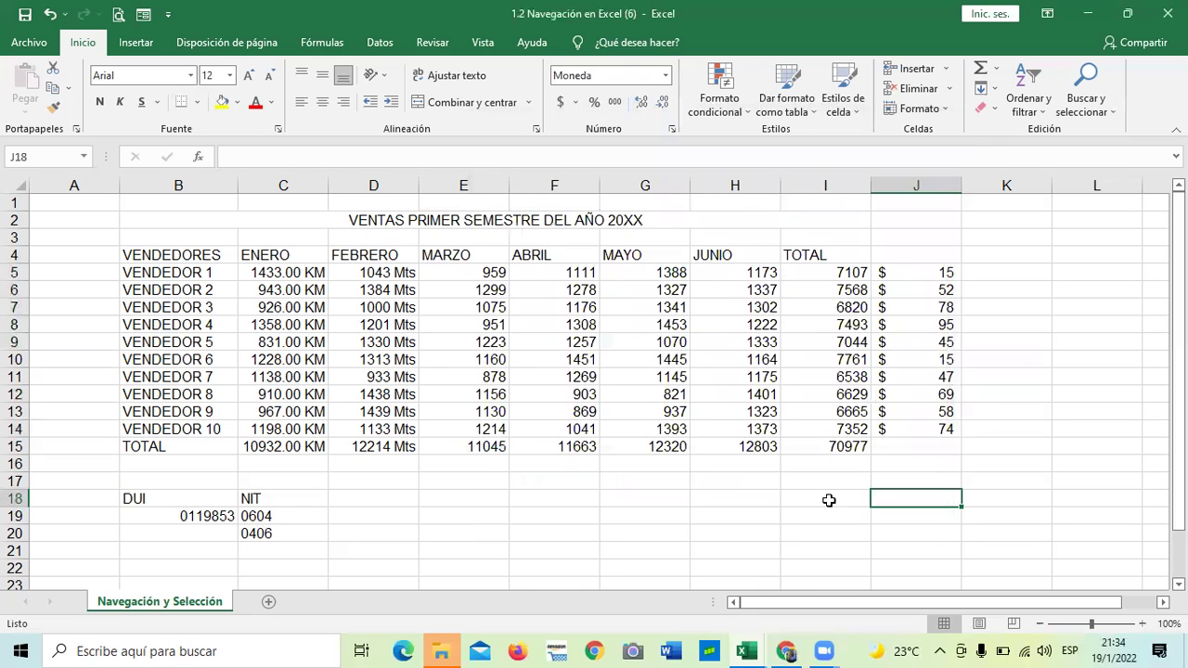
drag(941, 273, 922, 399)
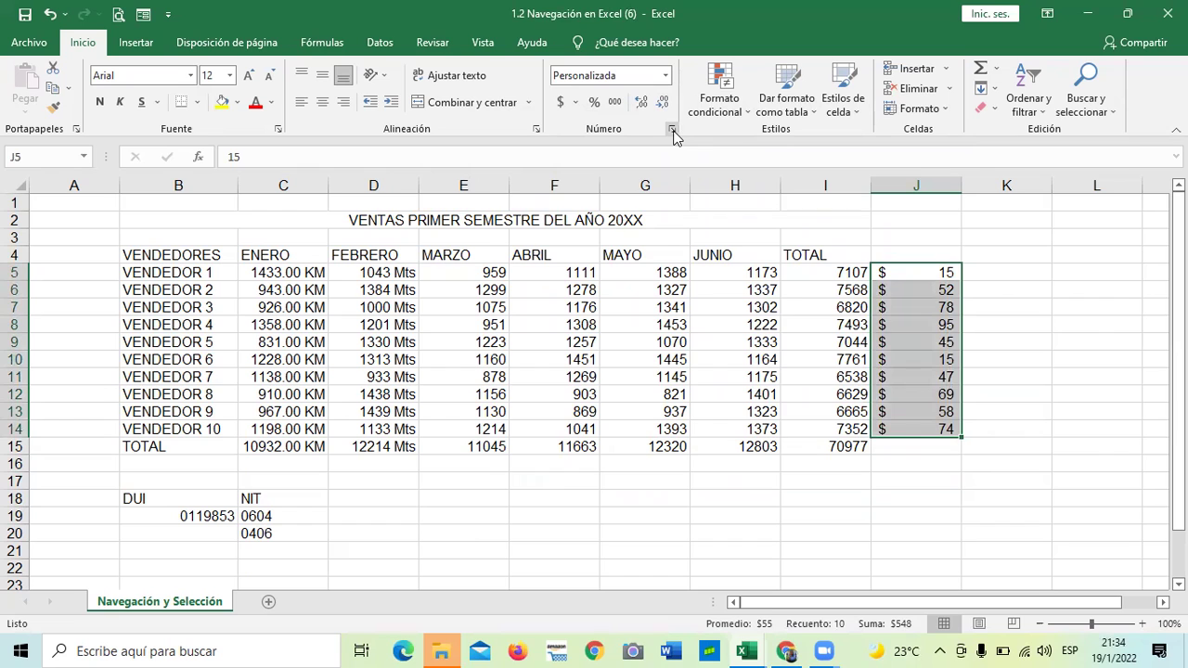
Format J5:J14 as Moneda with one decimal, showing $15.0 through $74.0
click(672, 130)
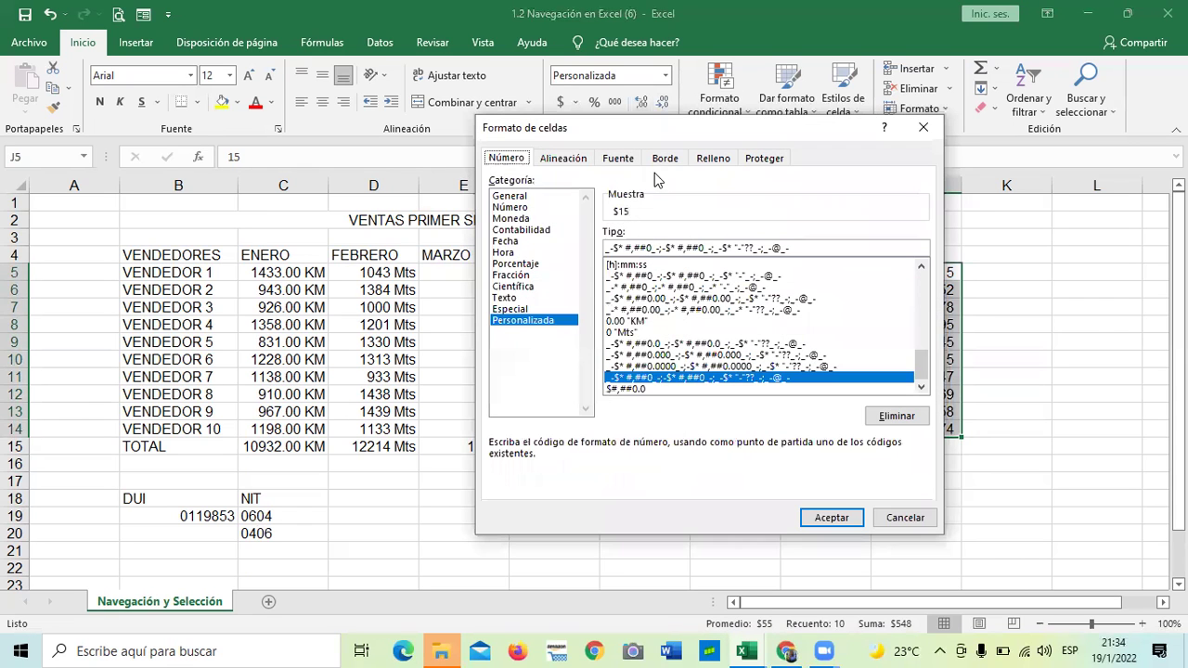
click(510, 219)
click(749, 238)
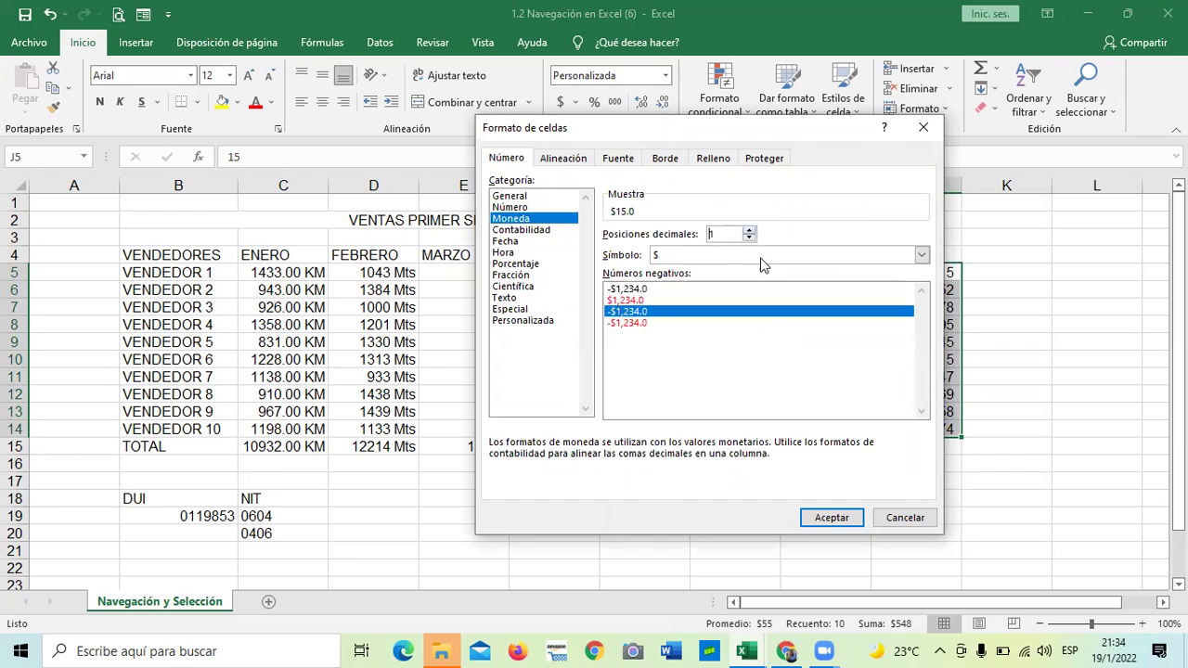
click(822, 516)
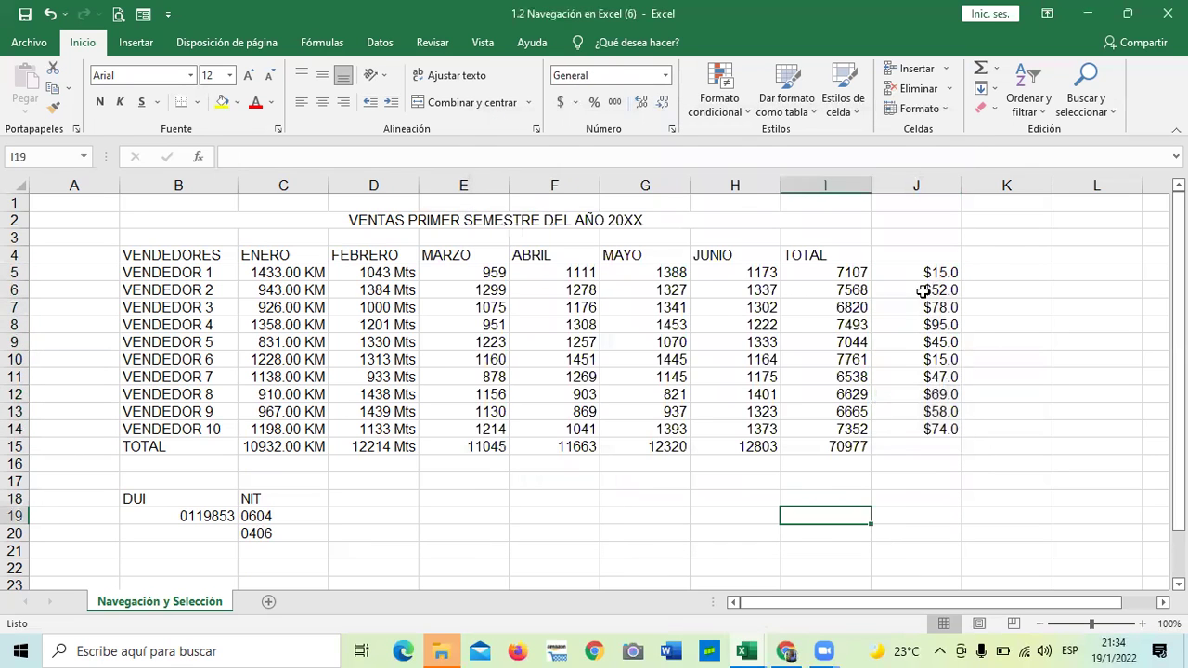
click(847, 496)
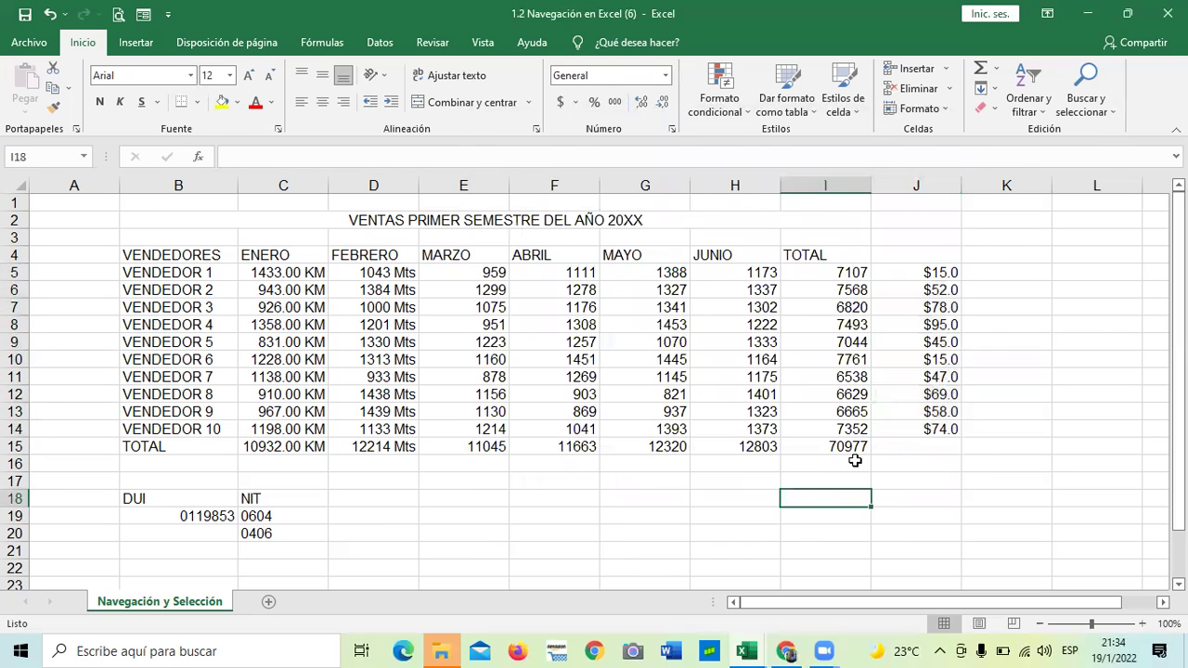
click(671, 128)
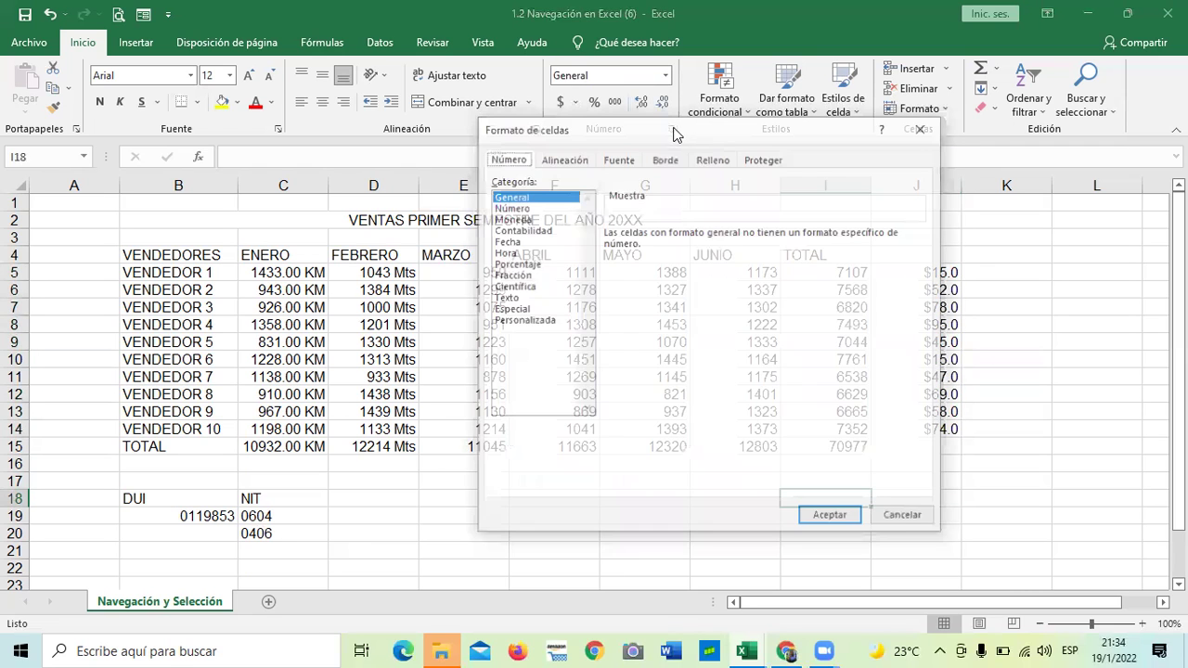
click(530, 320)
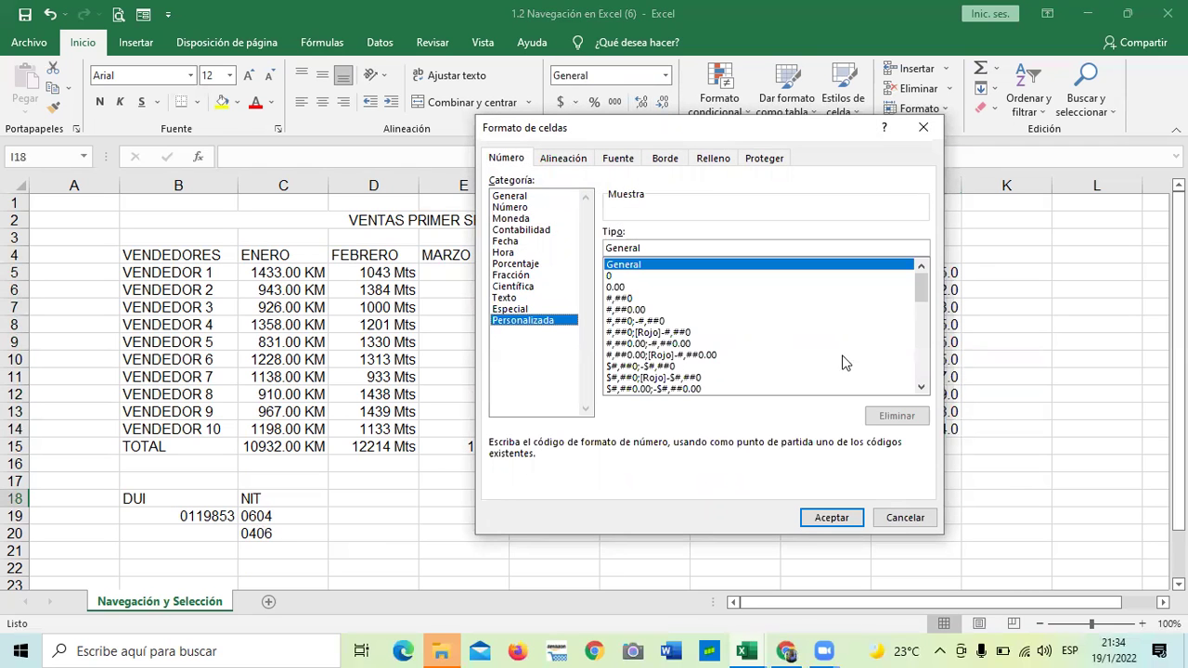
drag(919, 285, 920, 373)
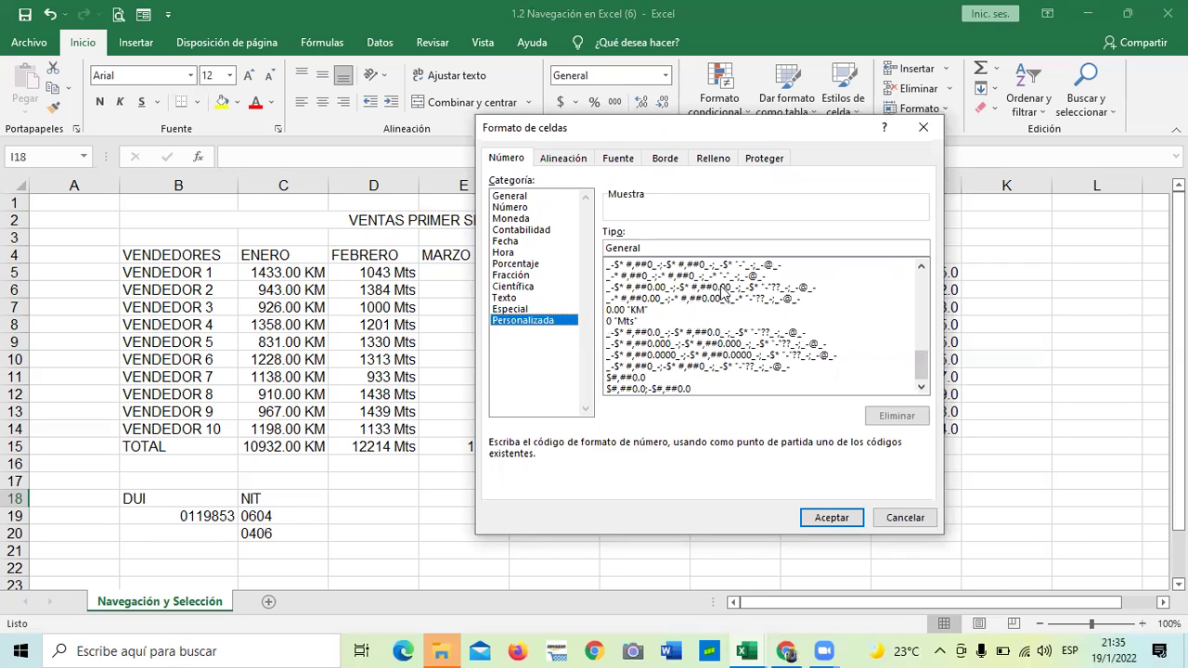
mouse_move(920, 367)
mouse_down()
mouse_move(914, 271)
mouse_move(919, 365)
mouse_up()
click(516, 243)
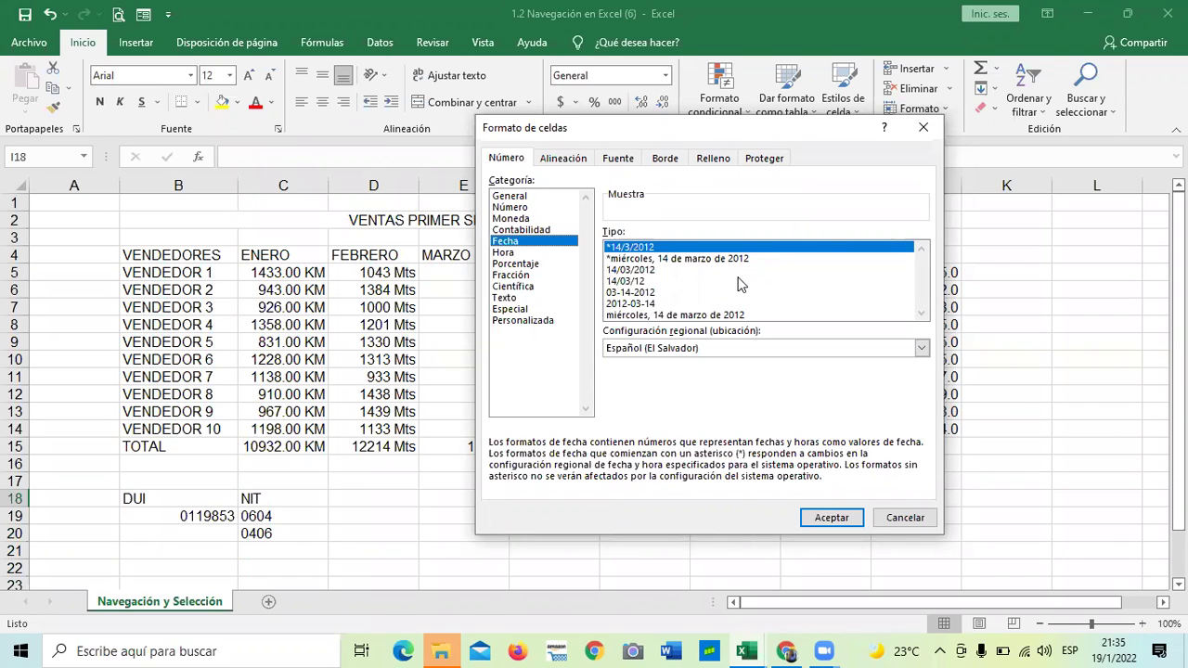
click(698, 261)
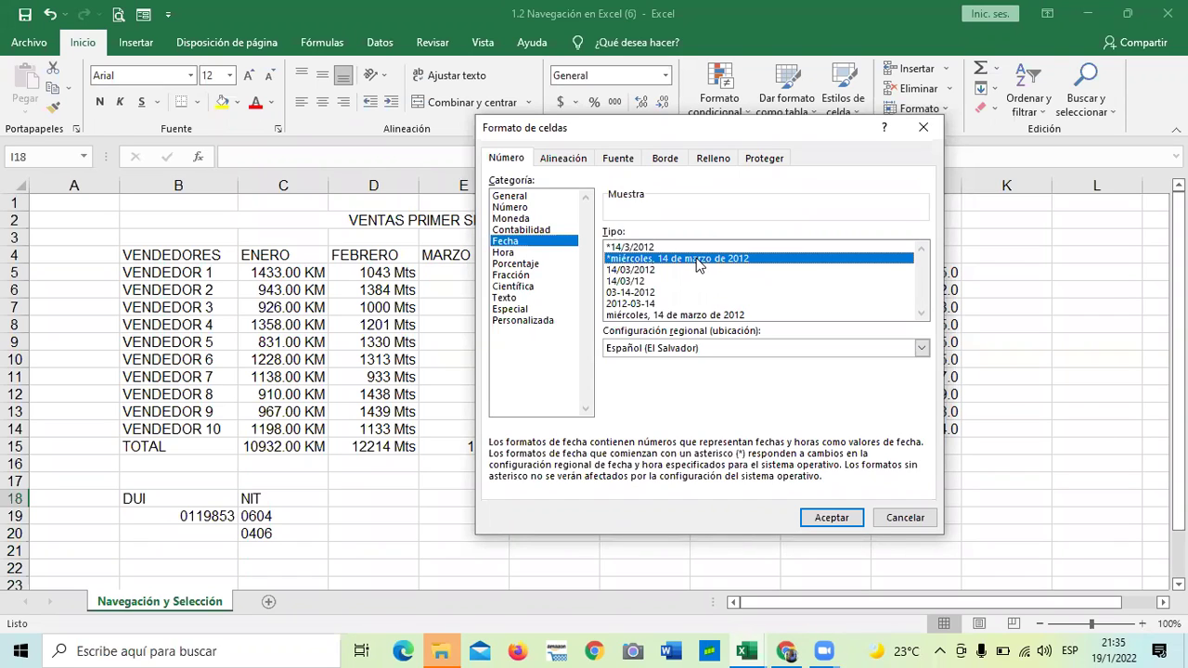
click(638, 270)
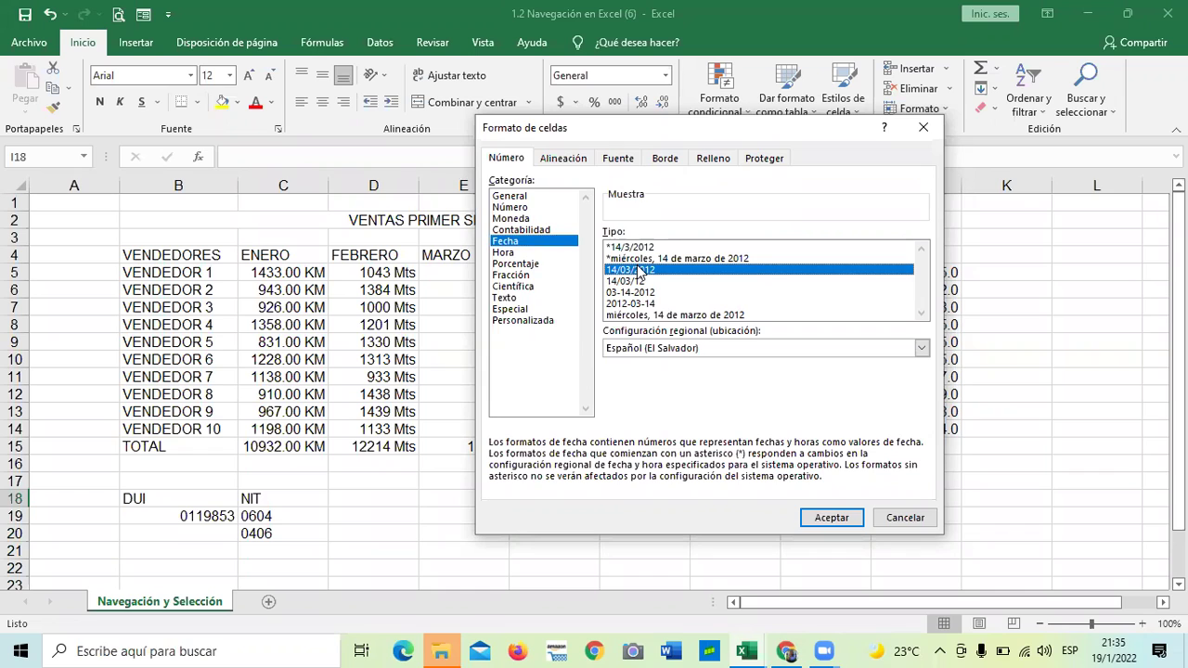
click(923, 127)
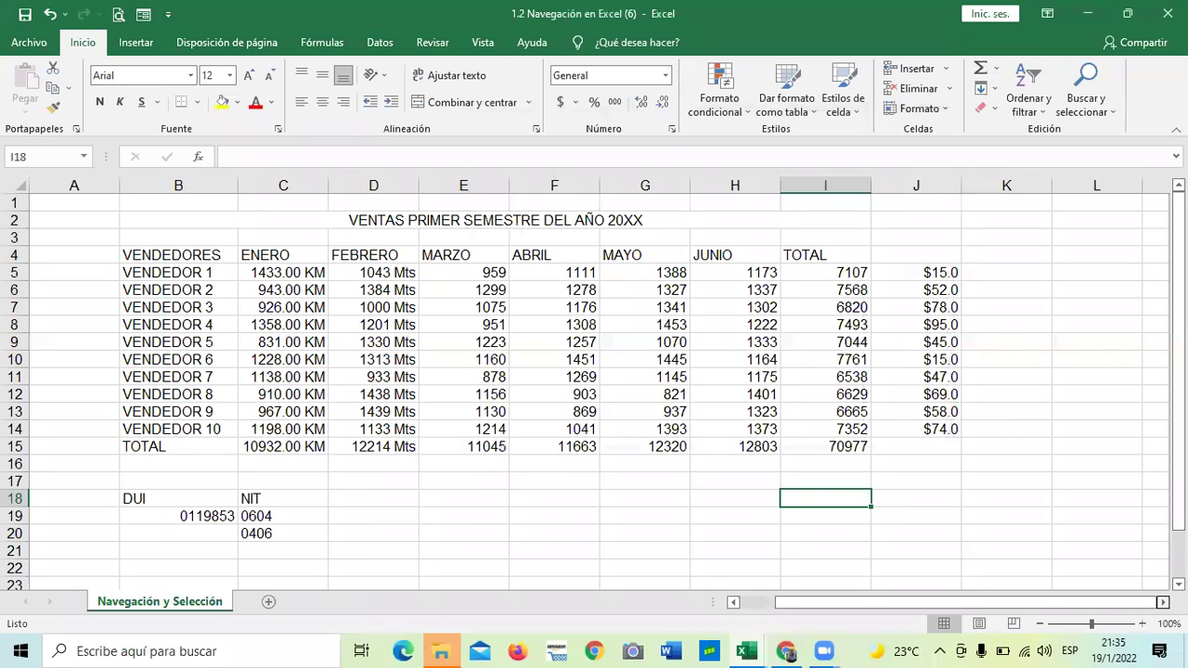
Add the headers 'Fechas larga' in K4 and 'Fecha corta' in L4
scroll(629, 327, right, 2)
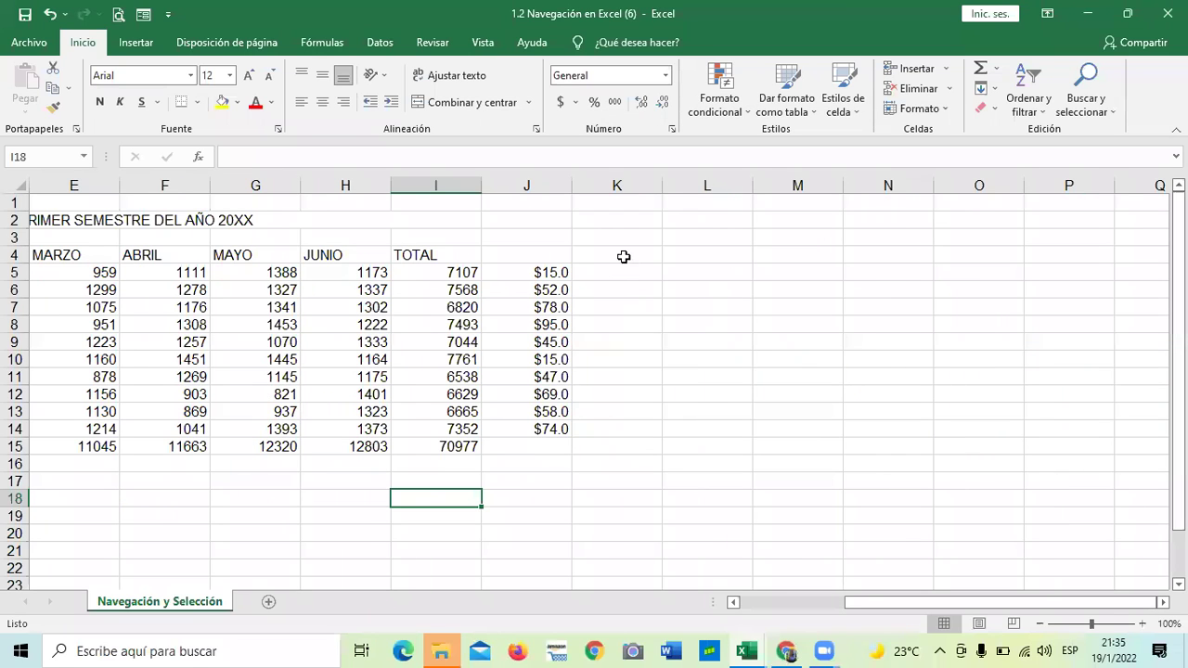
click(624, 257)
text(F)
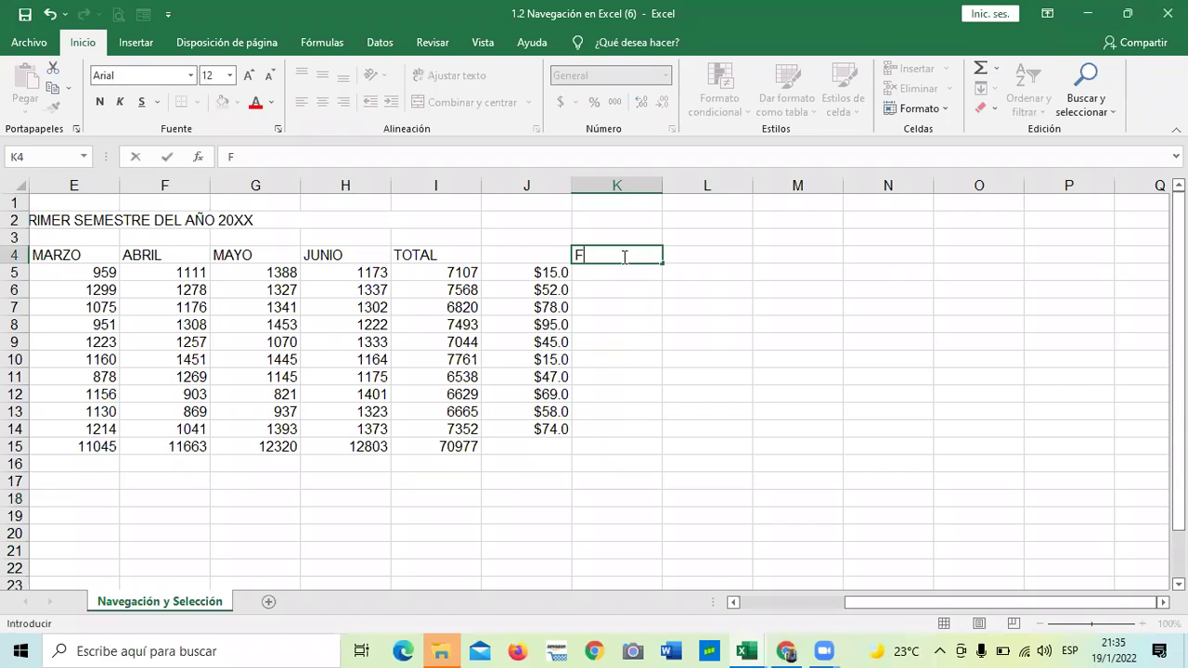
key(Caps_Lock)
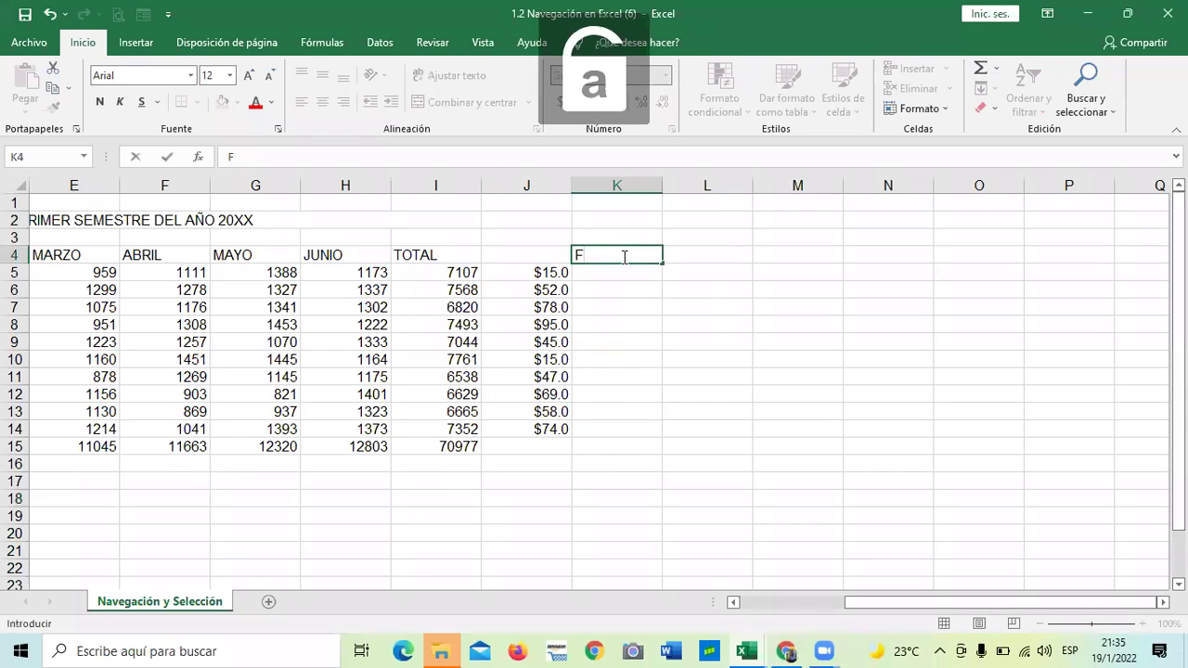
text(echas larga)
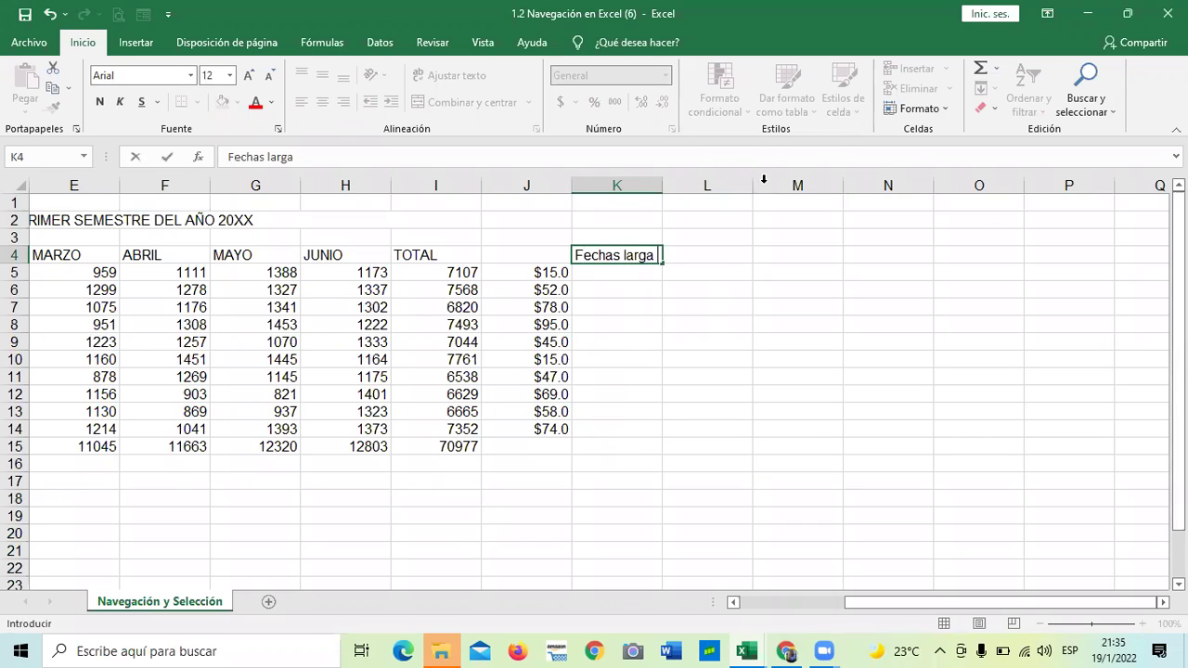
click(729, 259)
text(F)
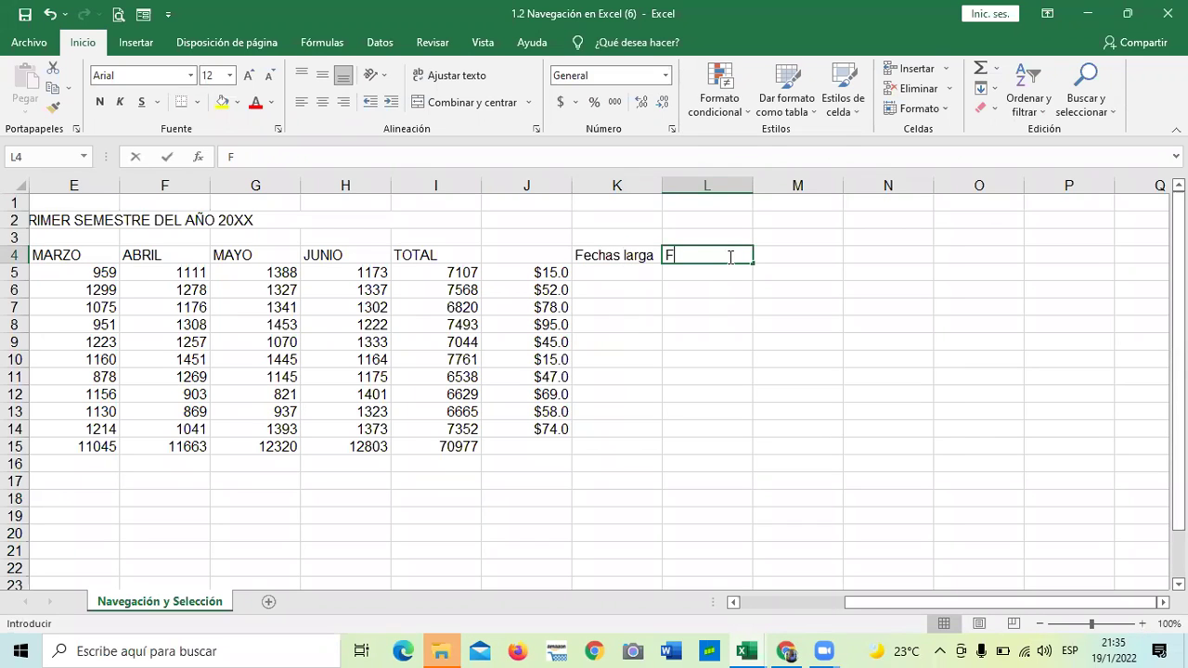
text(echa corta)
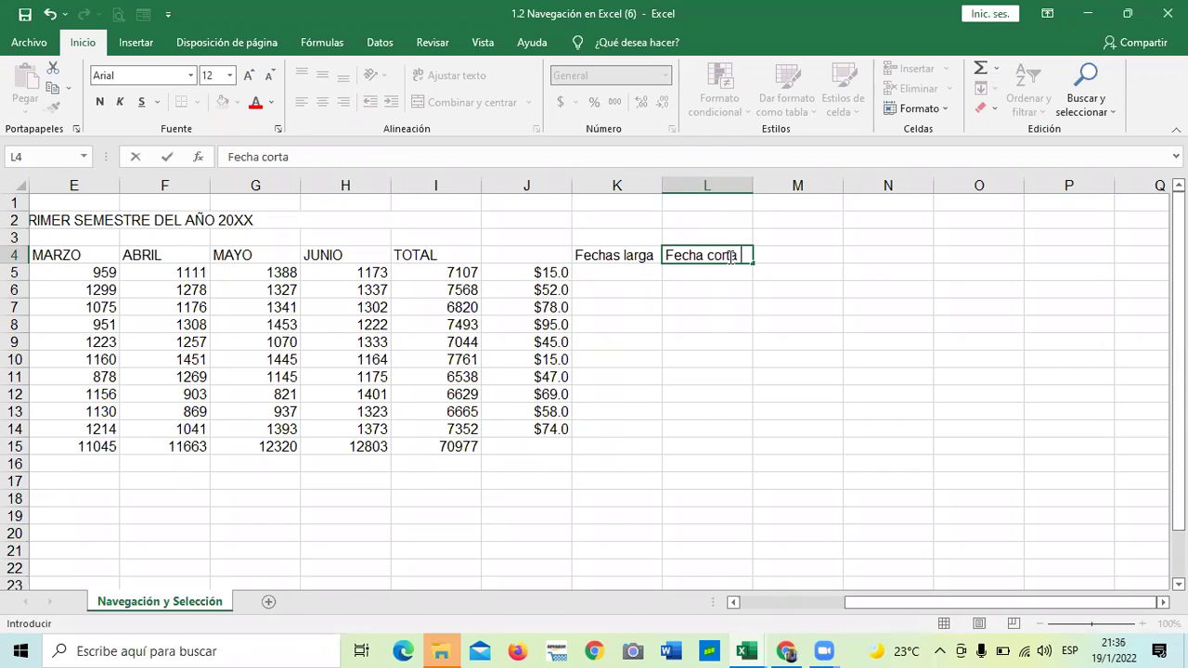
key(Return)
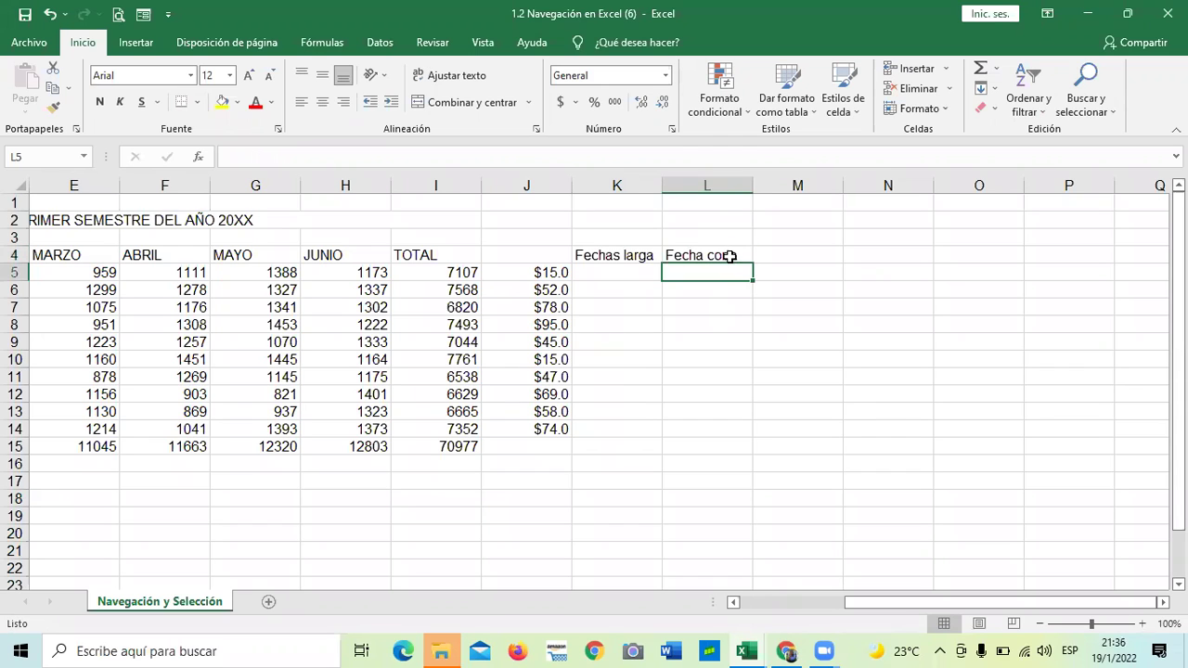
click(692, 390)
Enter 'miercoles 25 de diciembre 2021' in K5 and widen column K to fit it
click(630, 271)
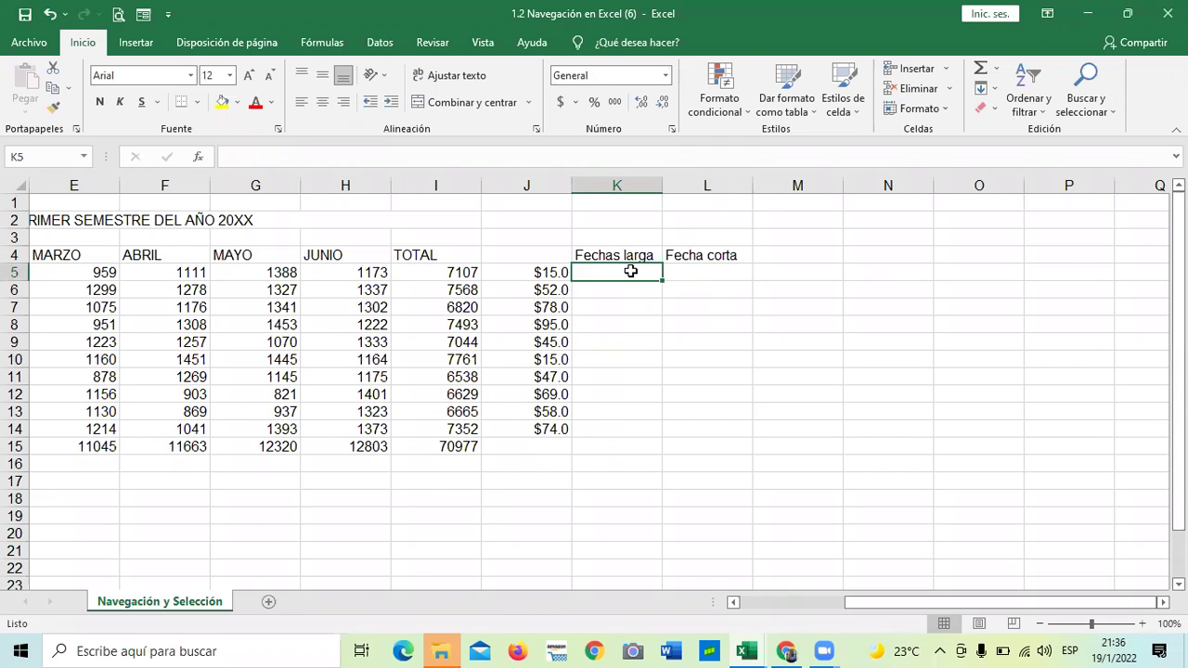
text(12)
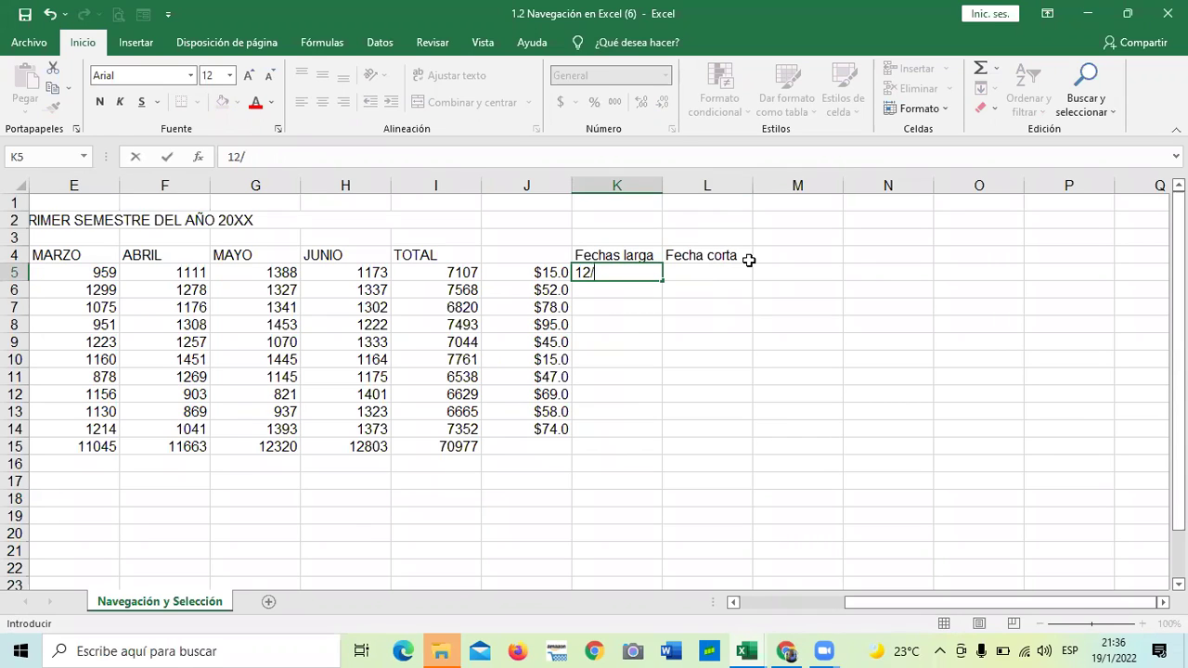
text(/2/2021)
key(Return)
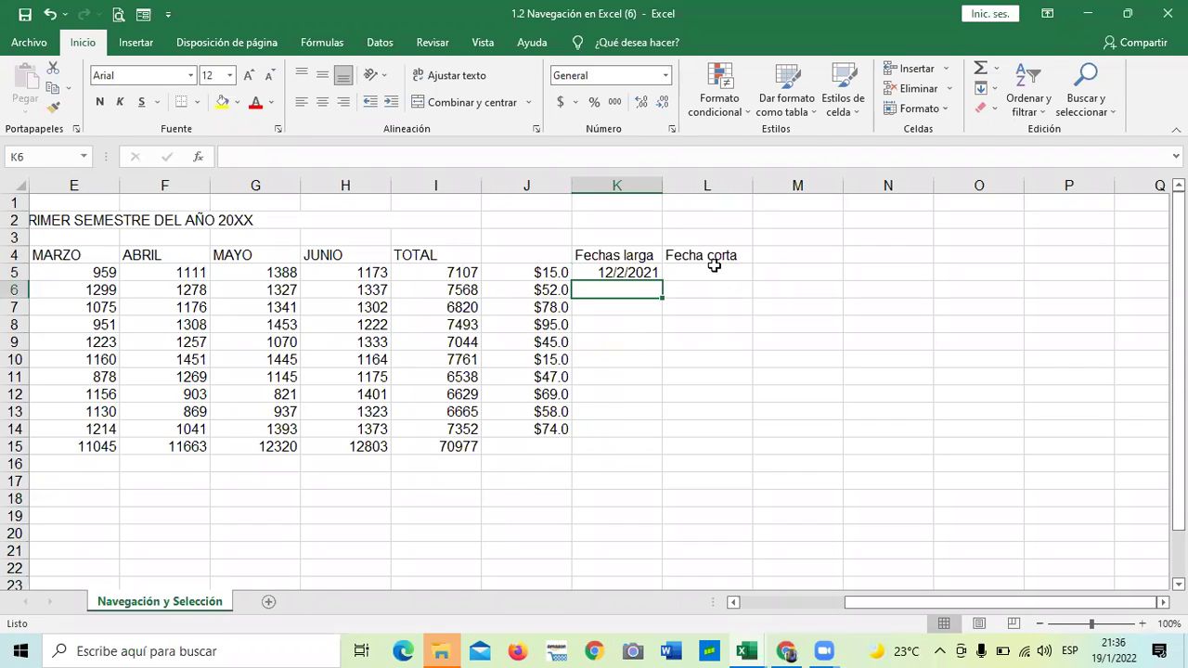
click(642, 273)
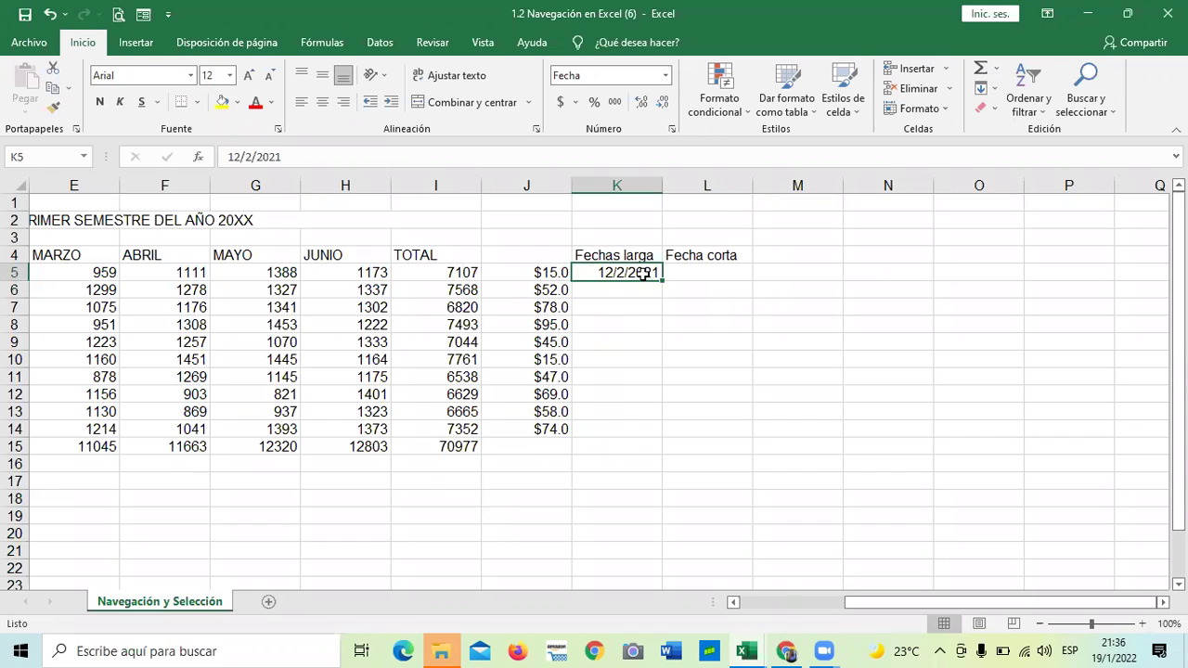
key(BackSpace)
text(m)
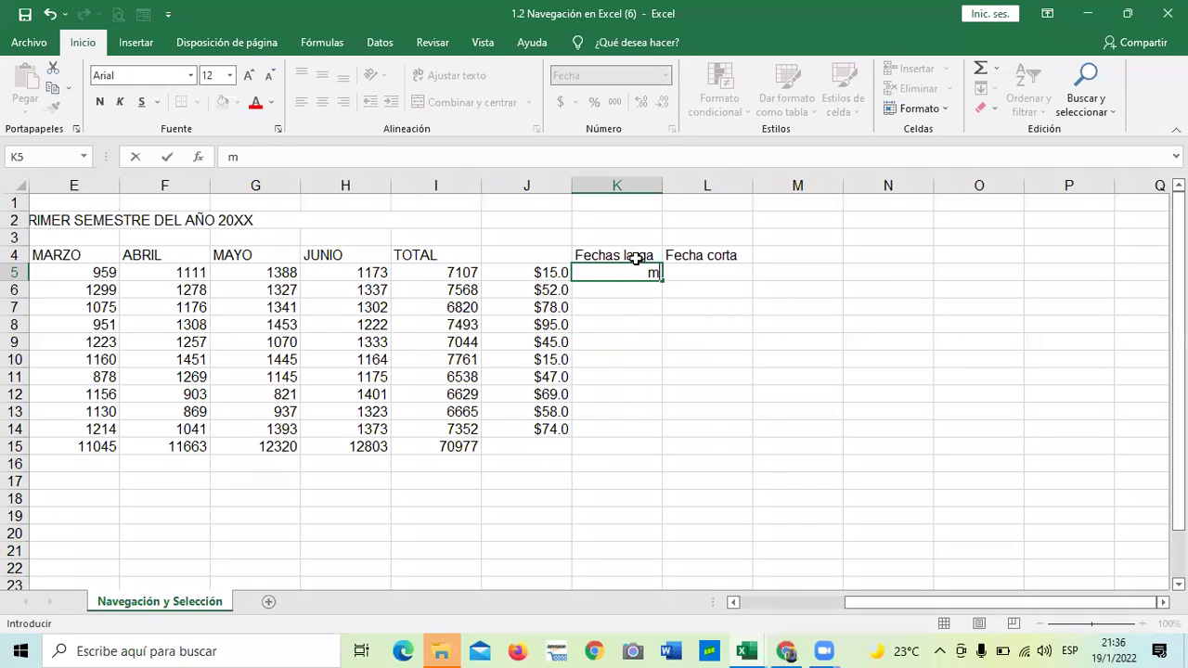
text(iercoles)
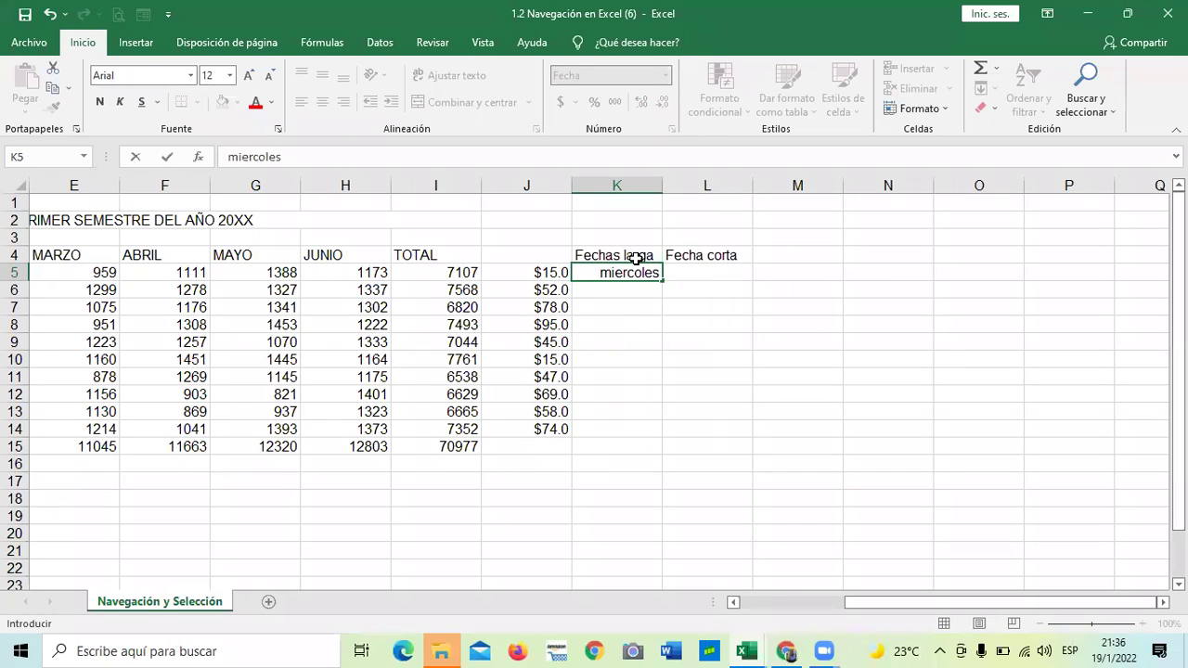
text( 25 d)
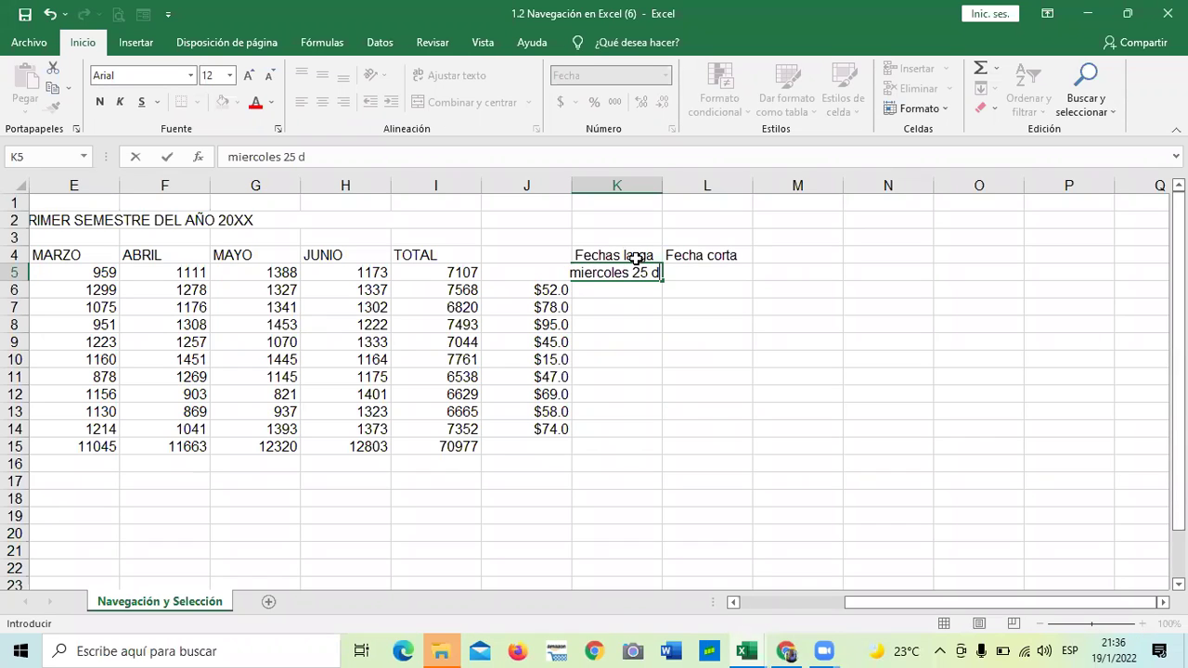
text(e diciem)
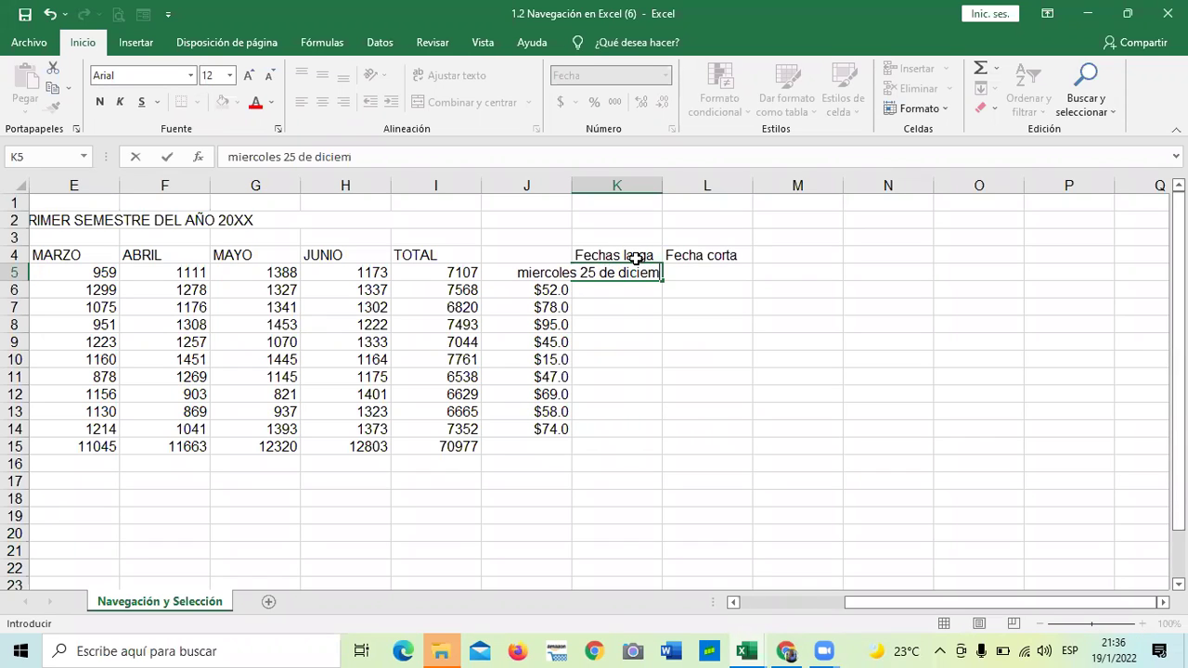
text(bre)
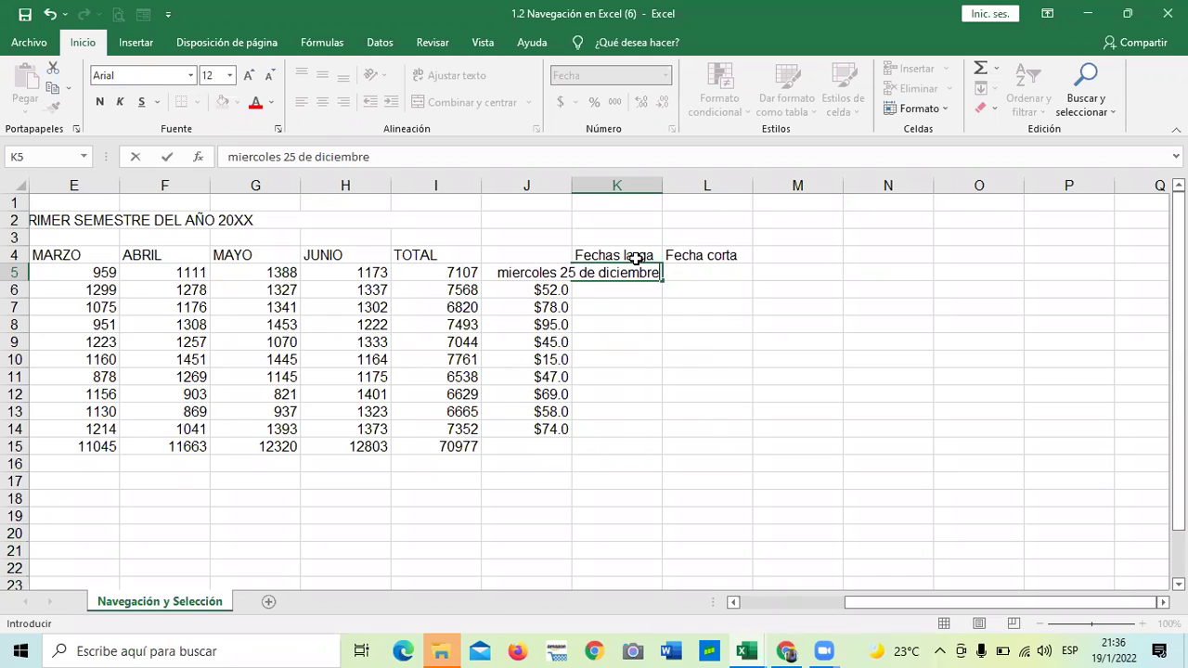
text( 2021)
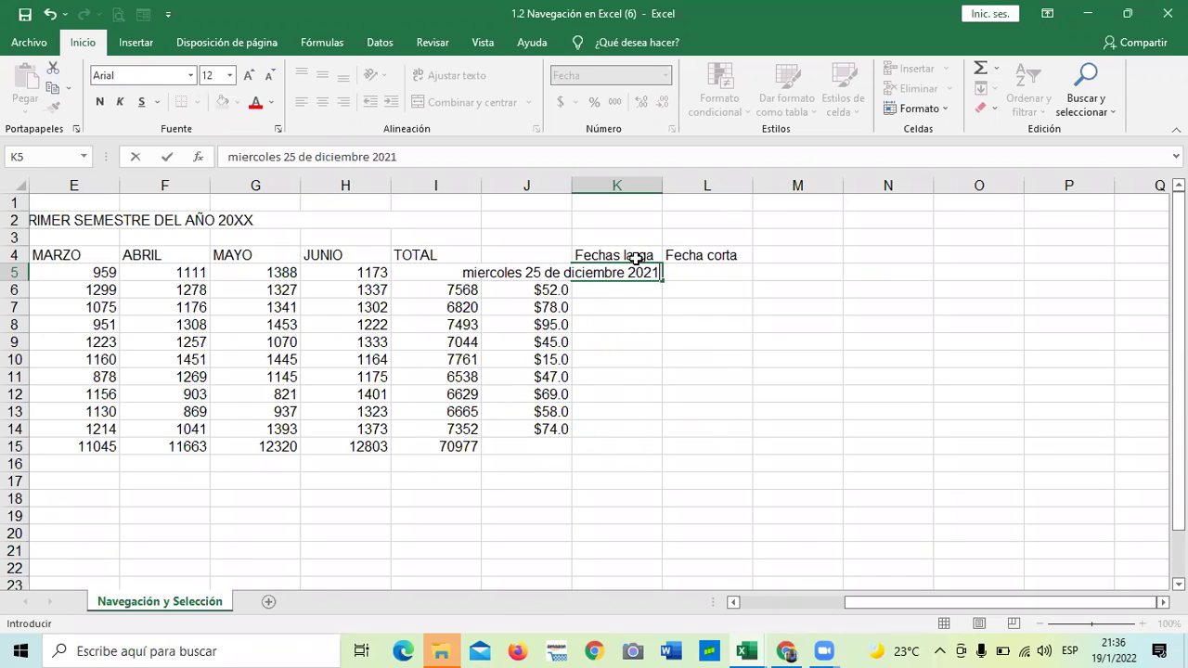
key(Return)
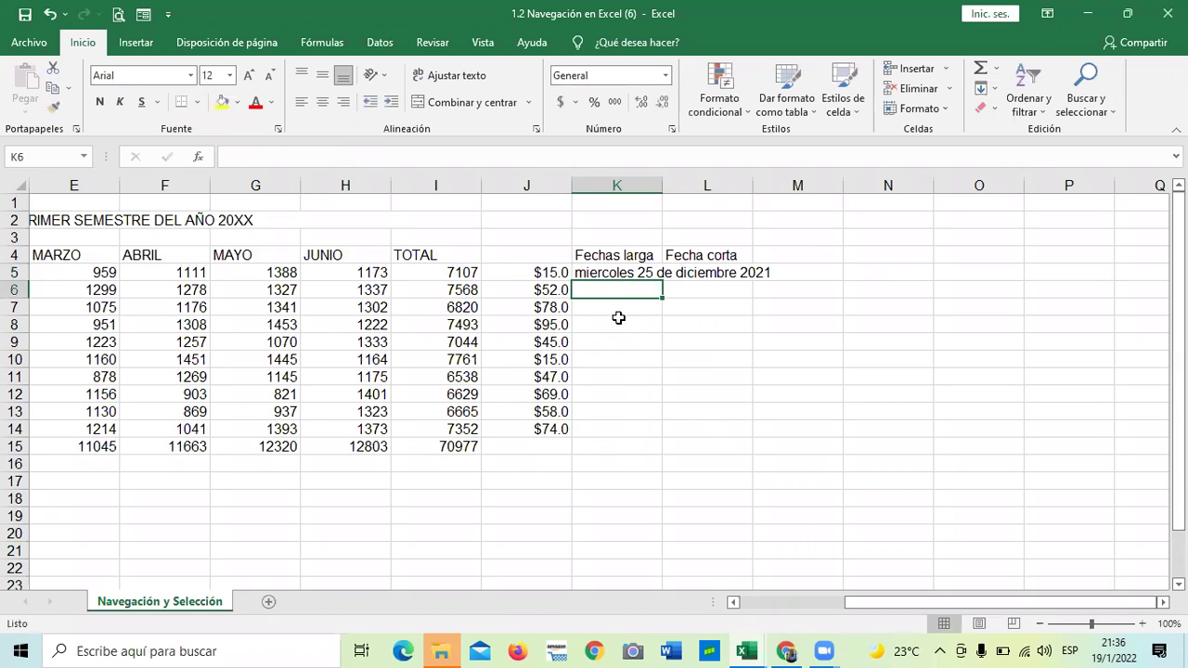
click(627, 273)
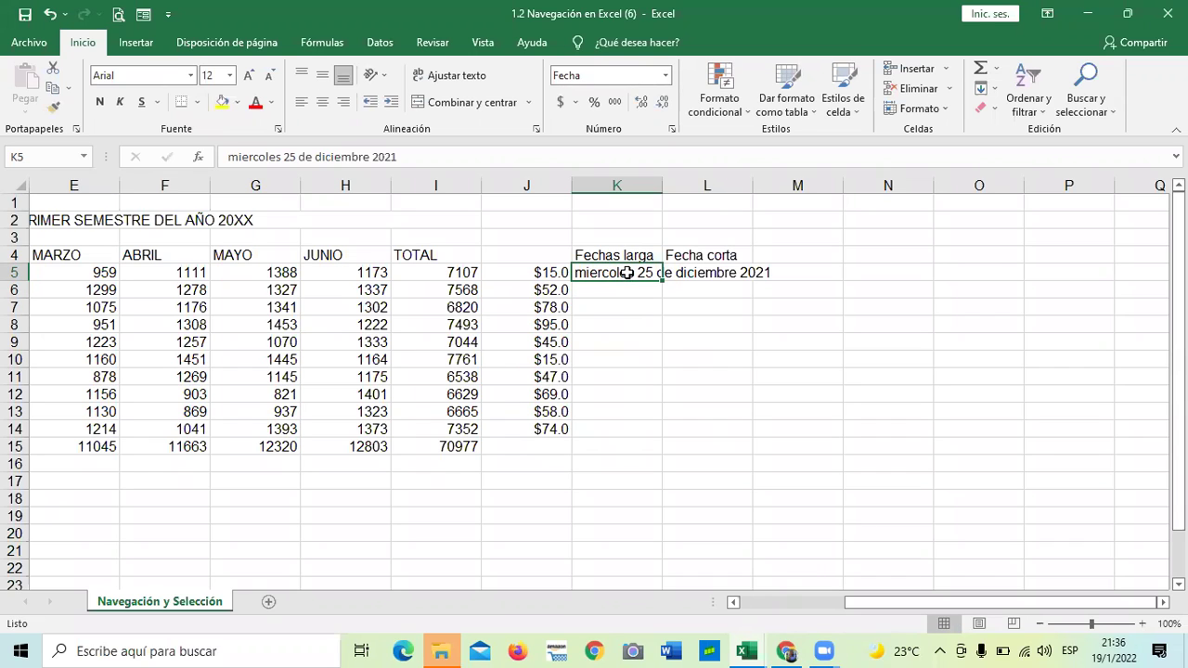
click(668, 390)
drag(656, 182, 778, 180)
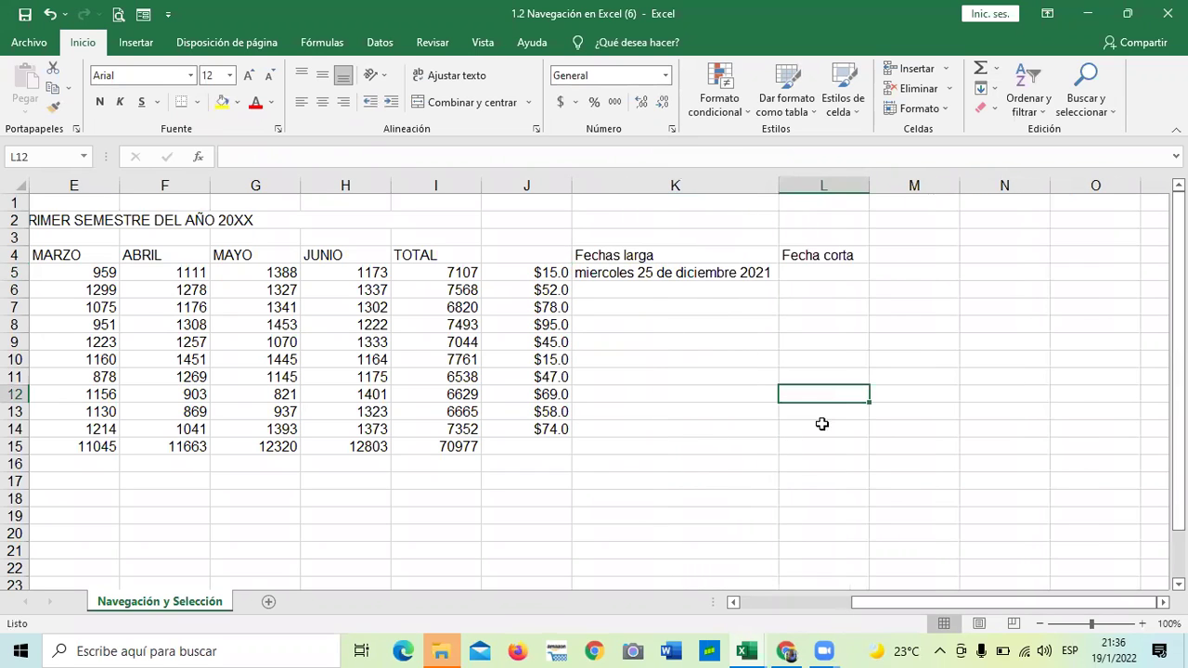
Enter the date 20/12/2020 under Fecha corta in L5
click(807, 278)
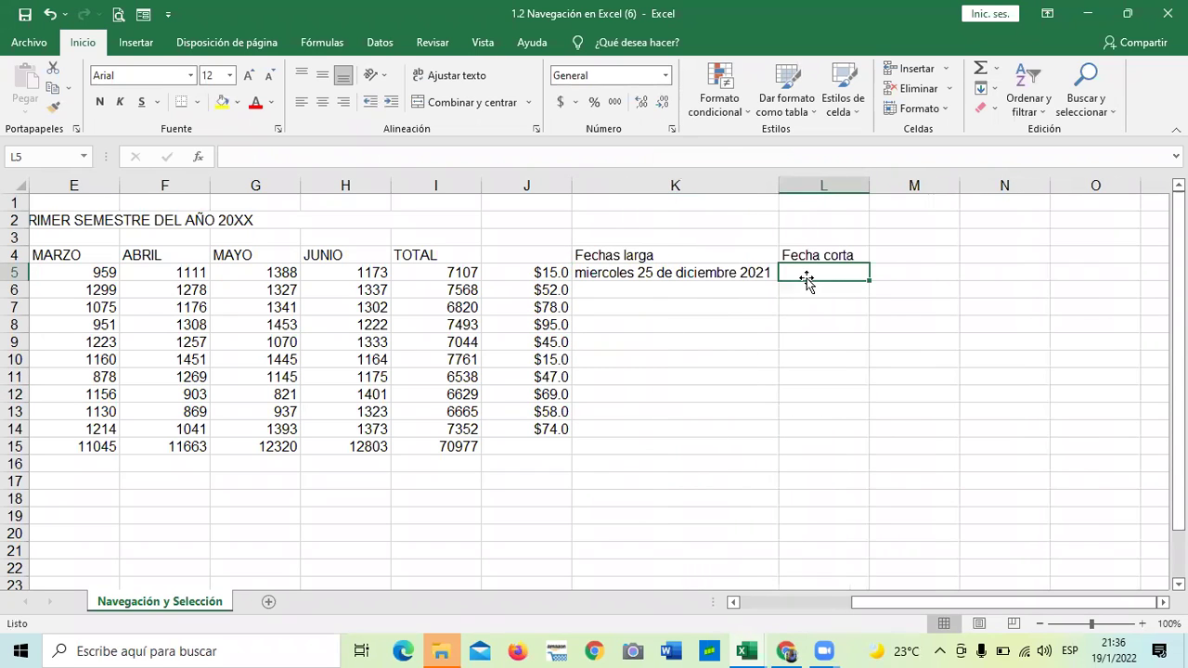
text(20/)
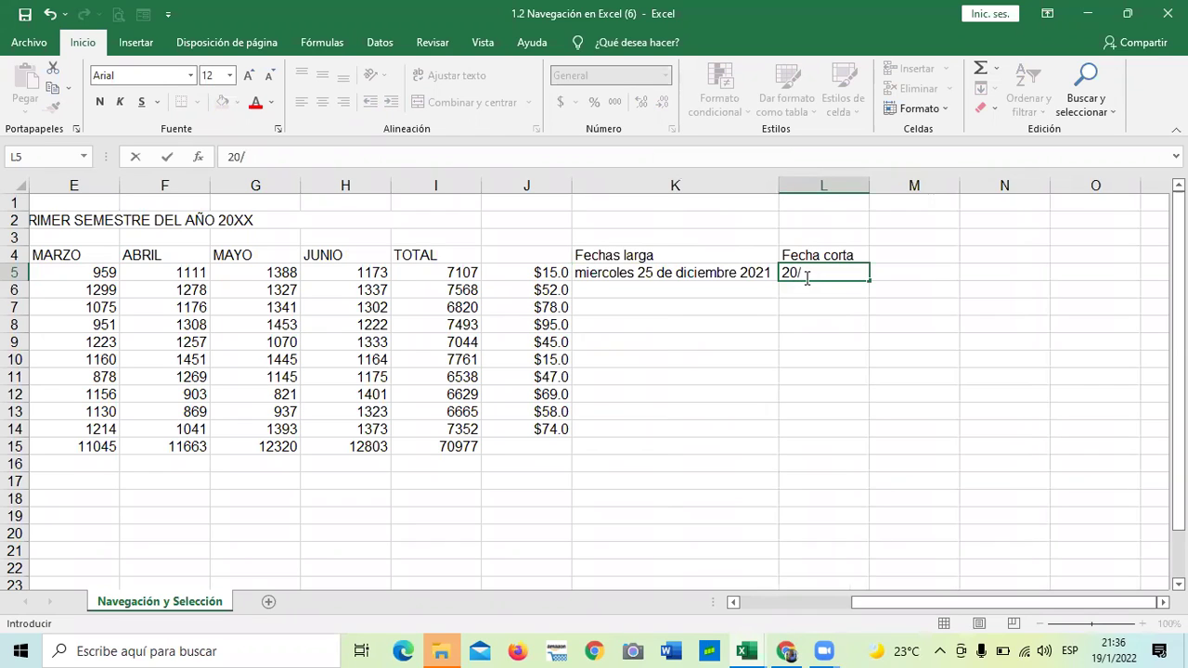
text(12/2020)
key(Return)
click(793, 371)
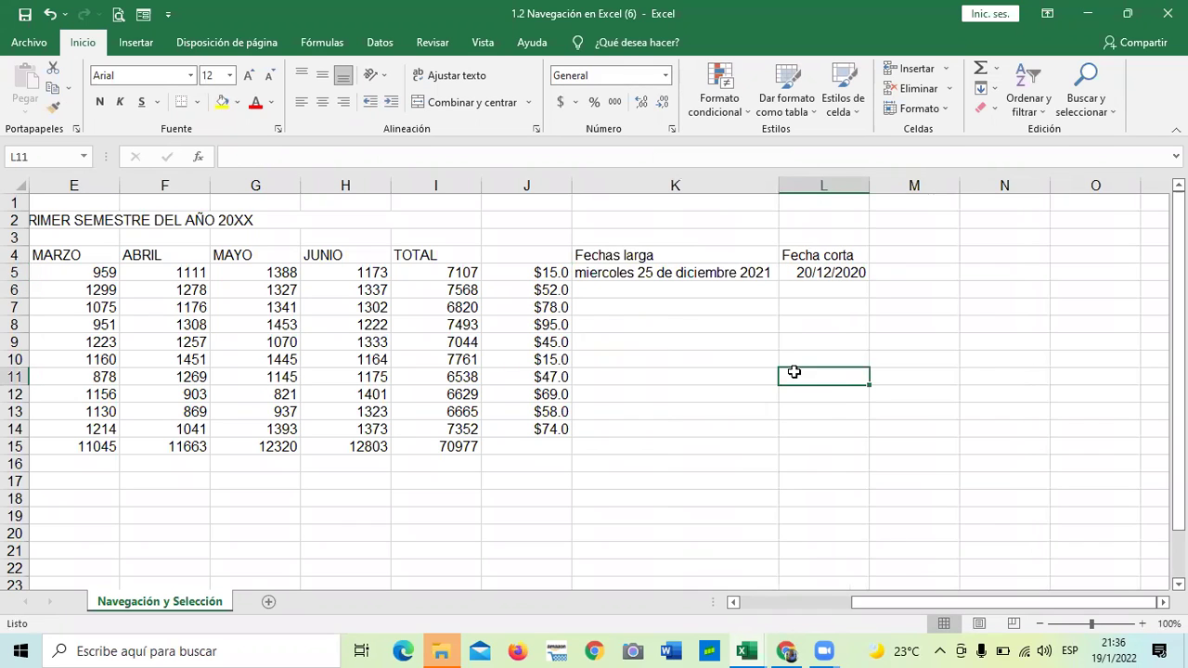
click(728, 271)
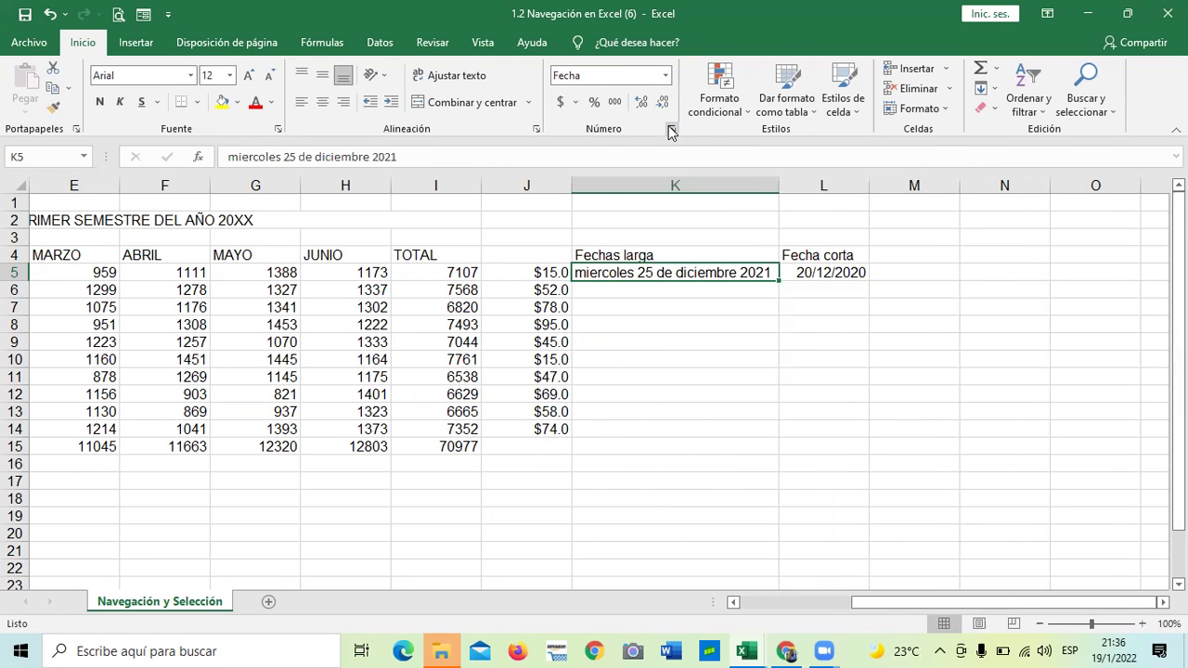
click(672, 130)
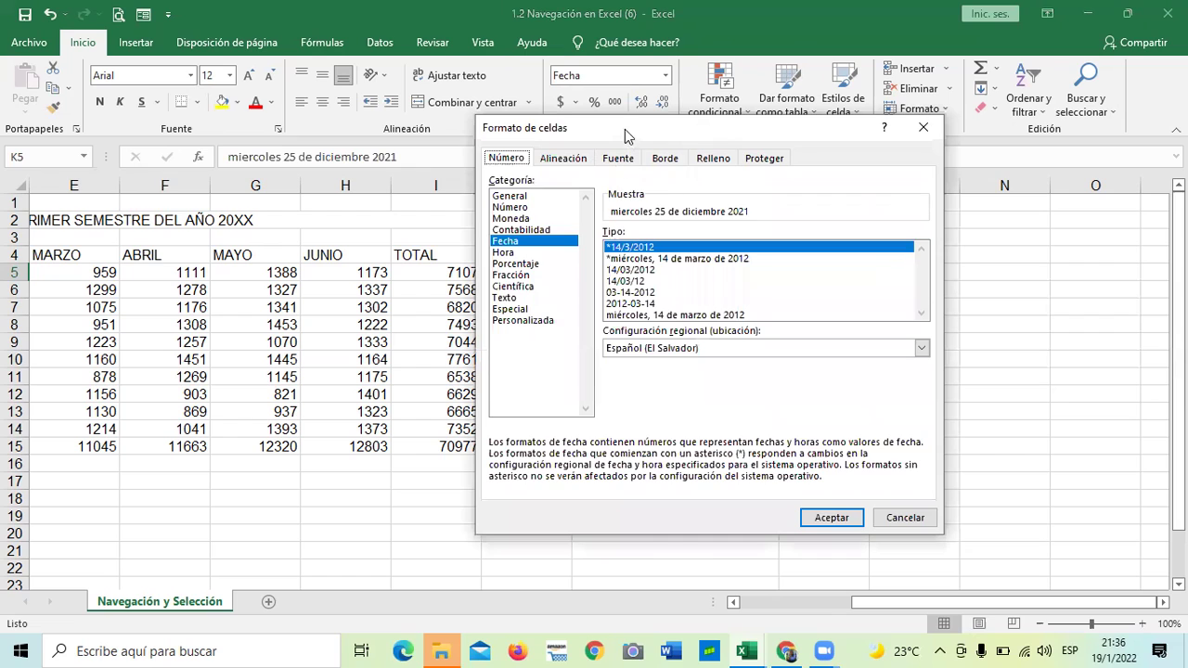
drag(622, 135, 588, 114)
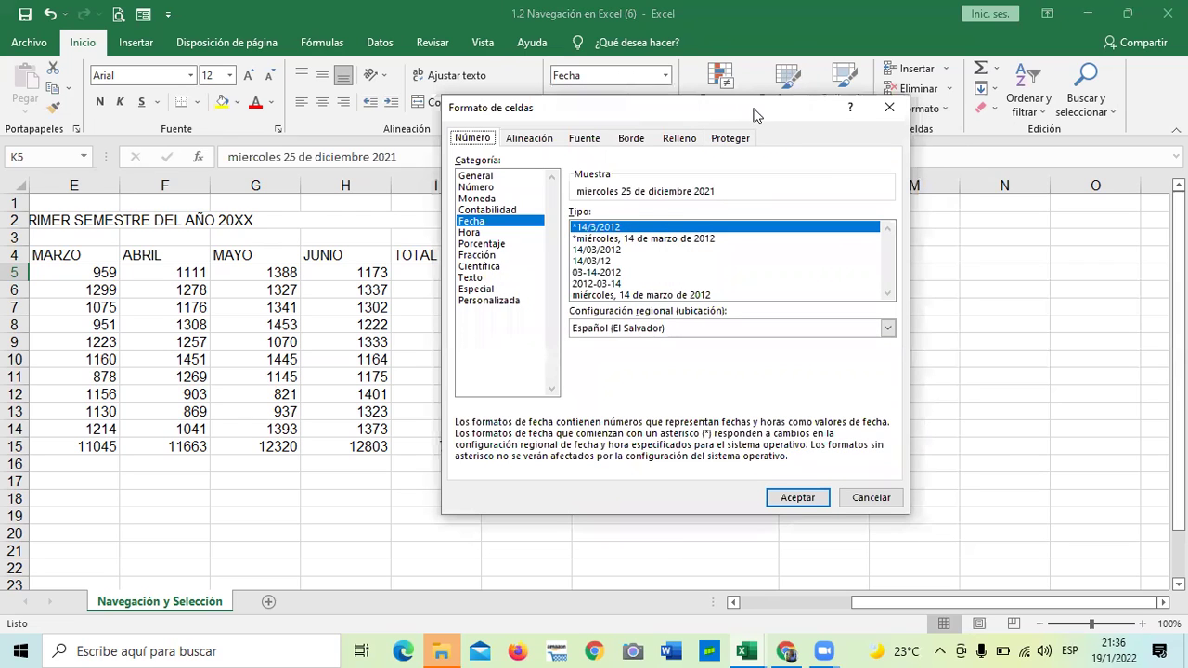
drag(753, 115, 409, 129)
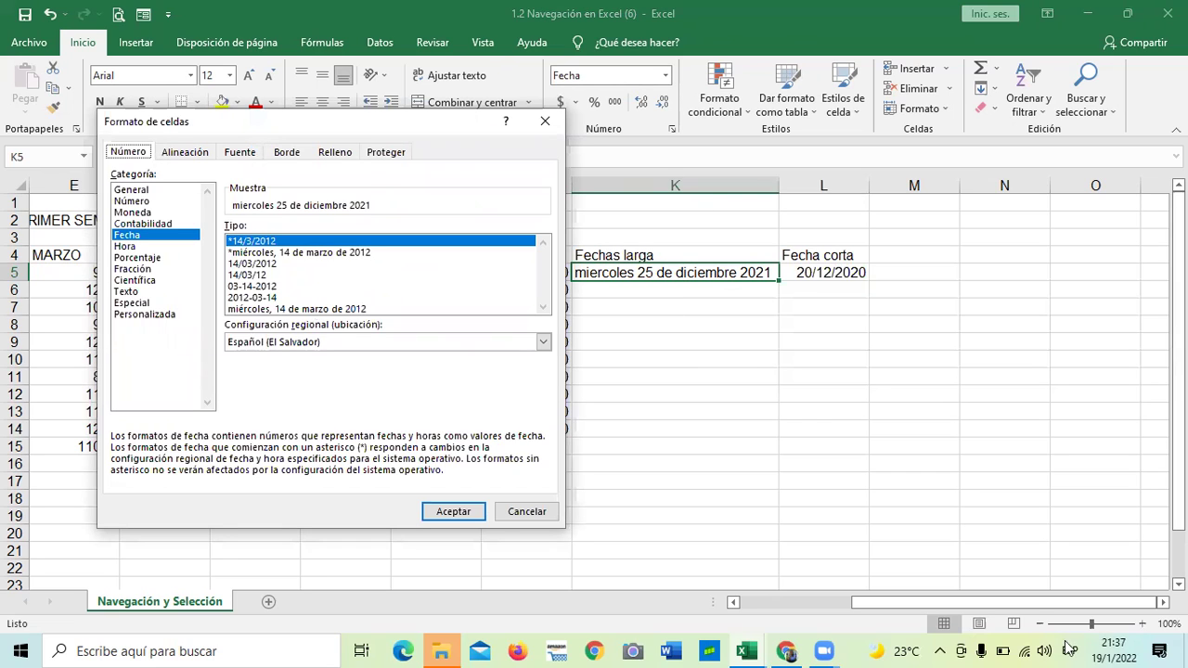
click(252, 265)
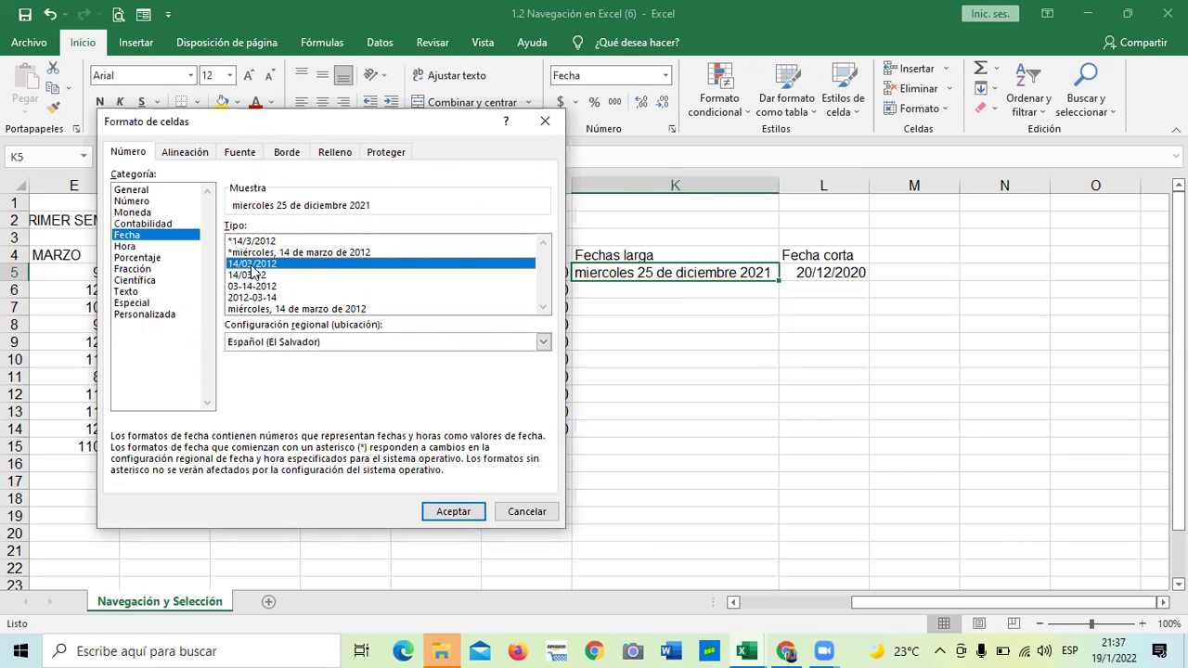
click(446, 516)
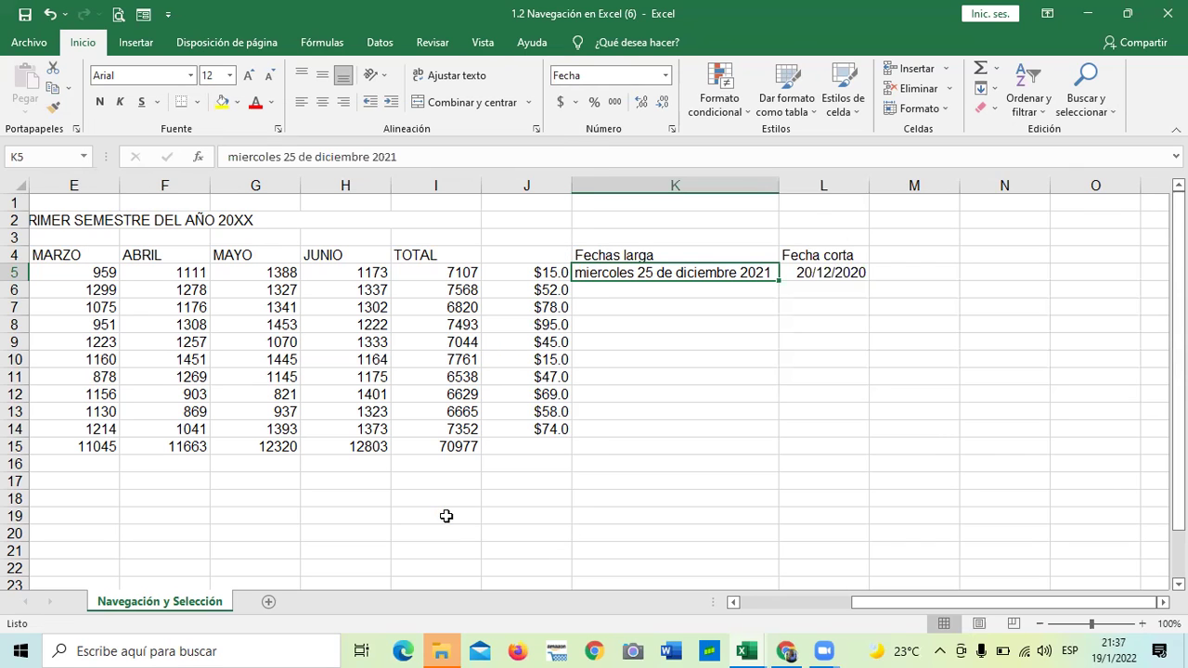
click(668, 343)
drag(674, 261, 671, 420)
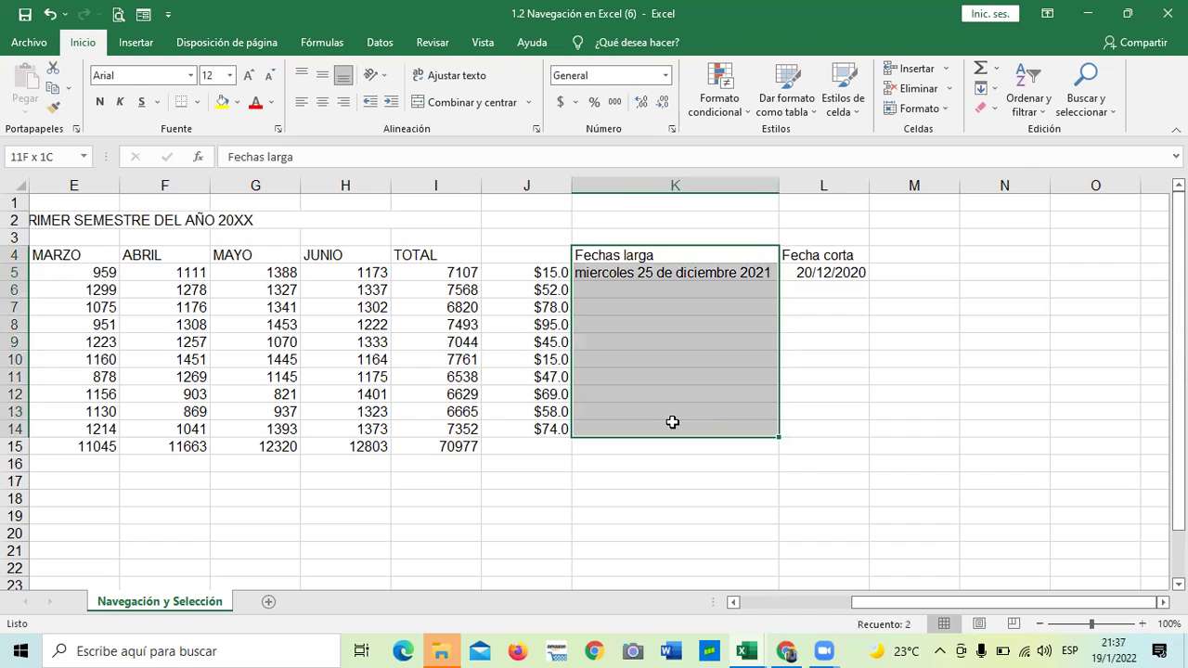
click(672, 129)
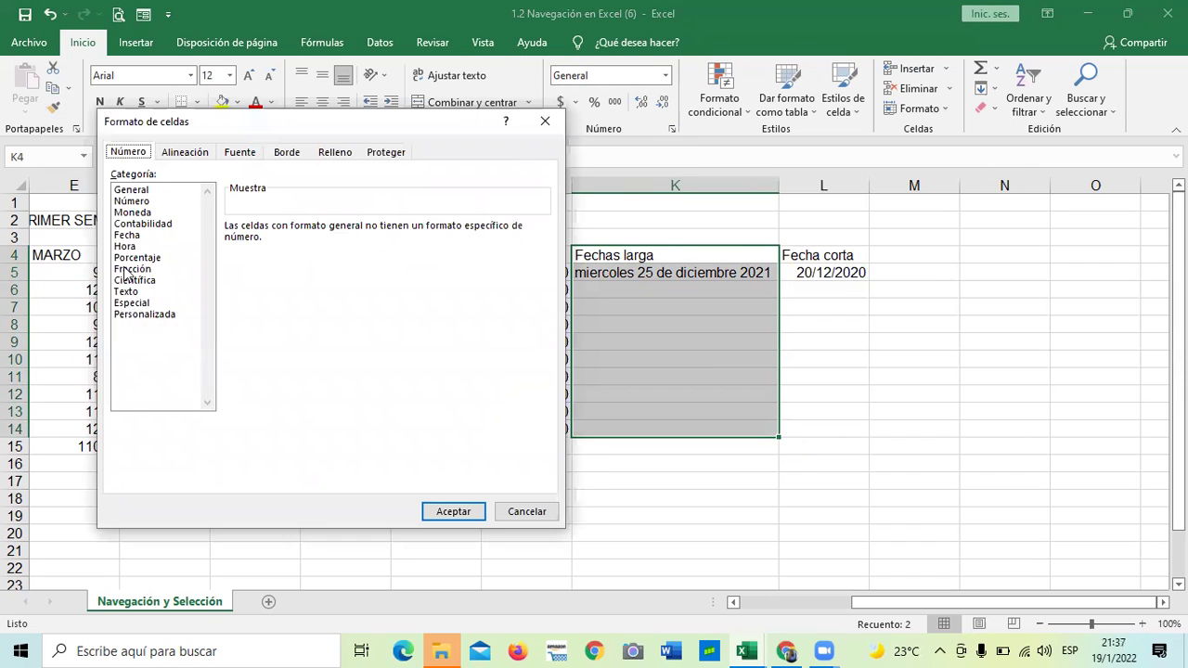
click(127, 235)
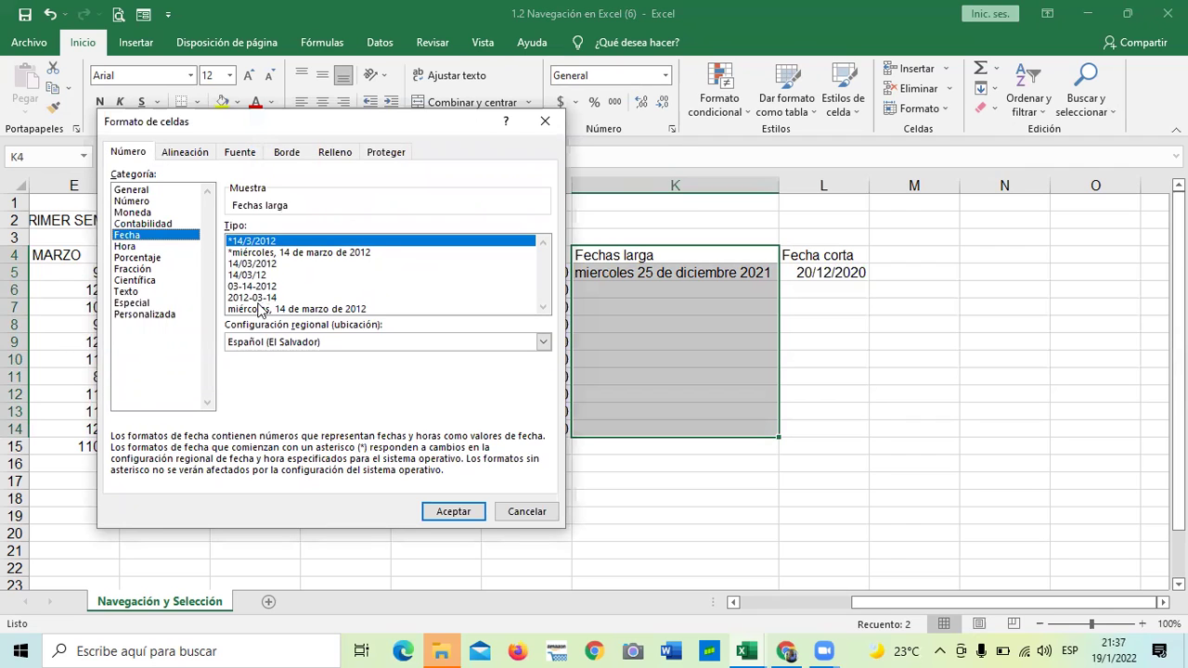
click(246, 276)
key(Up)
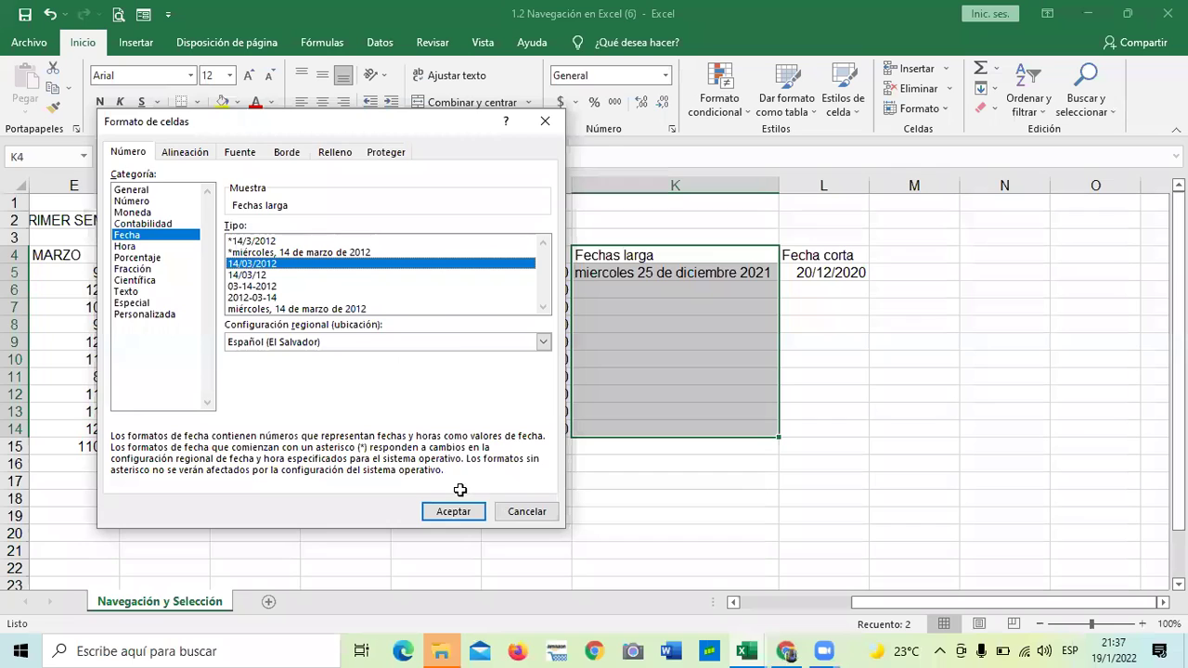
key(Return)
click(851, 358)
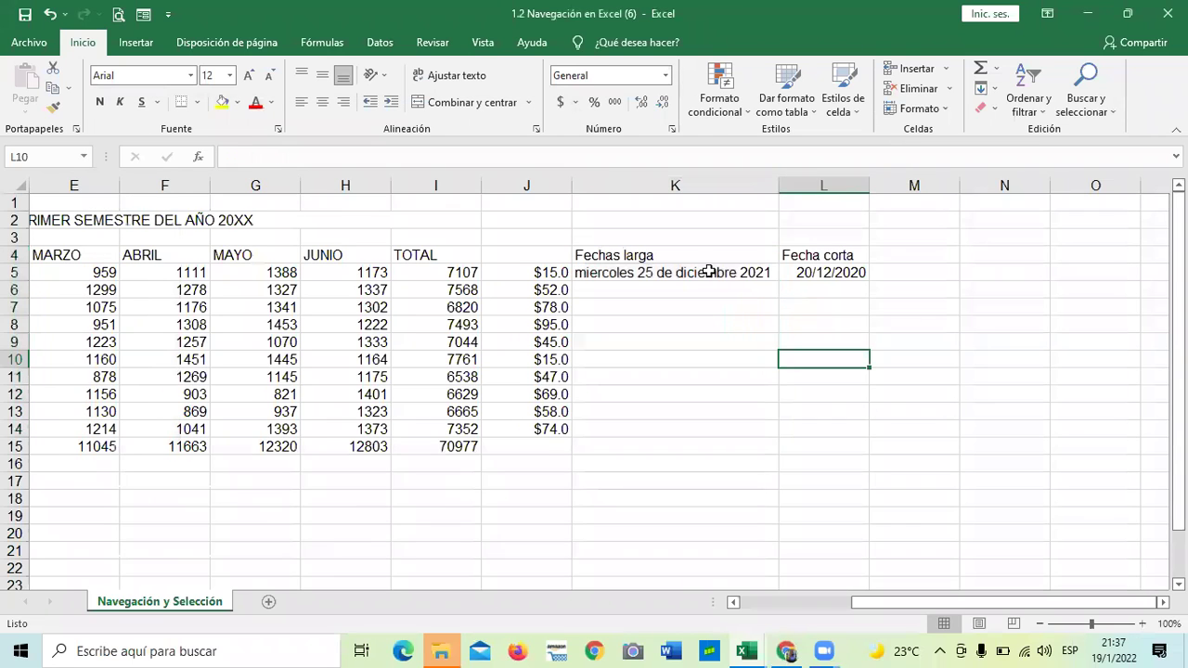
click(705, 269)
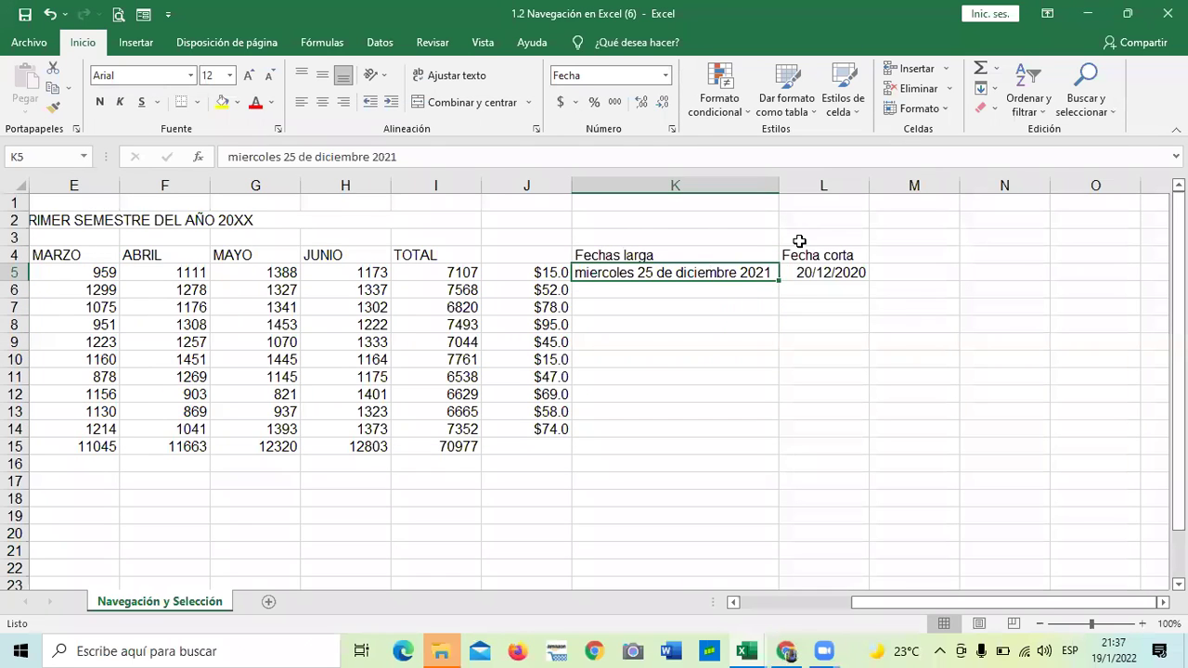
Format L5 with the long weekday date type, showing domingo, 20 de diciembre de 2020
key(Right)
click(671, 128)
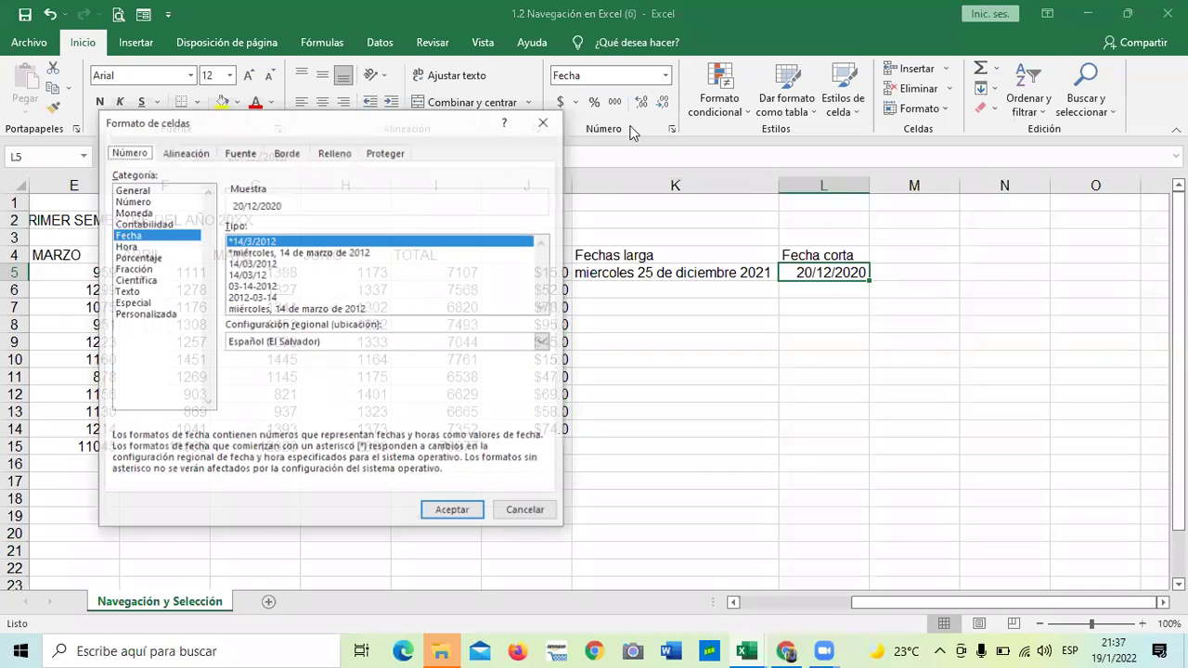
click(313, 252)
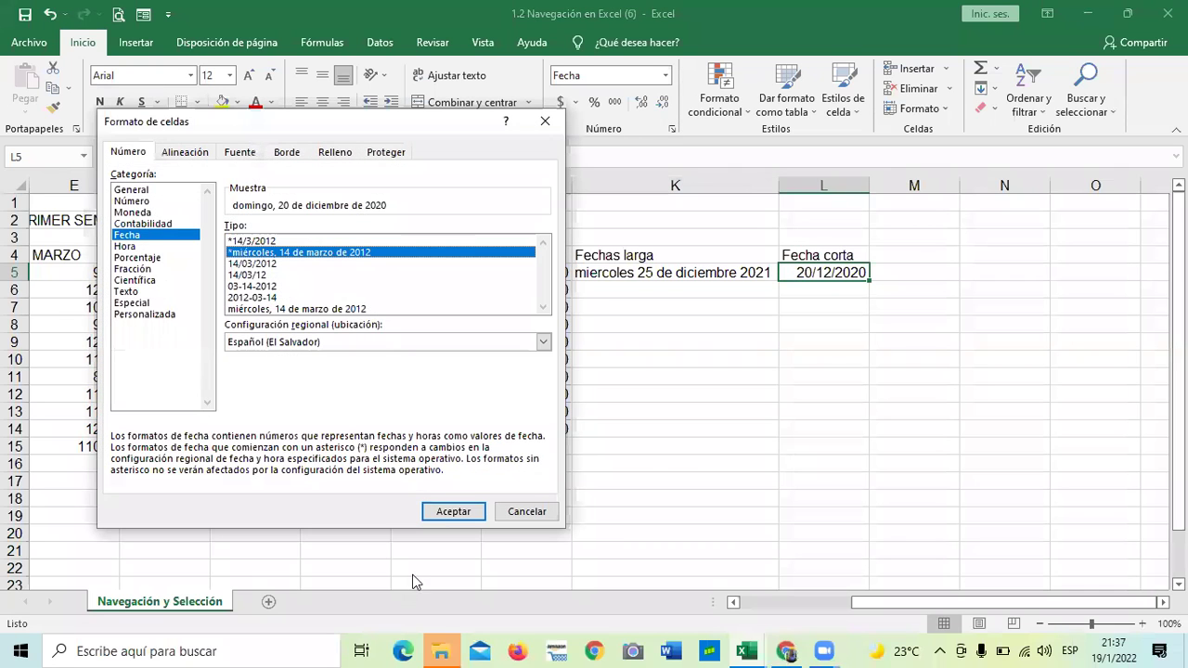
click(453, 511)
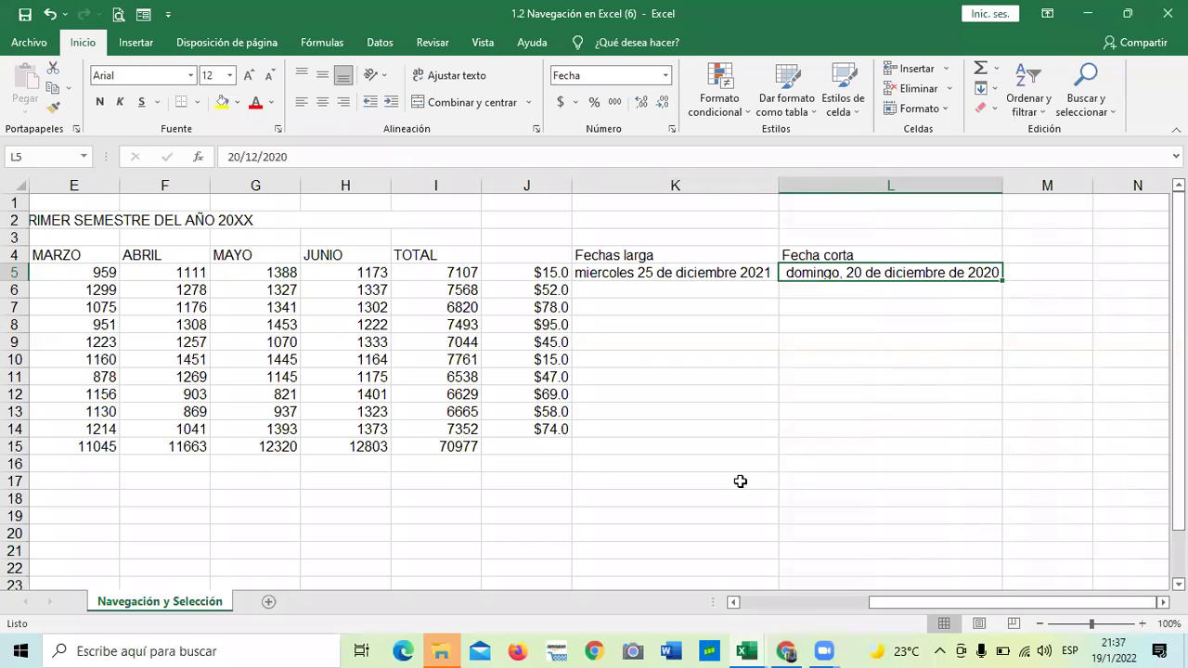
click(740, 516)
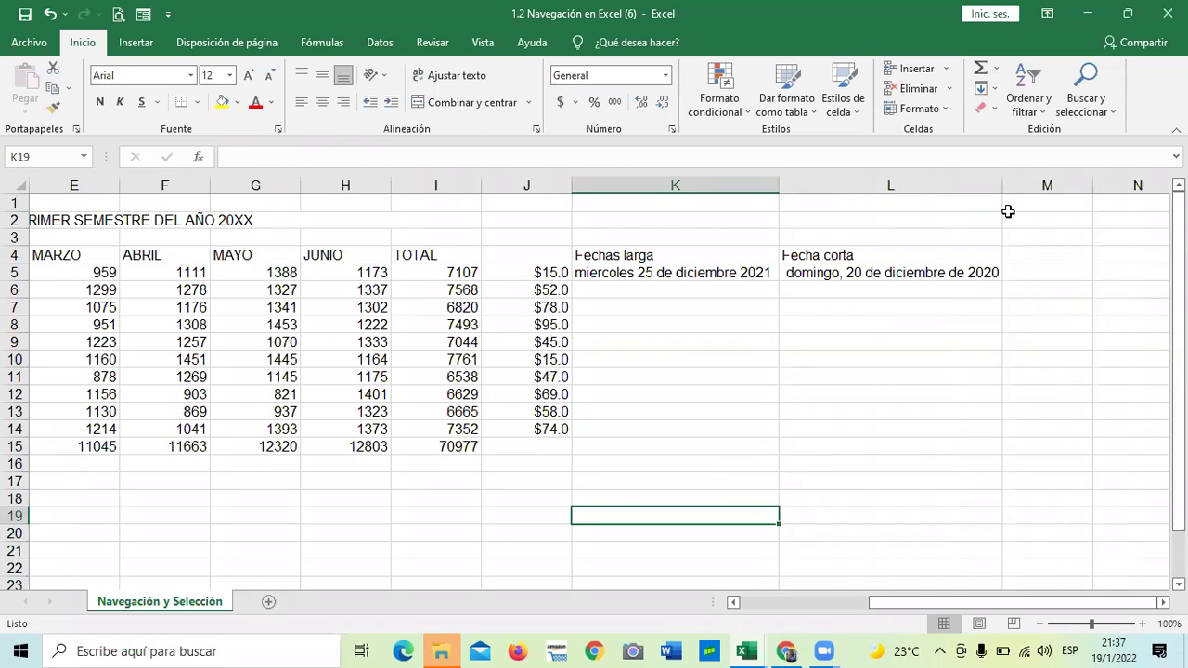
Widen column L to fit the long date and reselect L5
drag(1003, 186, 1012, 185)
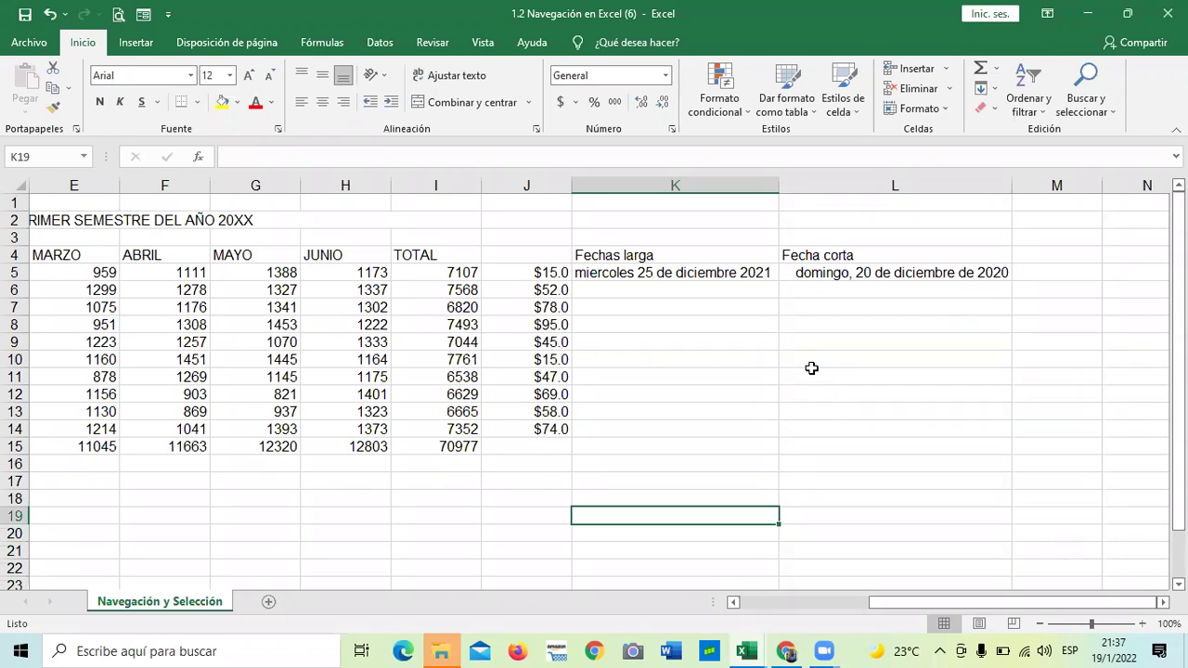
click(870, 379)
click(884, 269)
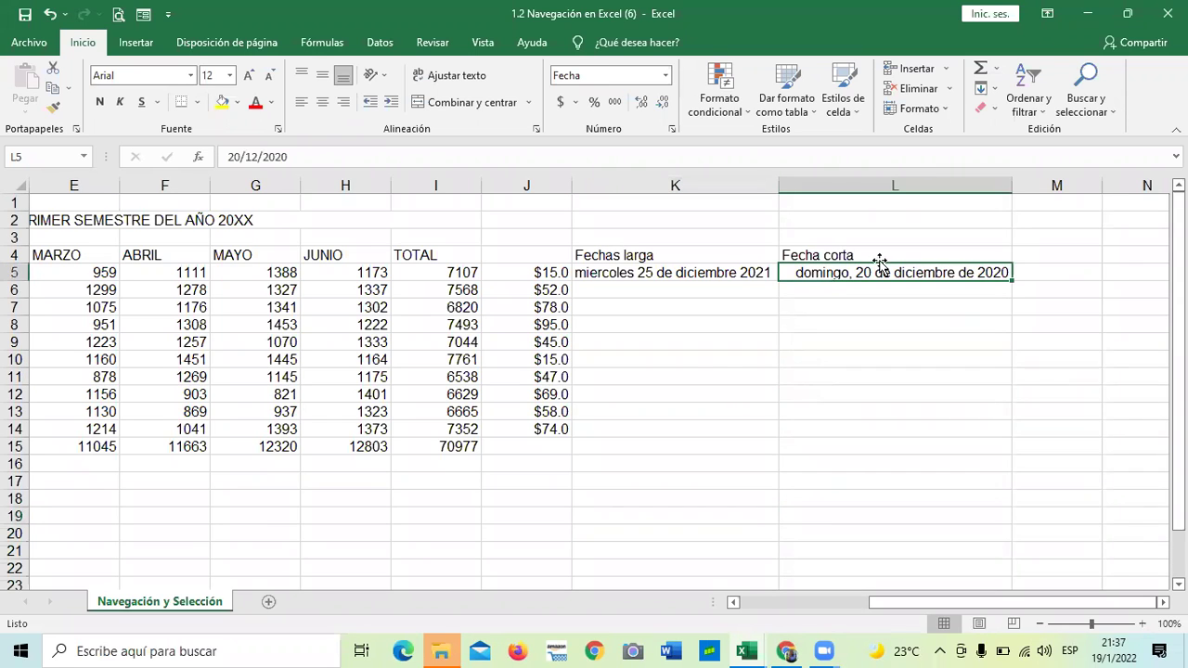
click(673, 128)
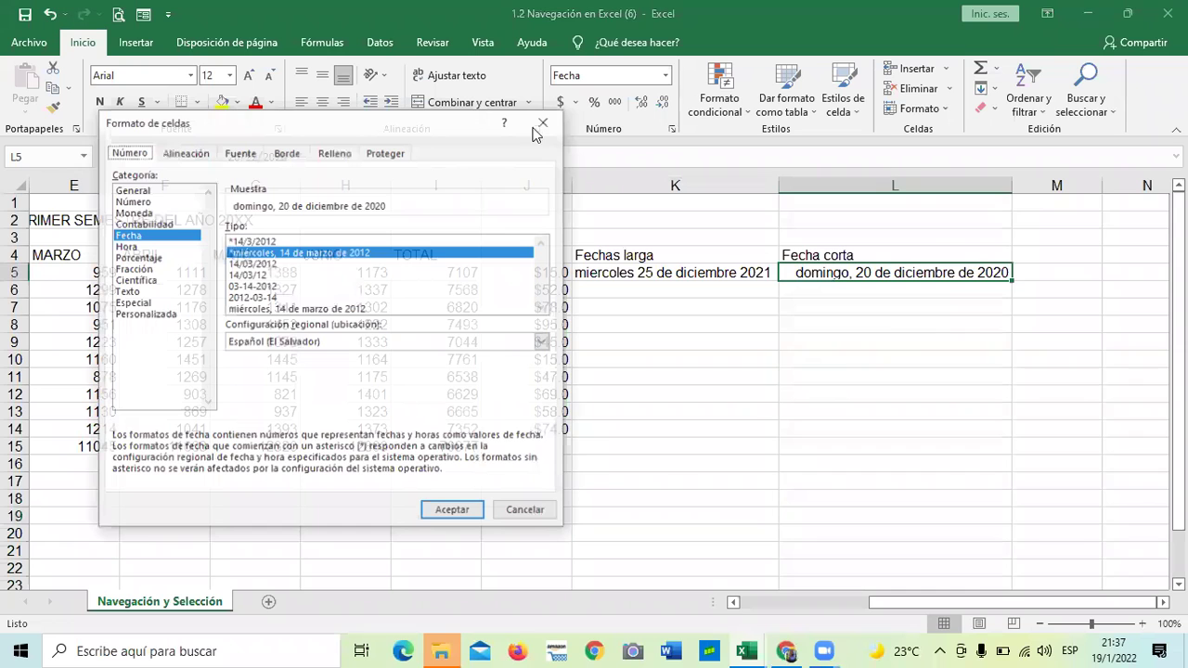
Format L5 as the short date 20/12/2020 and apply the same short type to K5
click(262, 264)
click(258, 243)
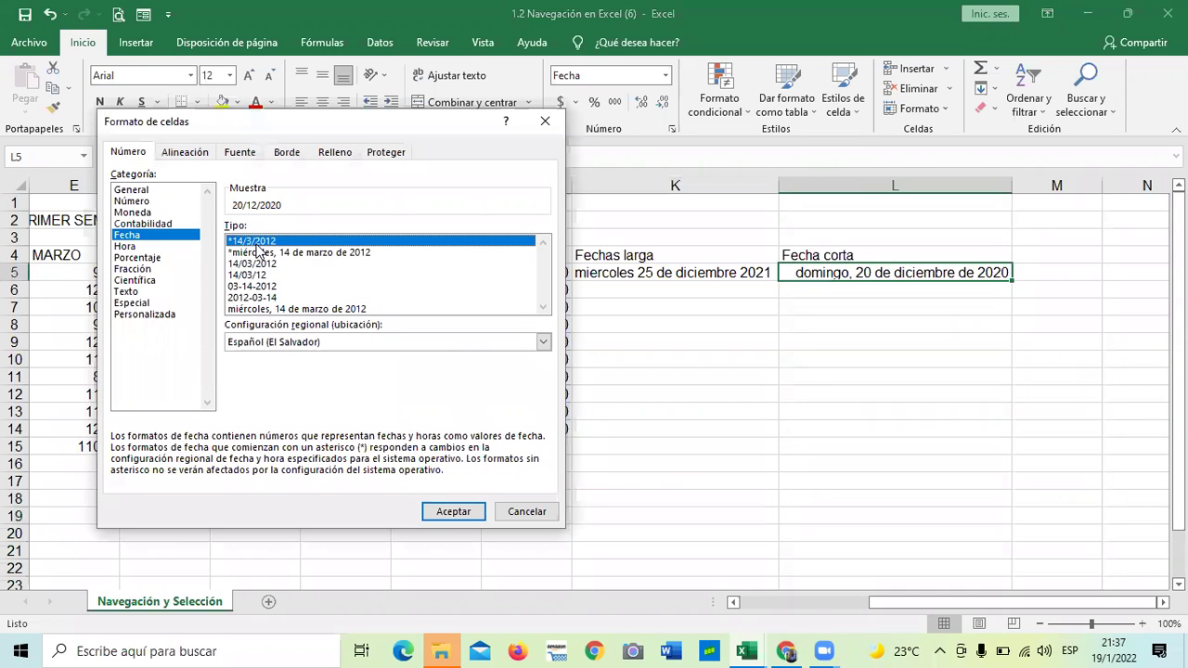
click(454, 511)
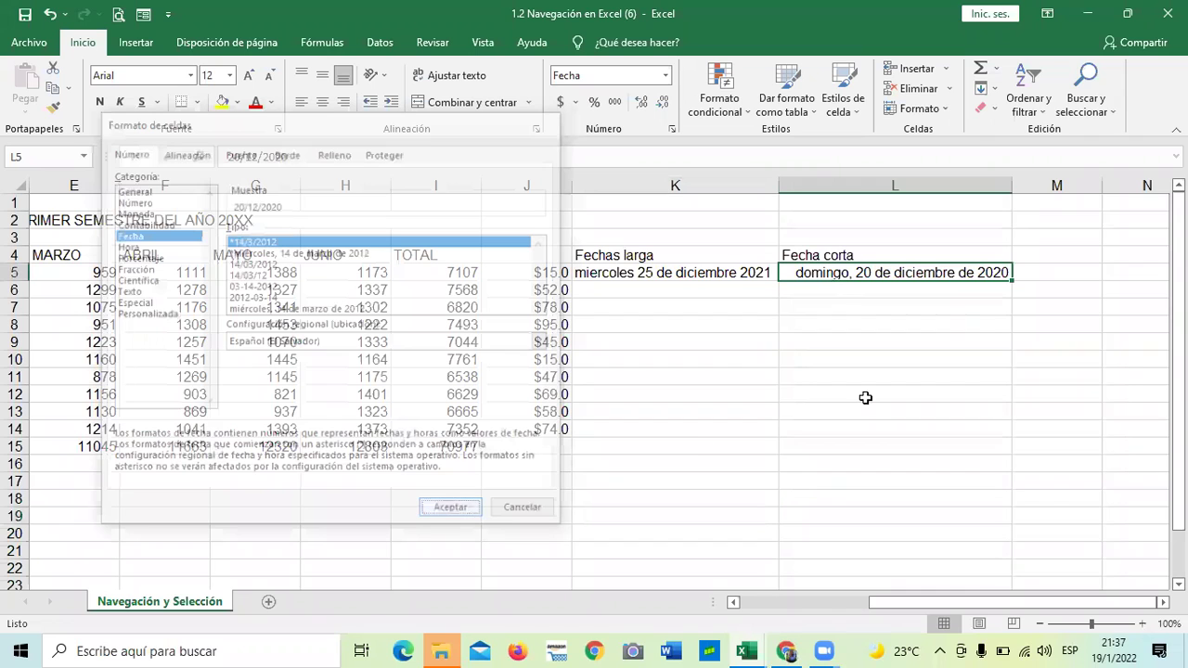
click(719, 272)
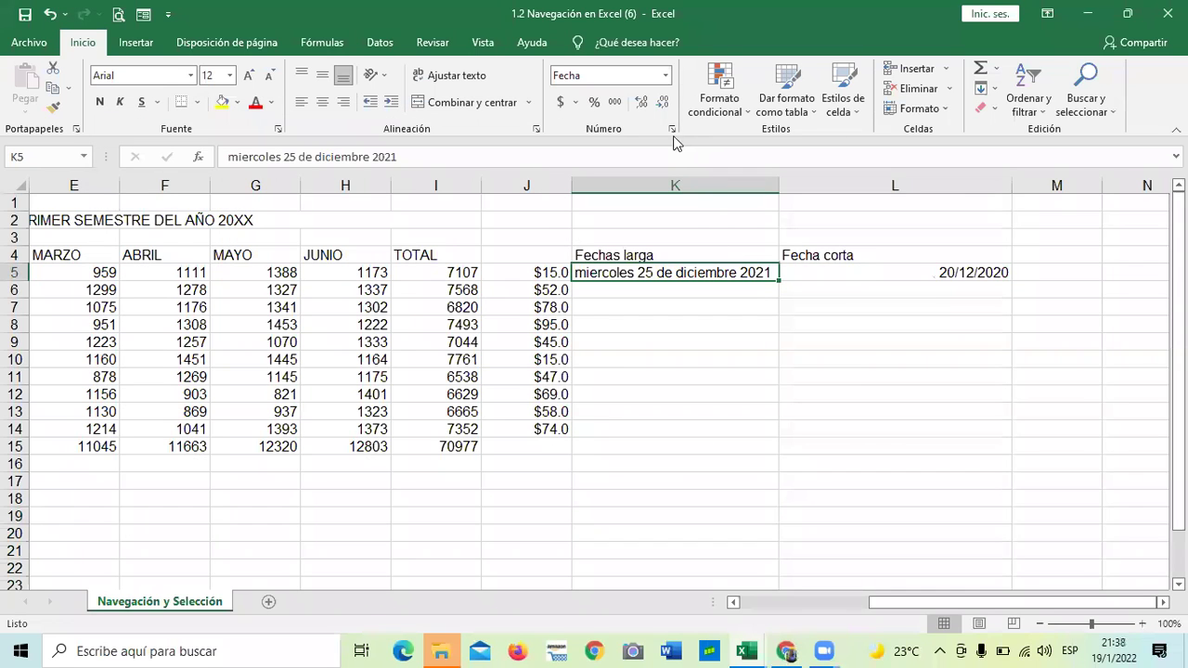
click(671, 128)
click(256, 243)
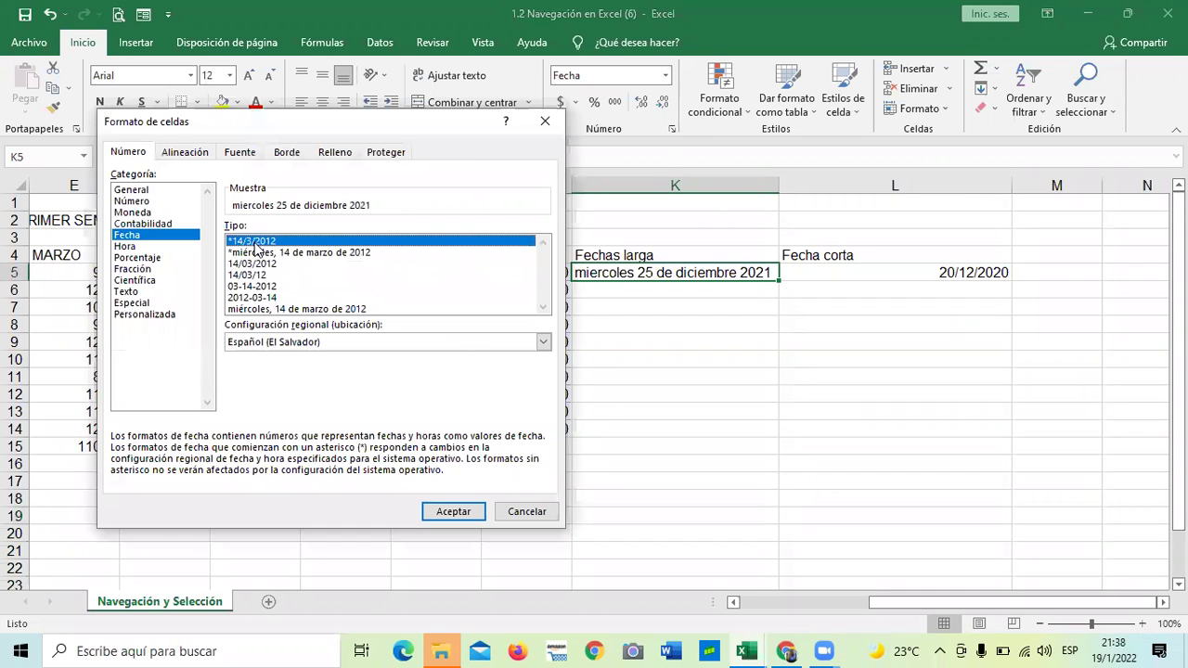
click(456, 510)
Delete 'miercoles' from K5, leaving '25 de diciembre 2021'
click(652, 457)
click(652, 273)
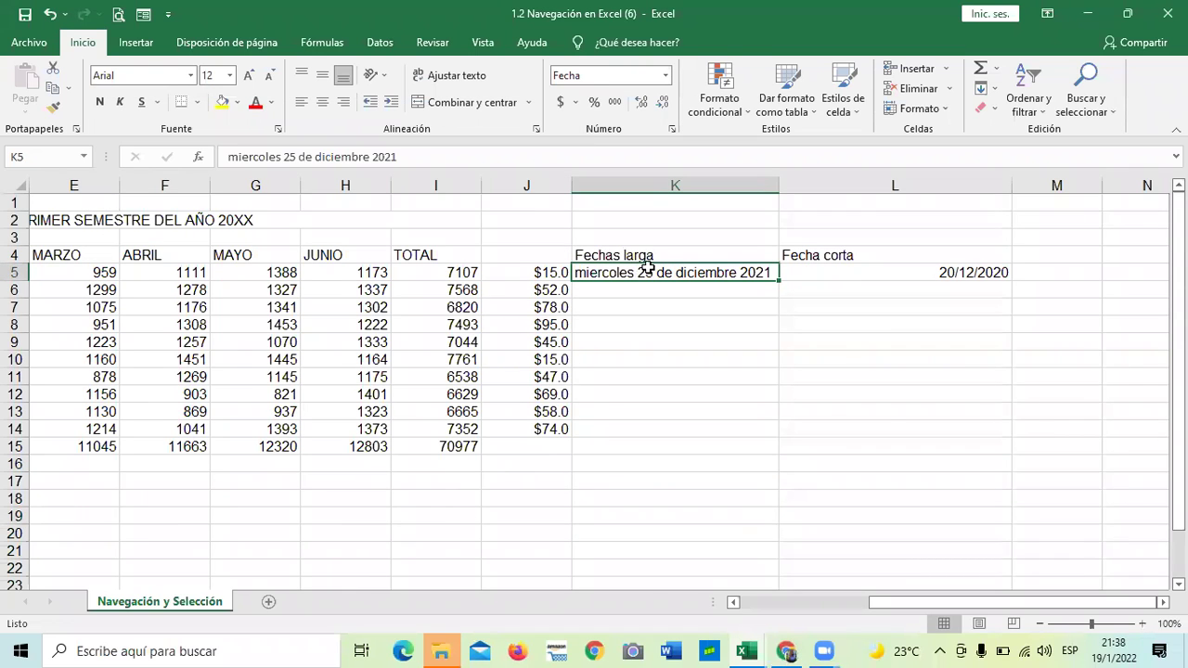
click(687, 373)
click(664, 279)
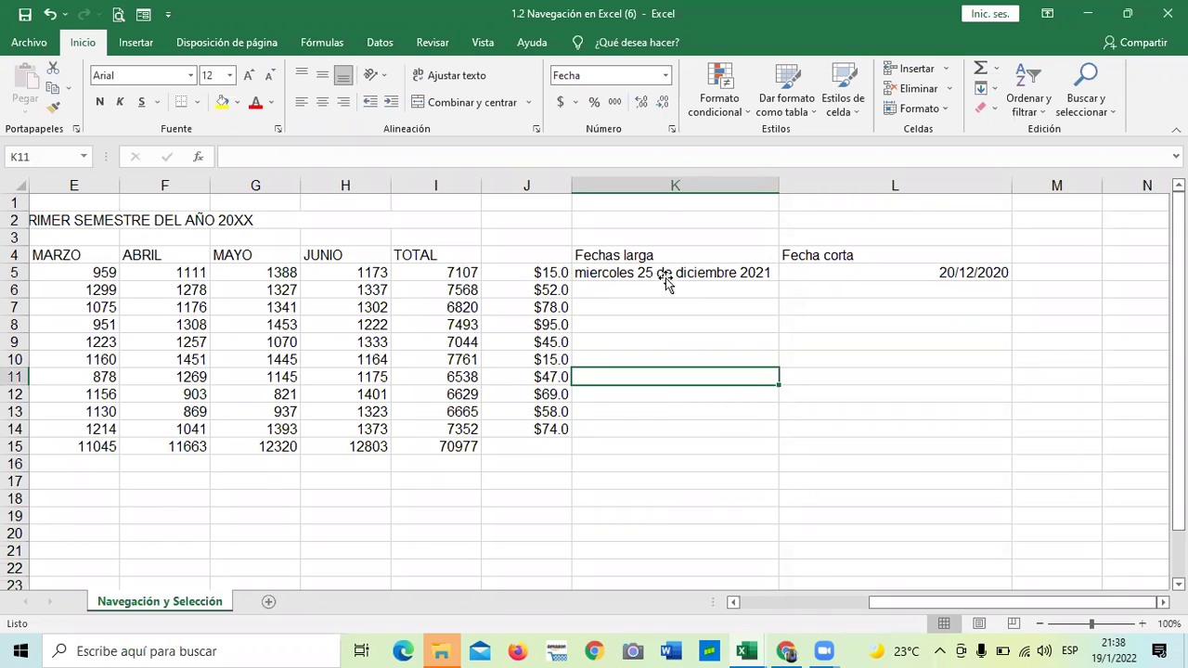
click(671, 129)
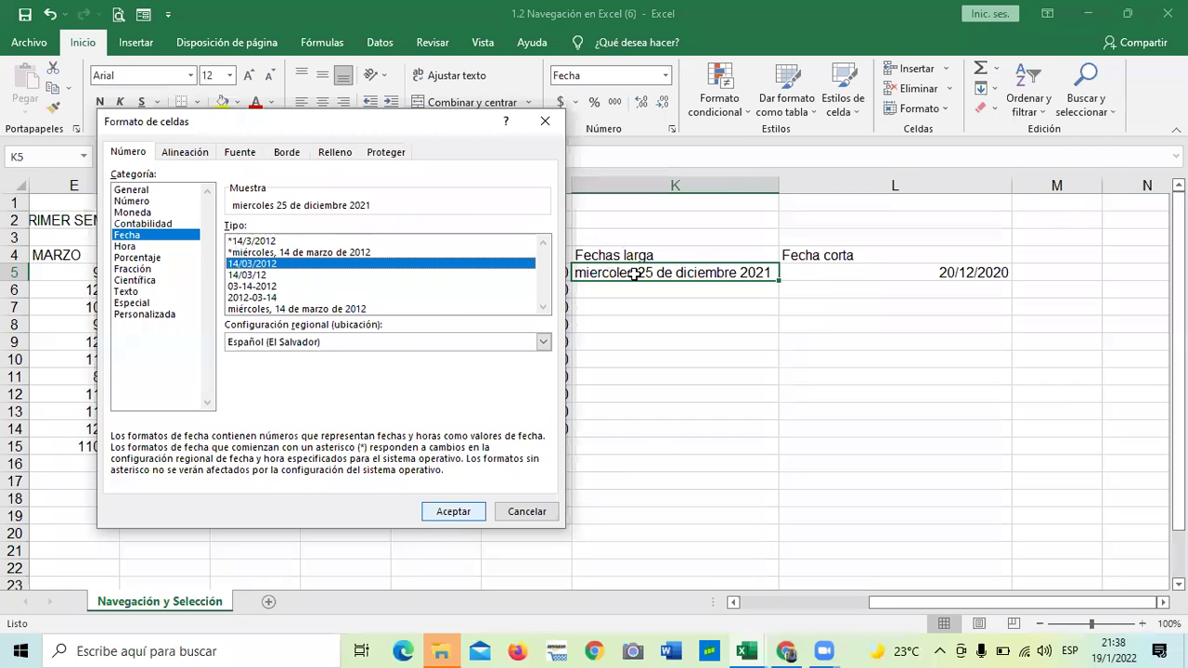
key(Escape)
double_click(634, 275)
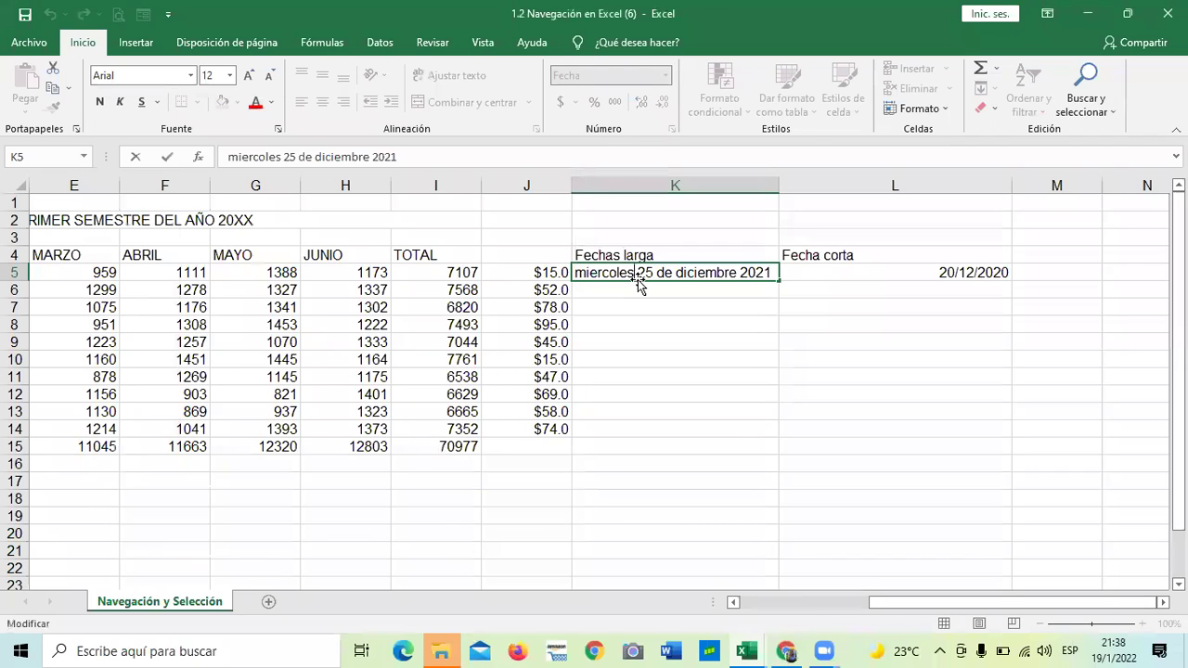
key(BackSpace)
key(BackSpace)
key(BackSpace)
key(BackSpace)
key(BackSpace)
key(BackSpace)
key(BackSpace)
key(BackSpace)
key(BackSpace)
key(Return)
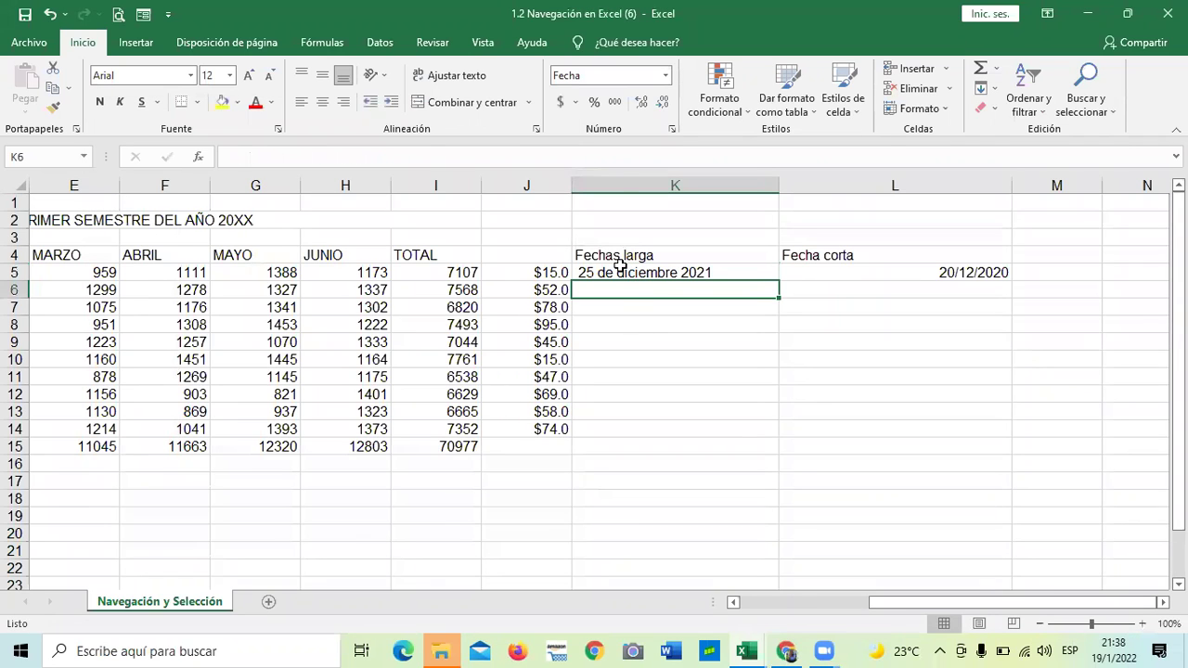
Recheck K5's number format with Ctrl+1, then clear K5 for a new date
key(Up)
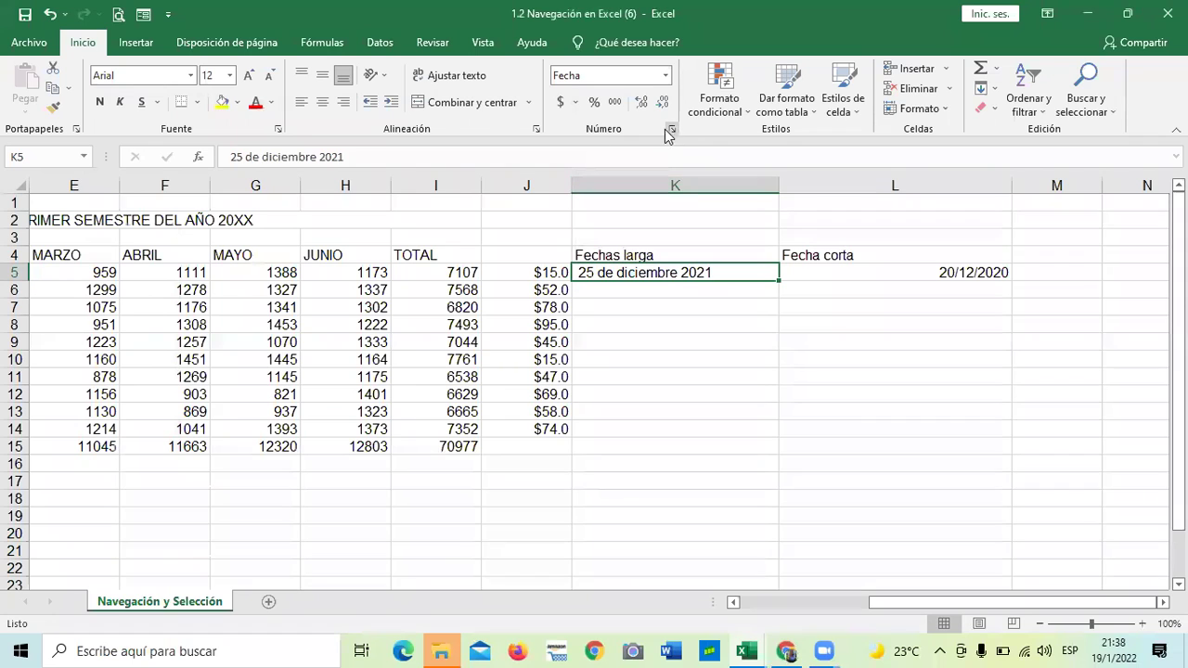
key(ctrl+1)
click(454, 511)
key(ctrl+1)
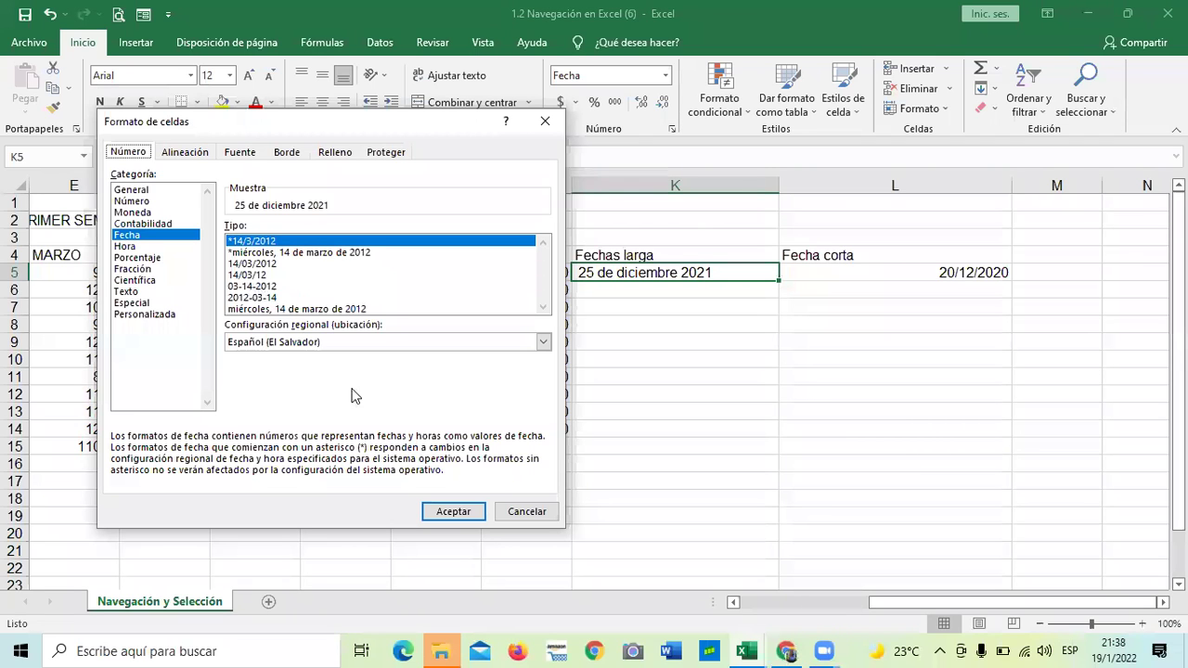
click(464, 511)
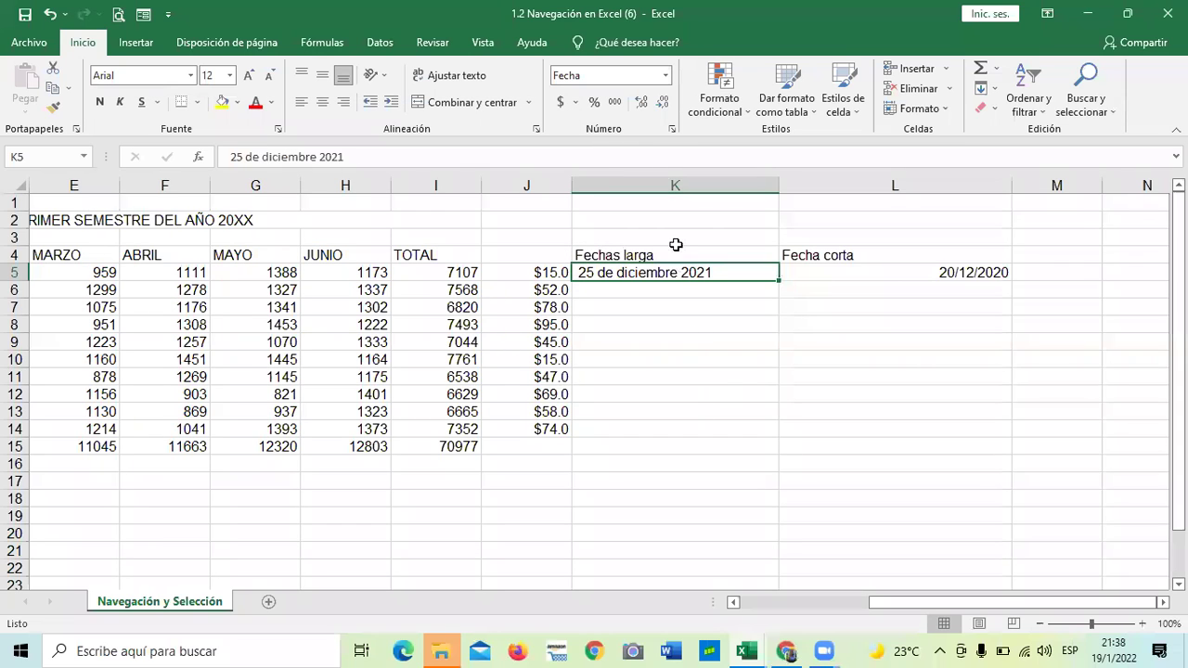
click(668, 341)
click(611, 302)
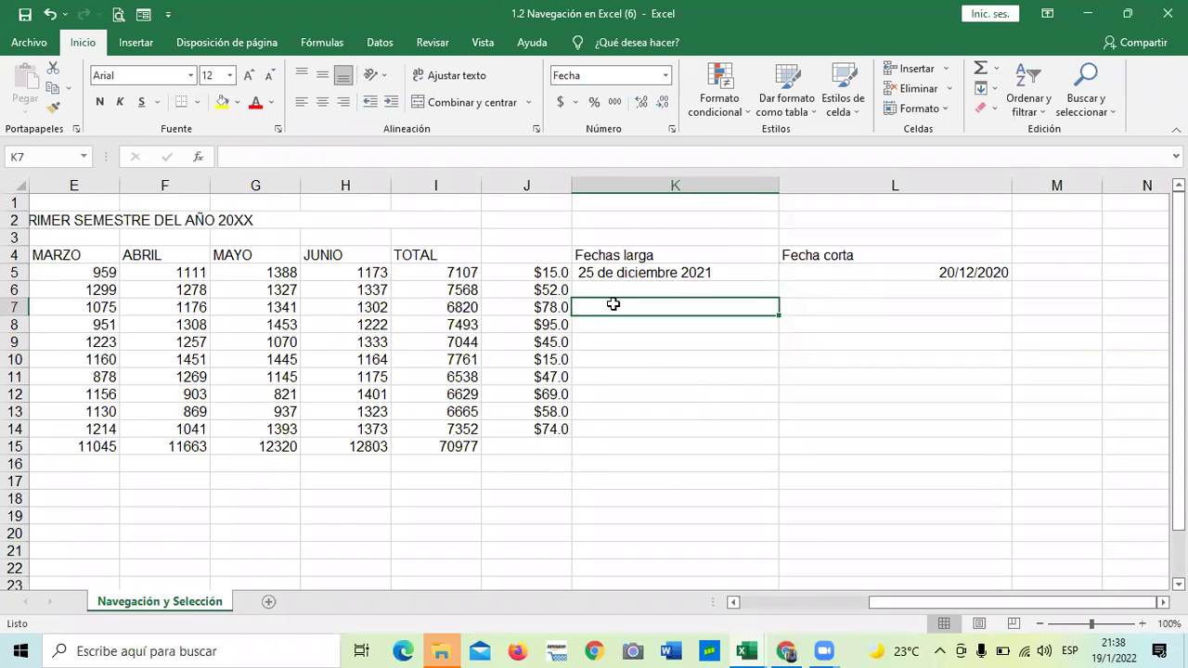
click(636, 278)
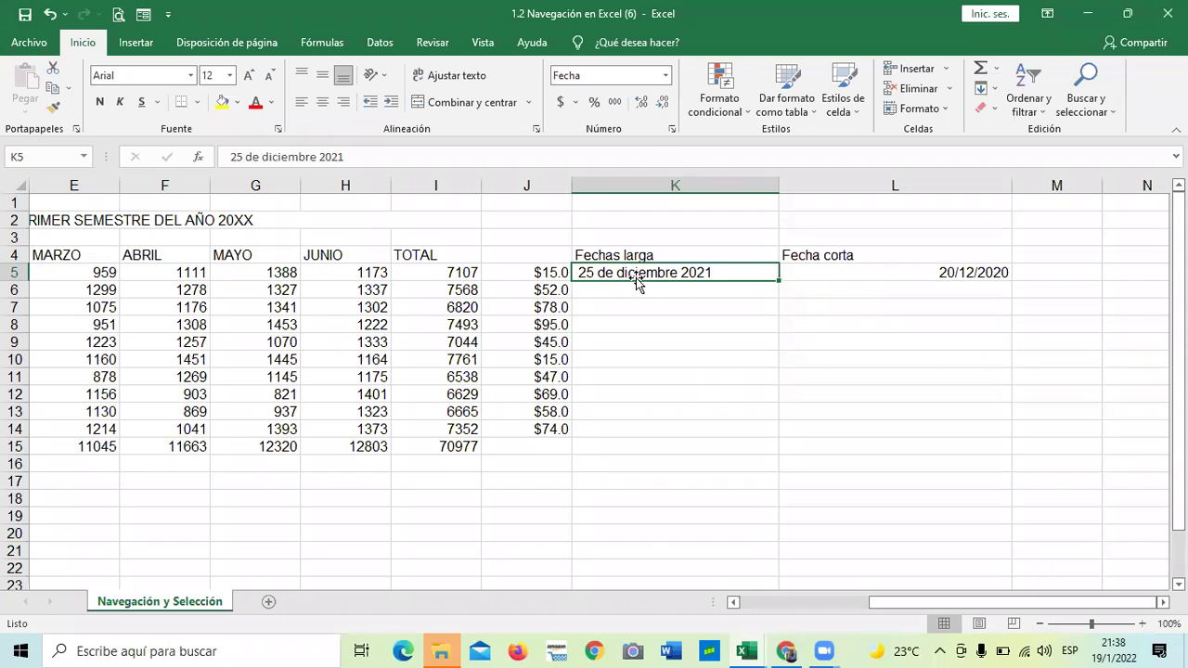
key(BackSpace)
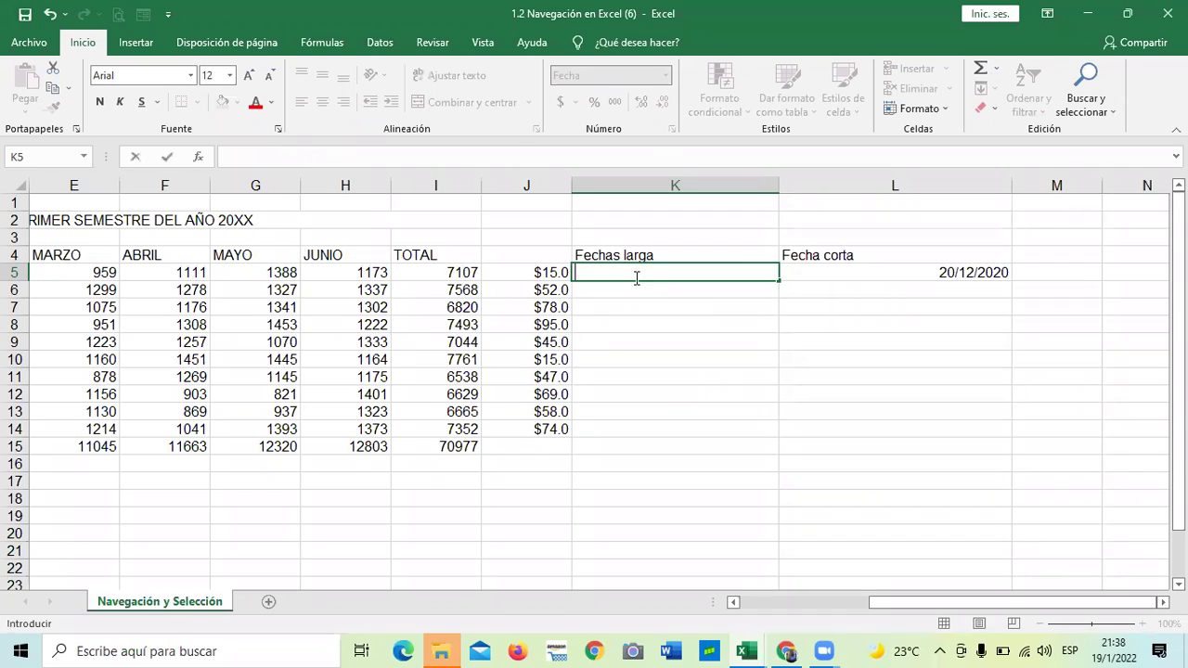
Type 'martes 18 de febrero 2022' into K5, fixing the spacing and year position
text(martes 18)
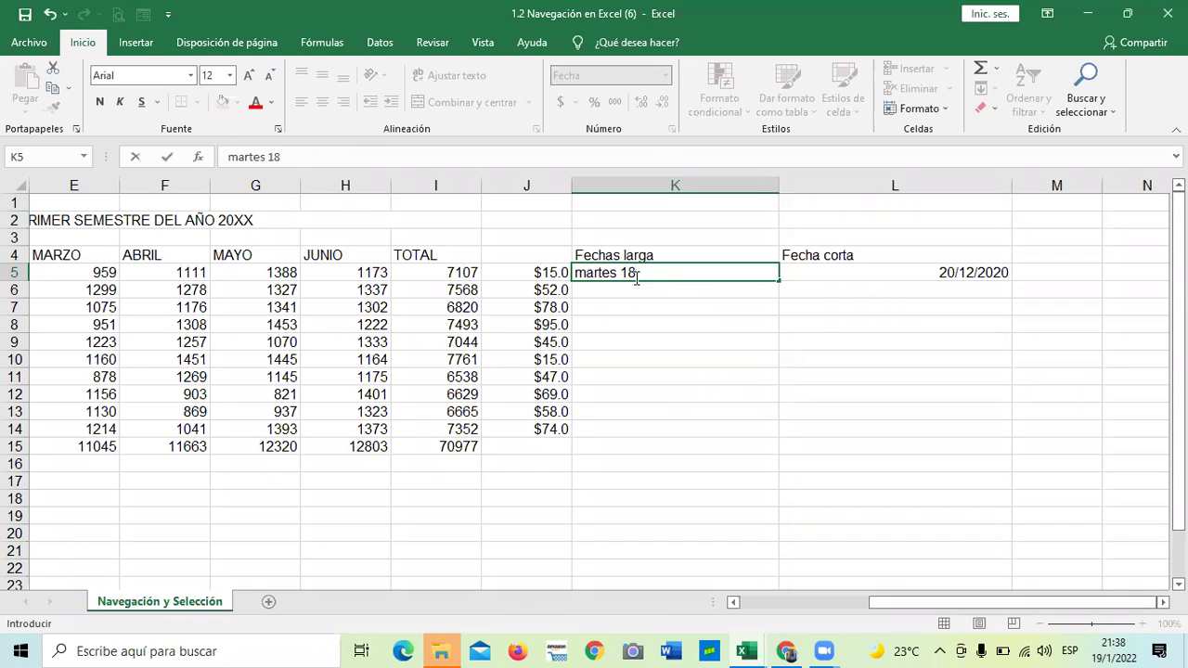
text( defebrero)
key(F2)
key(Left)
key(Left)
key(Left)
key(Left)
key(Left)
key(Left)
key(Left)
text(2022)
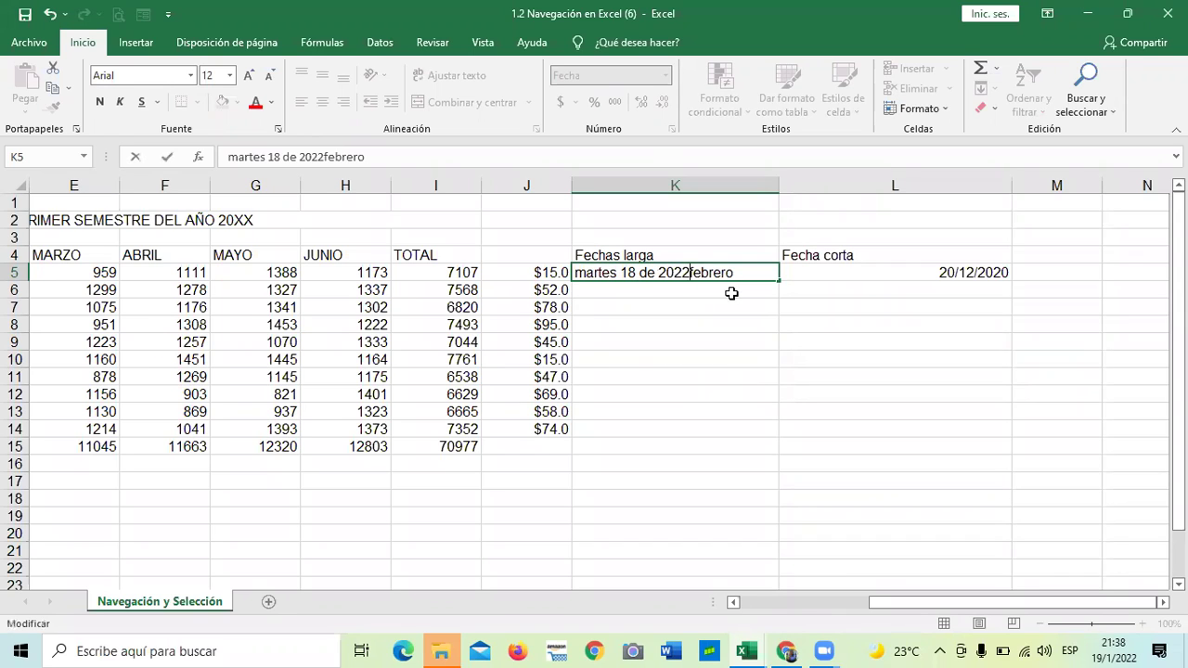
key(BackSpace)
key(BackSpace)
key(BackSpace)
key(BackSpace)
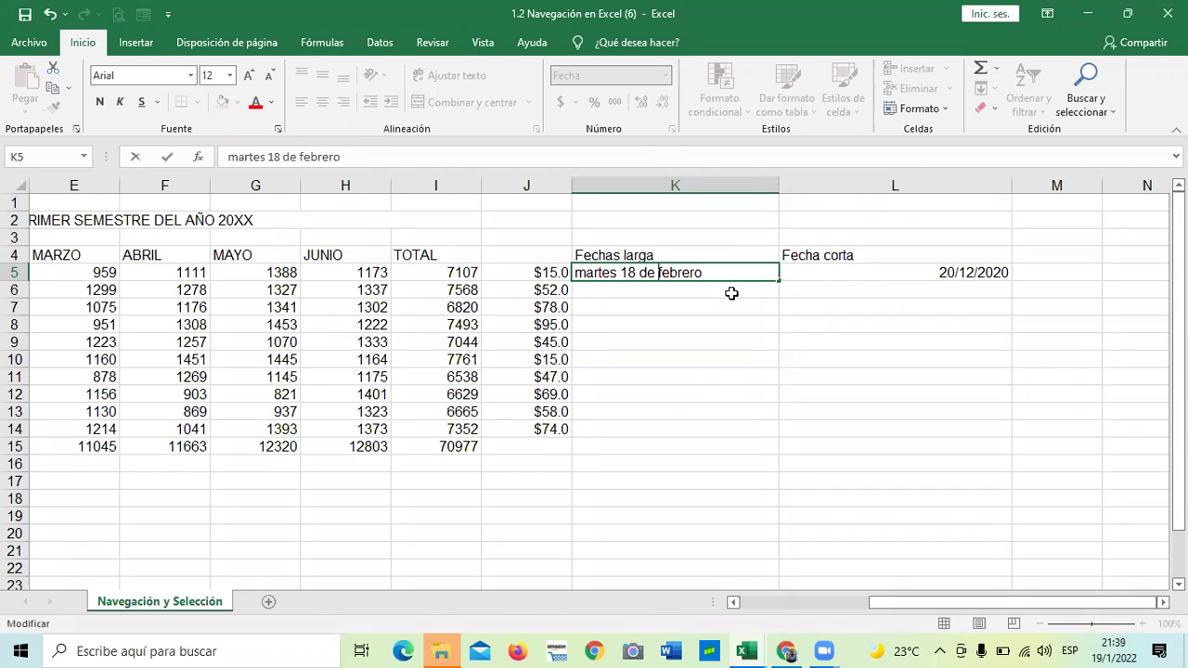
key(shift+End)
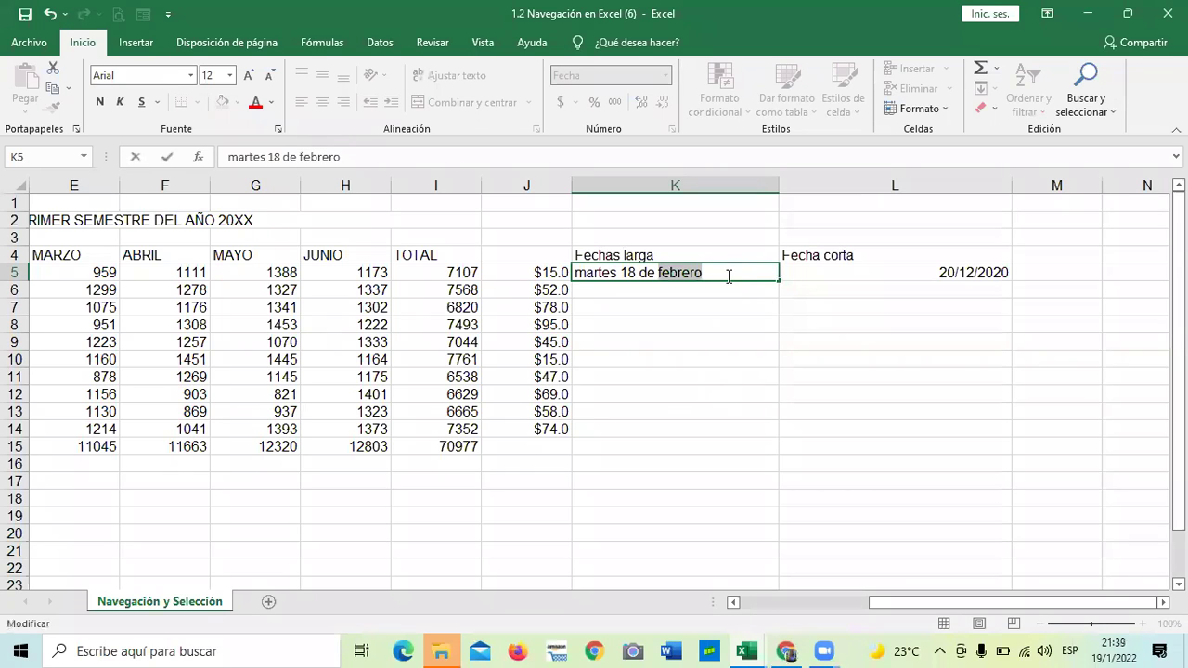
click(728, 276)
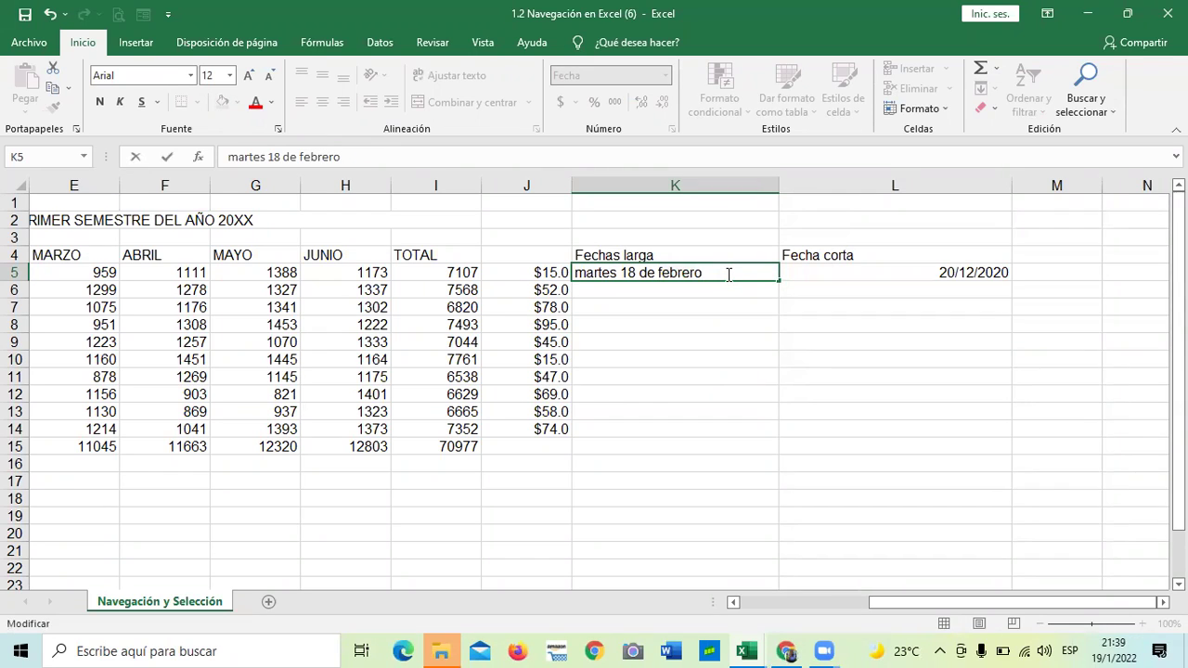
text(2022)
click(683, 462)
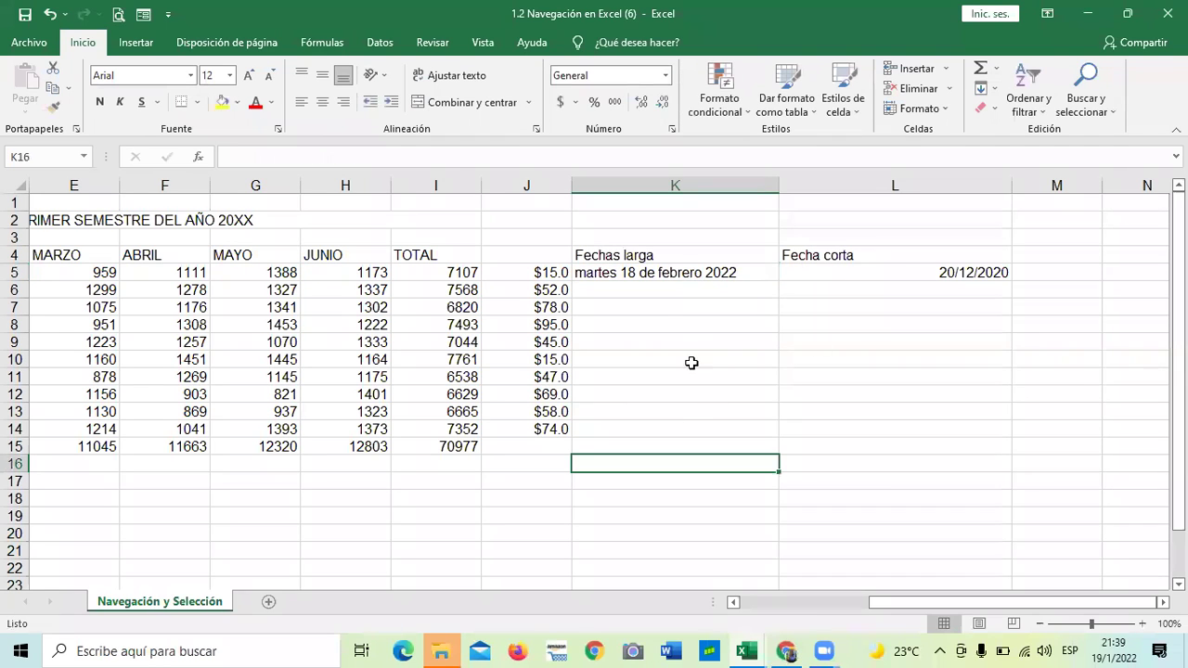
Apply the *14/3/2012 Fecha format to K4:K14 in the Fechas larga column
drag(691, 414, 705, 262)
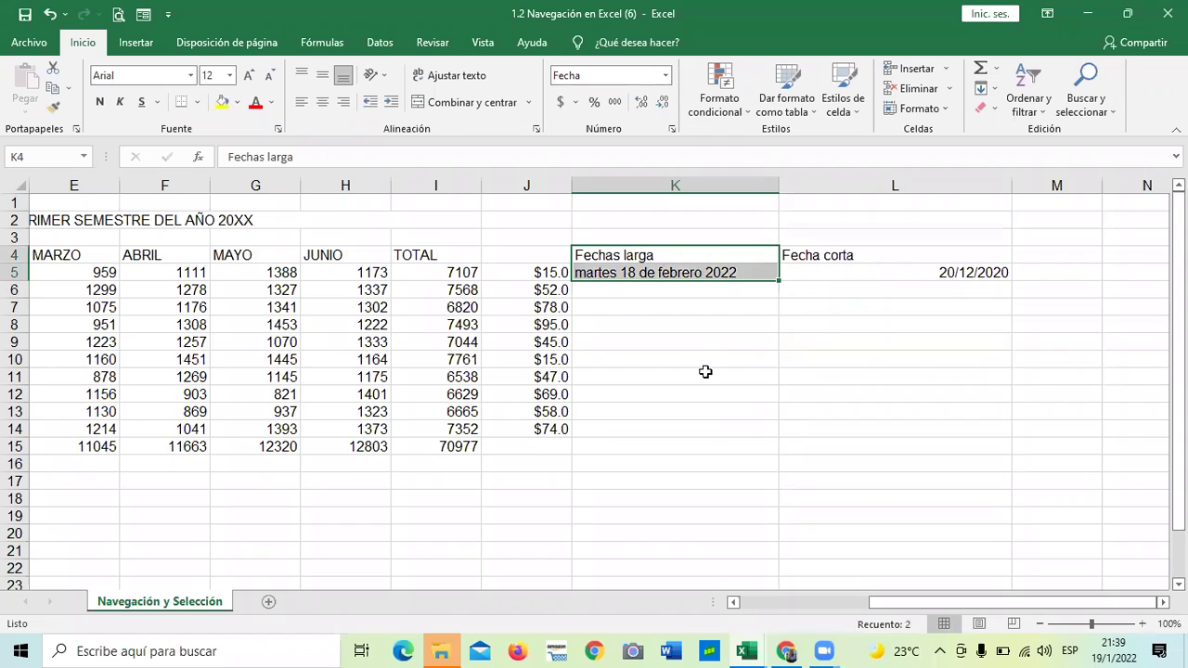
shift+click(705, 428)
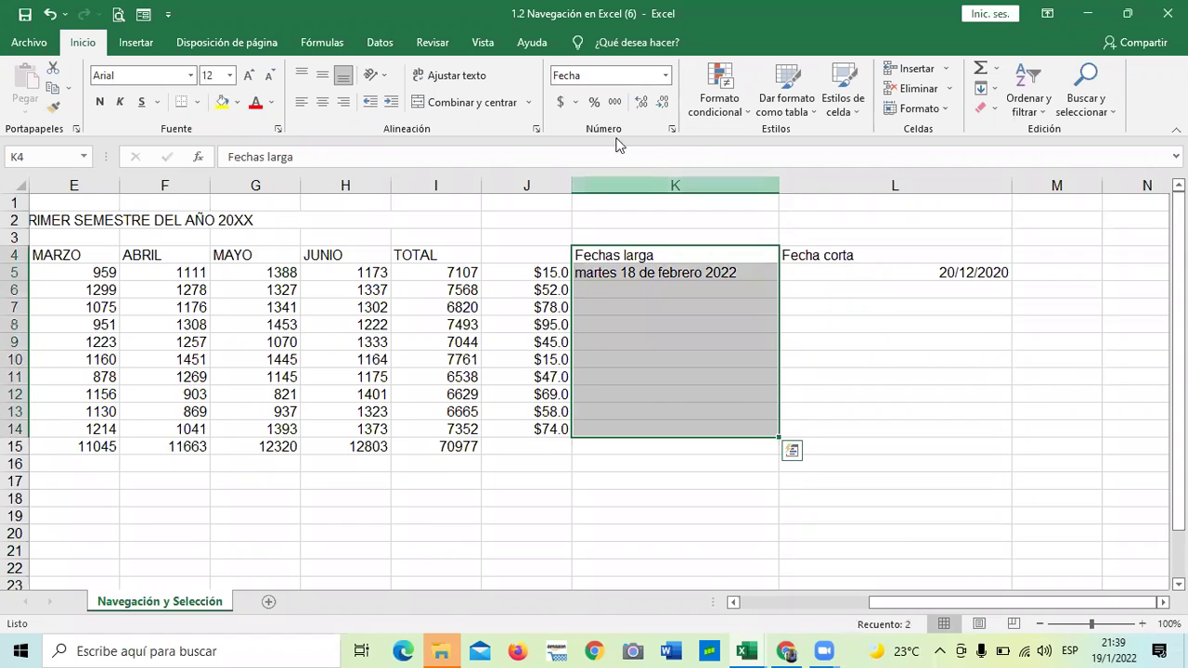
click(671, 129)
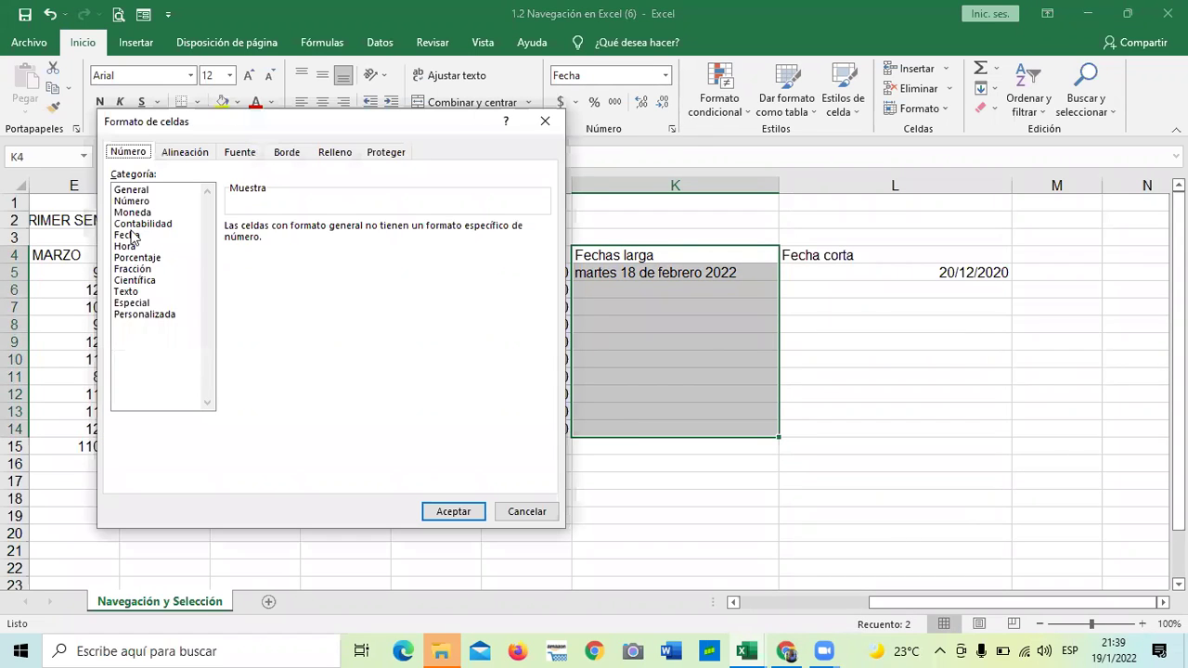
click(129, 238)
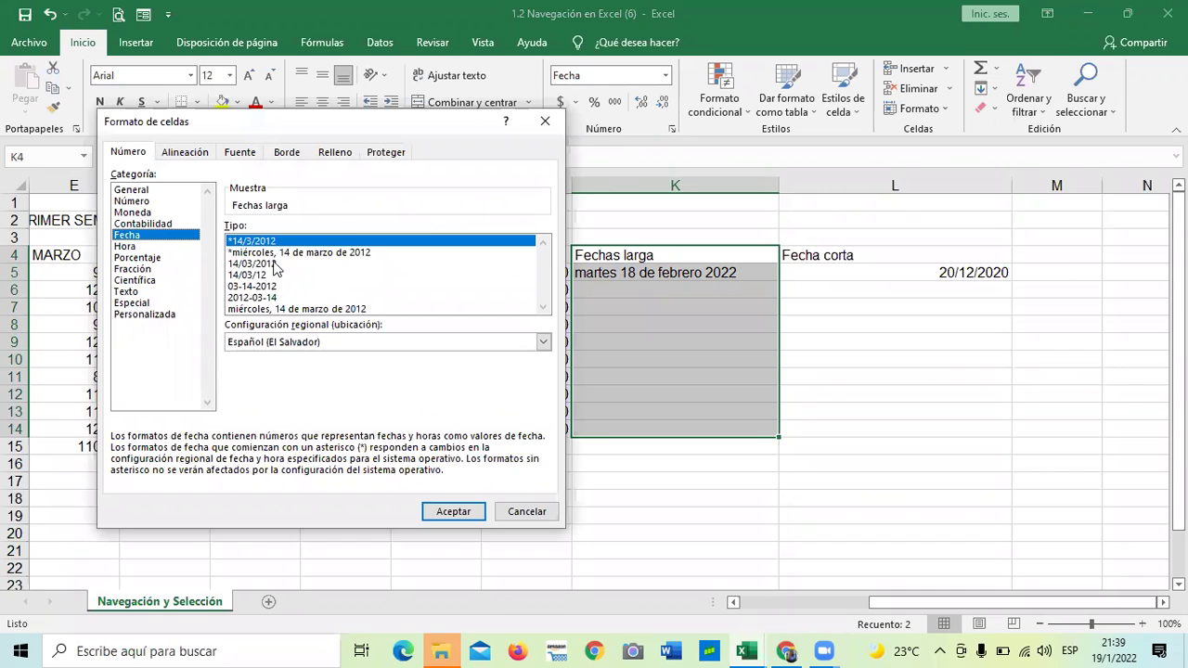
click(261, 265)
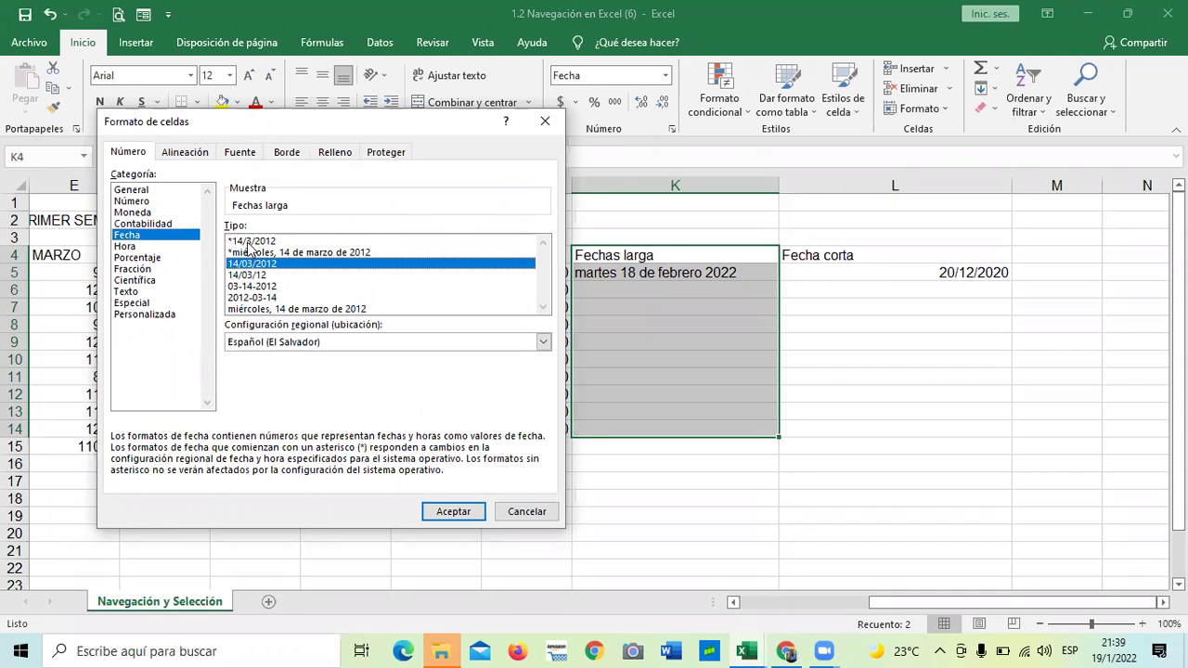
click(250, 242)
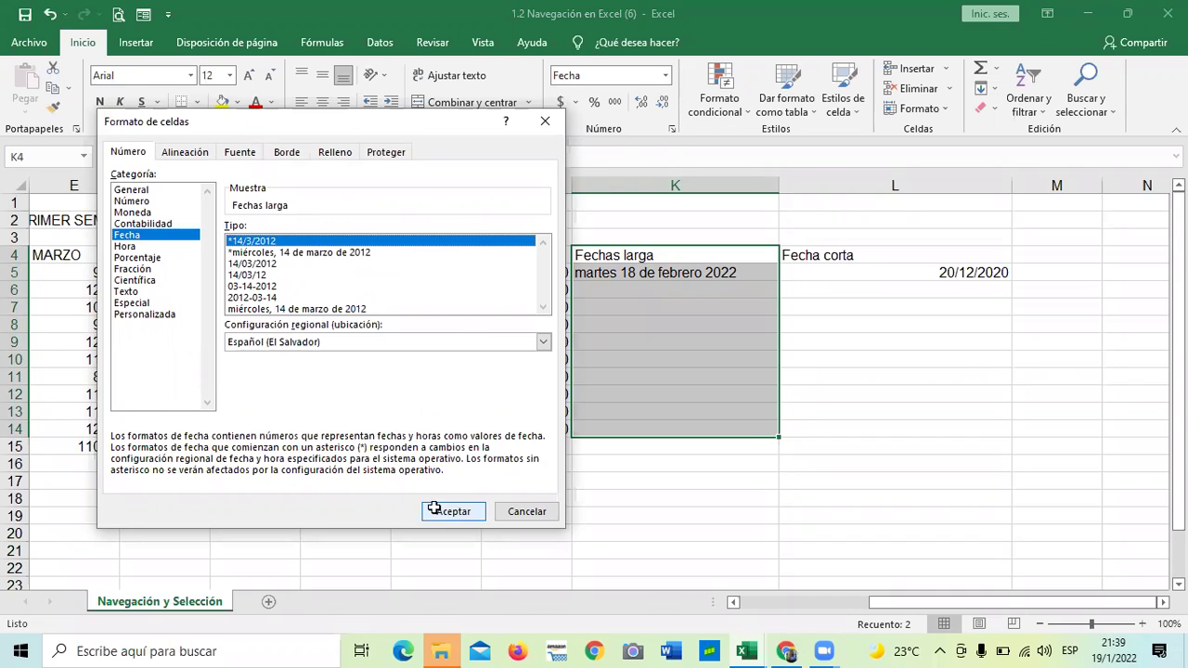
click(440, 511)
click(642, 270)
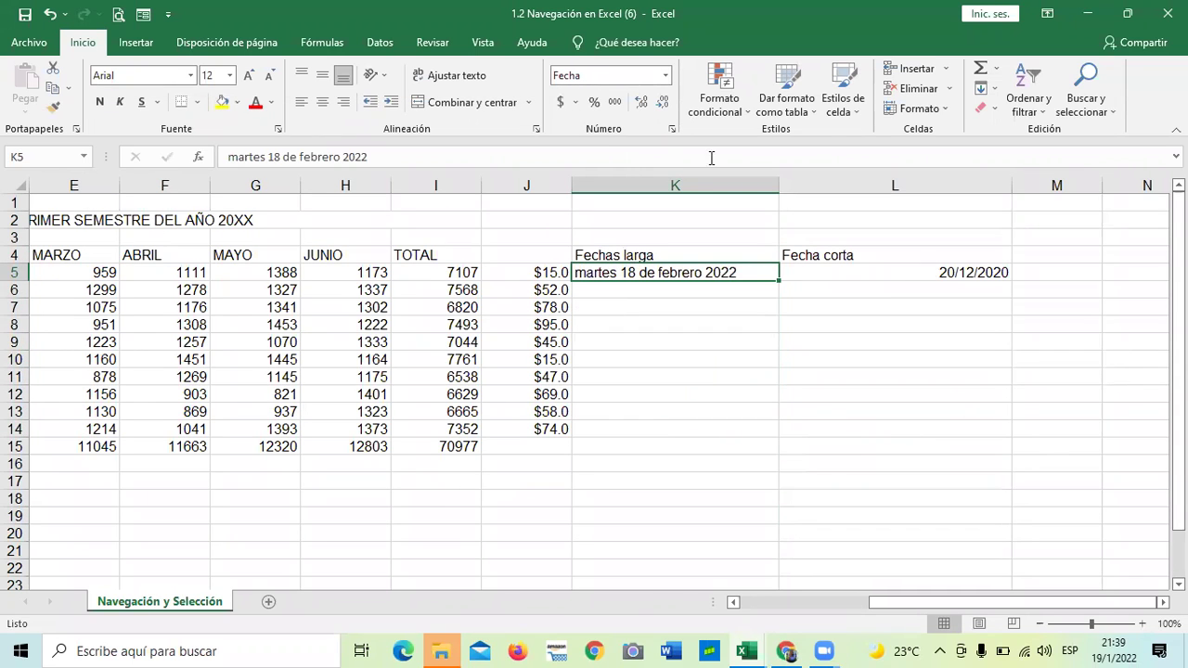
key(Right)
Format L5 as the long weekday date and add a comma after 'martes' in K5
click(671, 130)
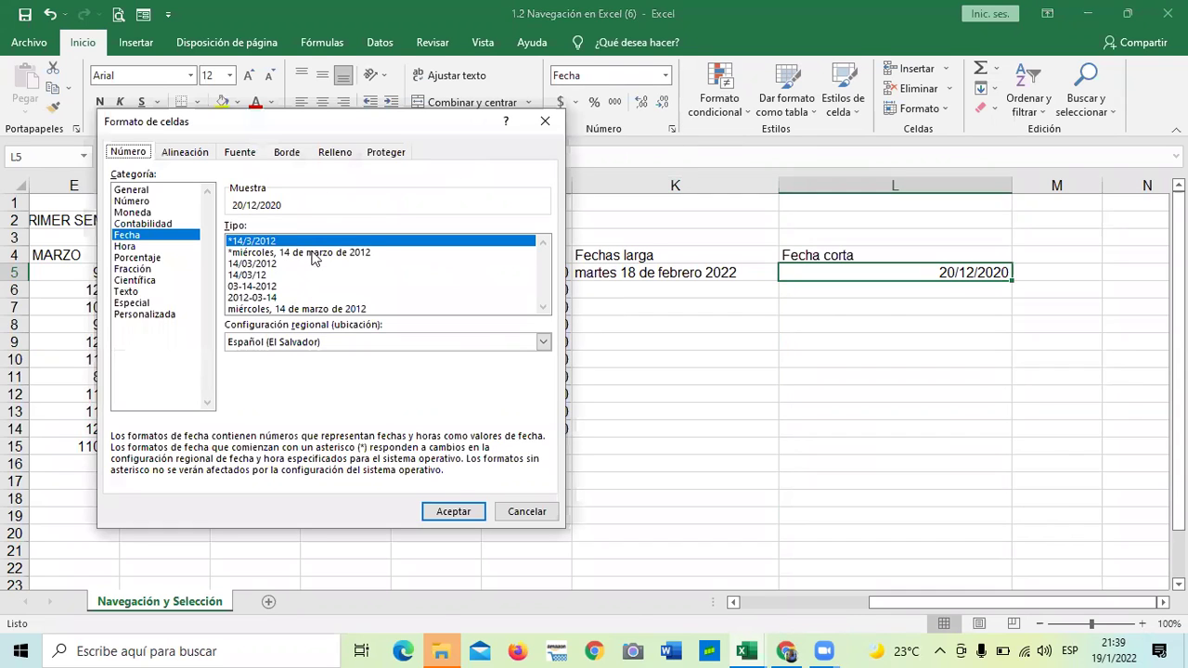
click(316, 253)
click(449, 513)
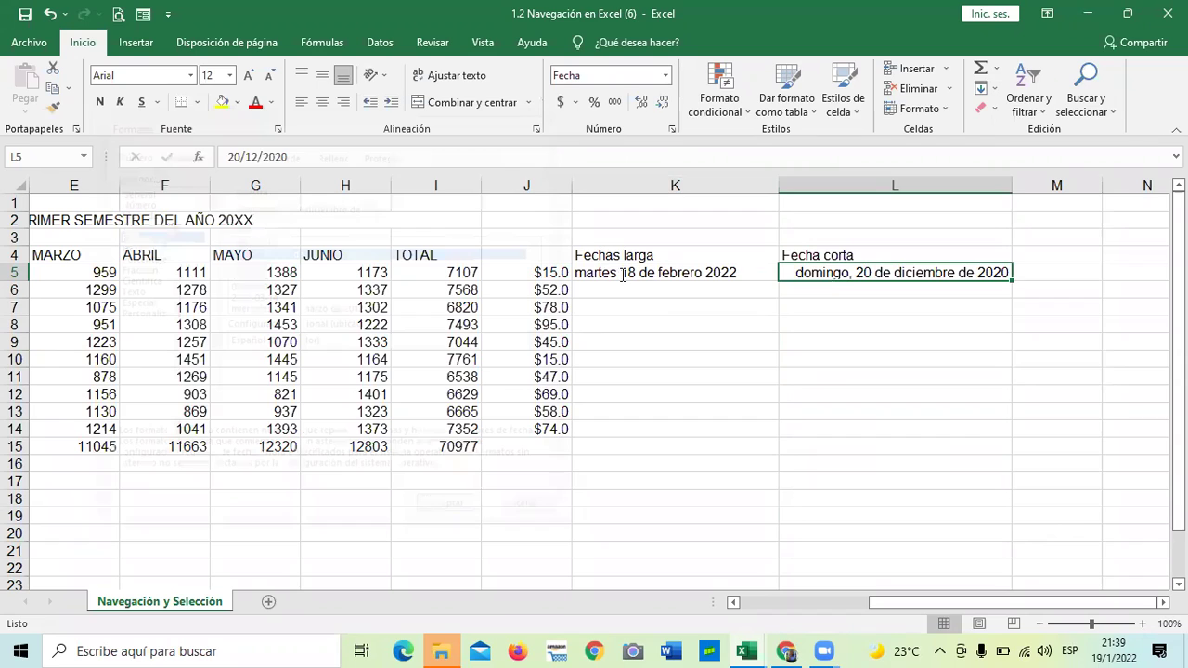
double_click(622, 275)
text(,)
key(Return)
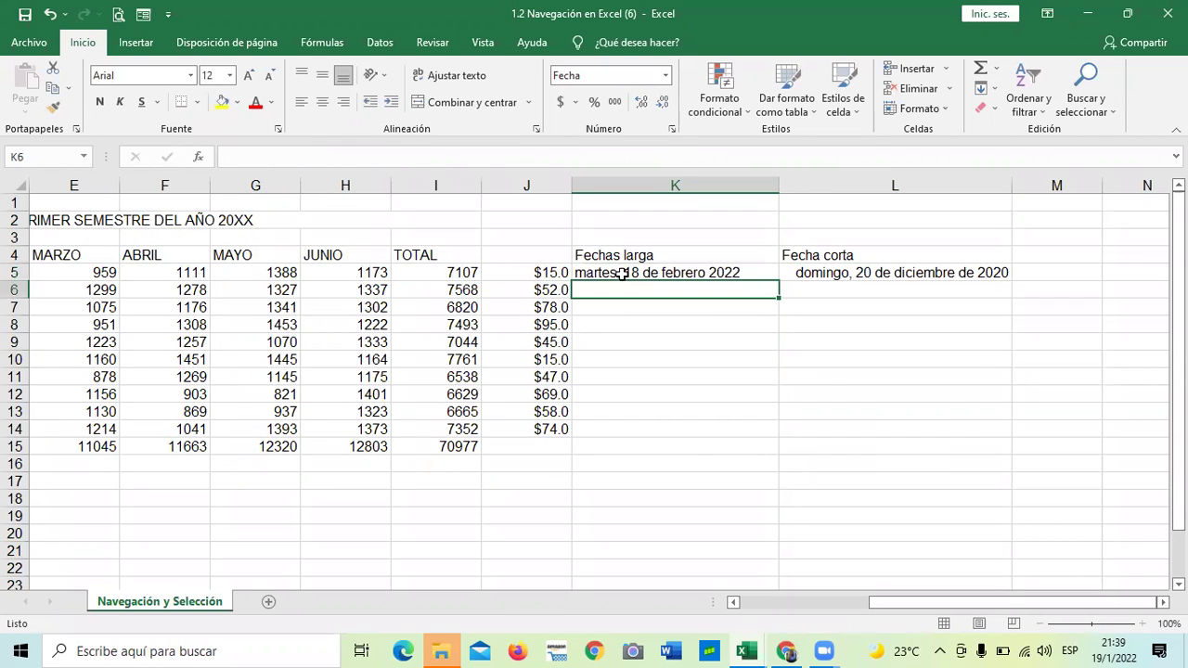
click(642, 377)
Try the 14/03/2012 and *14/3/2012 date types on K5
click(636, 273)
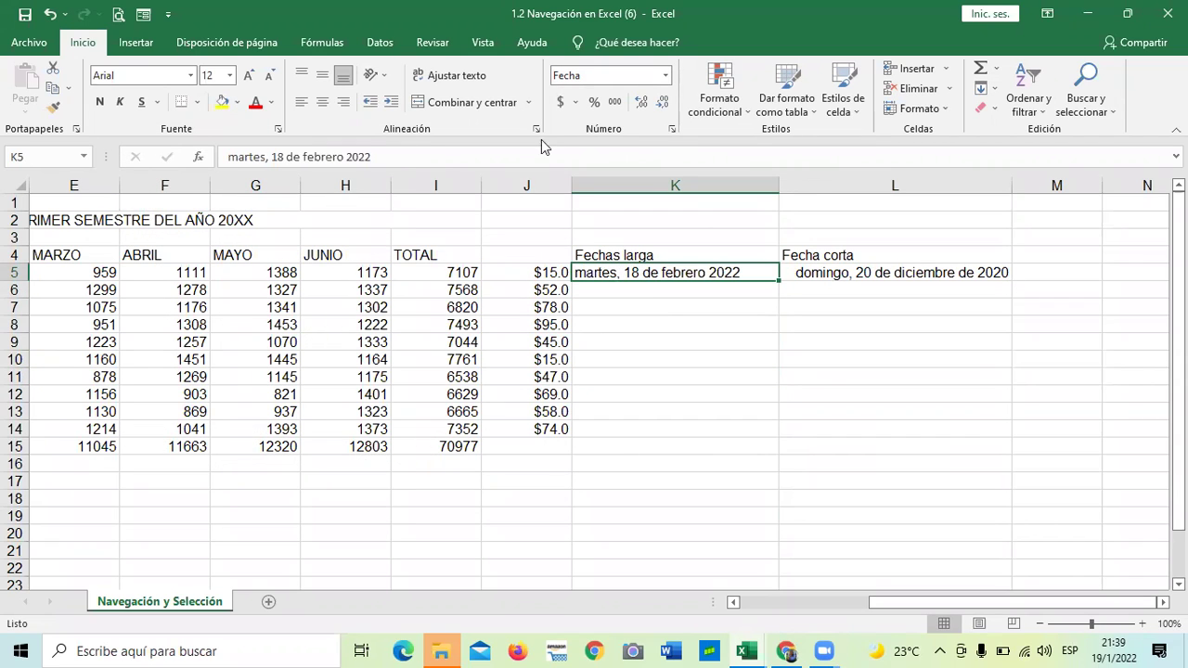
click(671, 129)
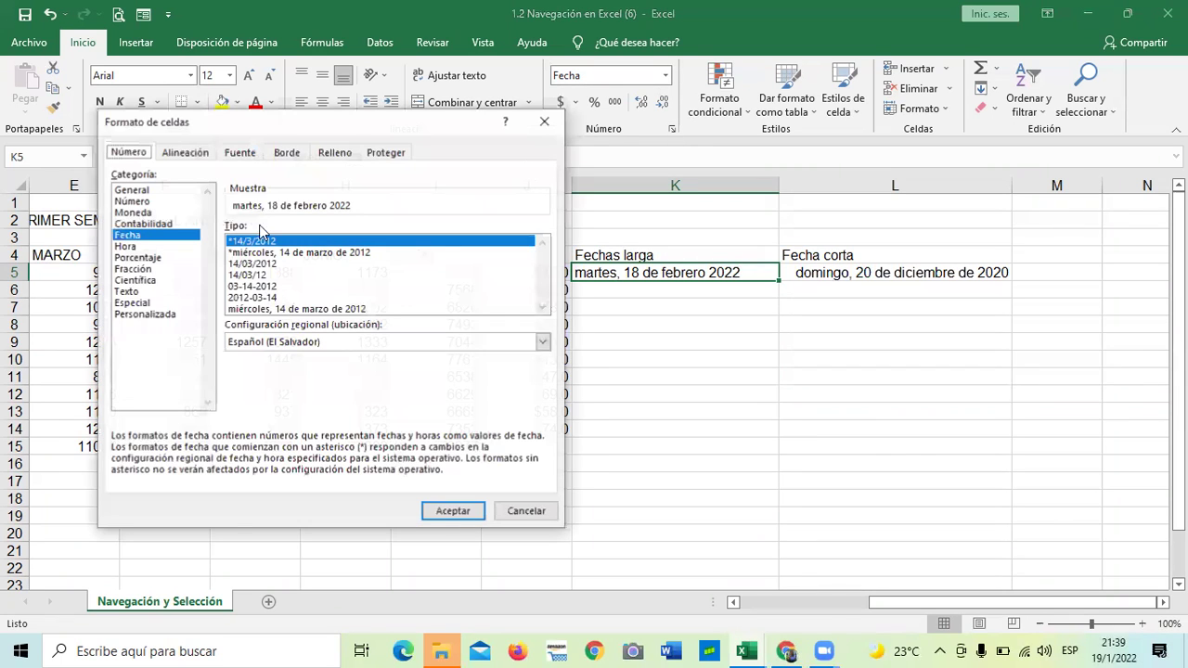
click(248, 264)
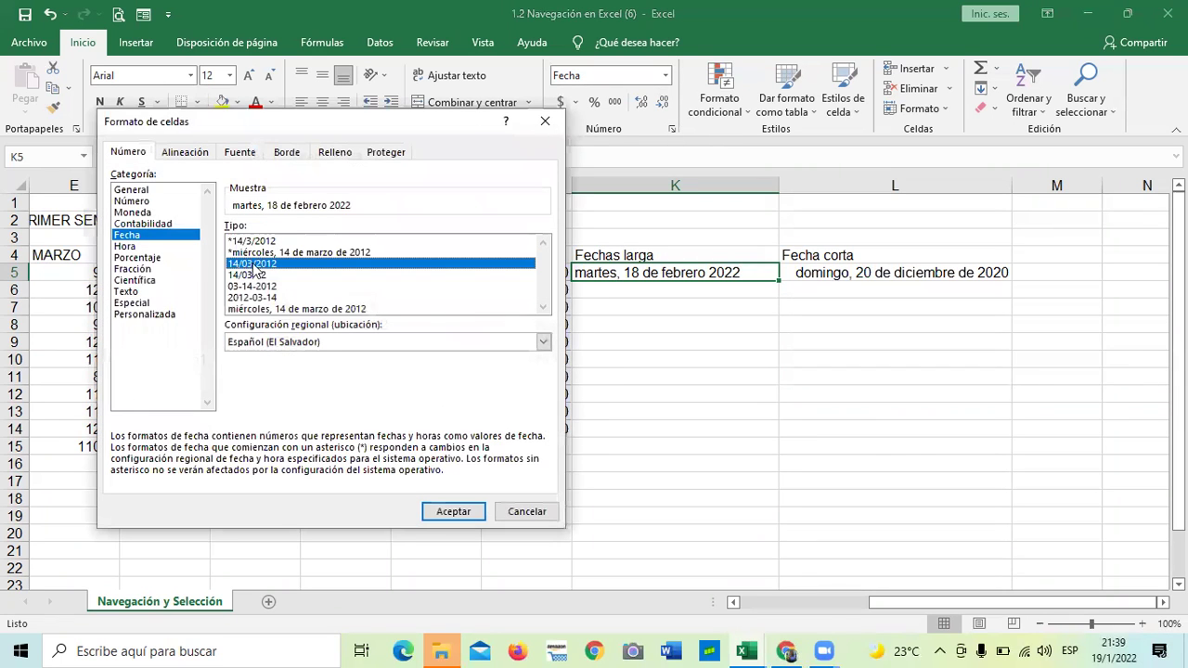
click(452, 511)
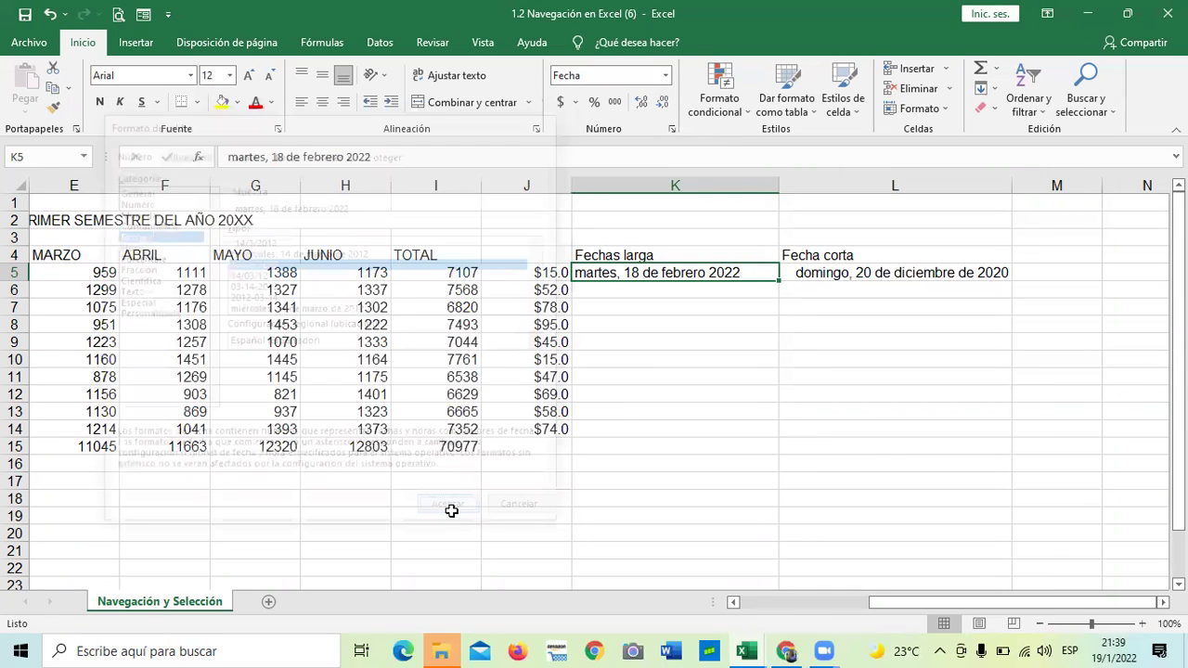
click(654, 485)
click(679, 288)
click(681, 271)
click(673, 133)
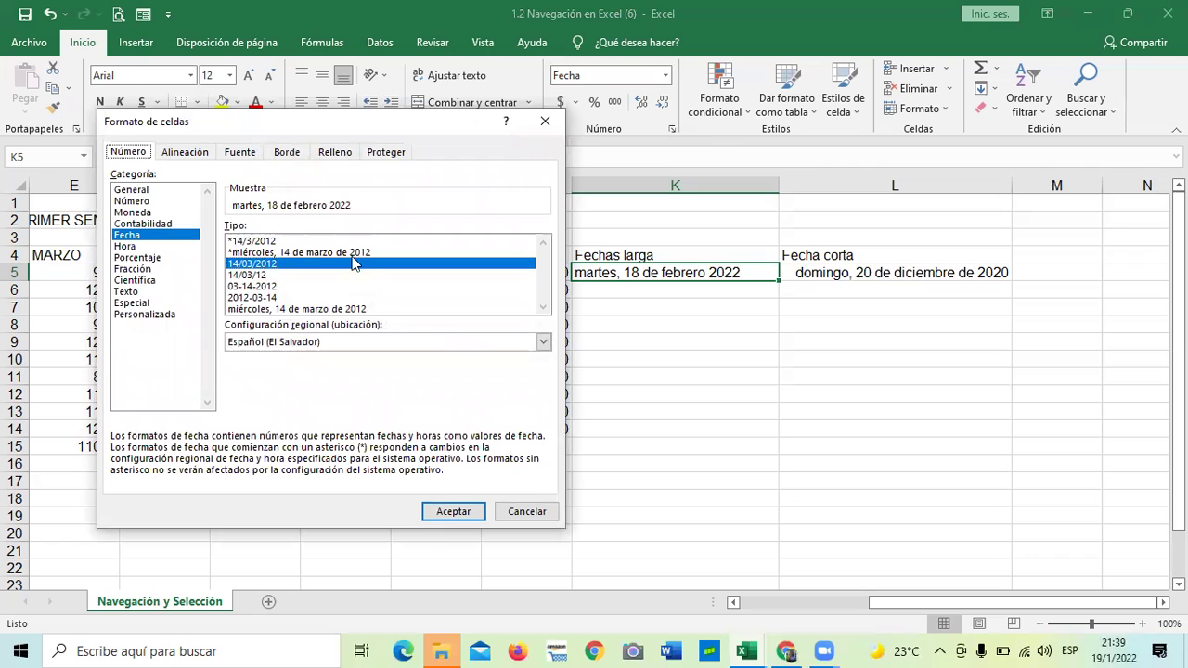
click(276, 241)
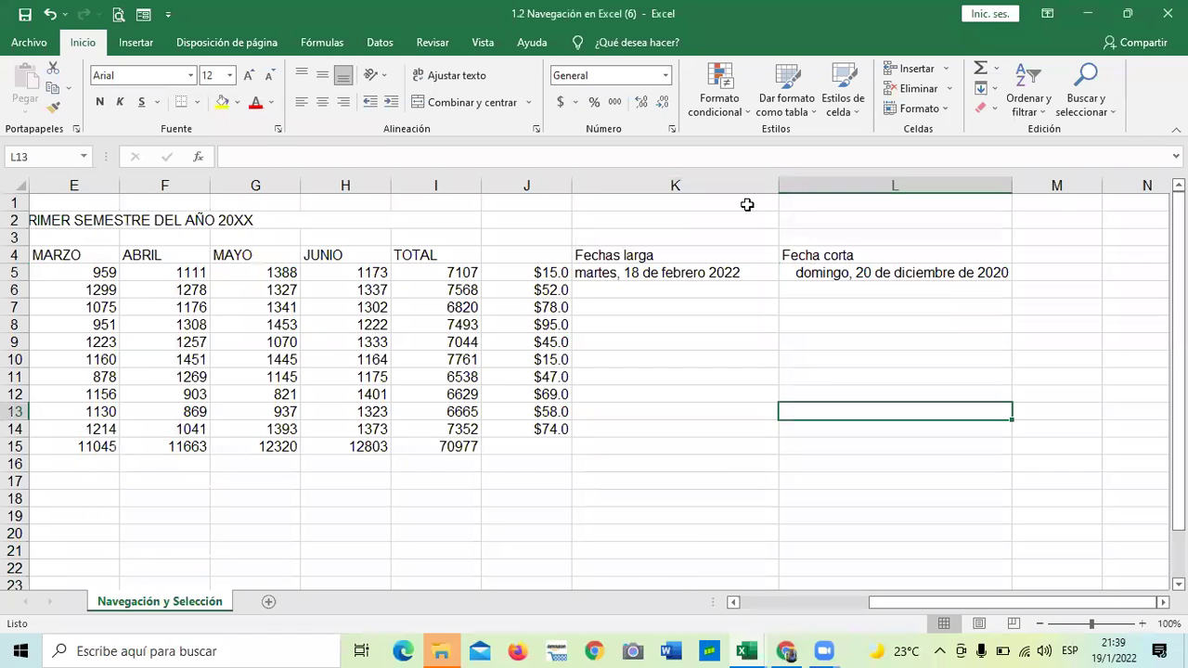
Format L5 with the 2012-03-14 date type so it reads 2020-12-20
key(ctrl+Up)
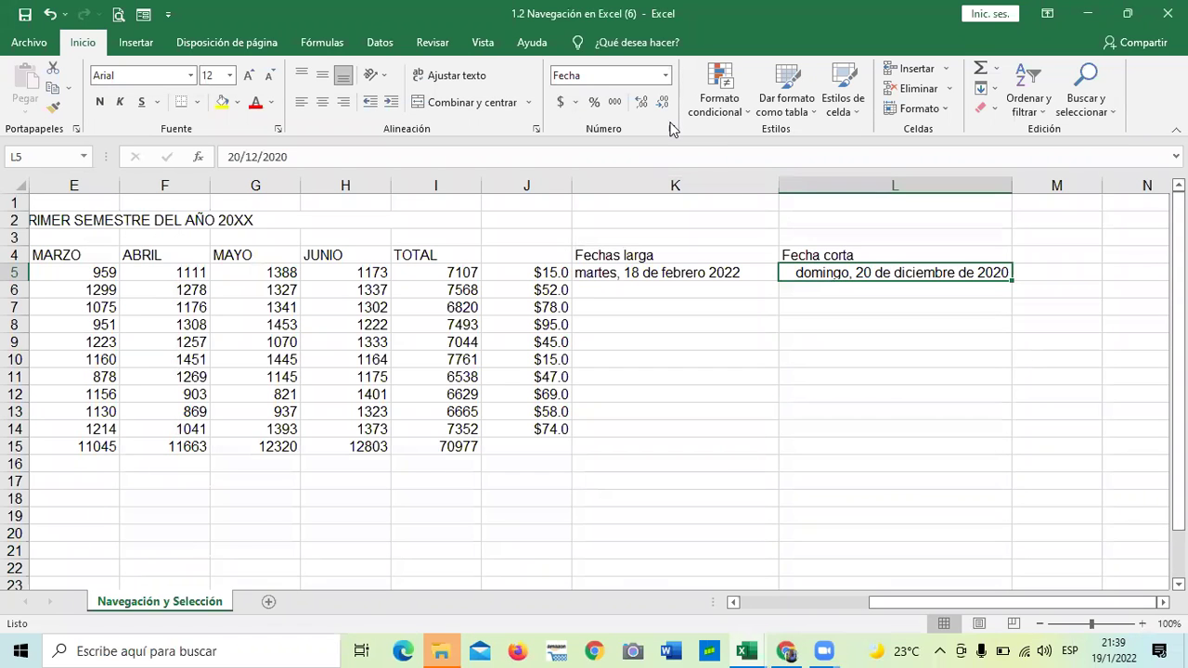
click(670, 130)
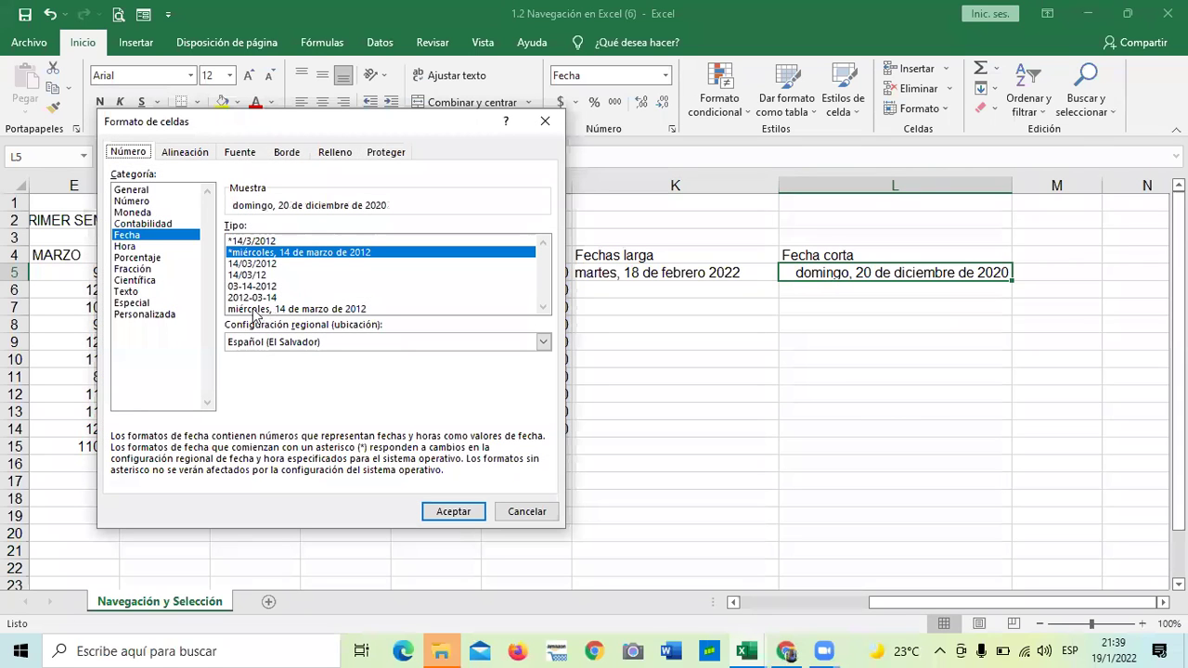
click(252, 297)
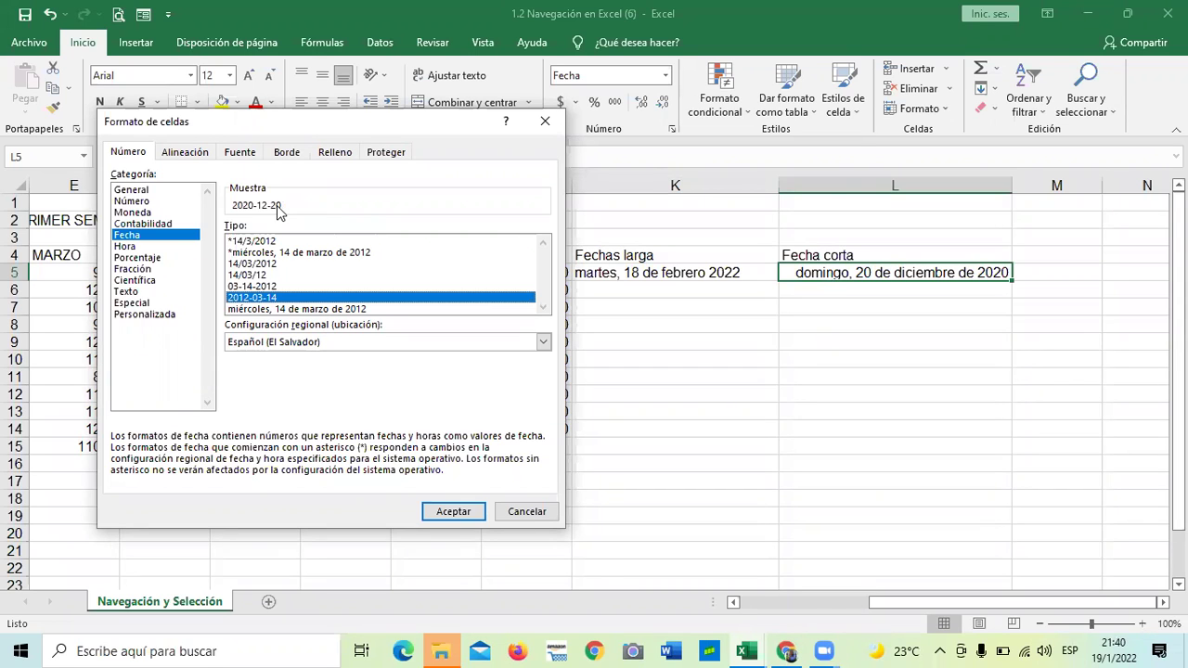
click(448, 510)
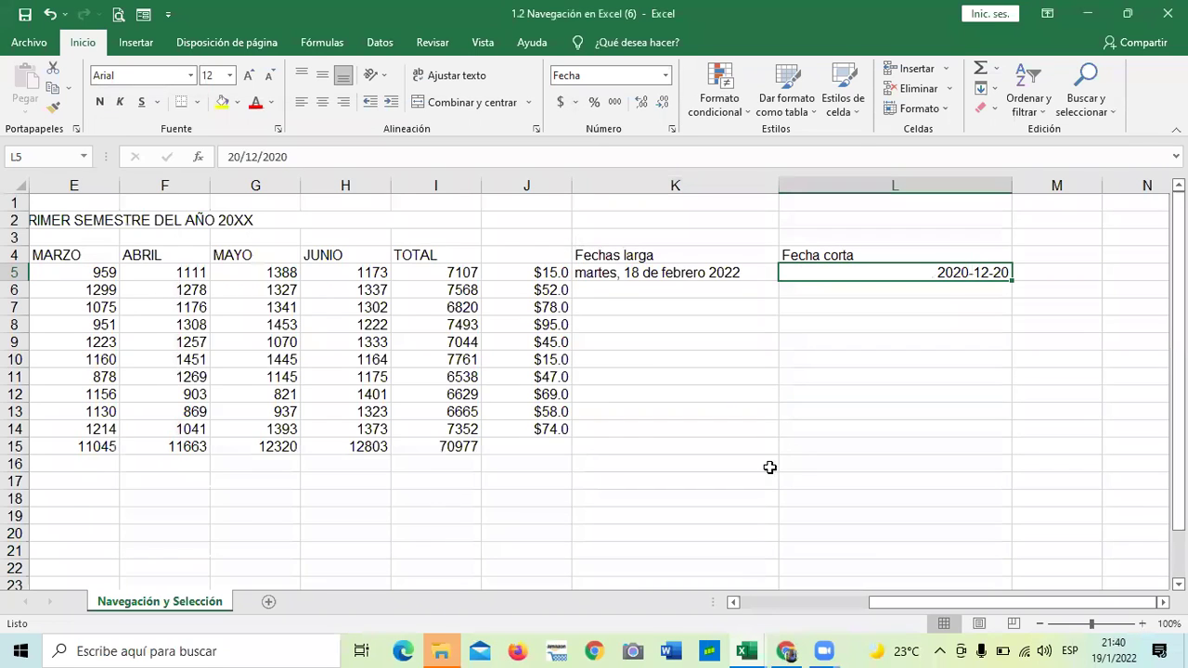
click(809, 440)
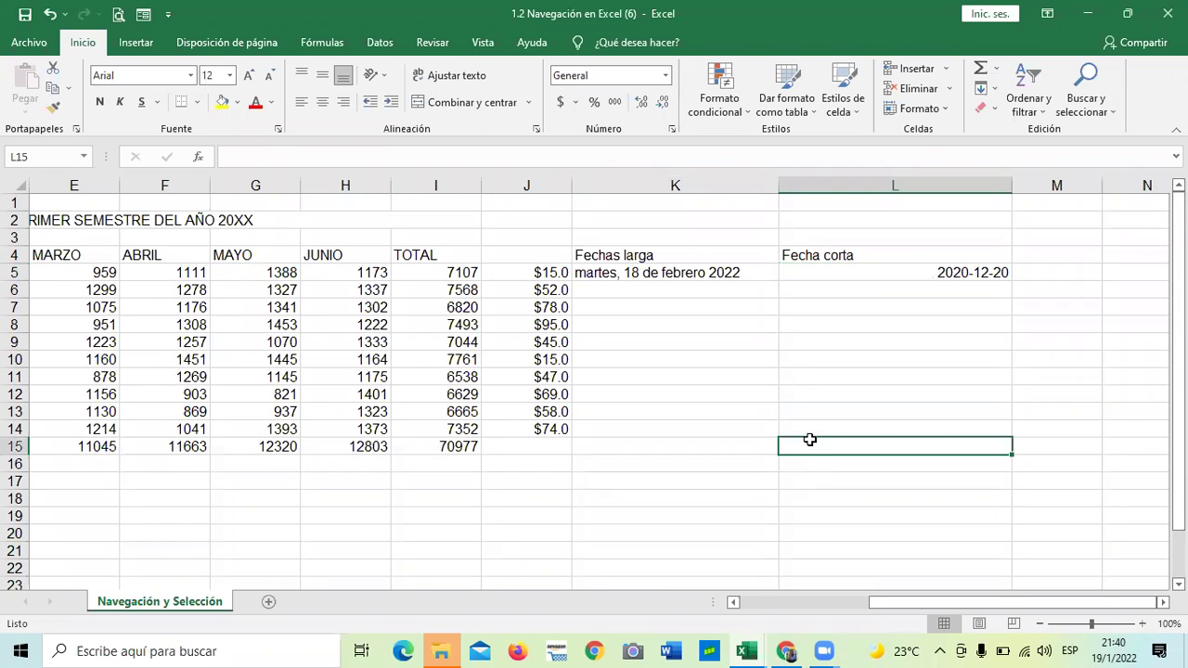
Apply the same 2012-03-14 date type to K5, which still reads 'martes, 18 de febrero 2022'
click(698, 275)
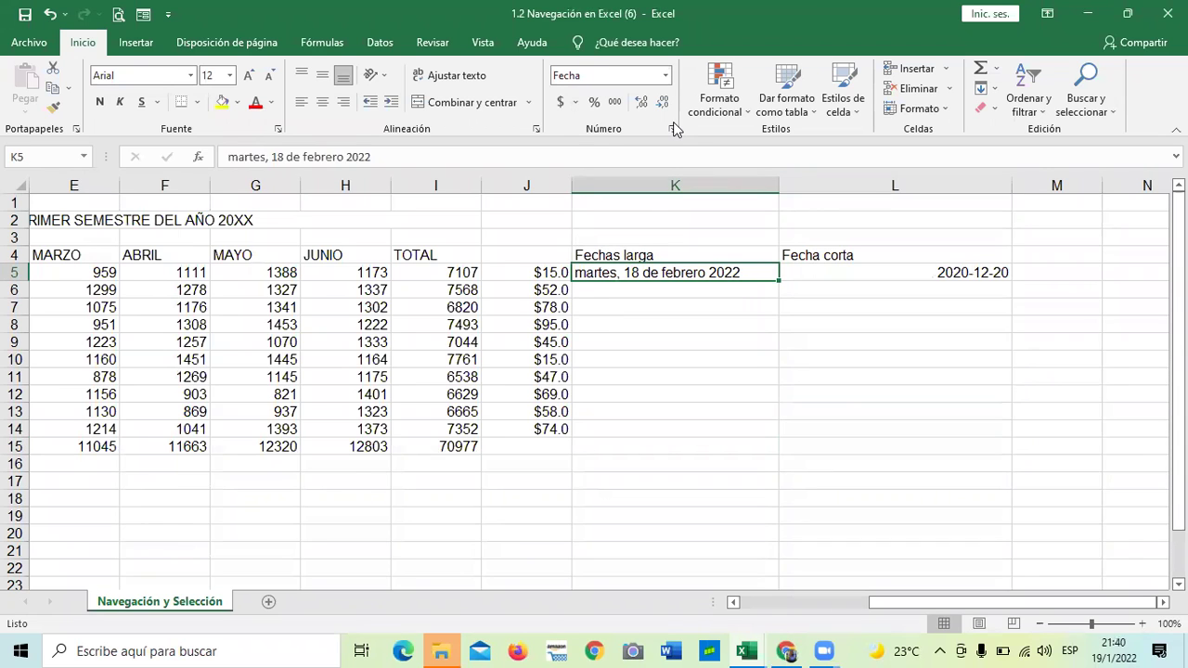
click(673, 126)
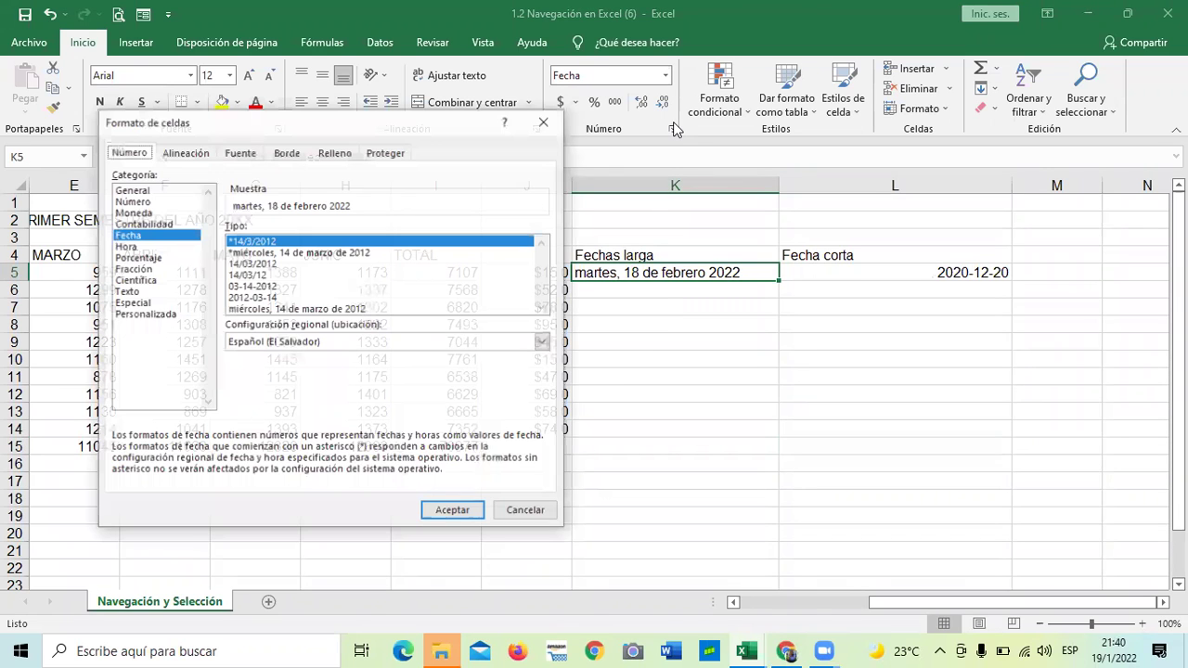
click(243, 298)
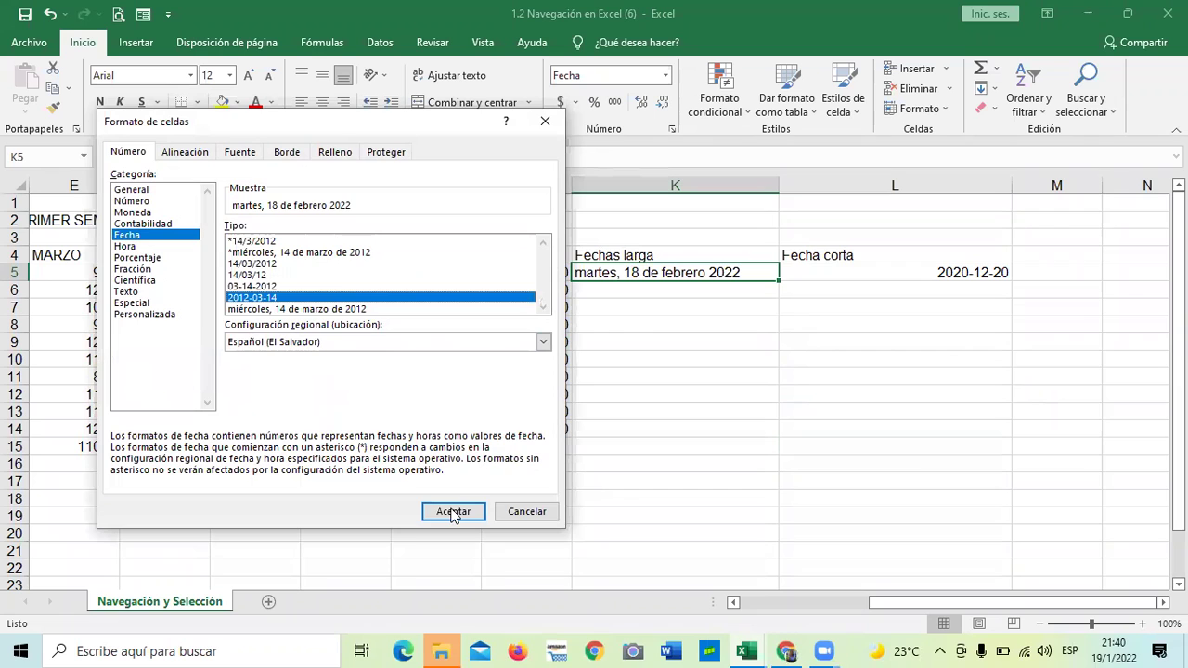
click(453, 512)
click(657, 390)
click(628, 273)
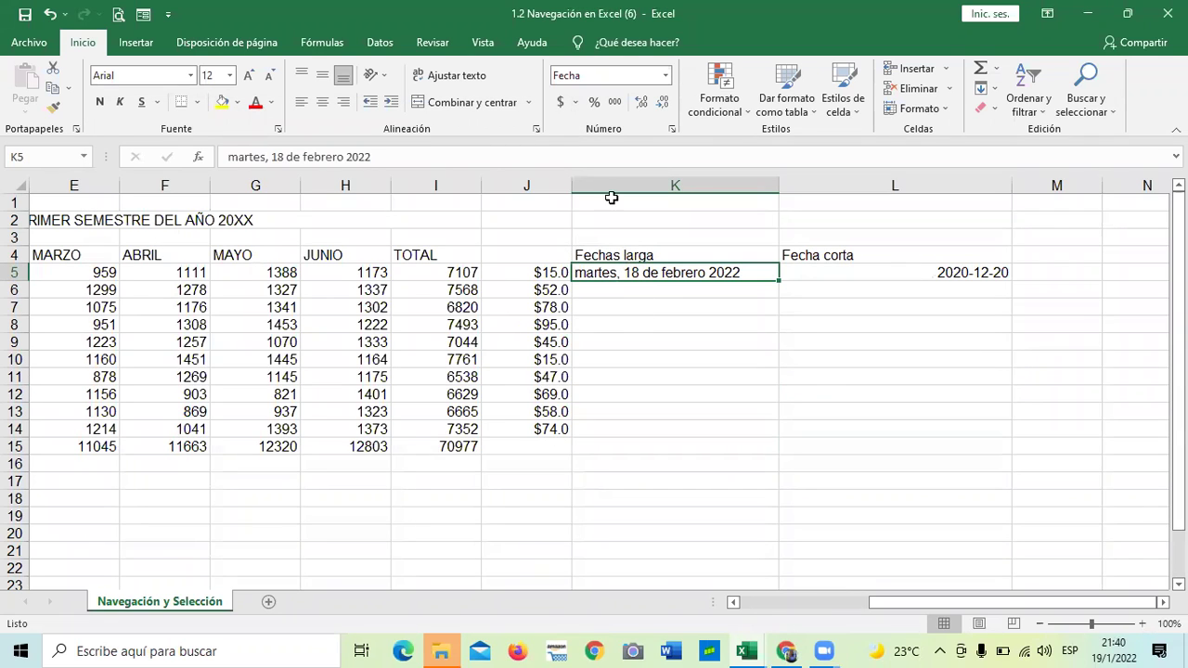
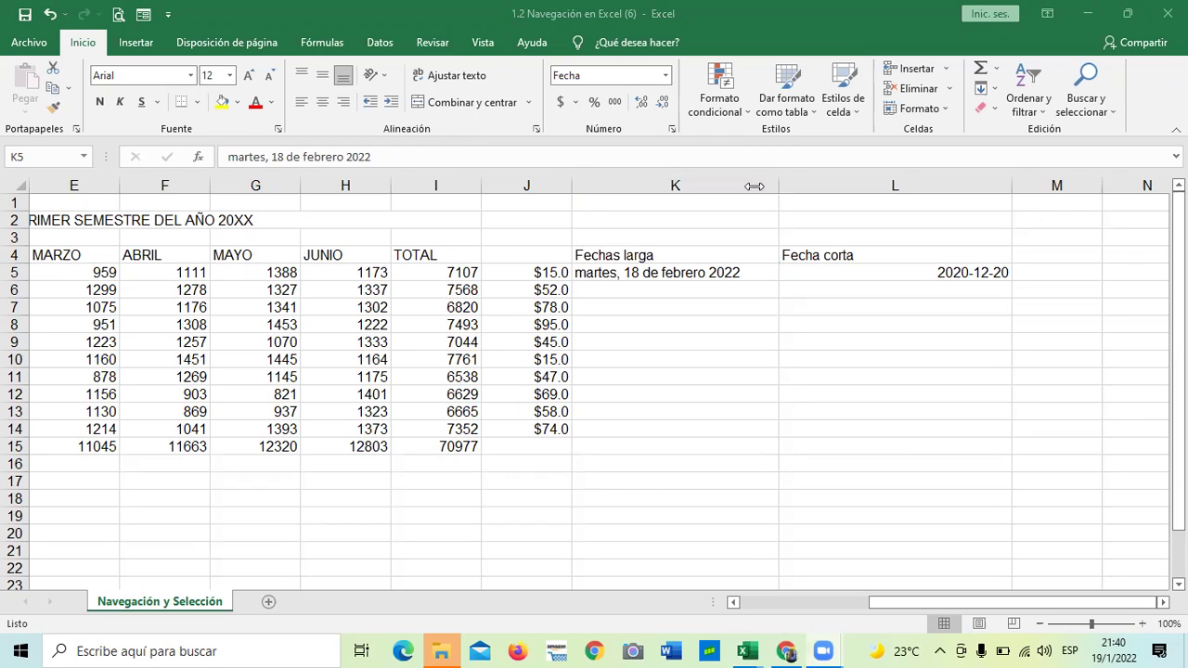
Clear K5 and enter the date 18/1/2022, which displays as 2022-01-18
click(608, 272)
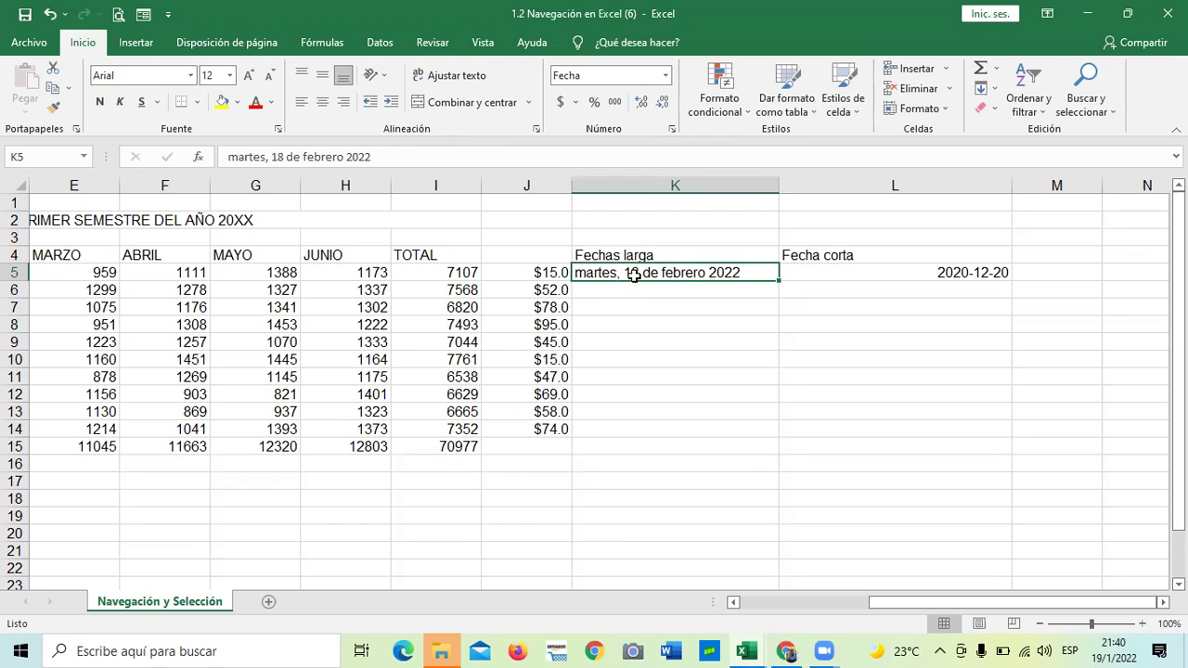
click(692, 340)
click(671, 276)
key(BackSpace)
click(662, 354)
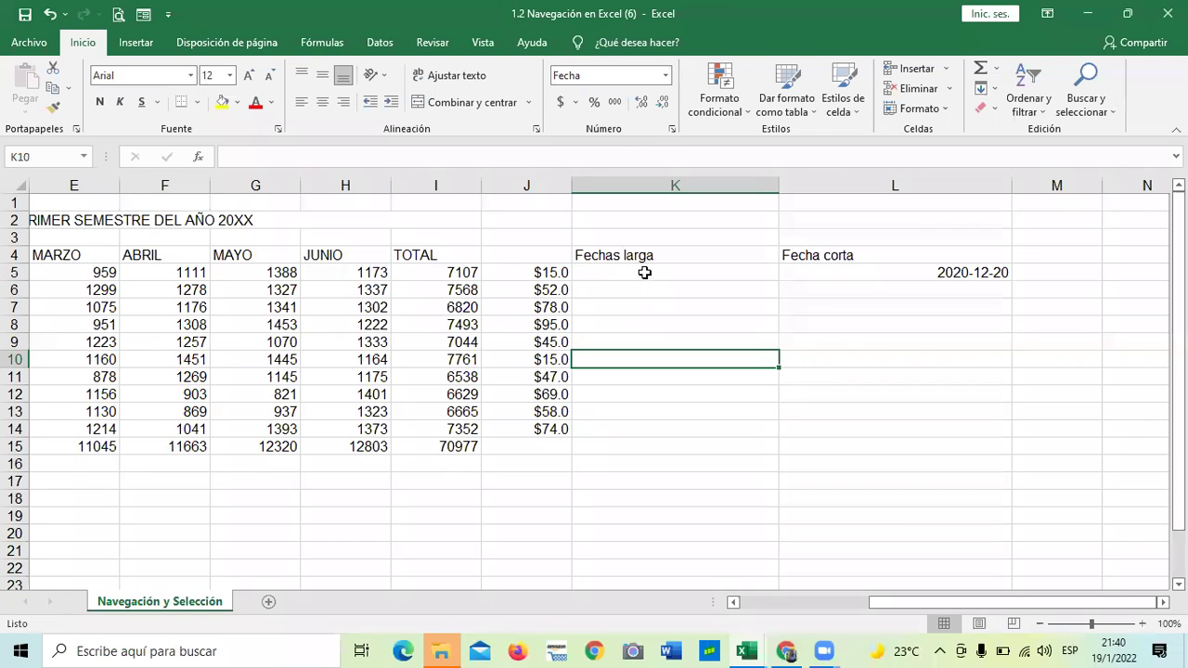
double_click(644, 272)
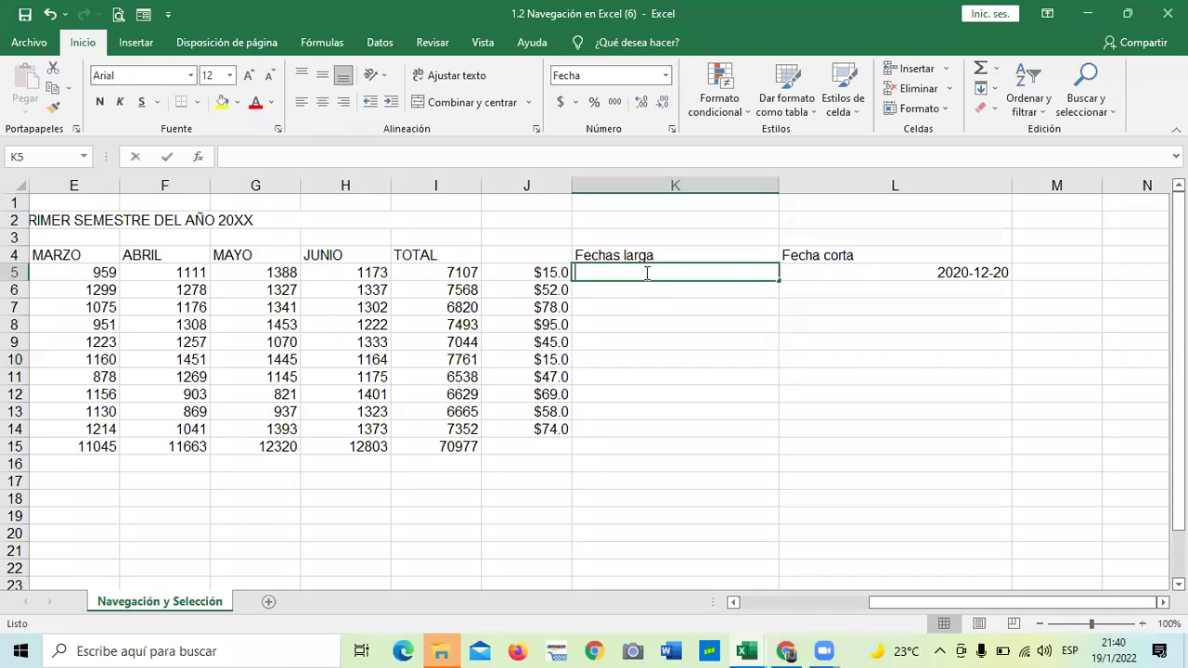
text(18/1)
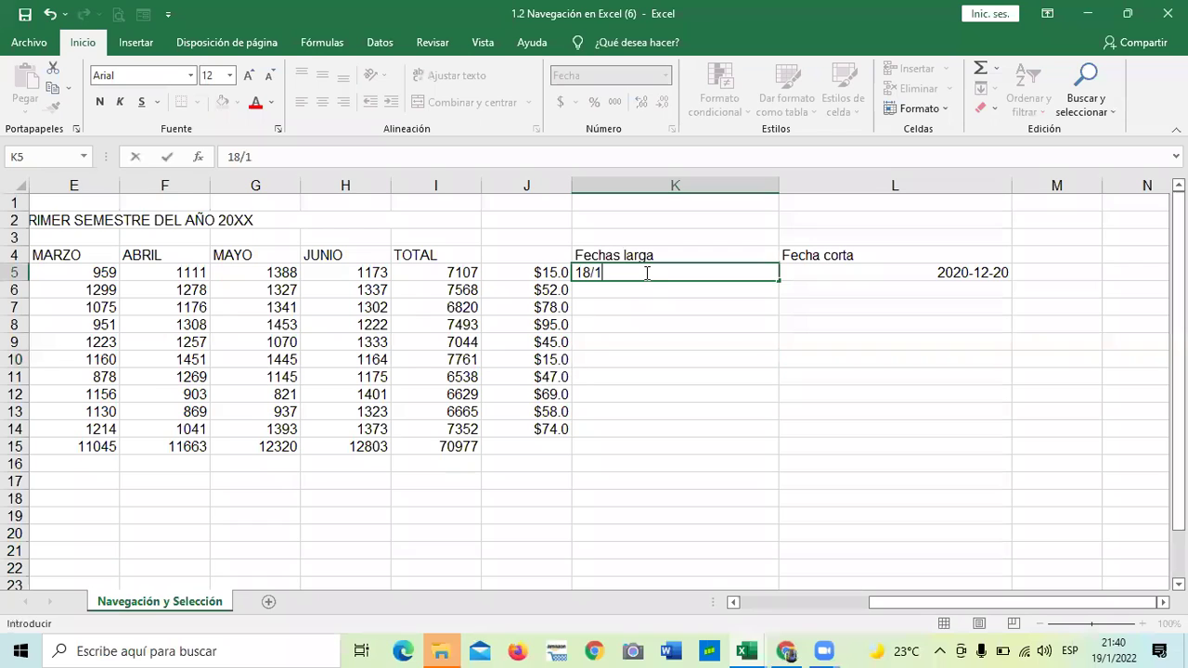
text(/2022)
key(Return)
click(660, 396)
click(646, 267)
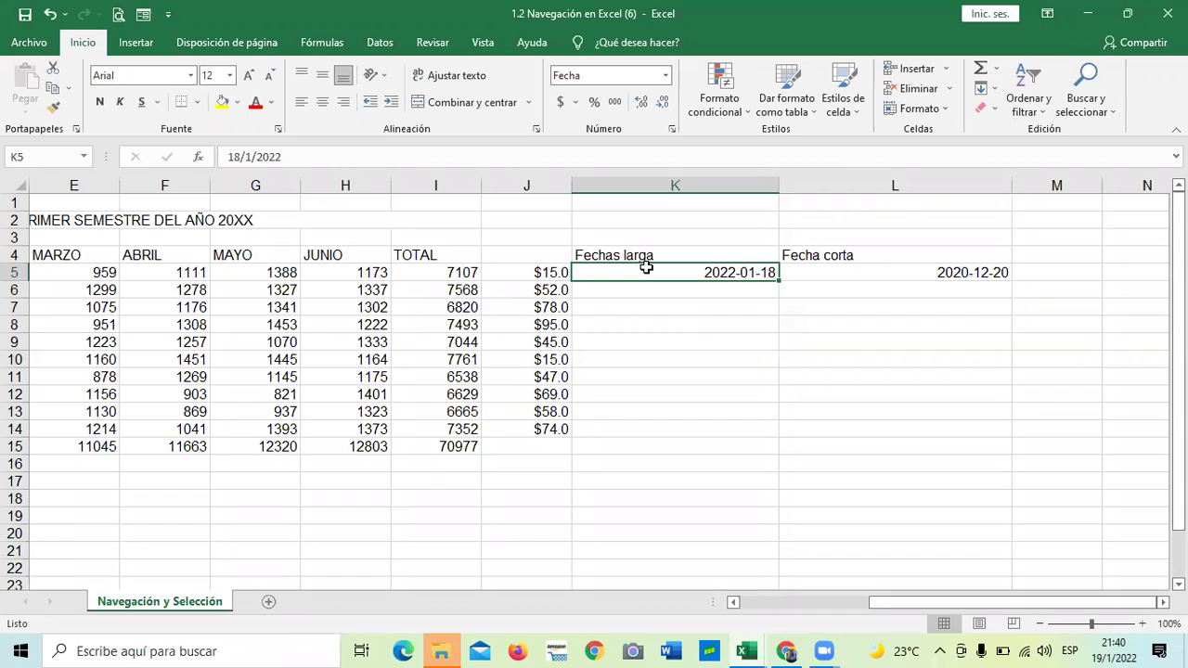
Format K5 with the 14/03/2012 date type so it reads 18/01/2022
click(671, 129)
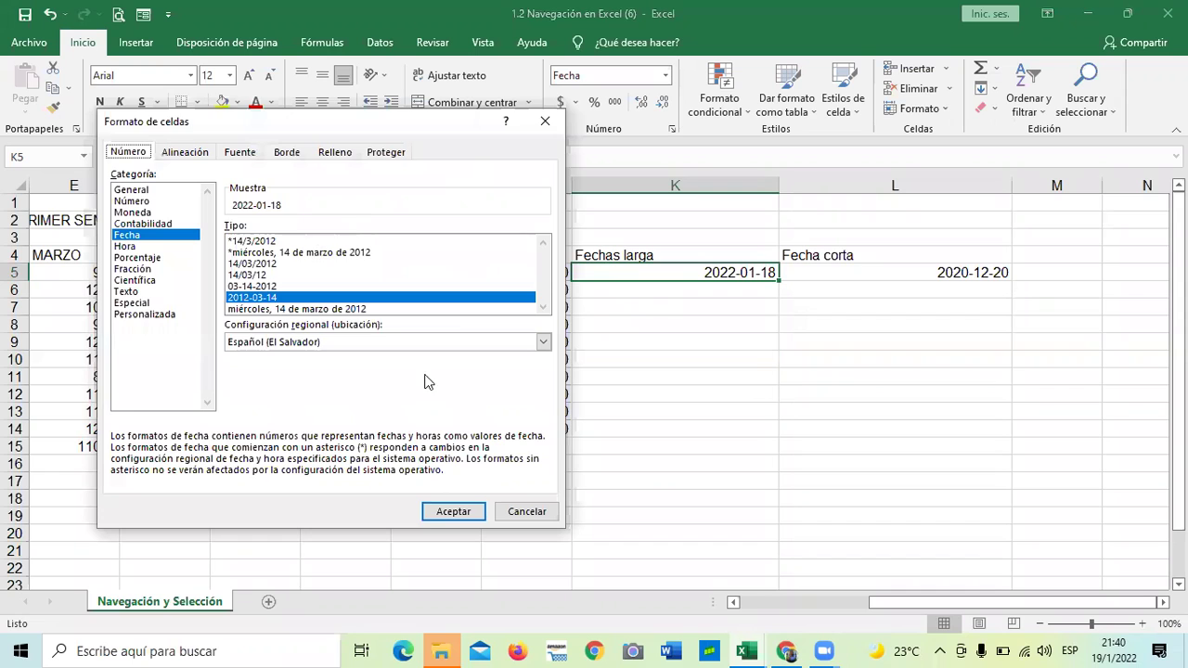
key(Up)
key(Up)
key(Up)
key(Up)
click(428, 514)
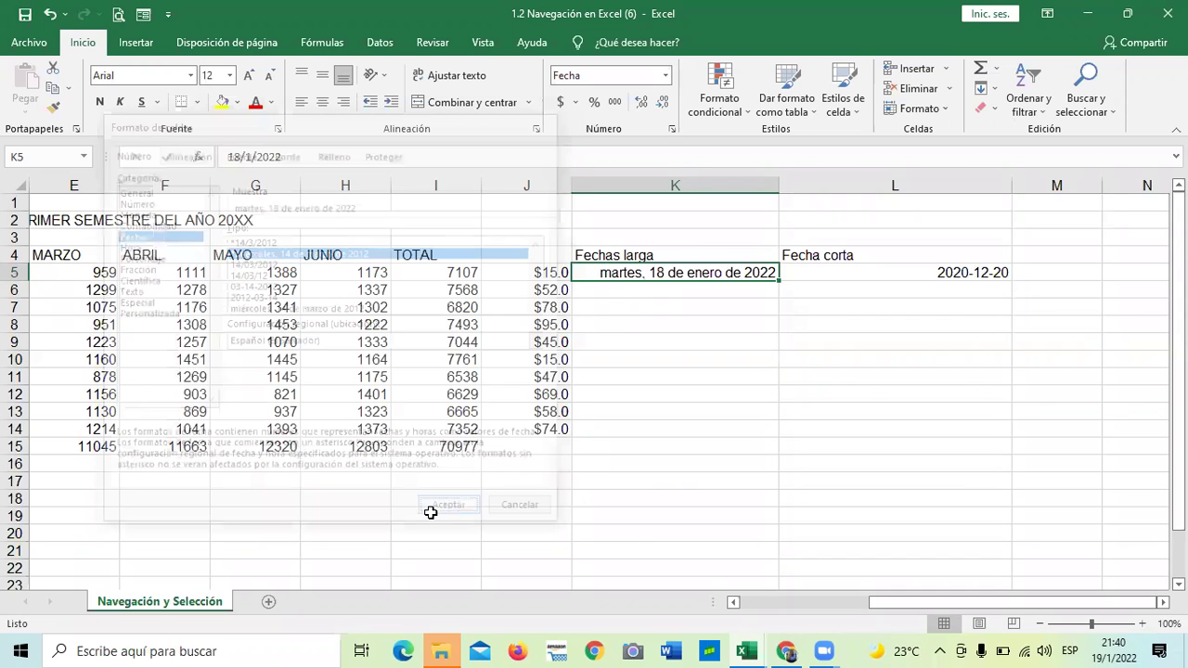
click(679, 484)
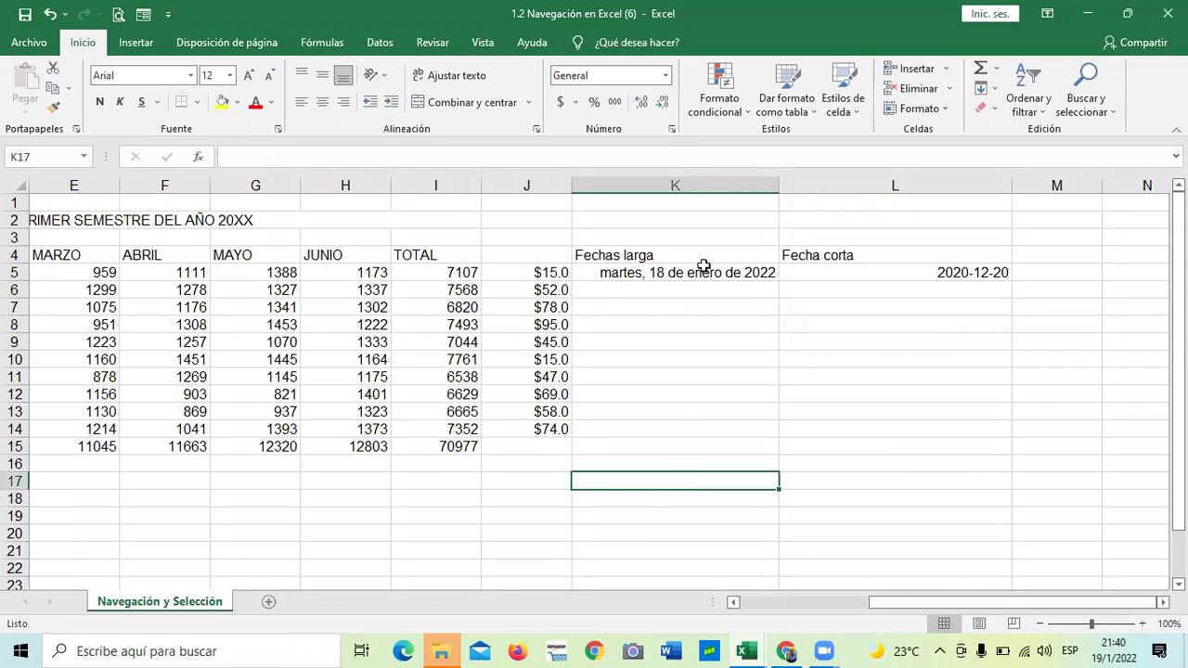
click(703, 271)
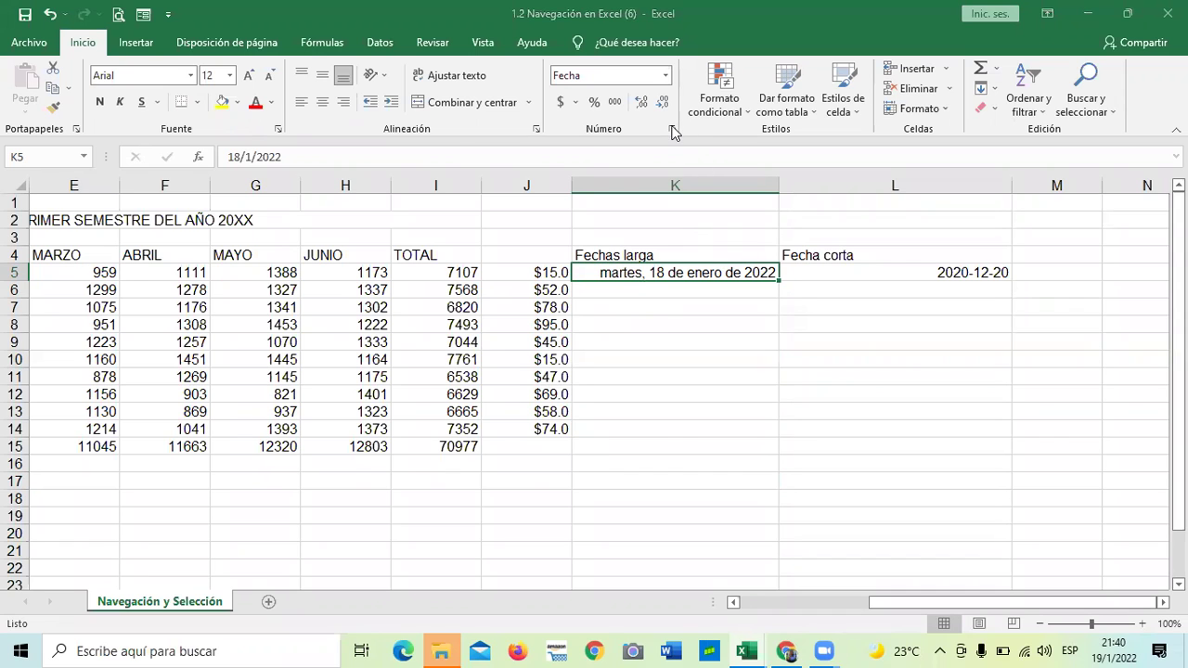
click(671, 129)
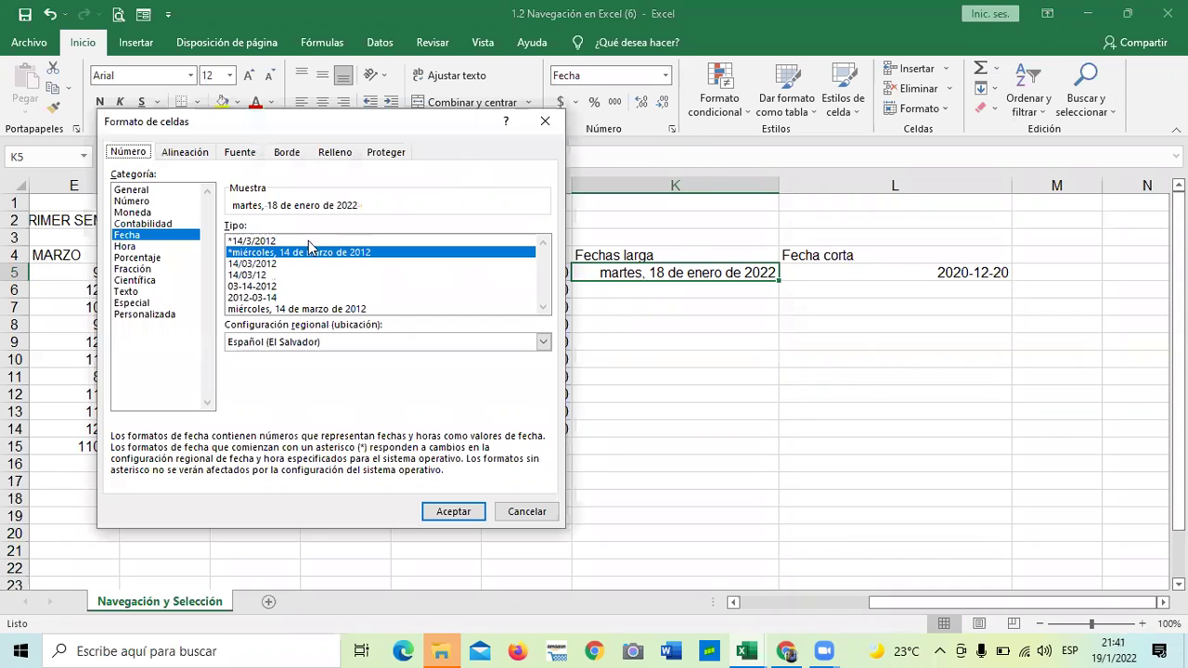
click(241, 264)
click(447, 511)
click(755, 449)
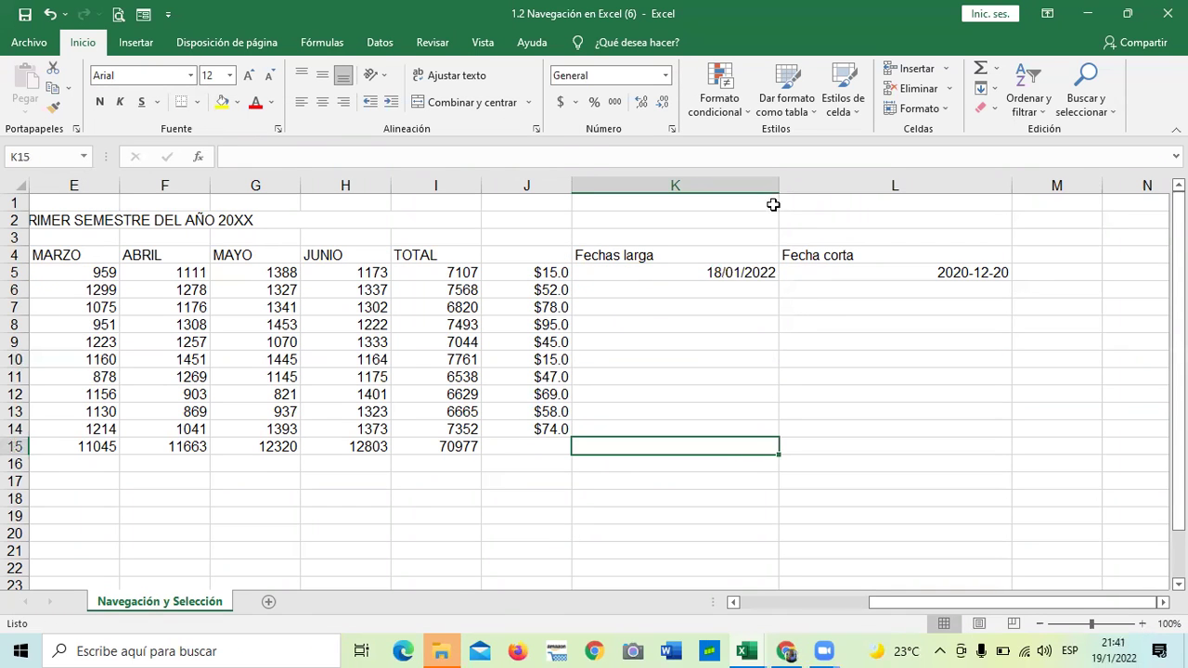
Narrow columns K and L to fit their dates
drag(778, 184, 679, 184)
drag(912, 186, 775, 194)
click(788, 386)
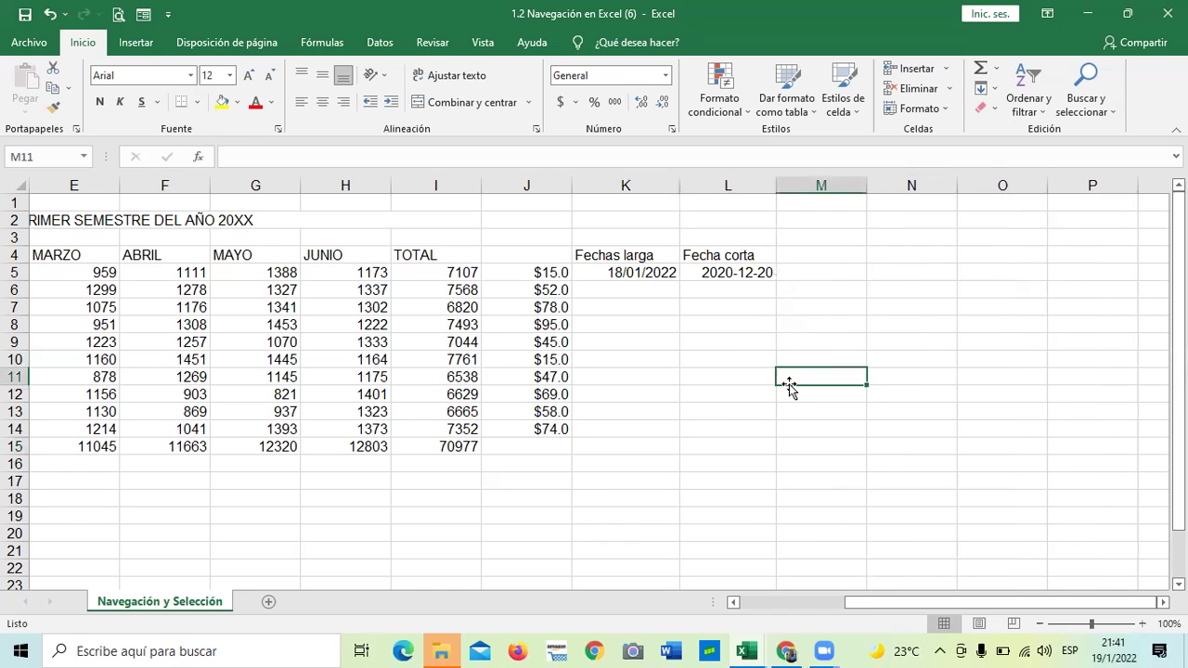
Clear L5 and enter the date 19/1/2022, shown as 2022-01-19
click(733, 272)
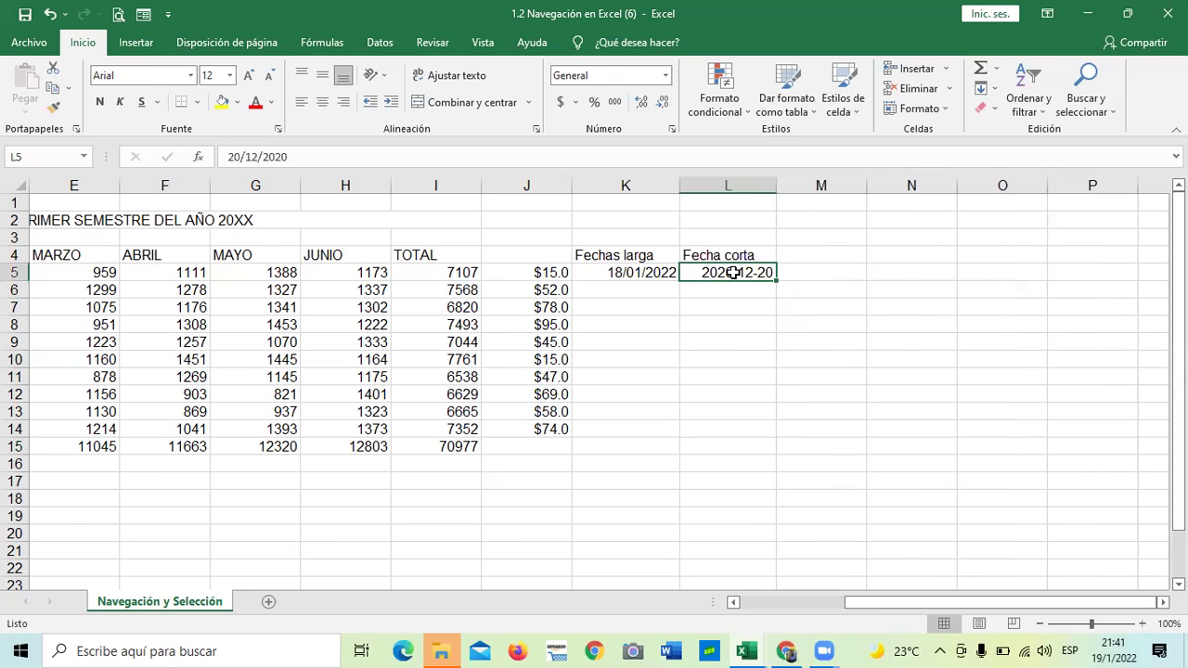
key(Delete)
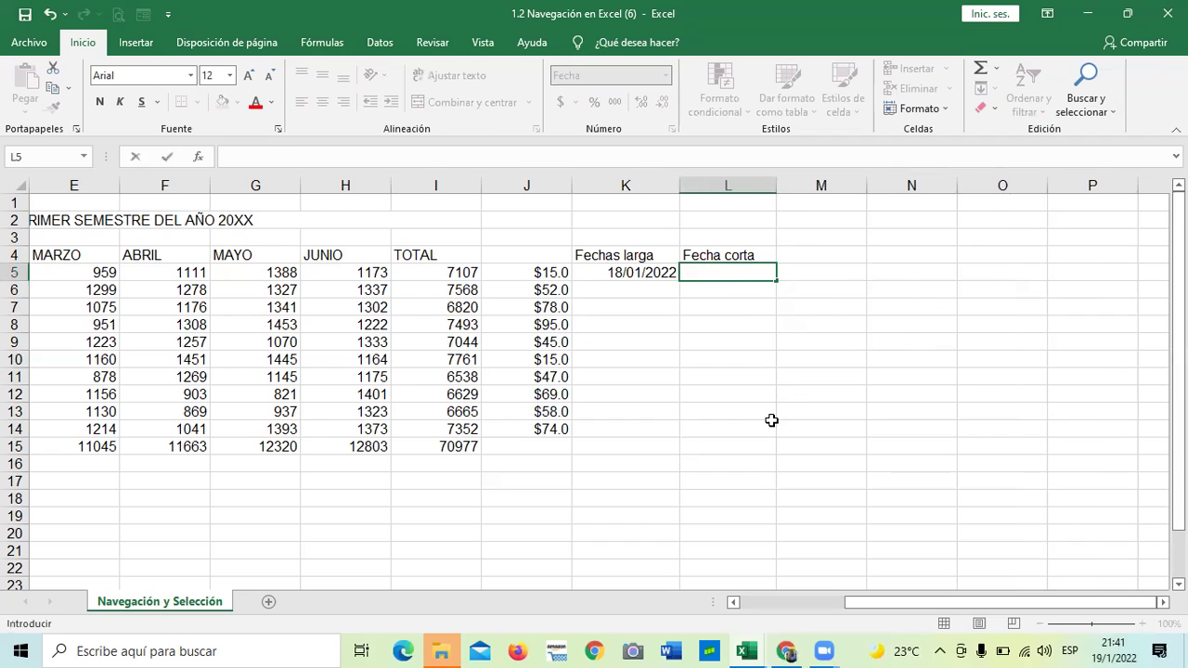
click(769, 424)
click(753, 271)
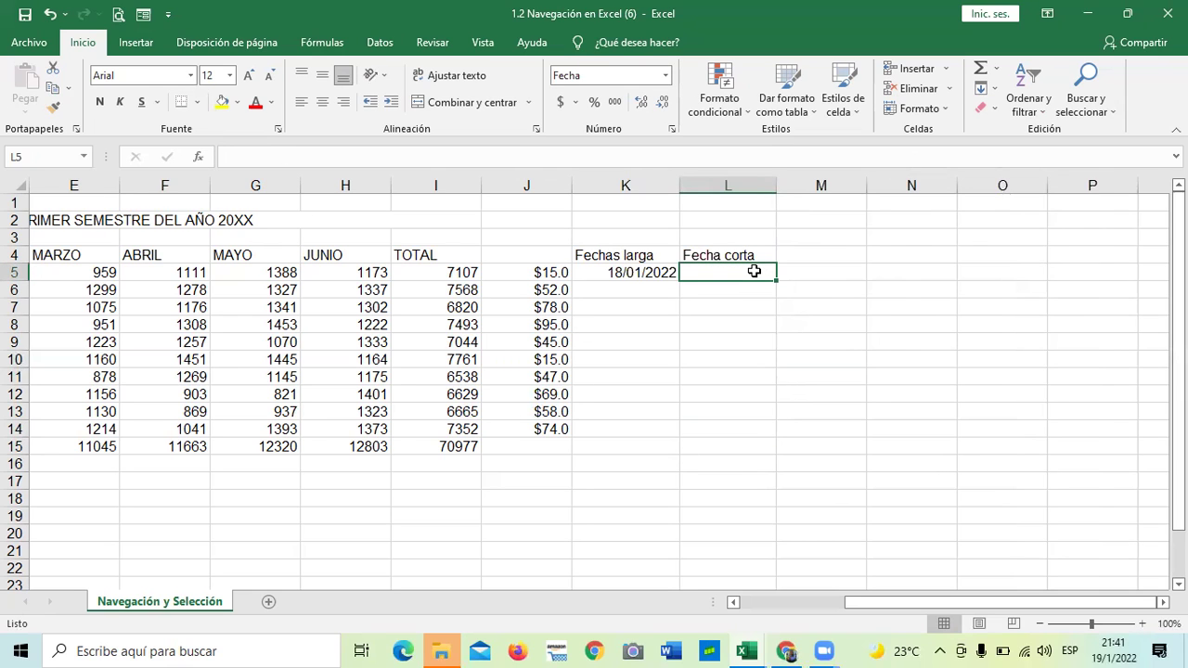
text(19/)
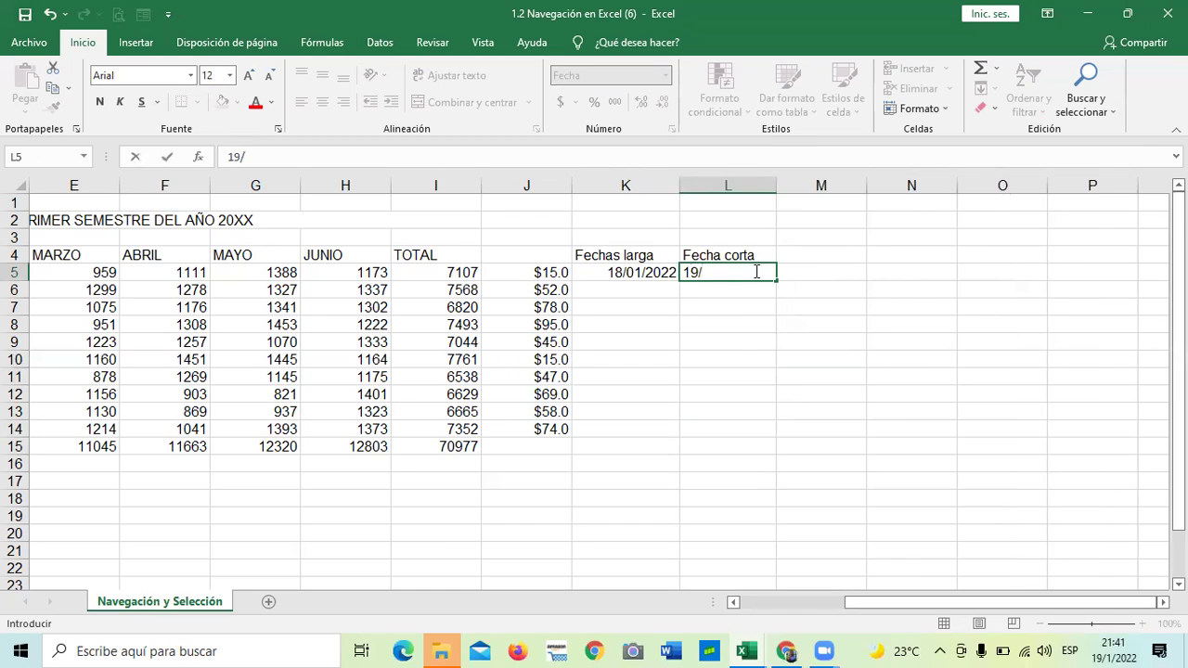
text(202)
text(2)
key(Return)
click(747, 423)
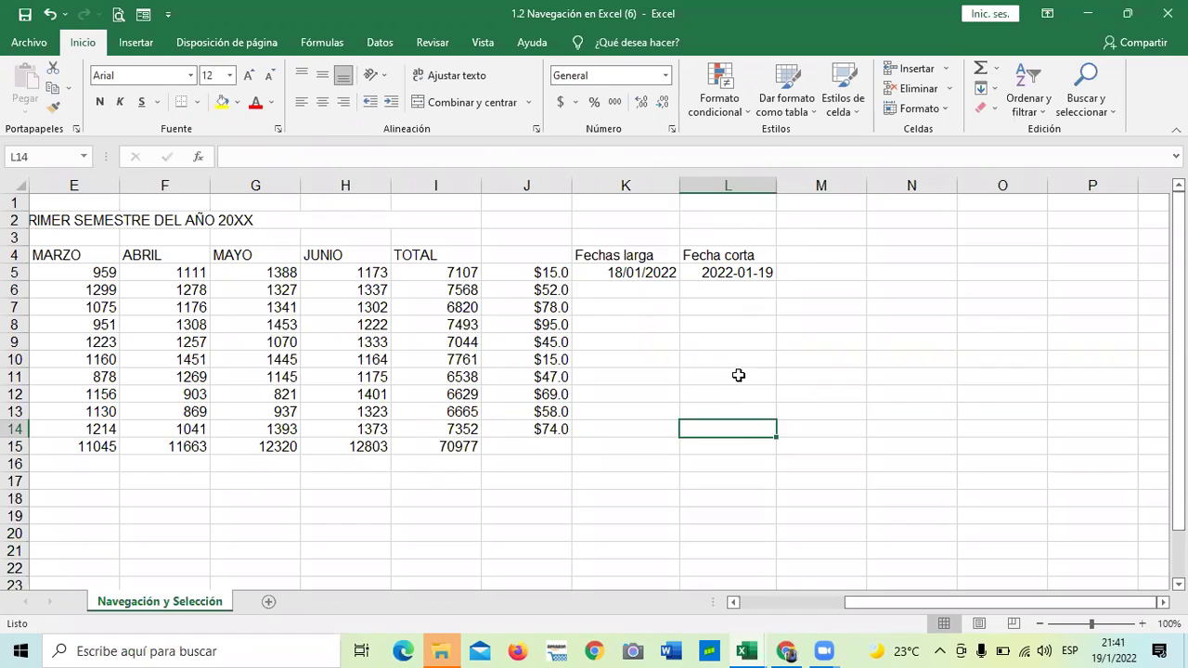
click(737, 374)
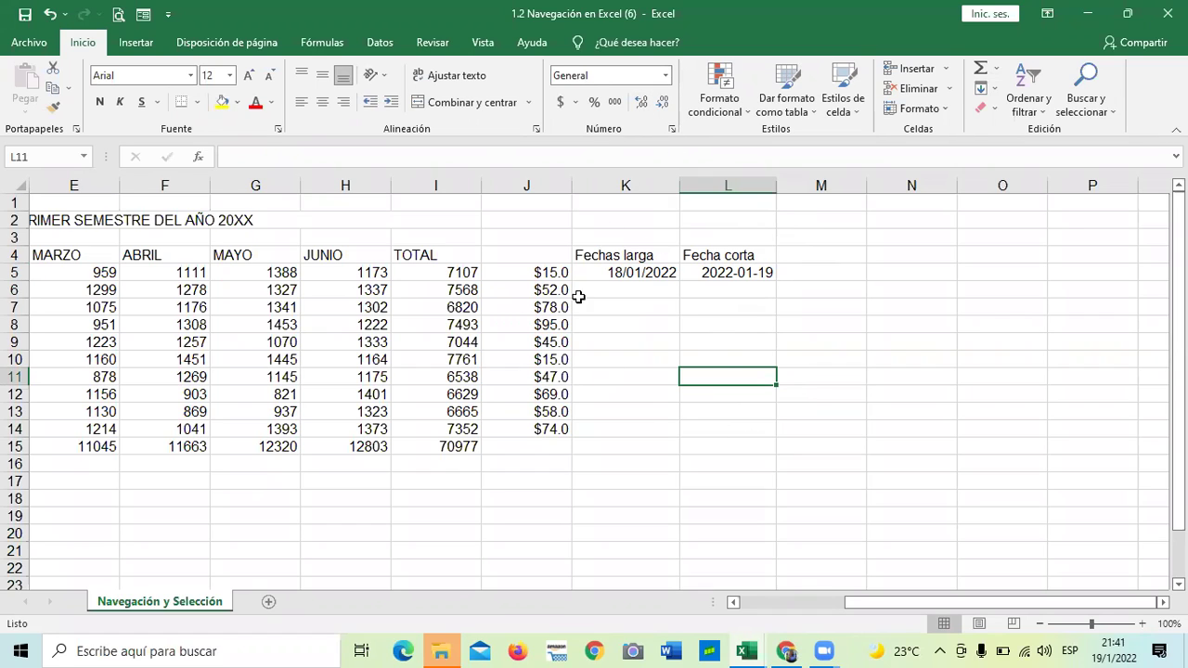
click(771, 461)
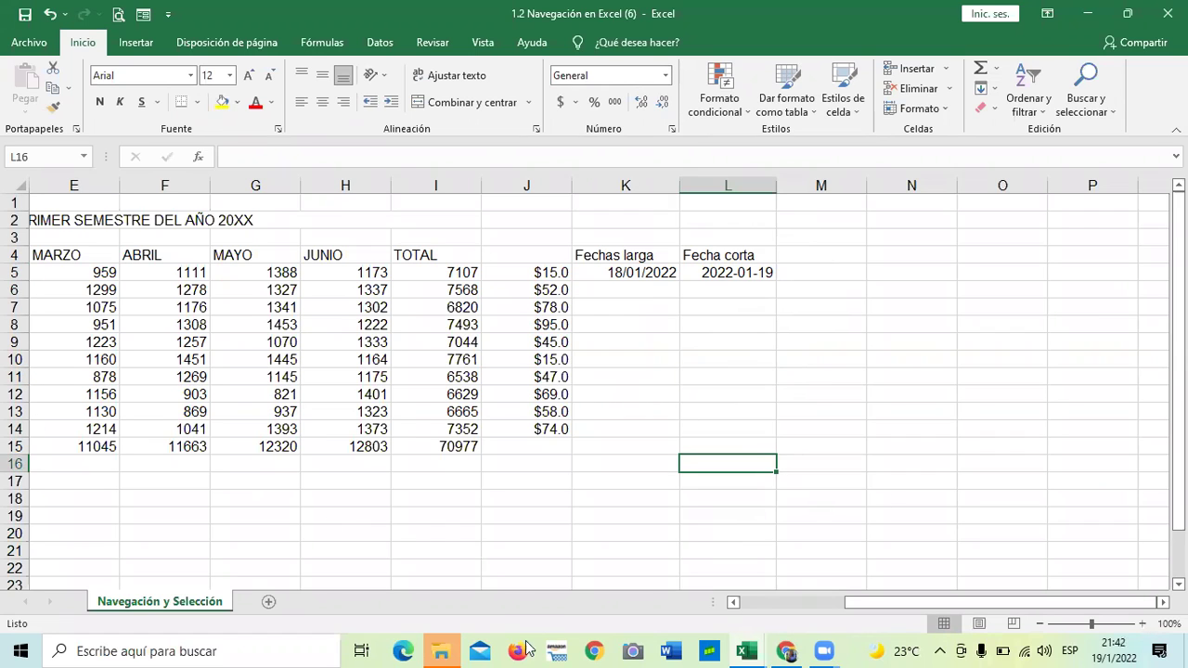
Select the whole sales table starting from VENDEDORES
scroll(817, 604, left, 4)
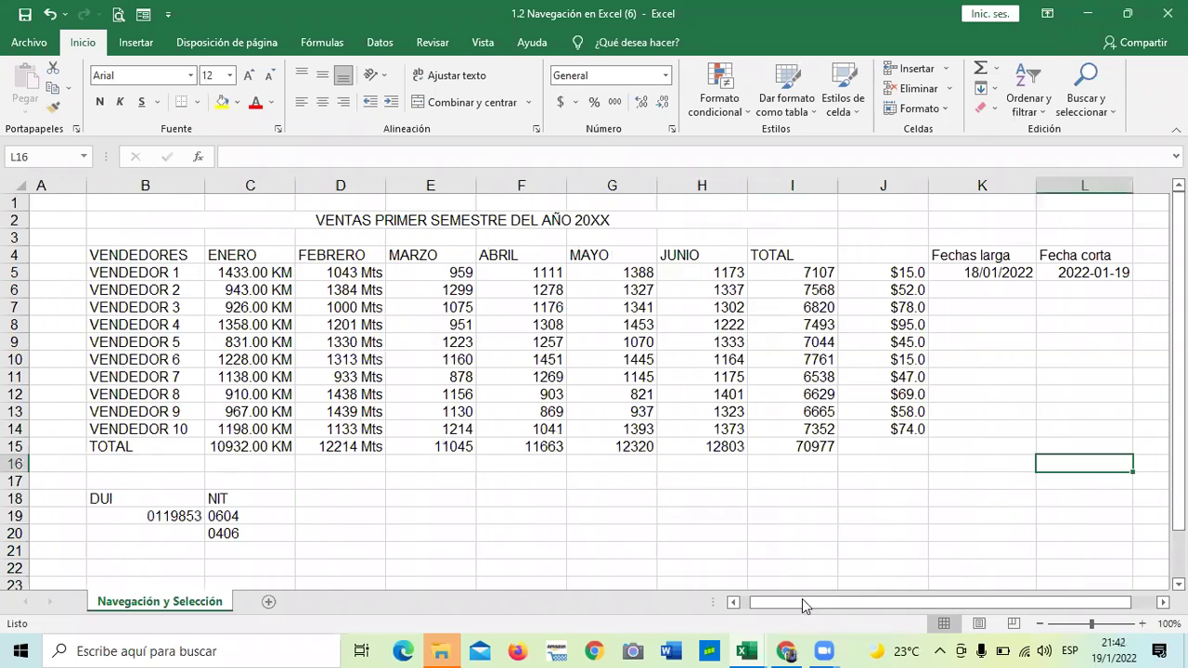
scroll(829, 604, left, 1)
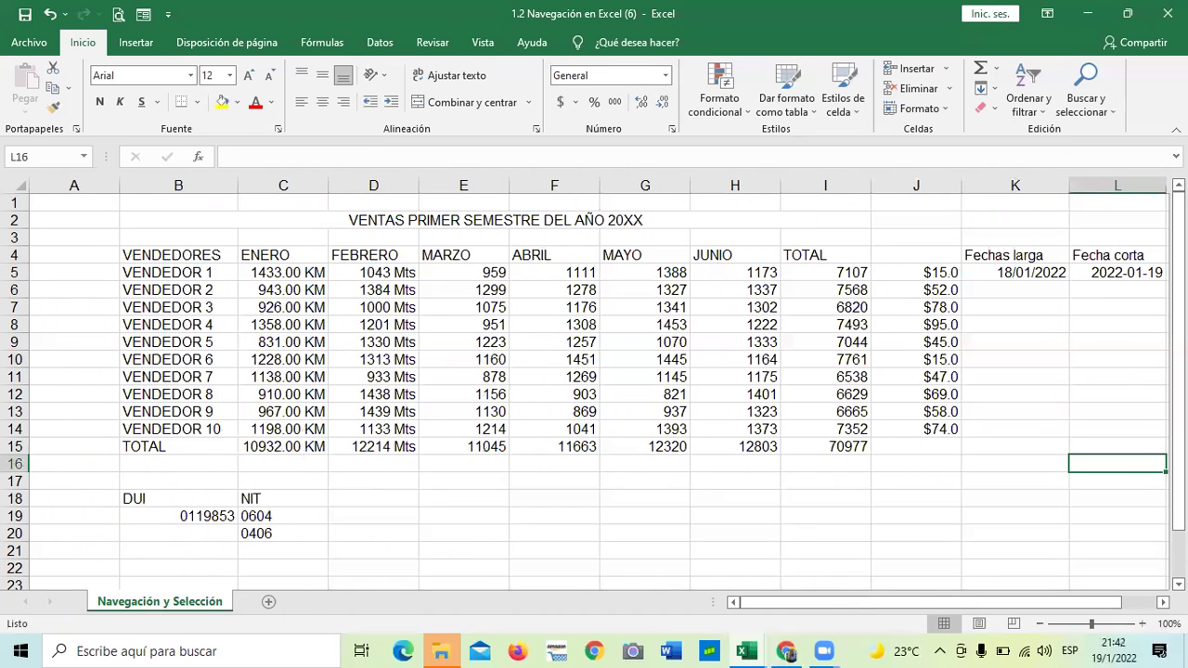
drag(176, 255, 306, 446)
drag(872, 410, 1086, 442)
drag(871, 604, 902, 605)
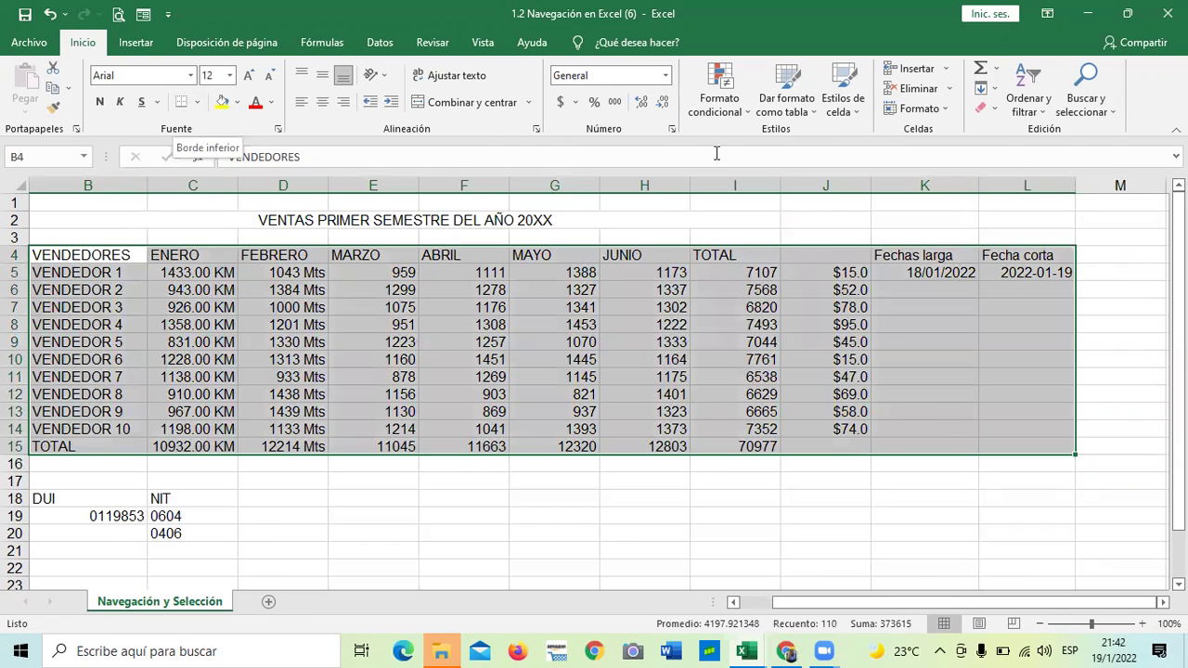
Apply thin solid top, inside, outer and diagonal borders to the table
click(672, 131)
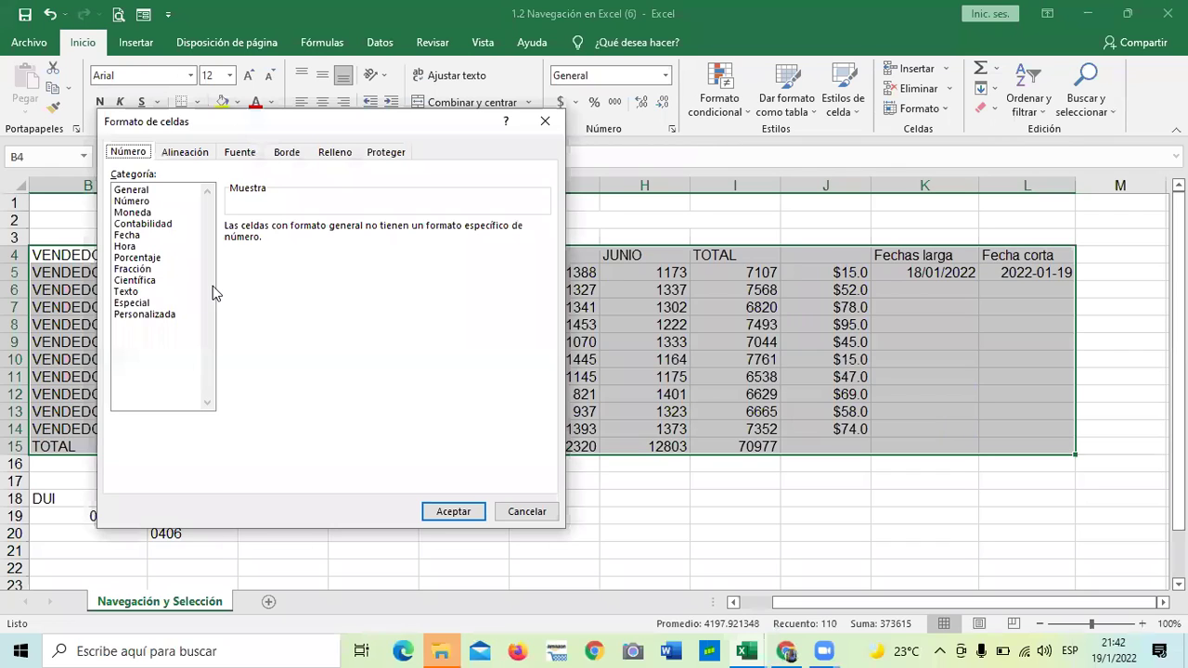
click(290, 156)
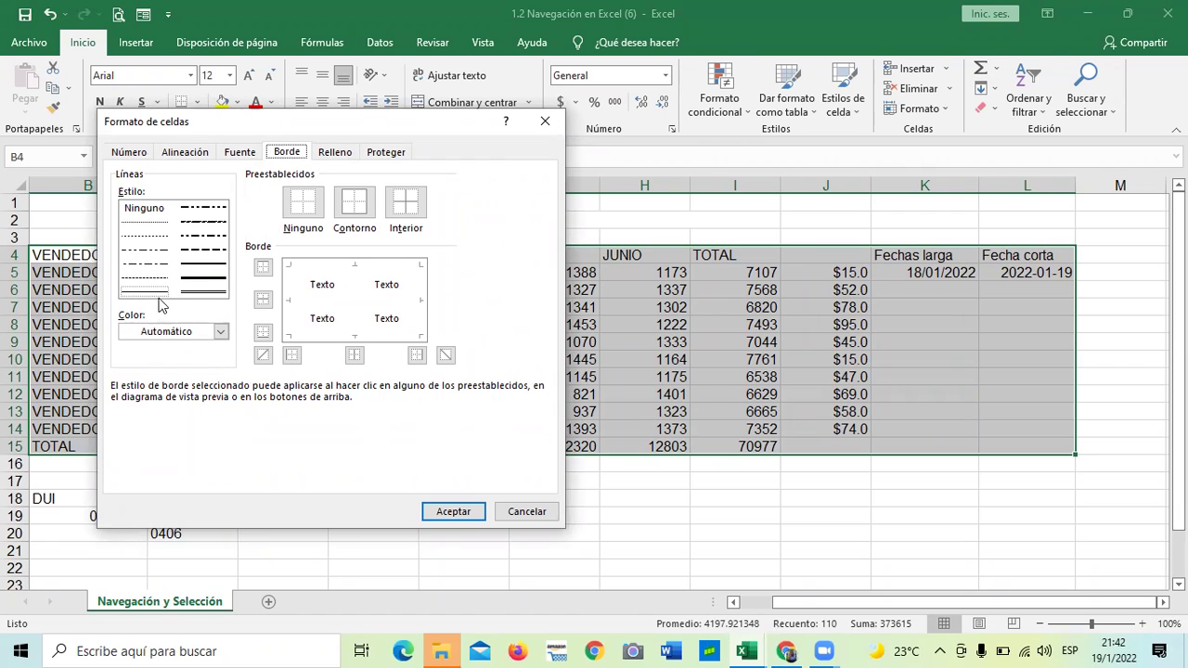
click(201, 279)
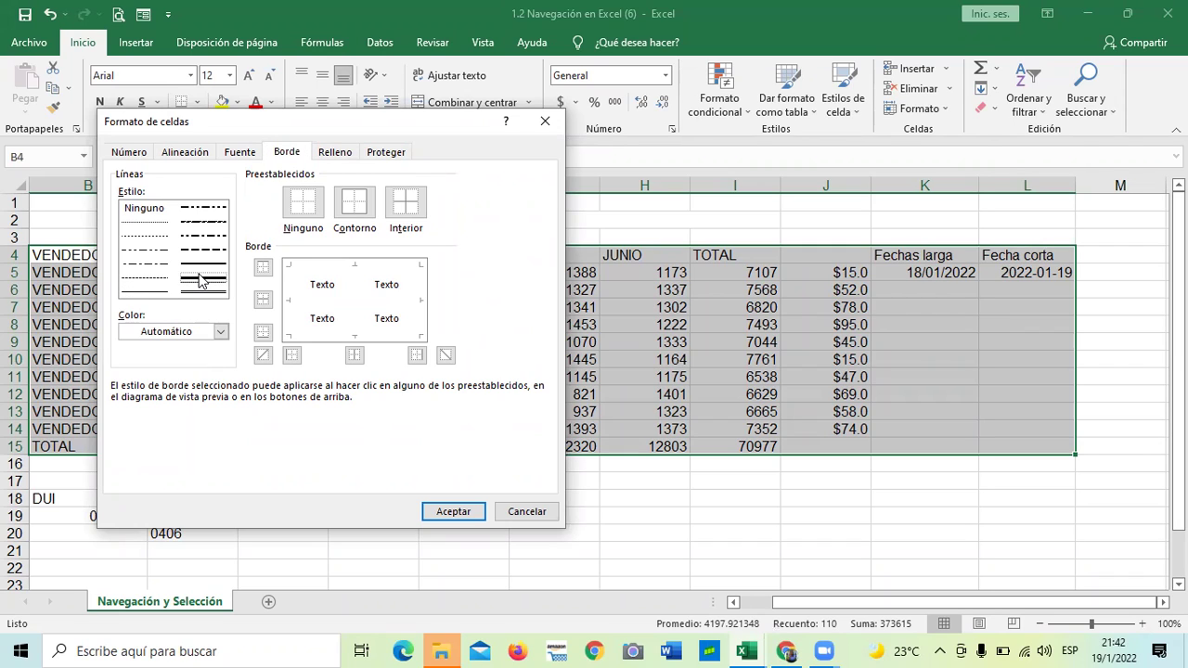
click(149, 293)
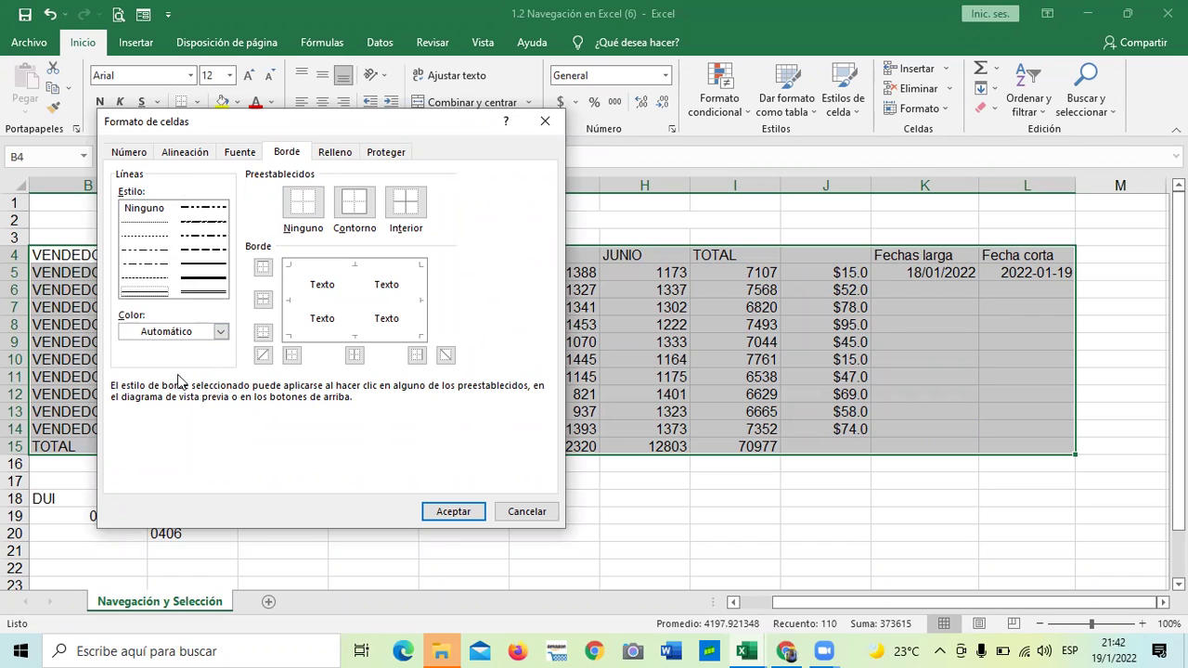
click(158, 293)
click(220, 333)
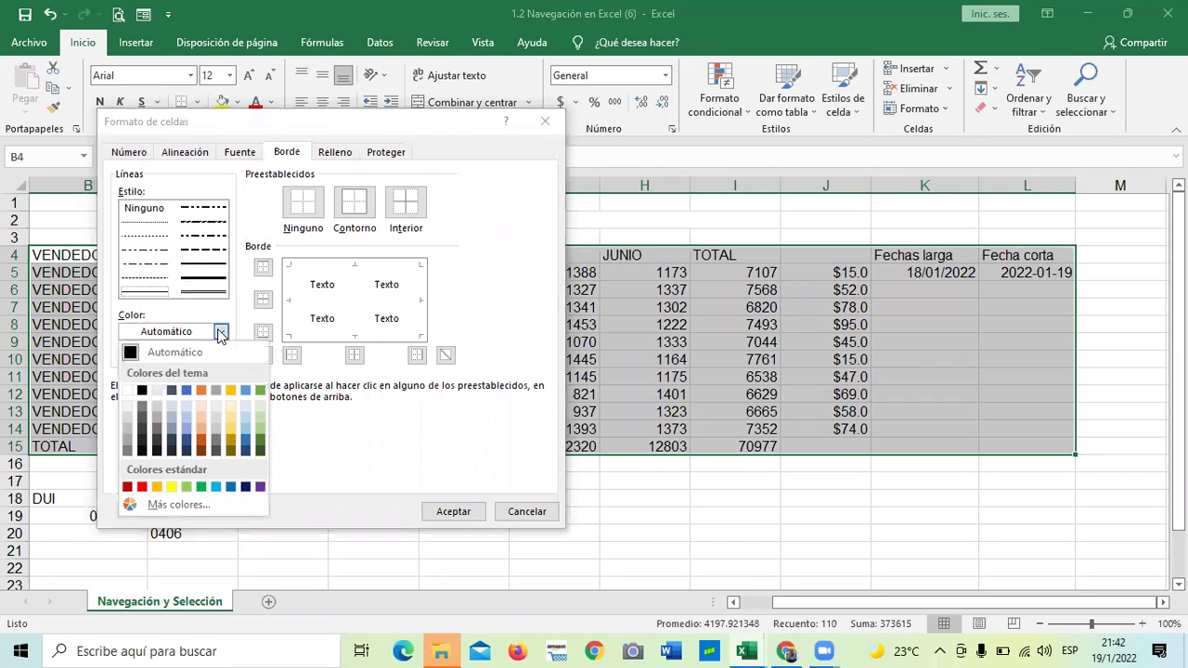
click(160, 299)
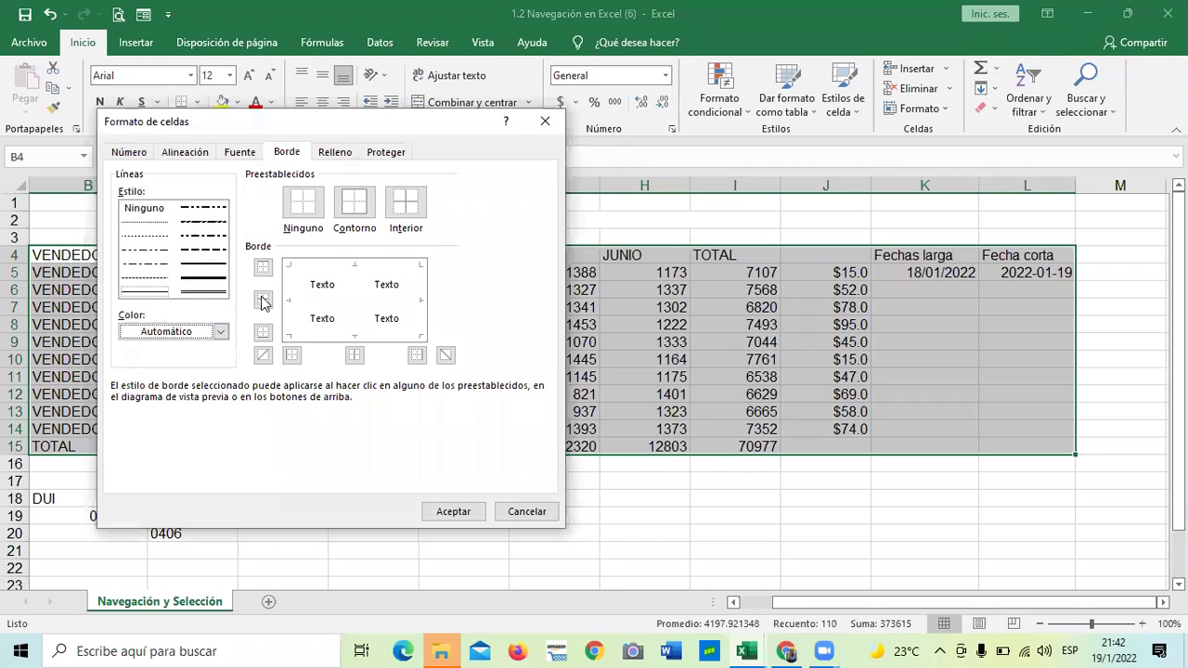
click(262, 268)
click(264, 300)
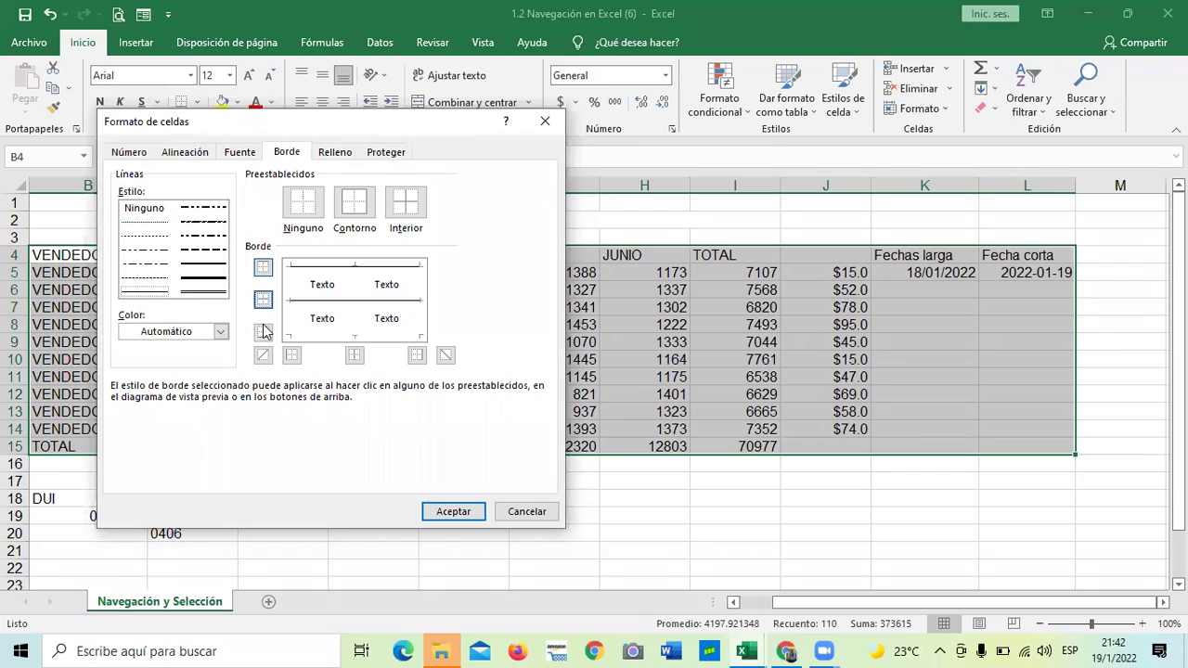
click(291, 355)
click(354, 355)
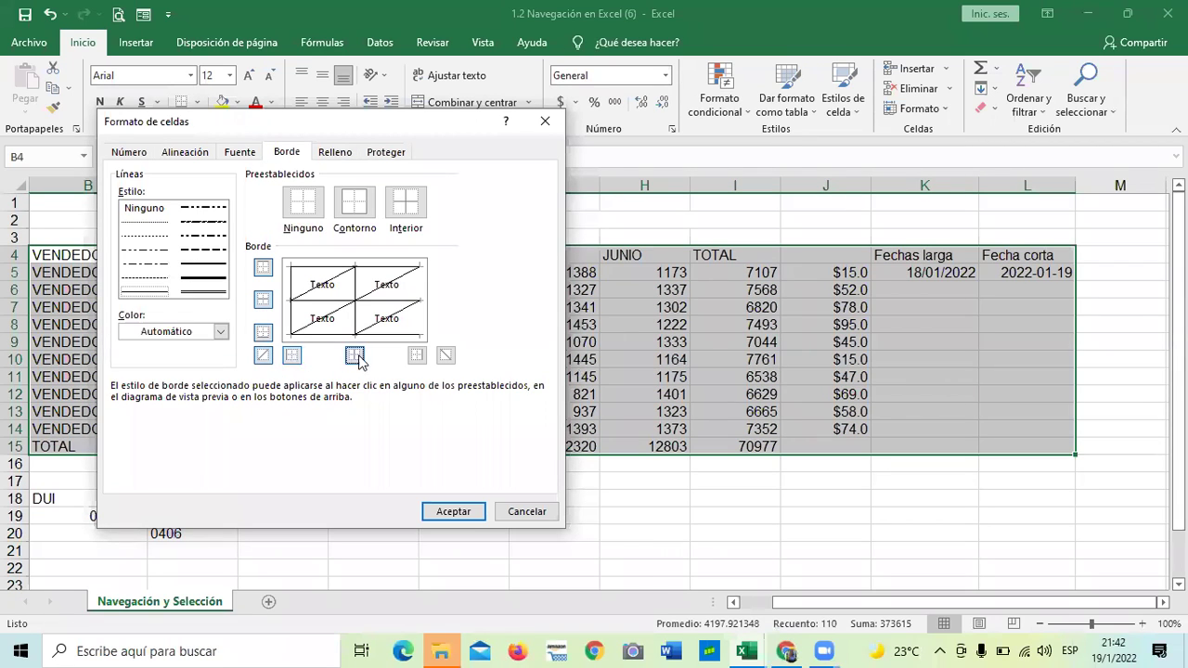
click(416, 356)
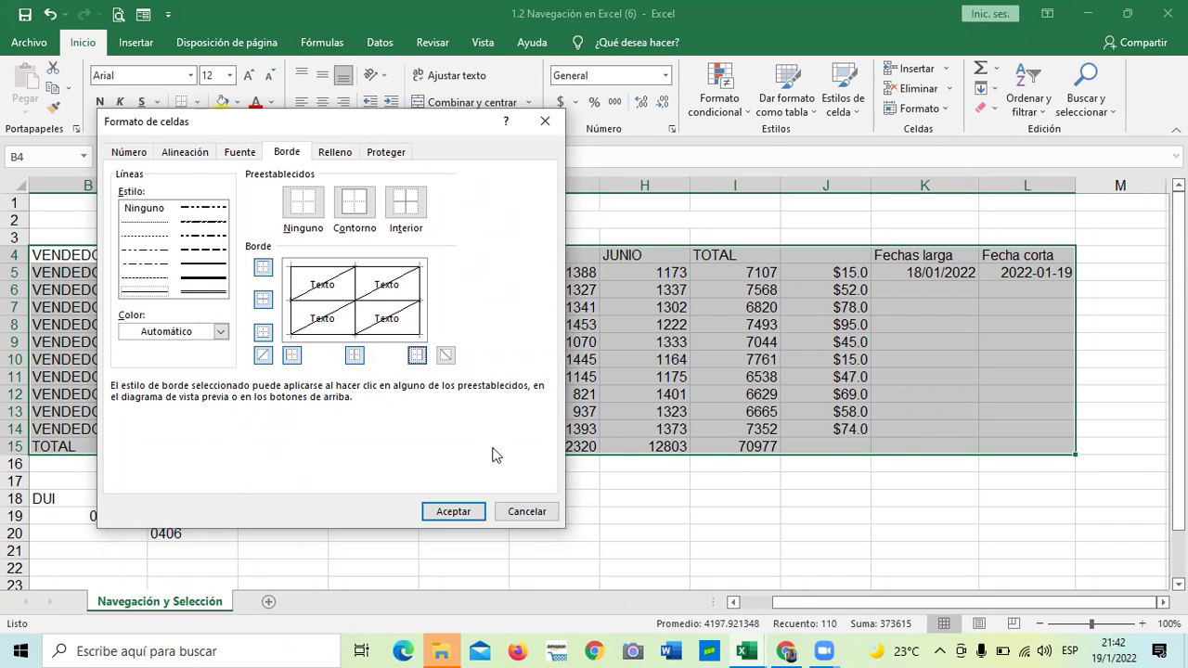
click(453, 511)
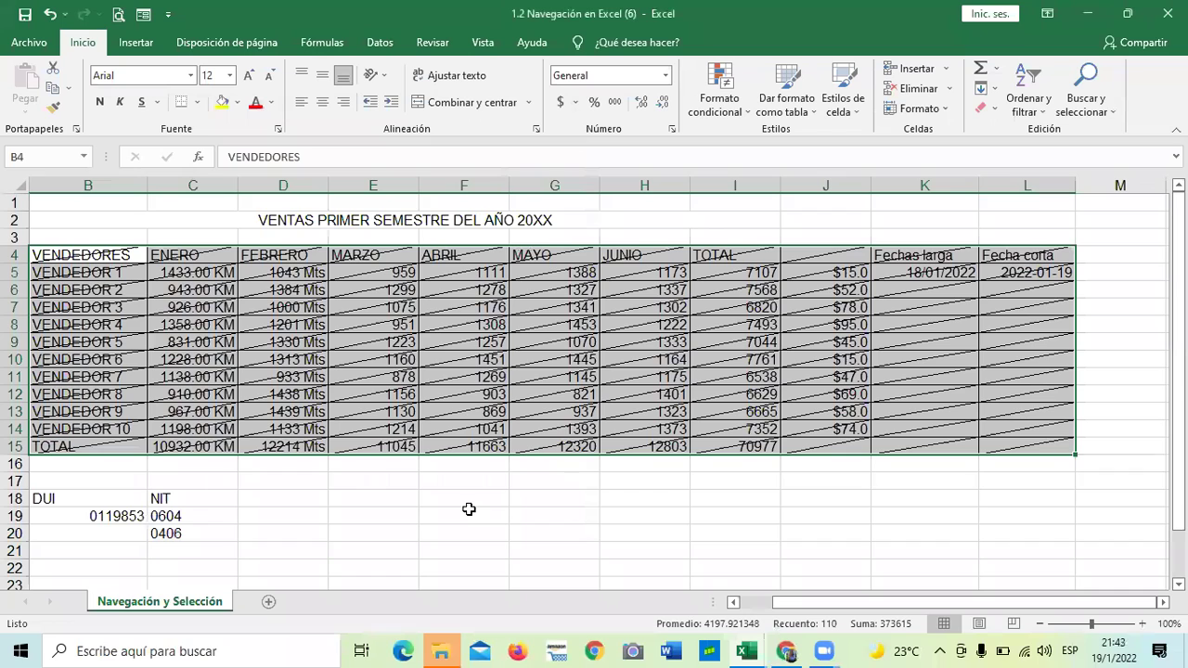
Remove the diagonal borders, keeping only the regular cell grid
click(672, 132)
click(287, 152)
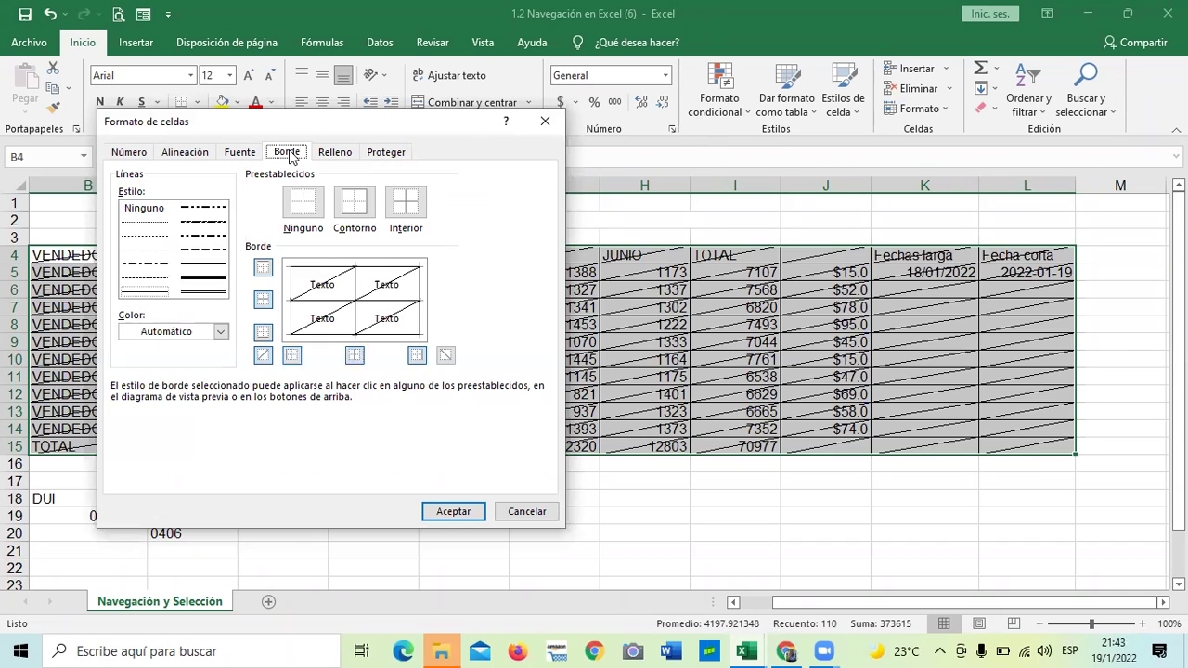
click(263, 357)
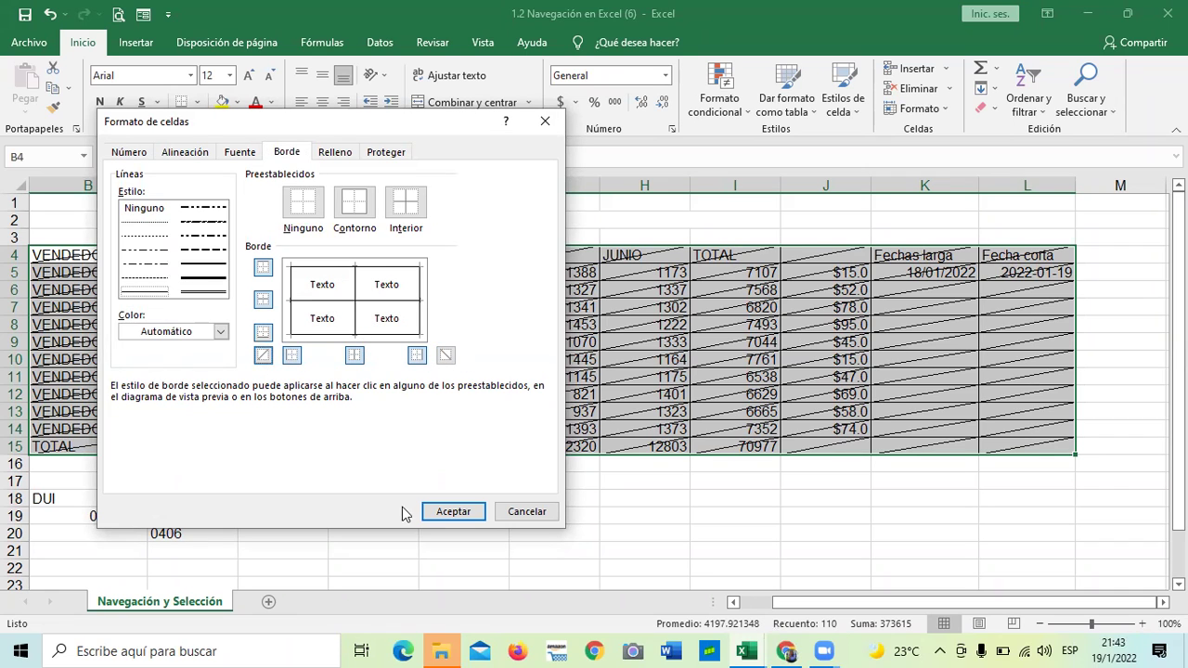
click(445, 511)
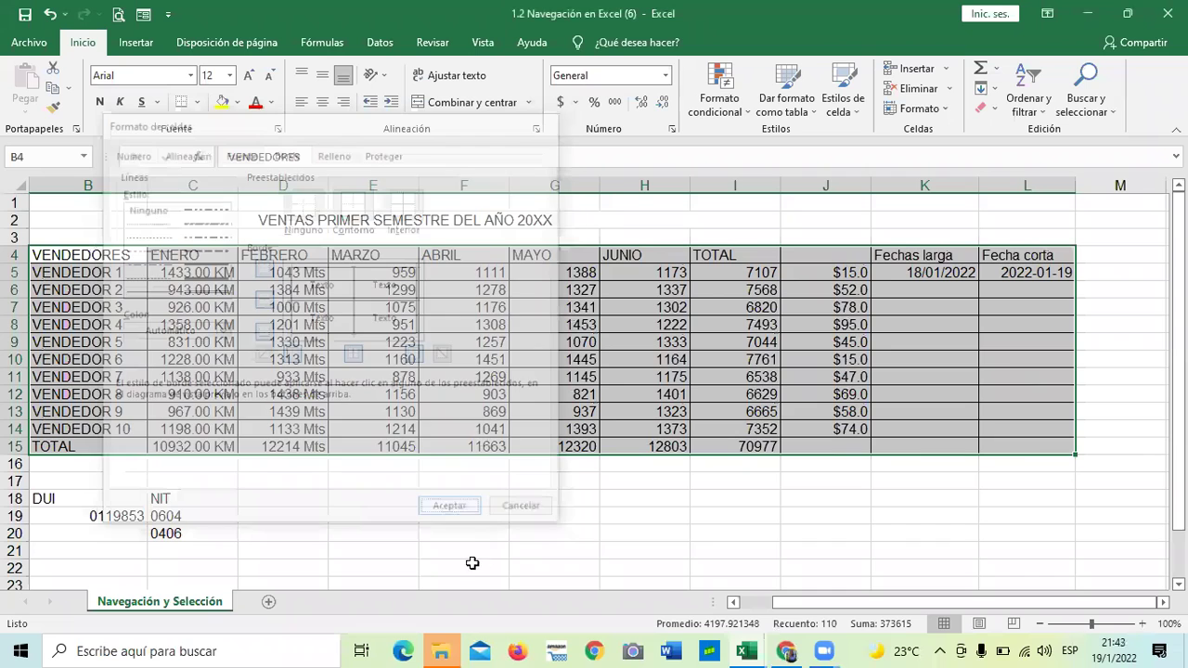
click(485, 565)
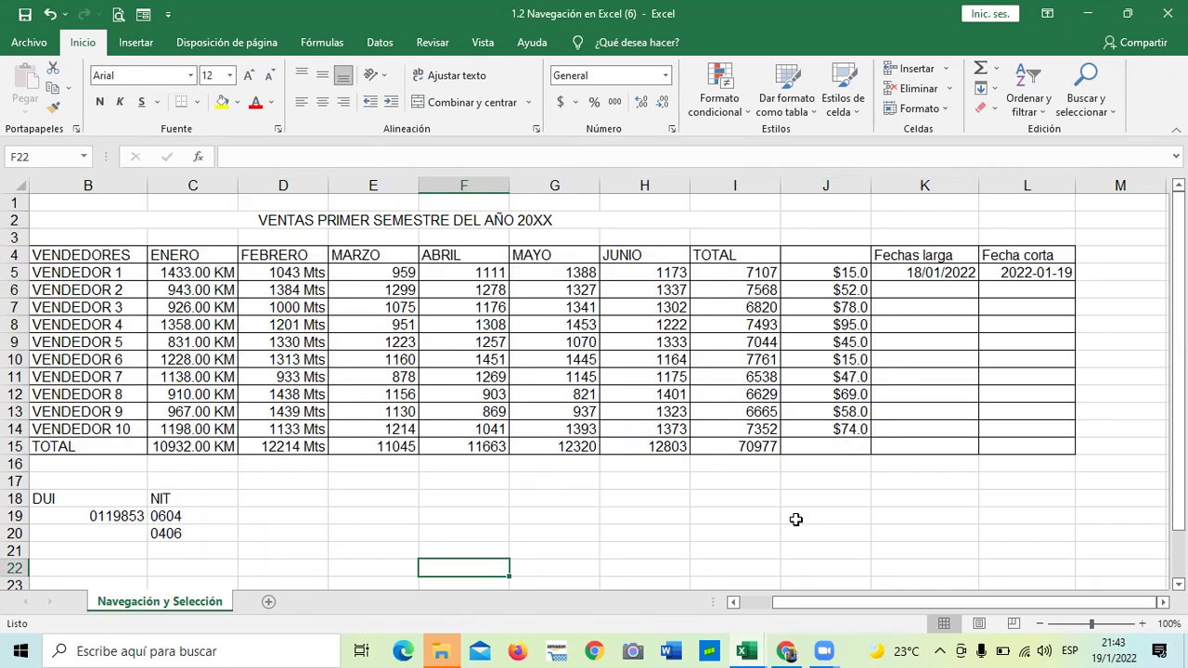
click(110, 257)
Select header cells E4 to L4 and bring up their fill effects
drag(357, 257, 968, 241)
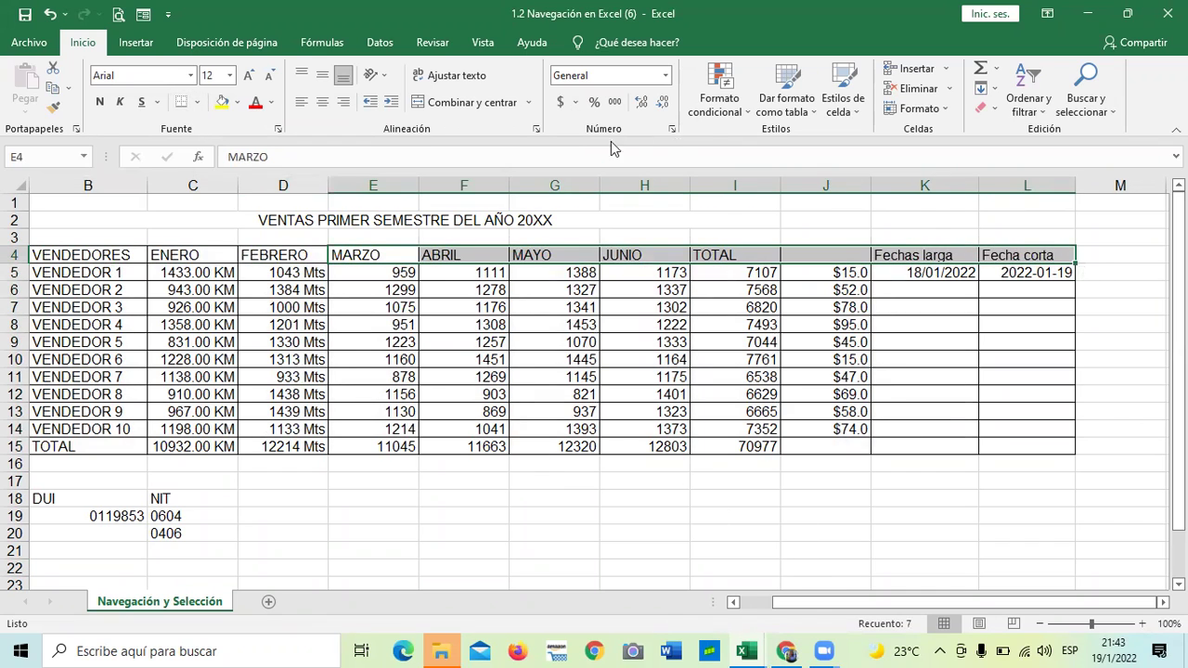
click(671, 131)
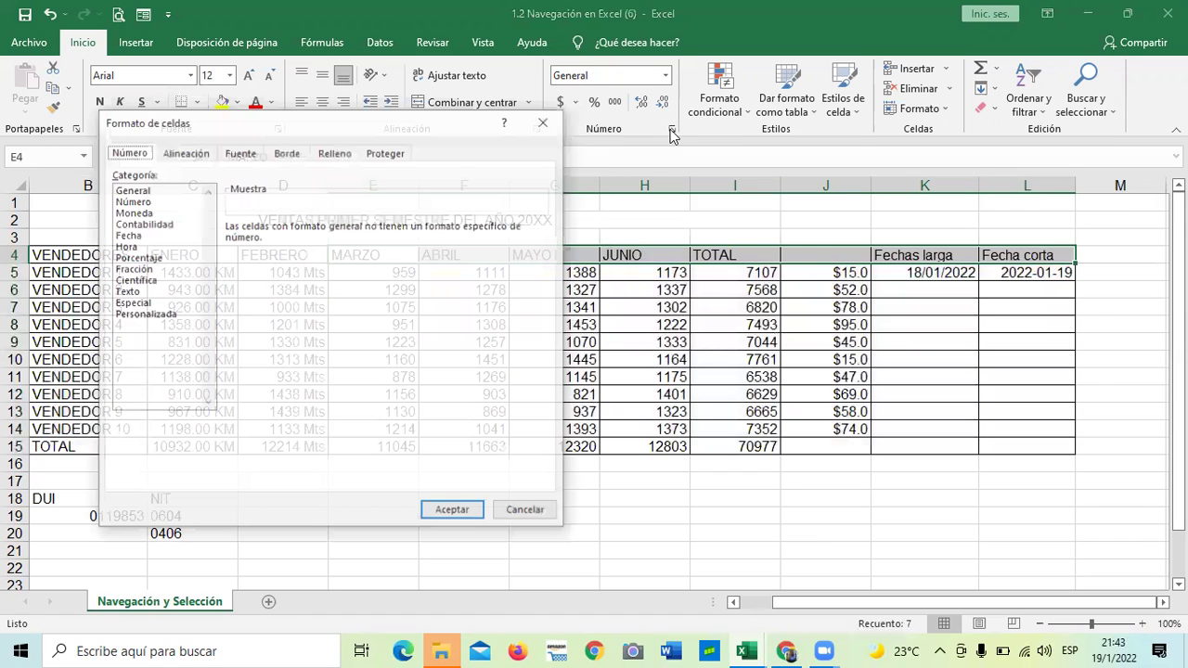
click(338, 156)
drag(334, 122, 811, 176)
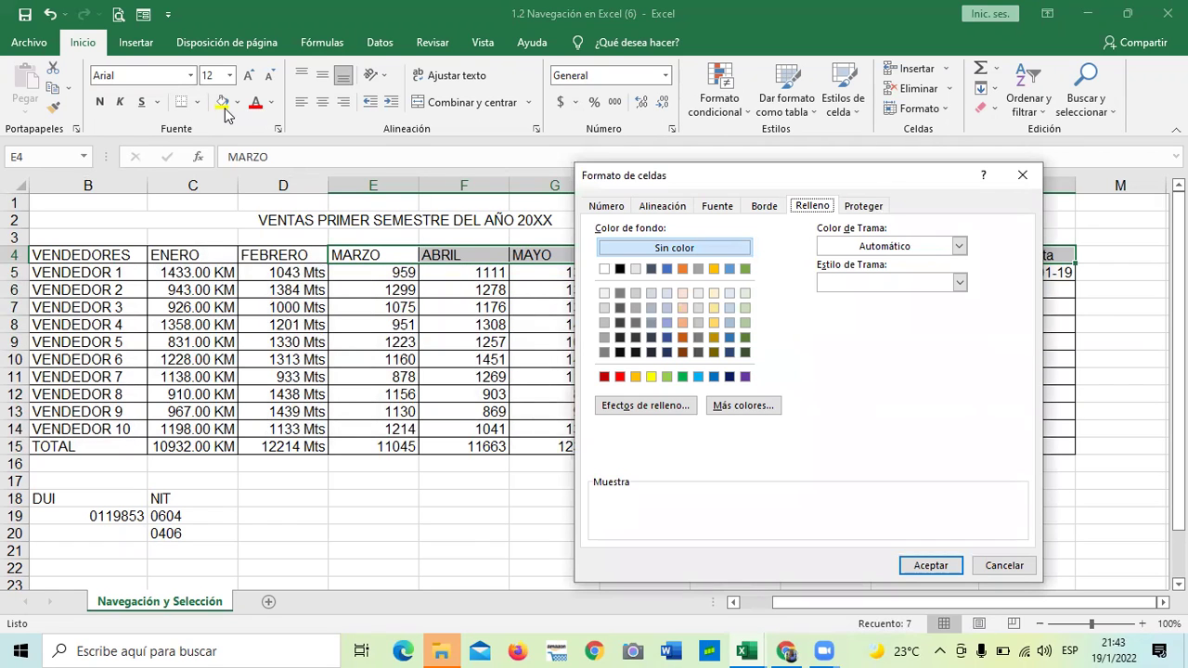
drag(708, 174, 430, 112)
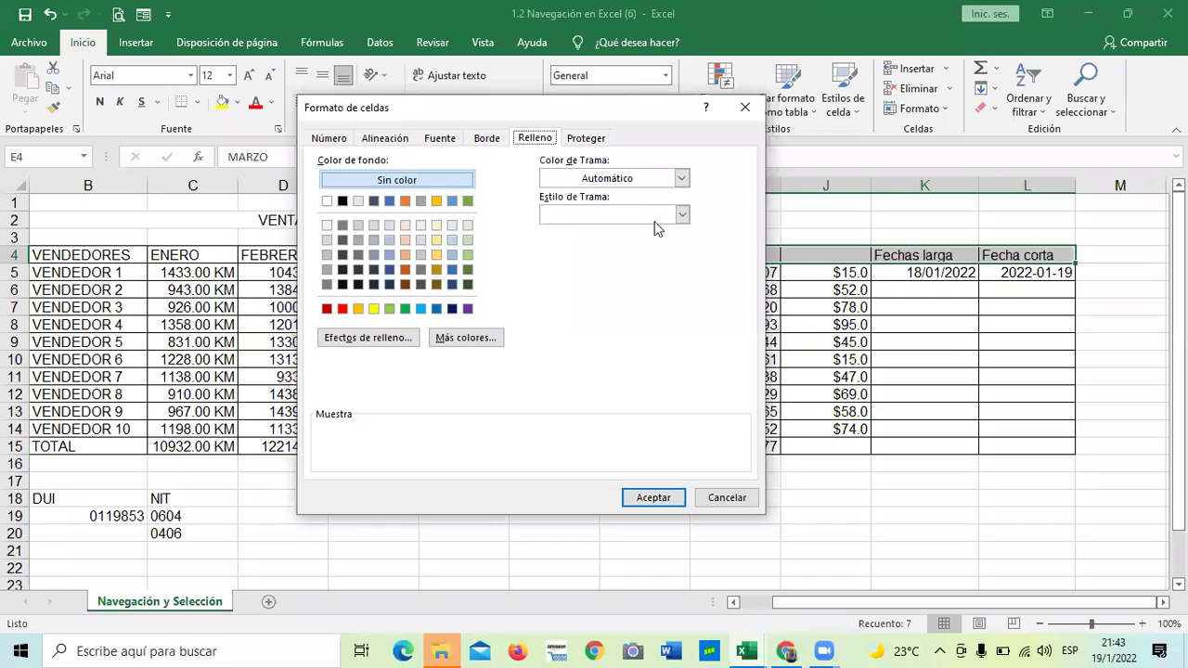
click(390, 340)
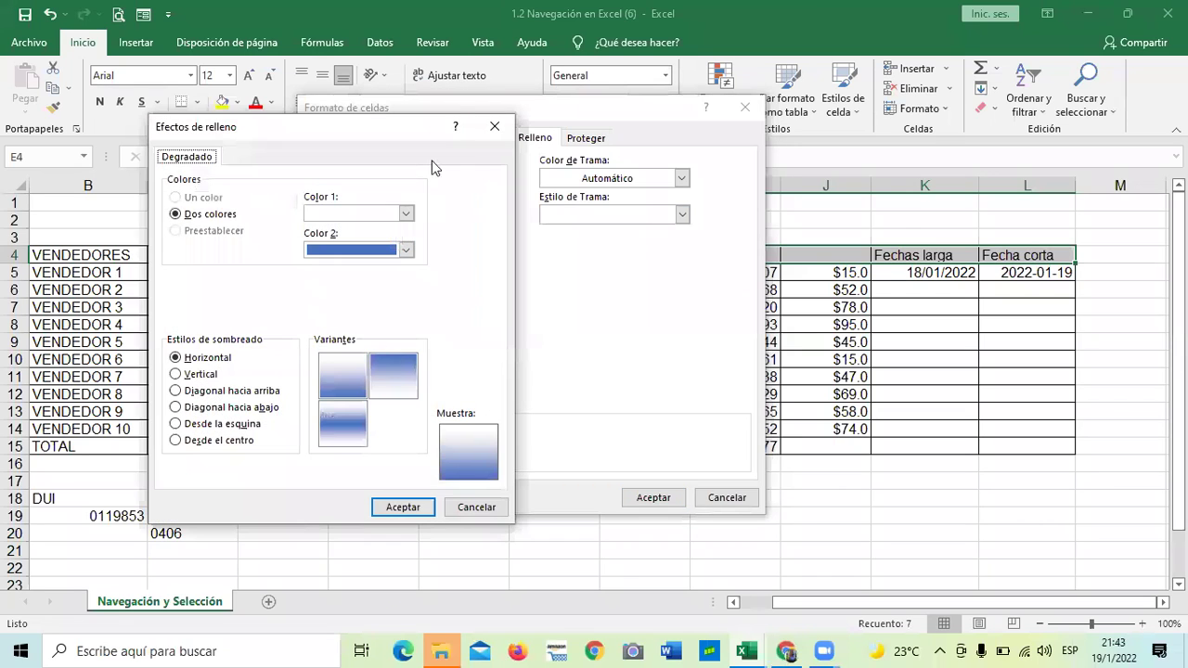
click(495, 126)
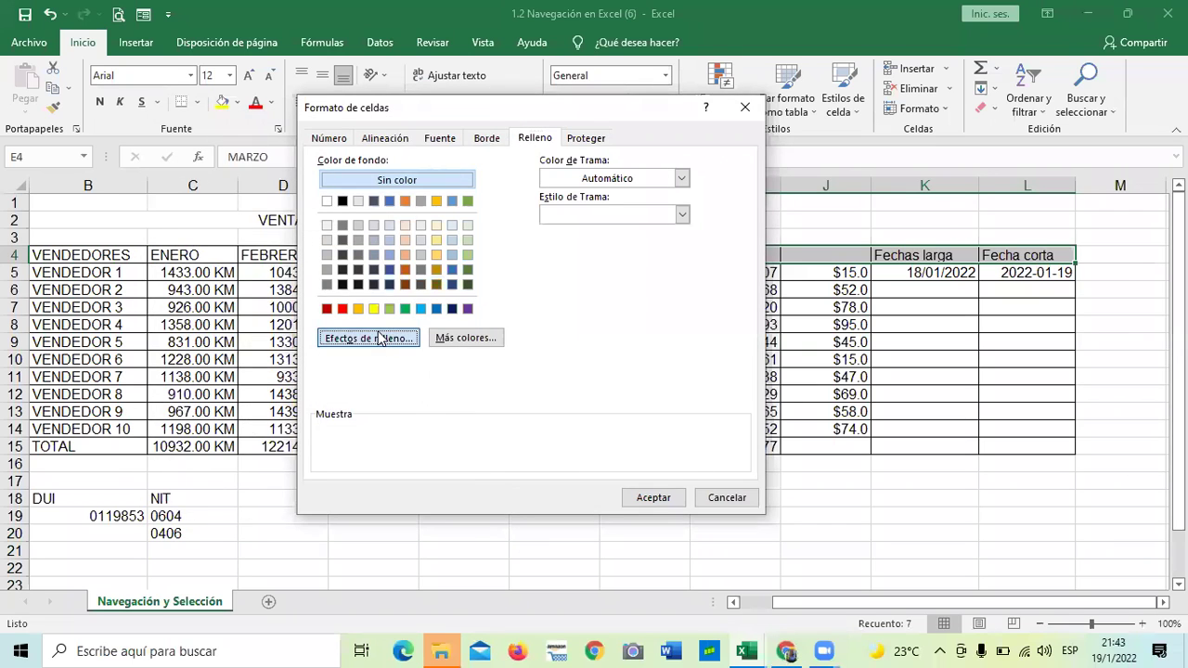
click(378, 338)
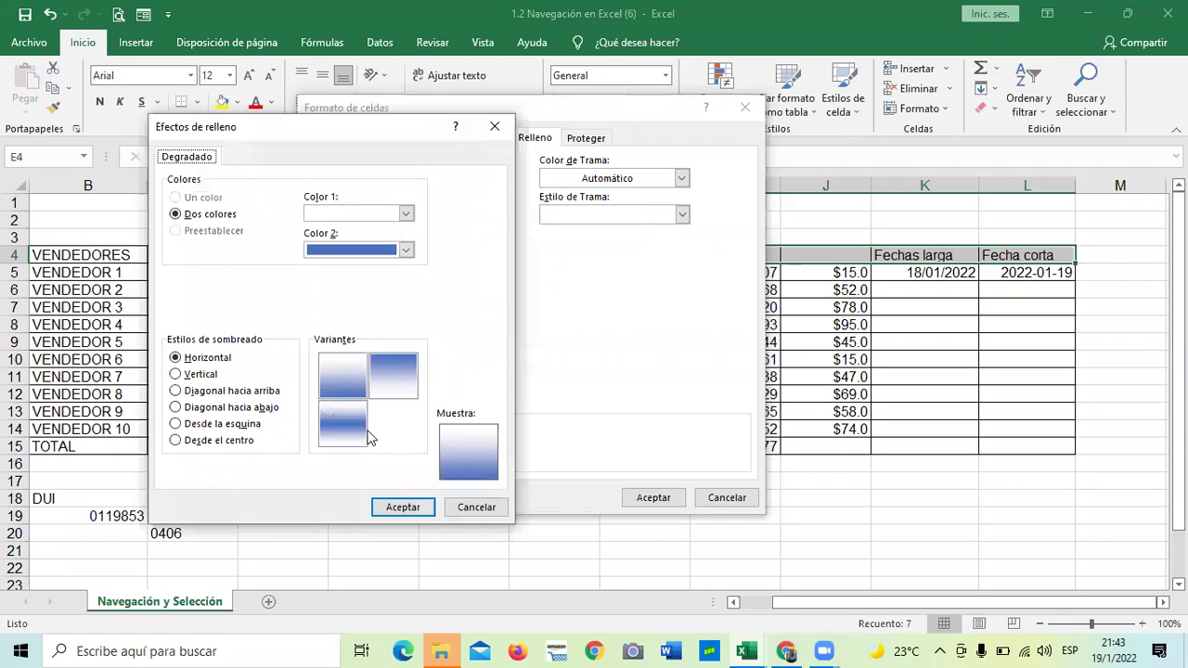
Apply a pale gold to light blue gradient radiating from the centre
click(175, 440)
click(405, 214)
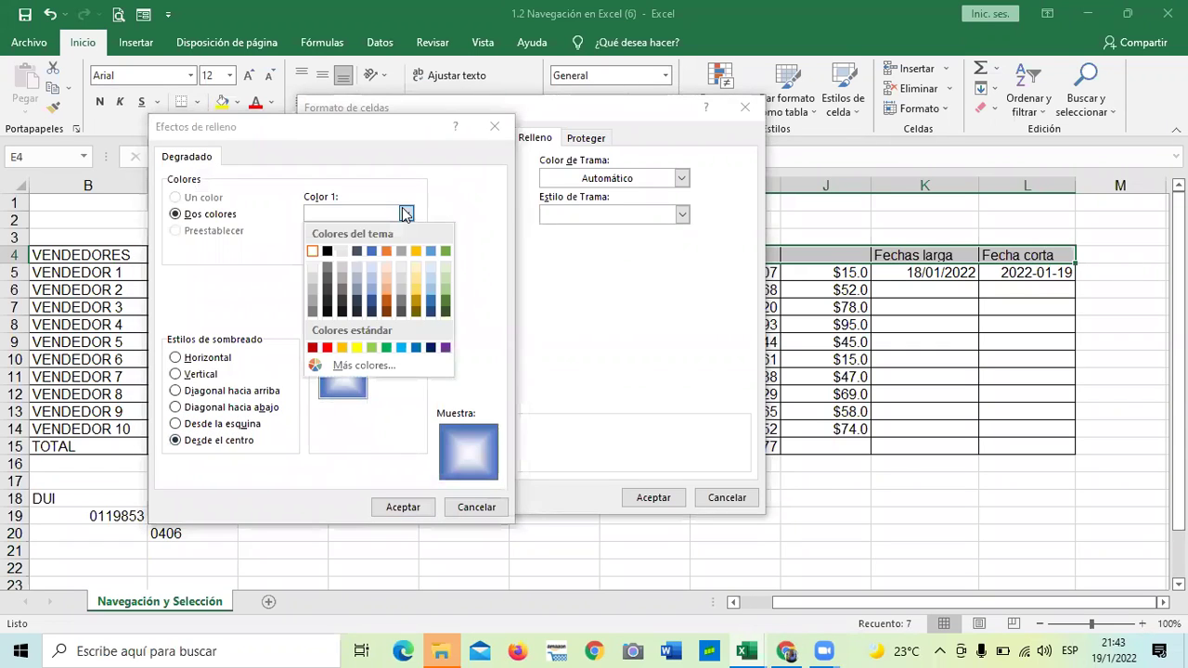
click(417, 251)
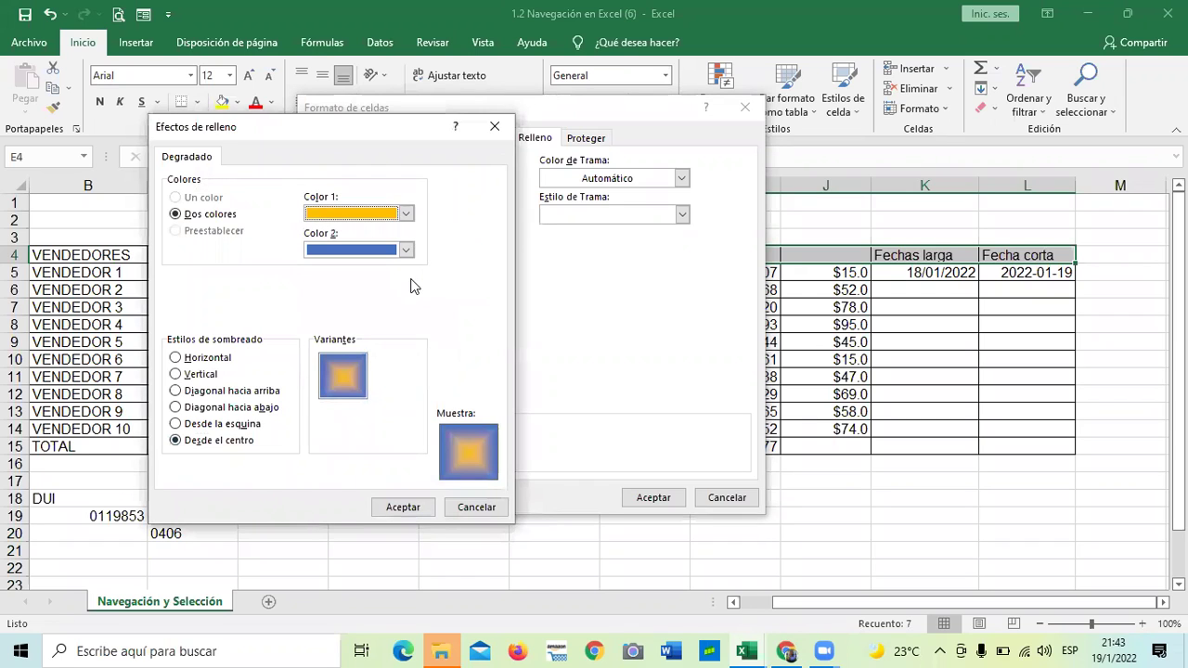
click(403, 214)
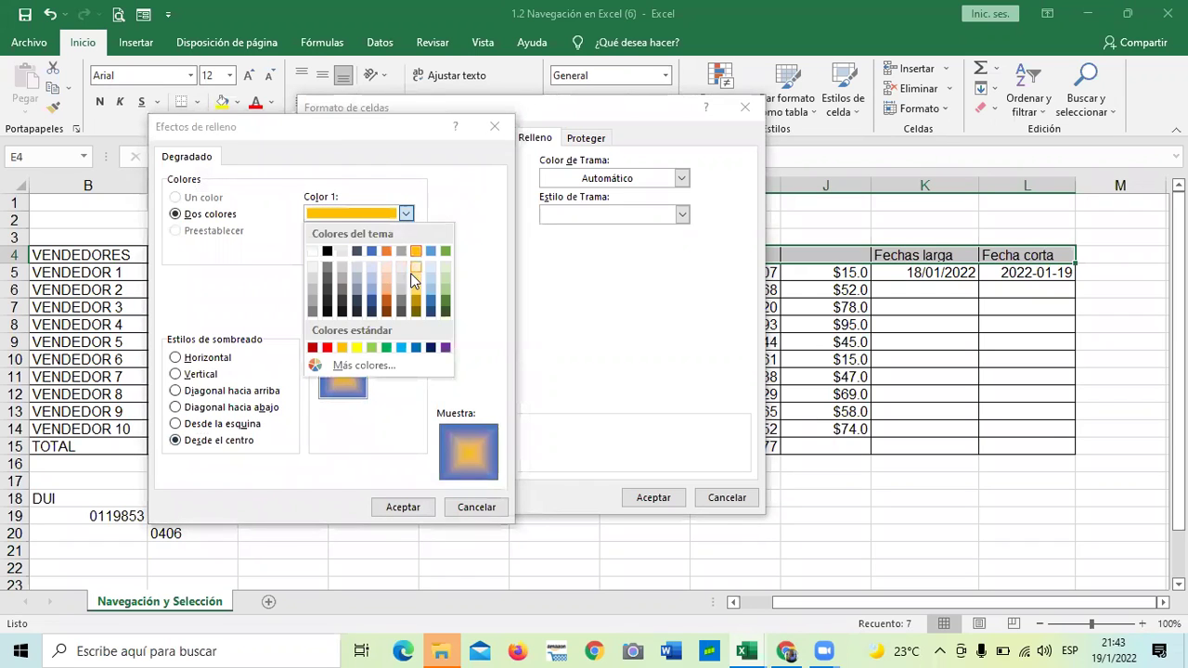
click(413, 270)
click(405, 249)
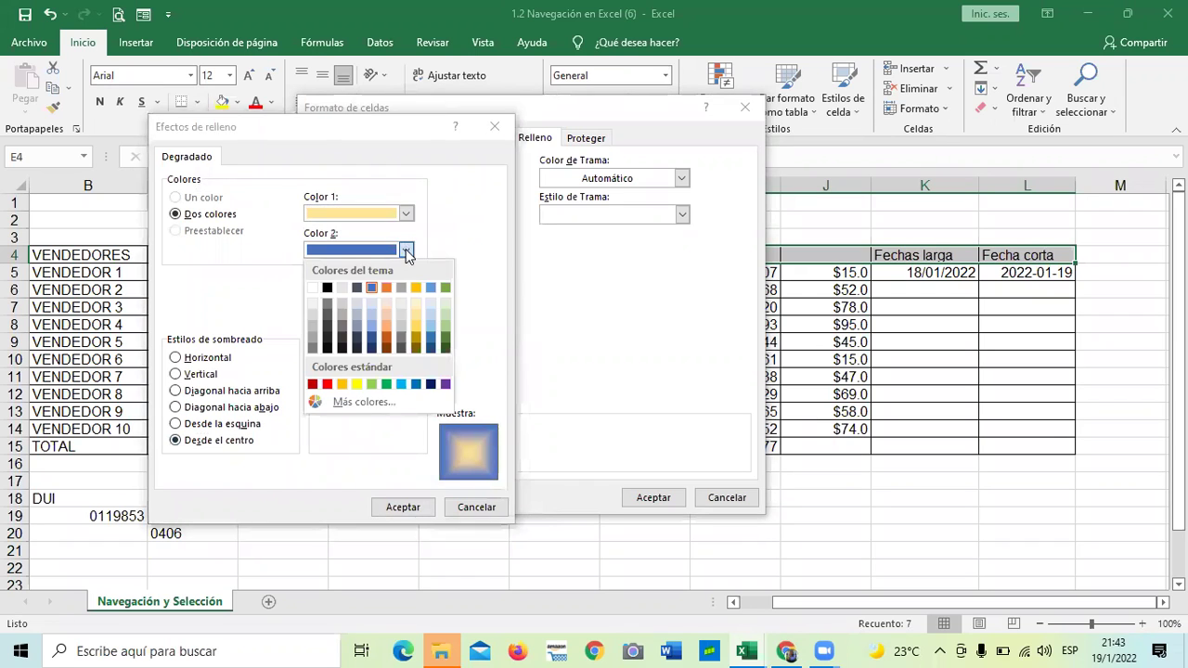
click(374, 322)
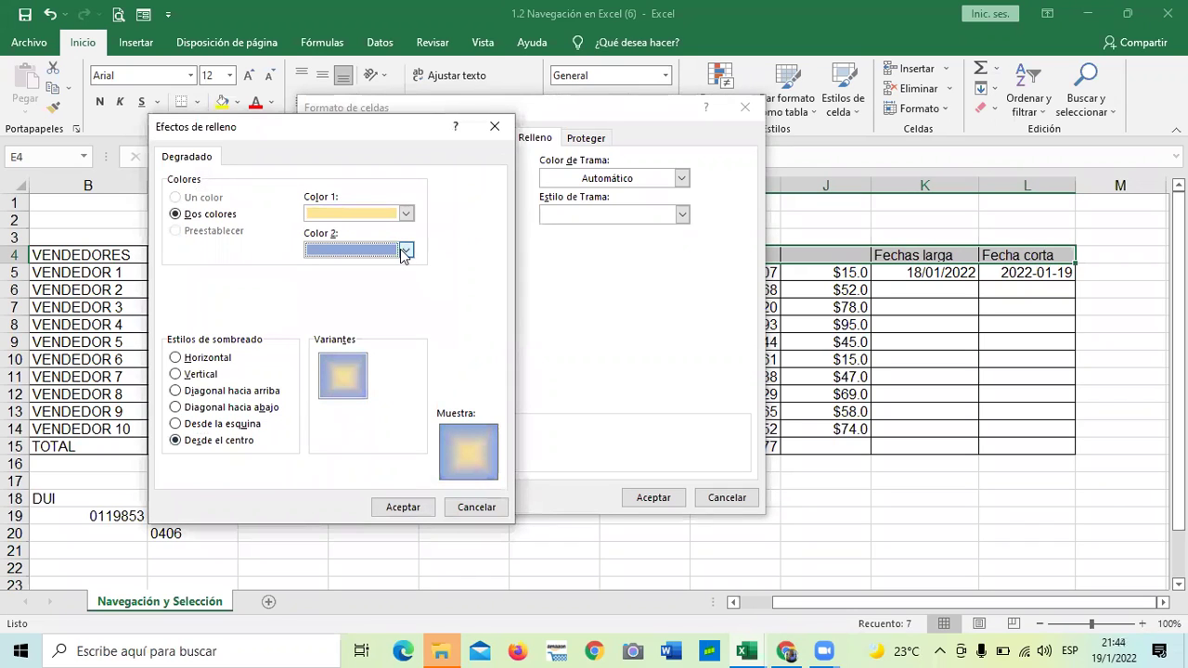
click(405, 507)
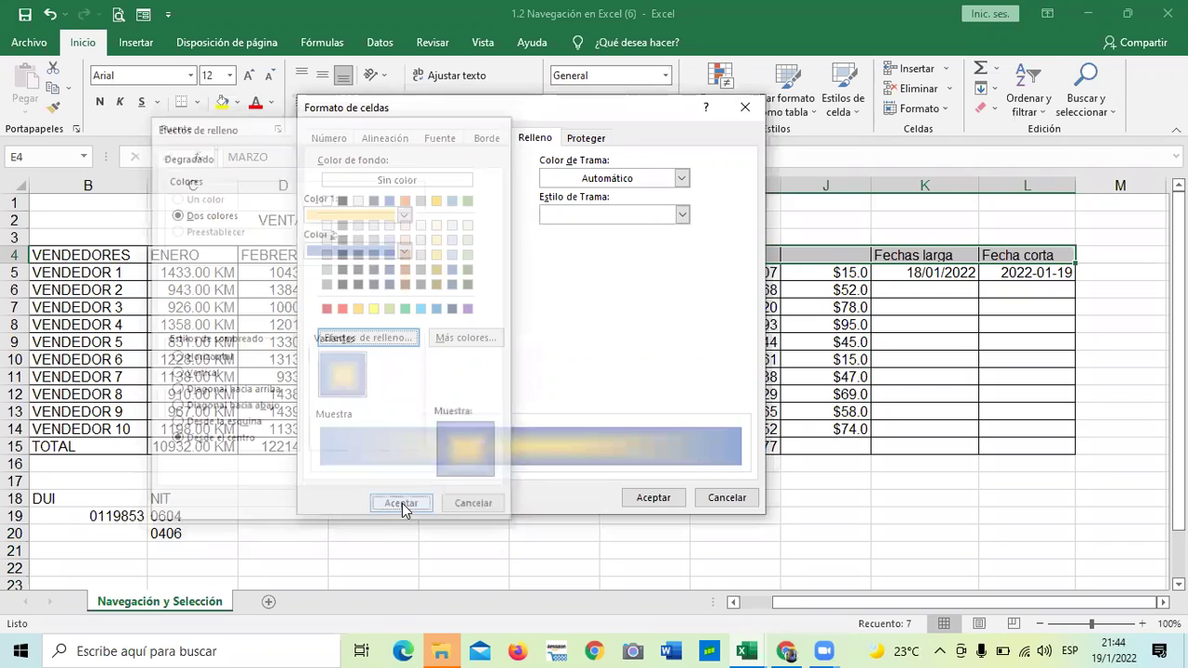
click(653, 498)
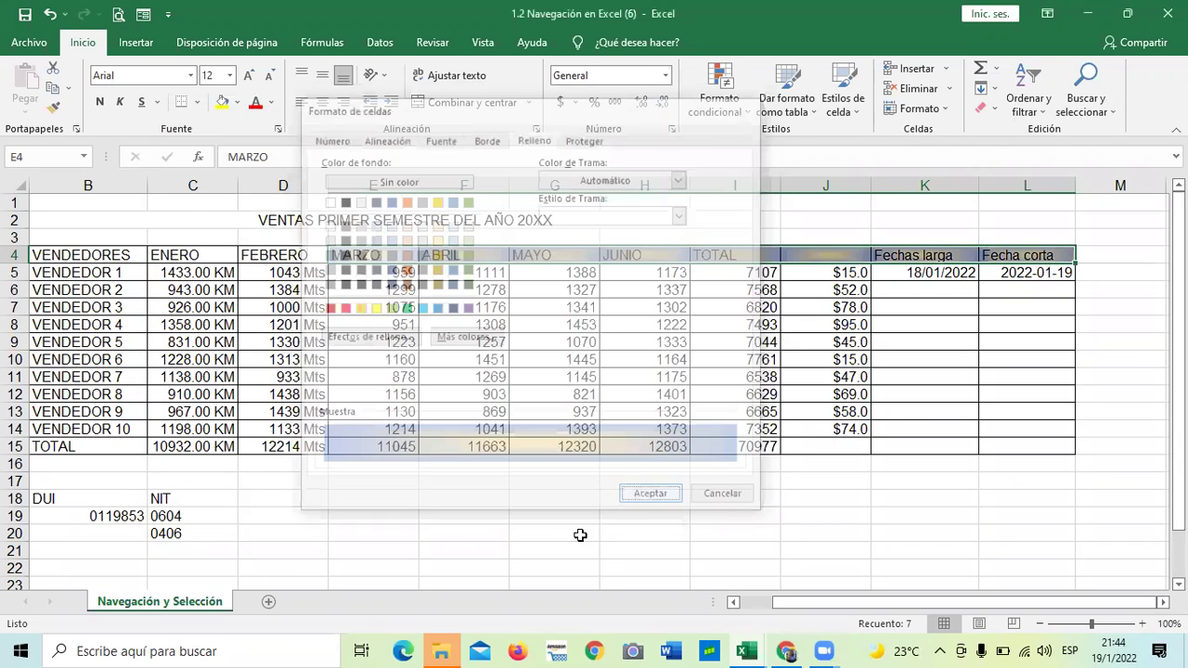
click(567, 547)
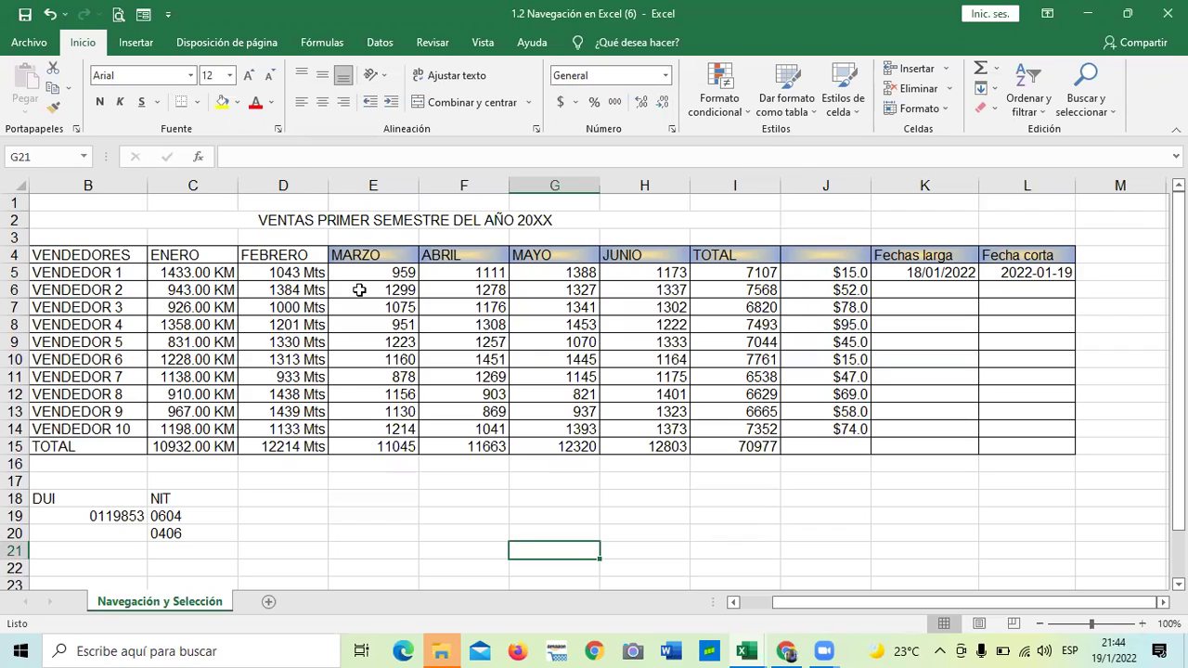
Add the heading 'Nota fin' in cell M4
click(771, 518)
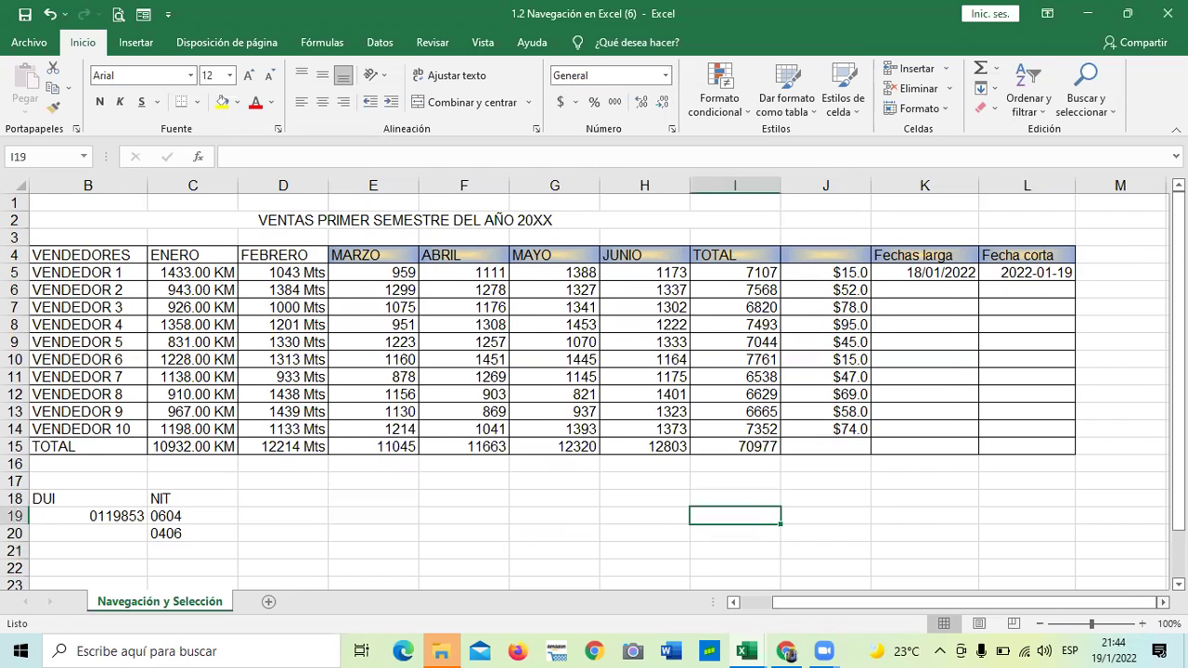
scroll(863, 464, right, 3)
click(813, 408)
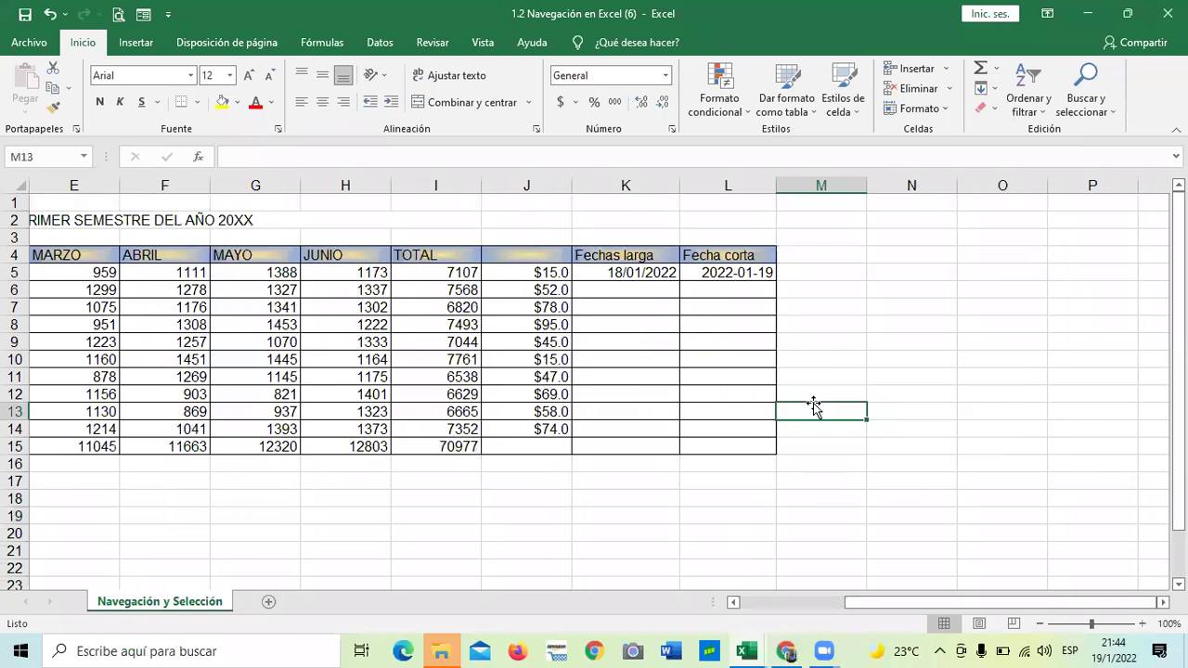
click(803, 254)
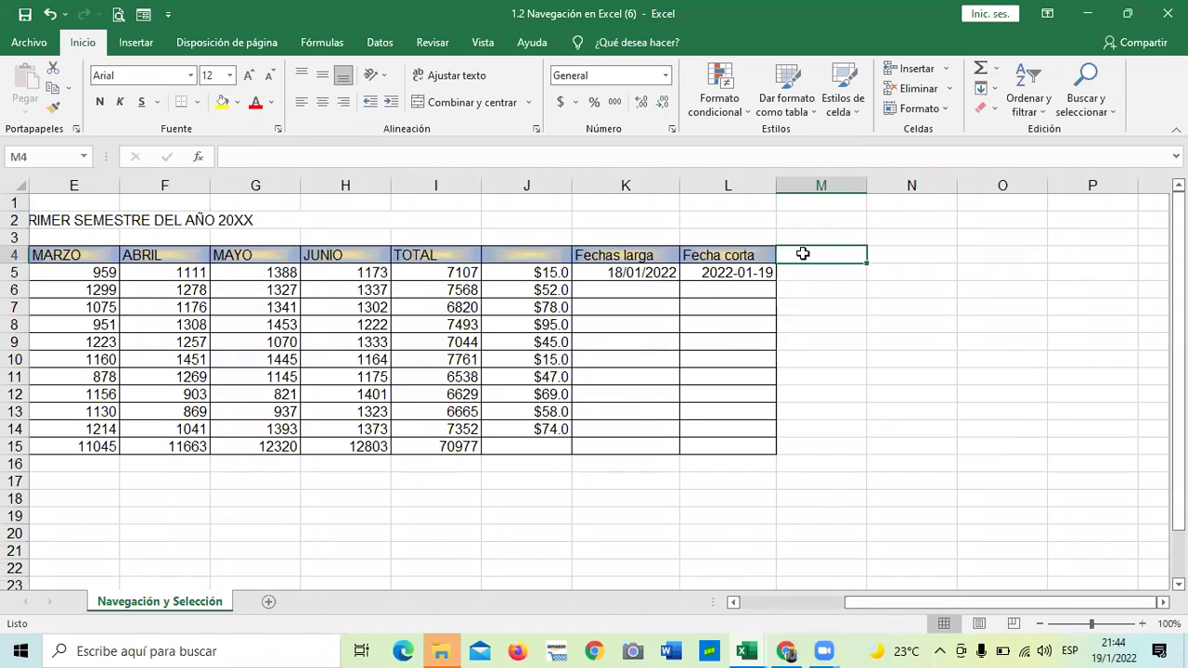
text(Not)
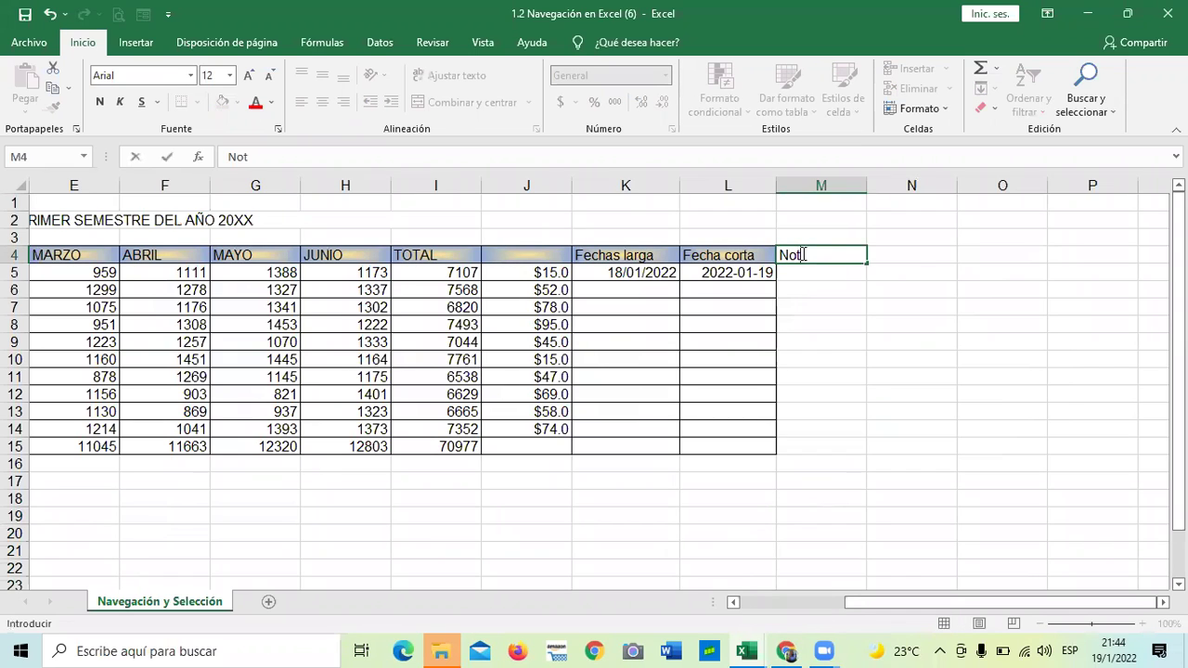
text(a final)
key(Return)
Give M4:M15 all borders
click(811, 341)
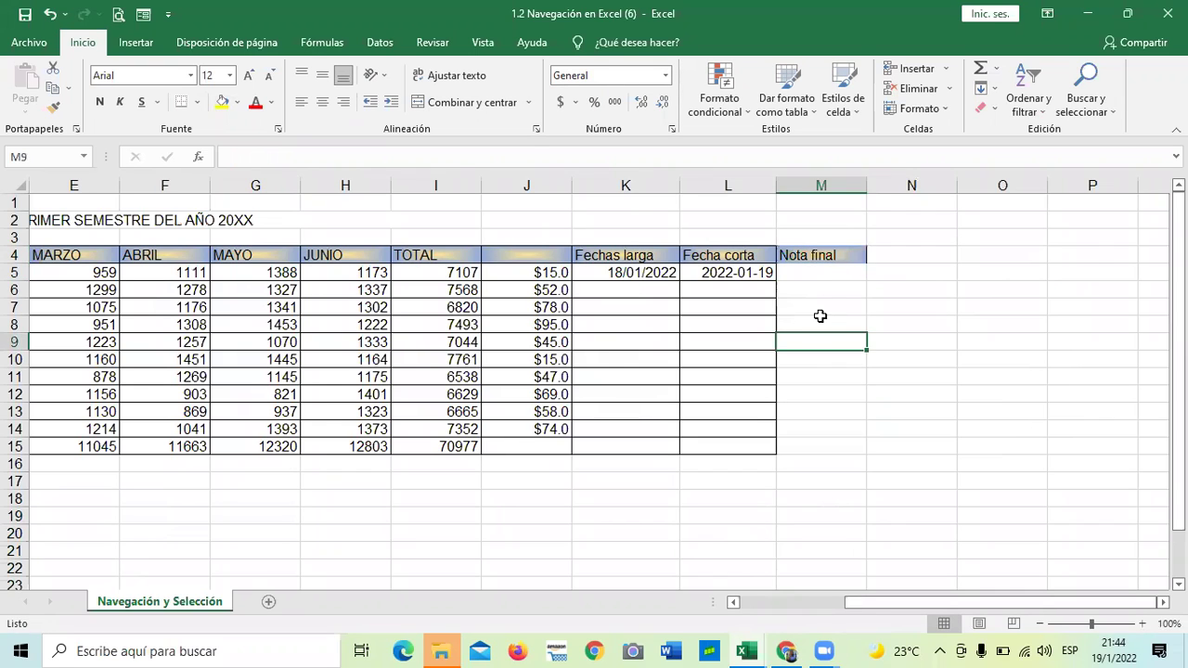
drag(814, 263, 814, 445)
click(197, 102)
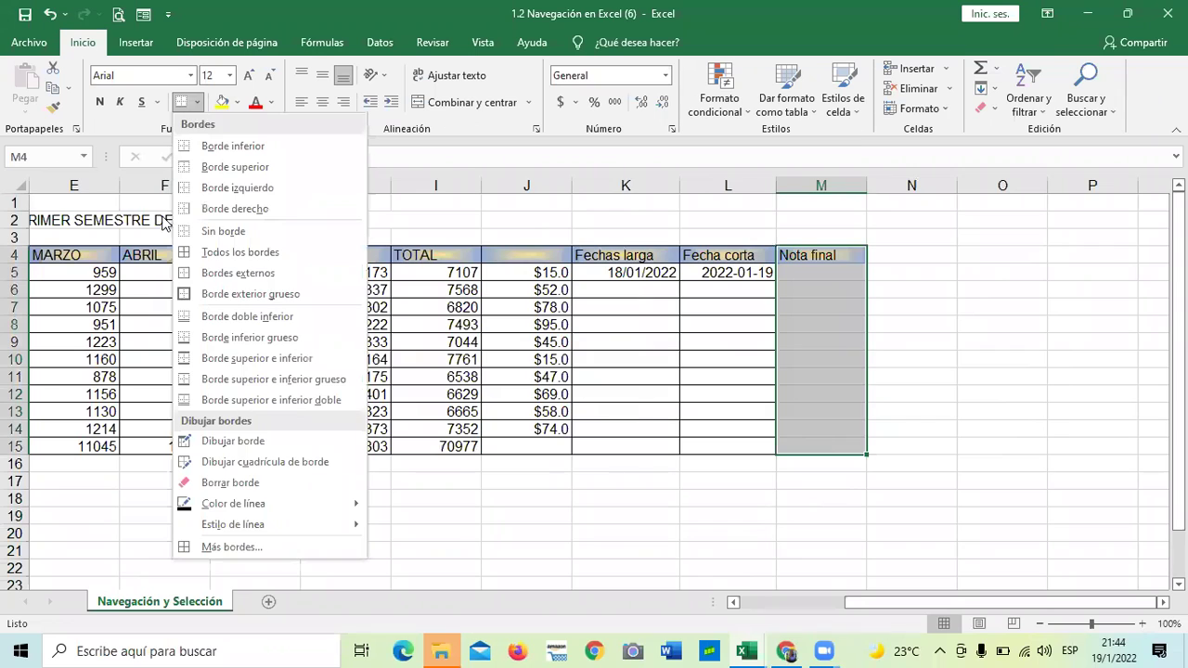
click(219, 251)
click(808, 564)
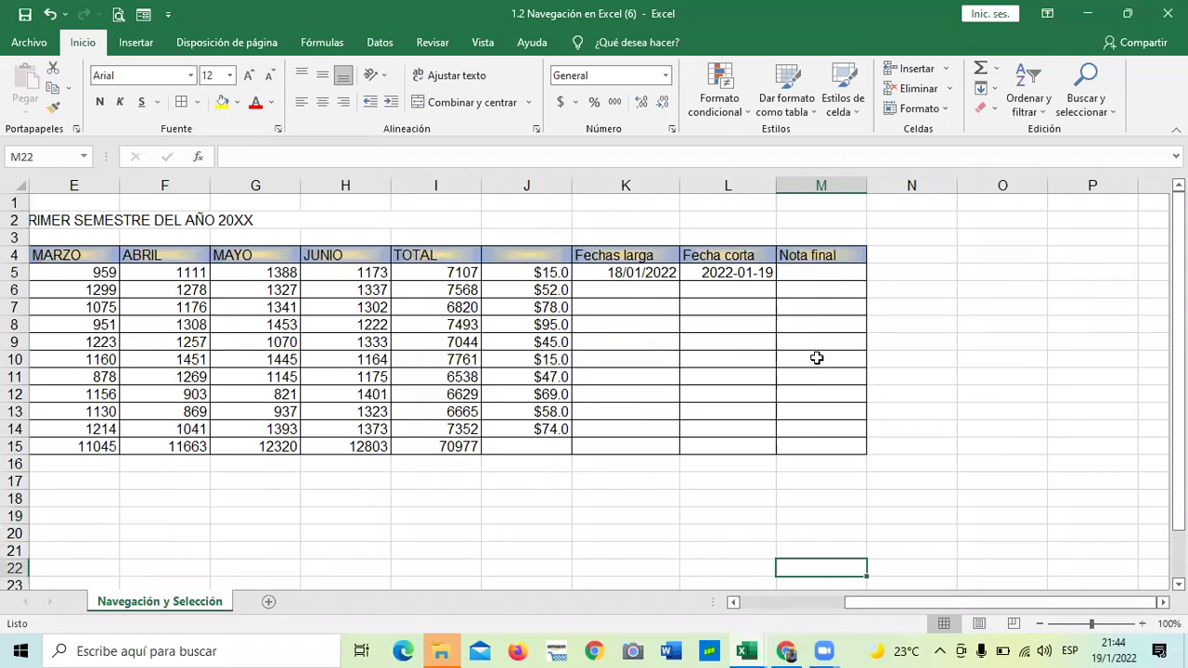
Enter grades 7, 8, 6 and 9 in M6:M9 and narrow column M
click(803, 290)
text(7)
key(Return)
text(8)
key(Return)
text(6)
key(Return)
text(9)
key(Return)
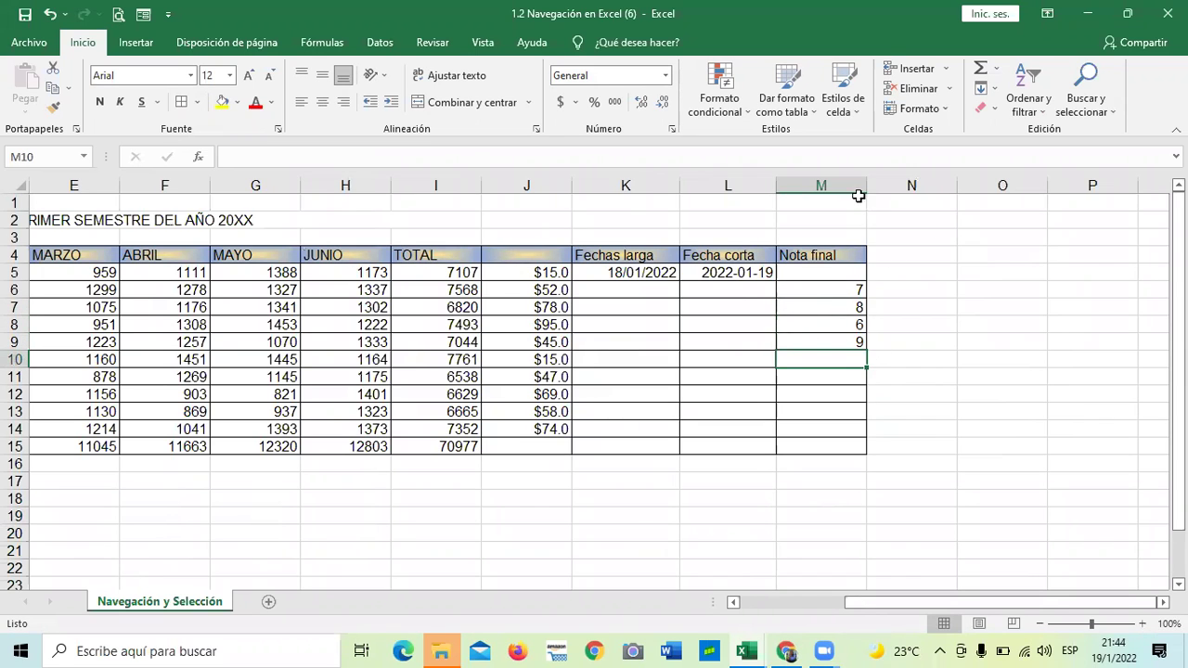
drag(866, 185, 843, 186)
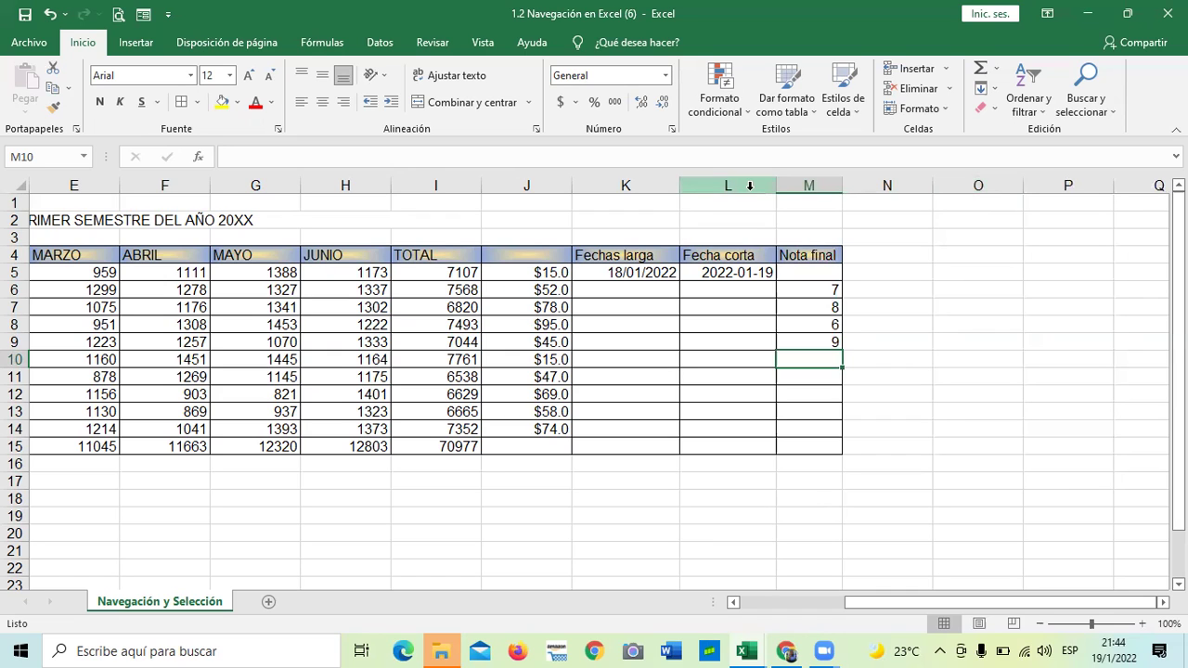
Readjust the column border next to Nota final, then select column N
drag(932, 187, 894, 190)
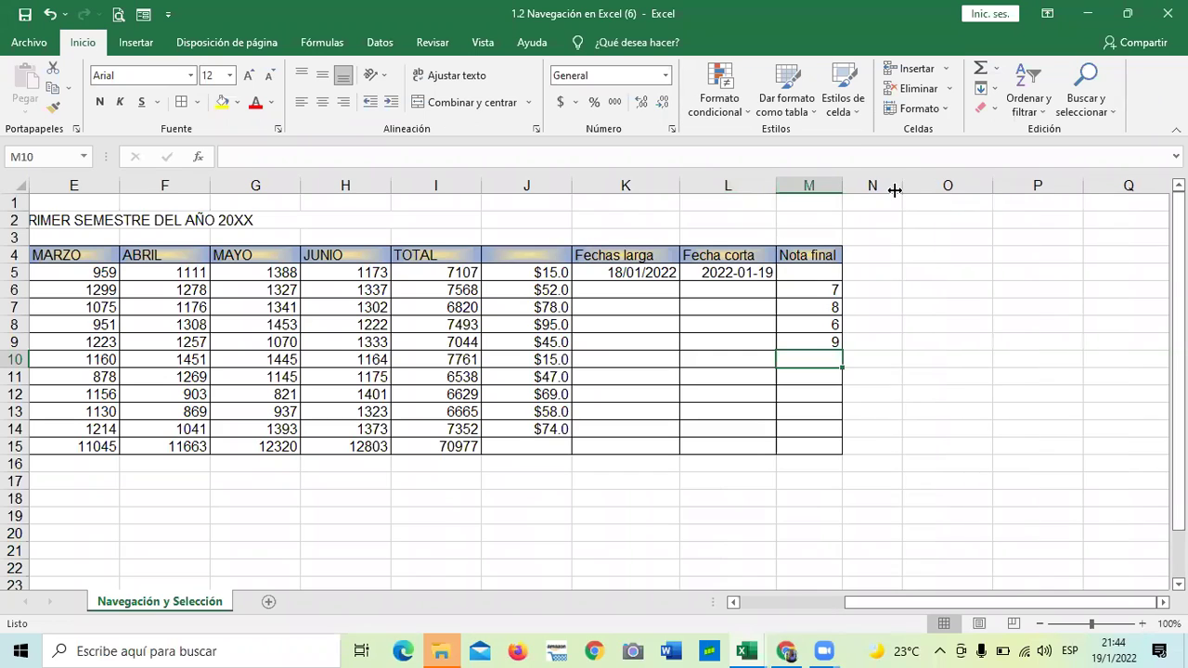
drag(902, 185, 934, 188)
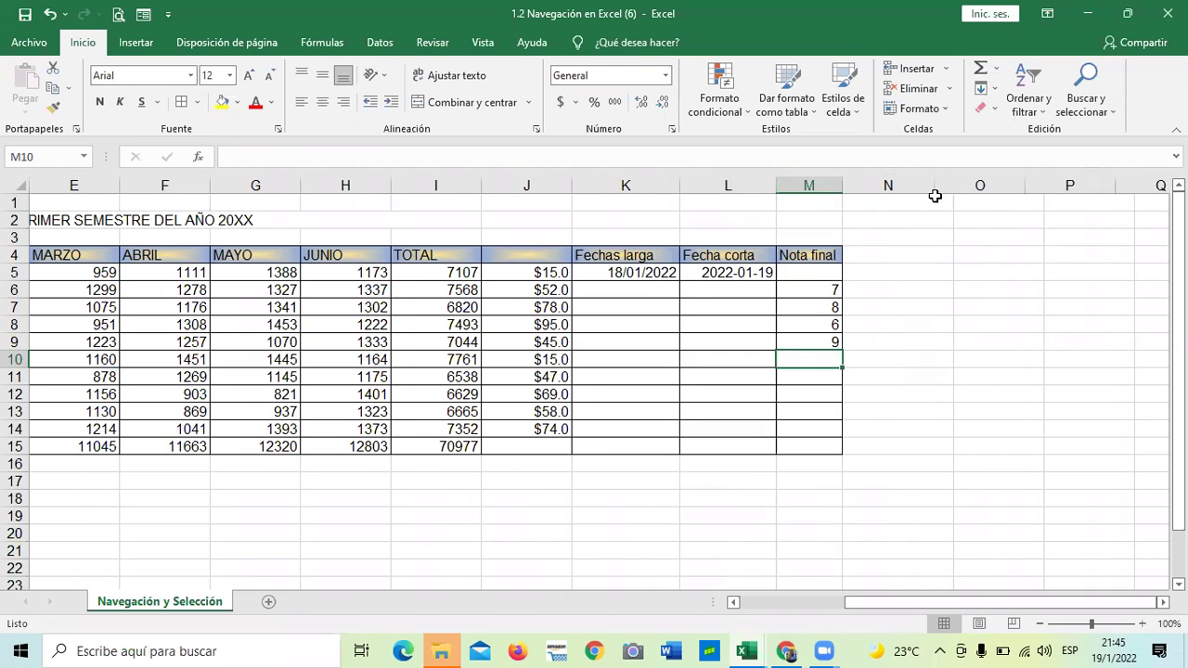
scroll(443, 257, right, 5)
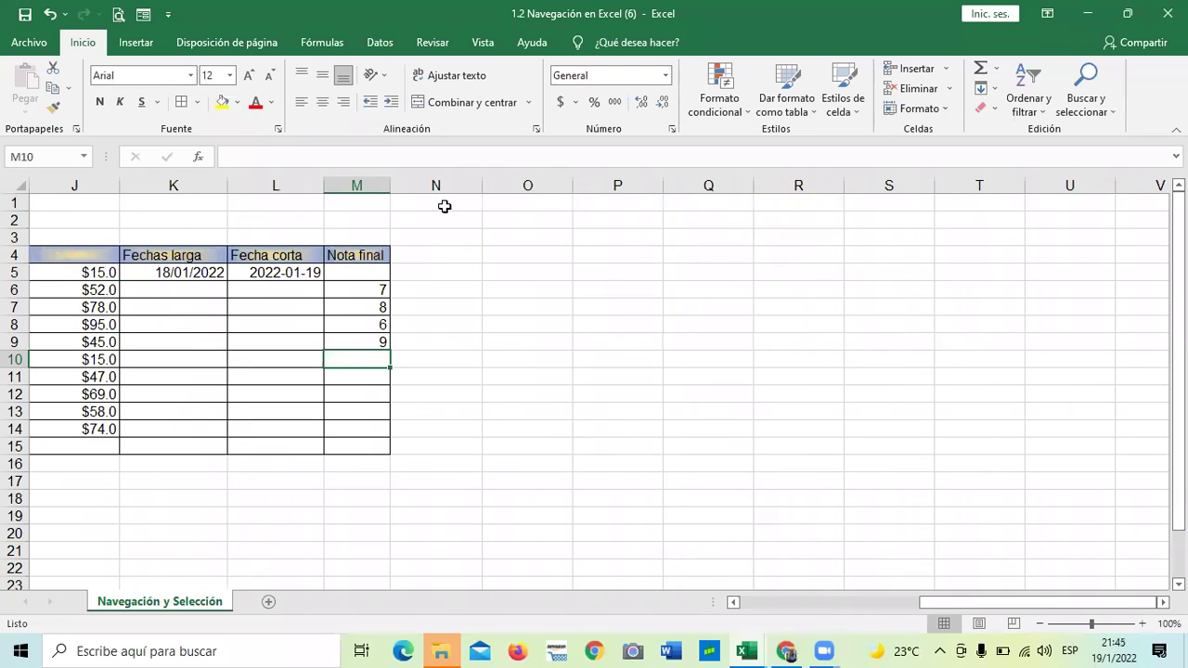
click(445, 178)
click(548, 344)
Set columns N through U to width 5
drag(464, 180, 1110, 219)
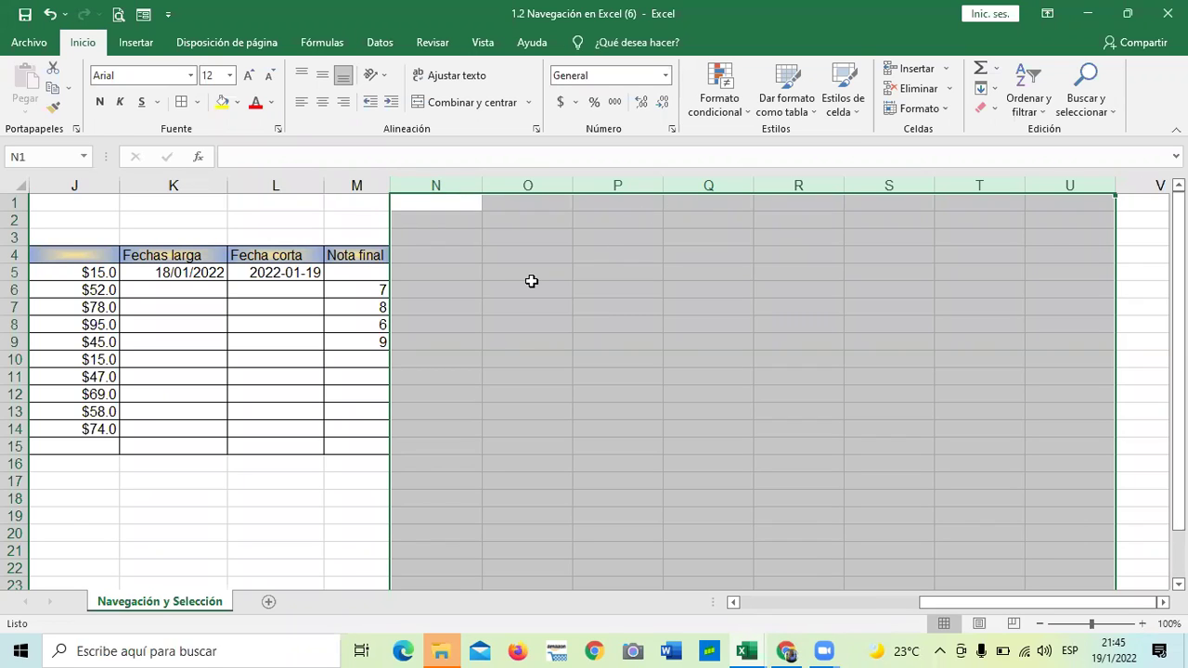
right_click(588, 186)
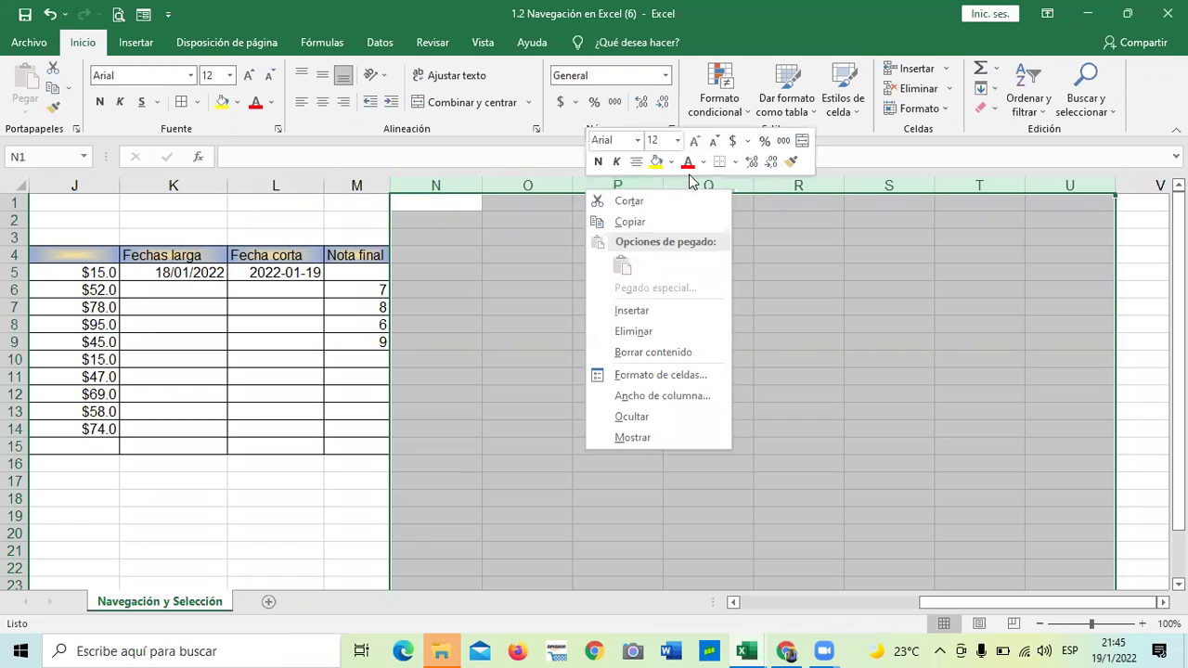
click(633, 395)
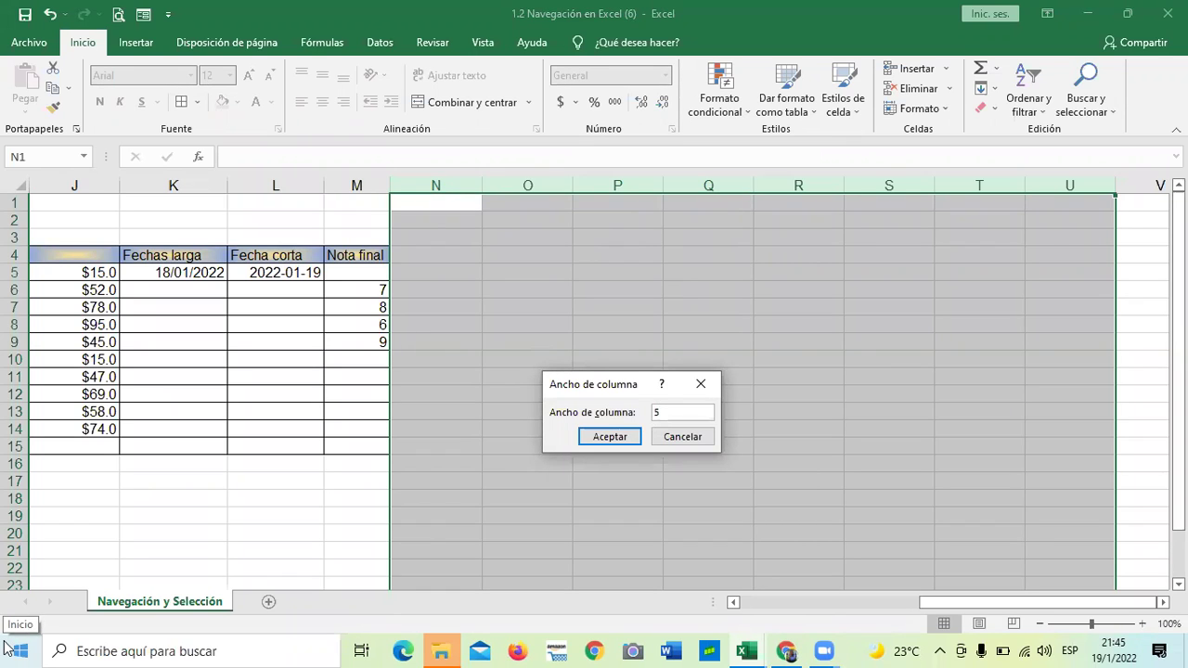
text(5)
key(Return)
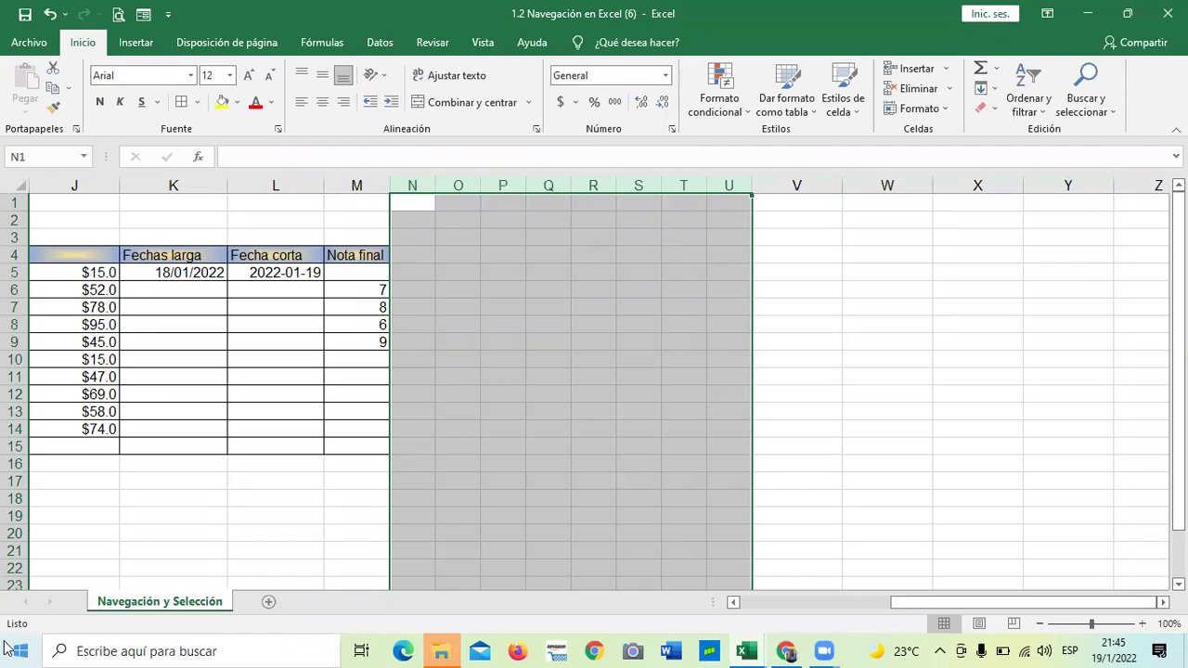
click(842, 500)
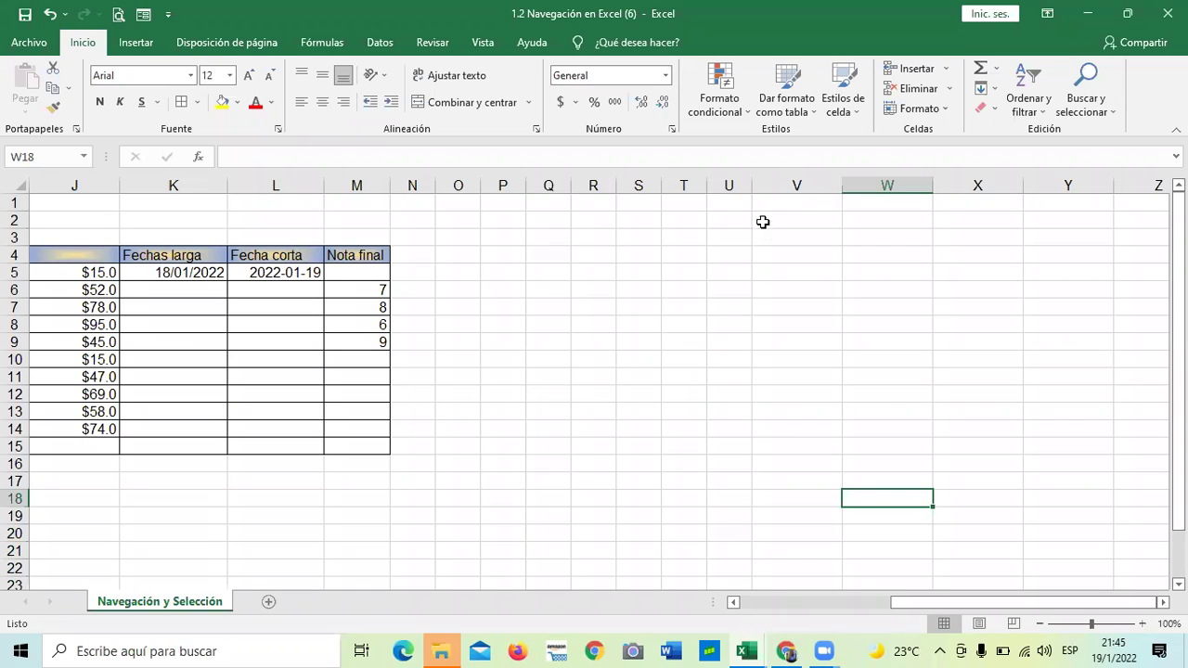
drag(755, 189, 556, 186)
click(791, 324)
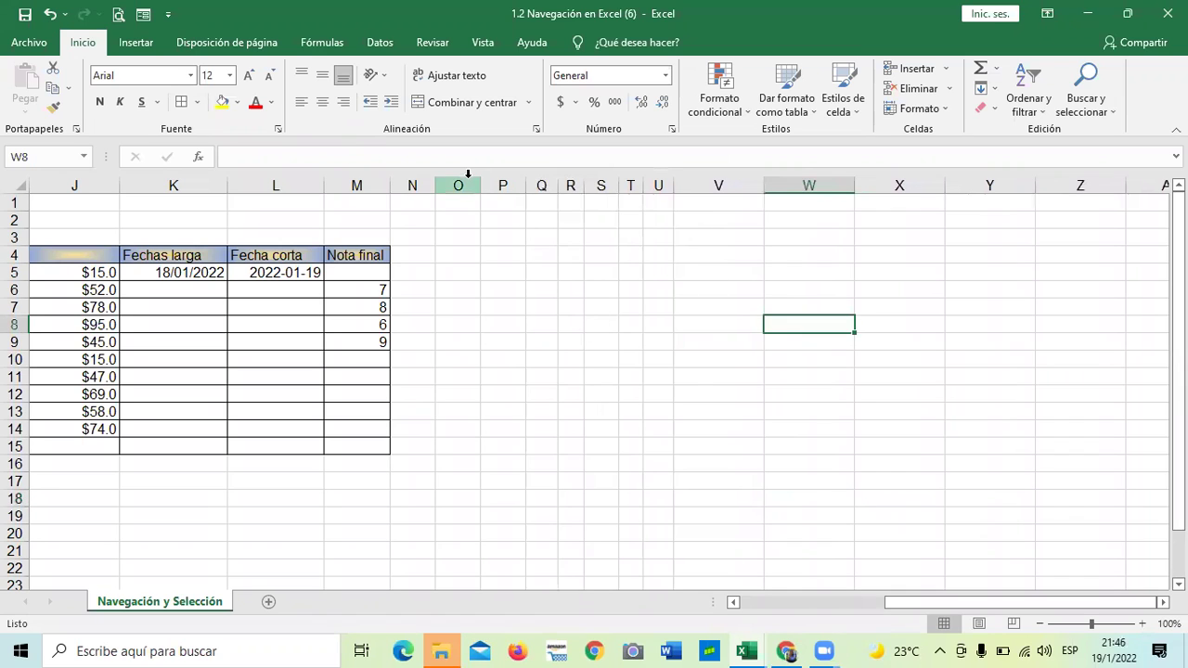
Set columns O through Y to width 4
click(458, 186)
click(498, 213)
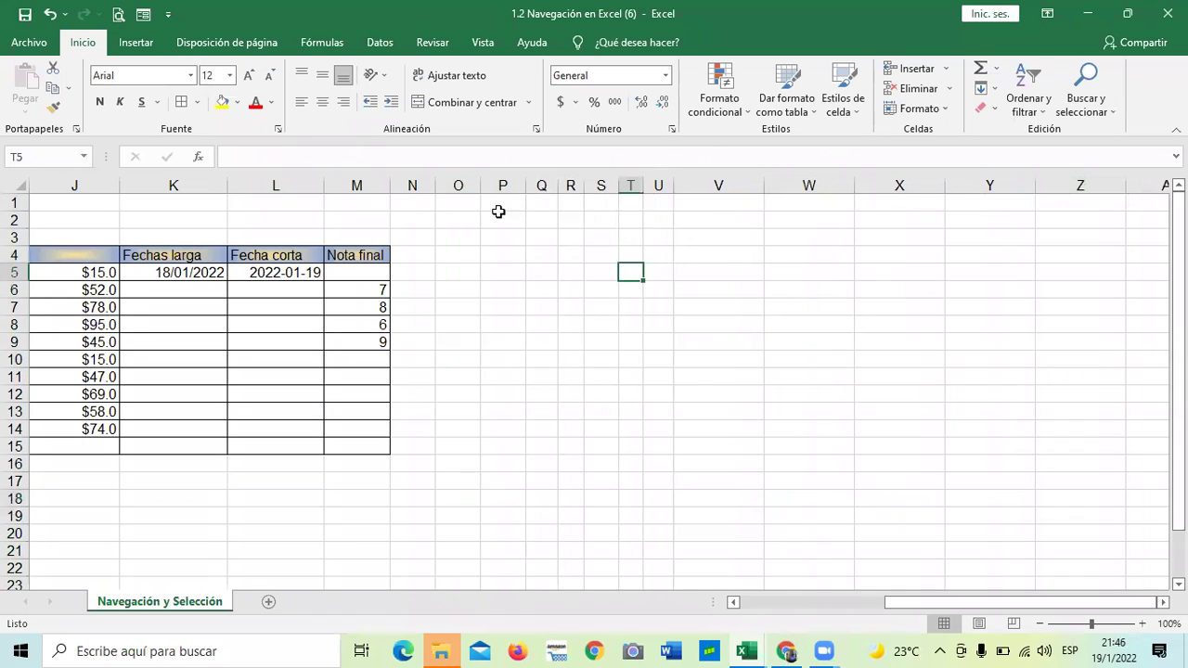
drag(464, 183, 954, 178)
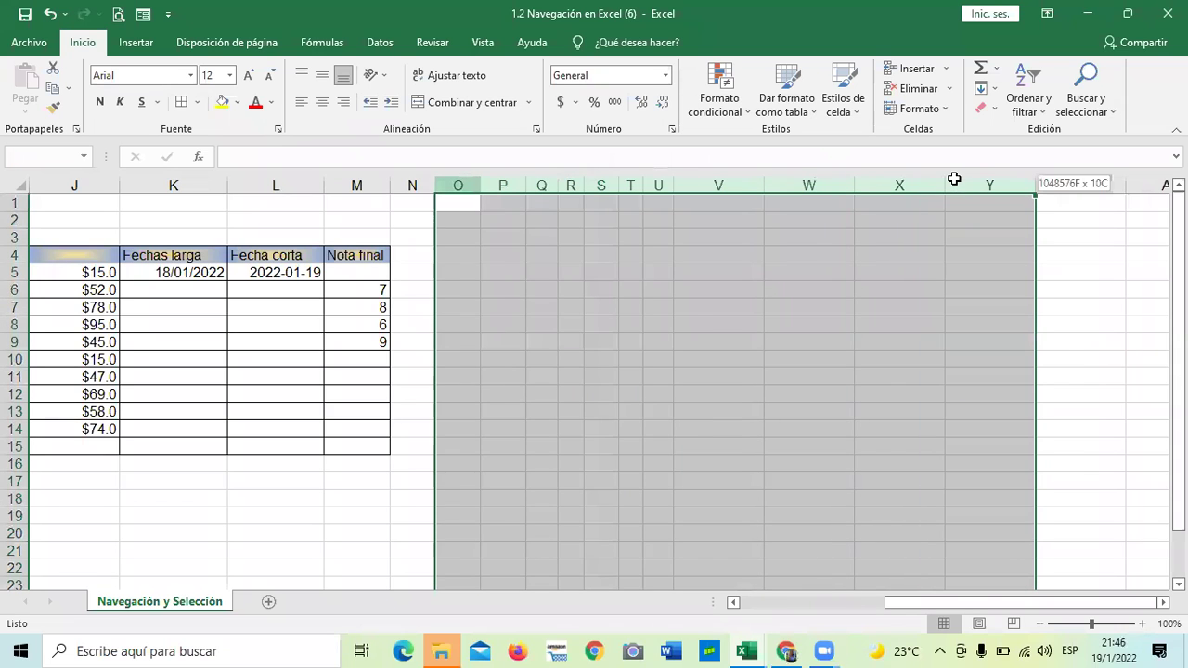
right_click(739, 294)
click(796, 502)
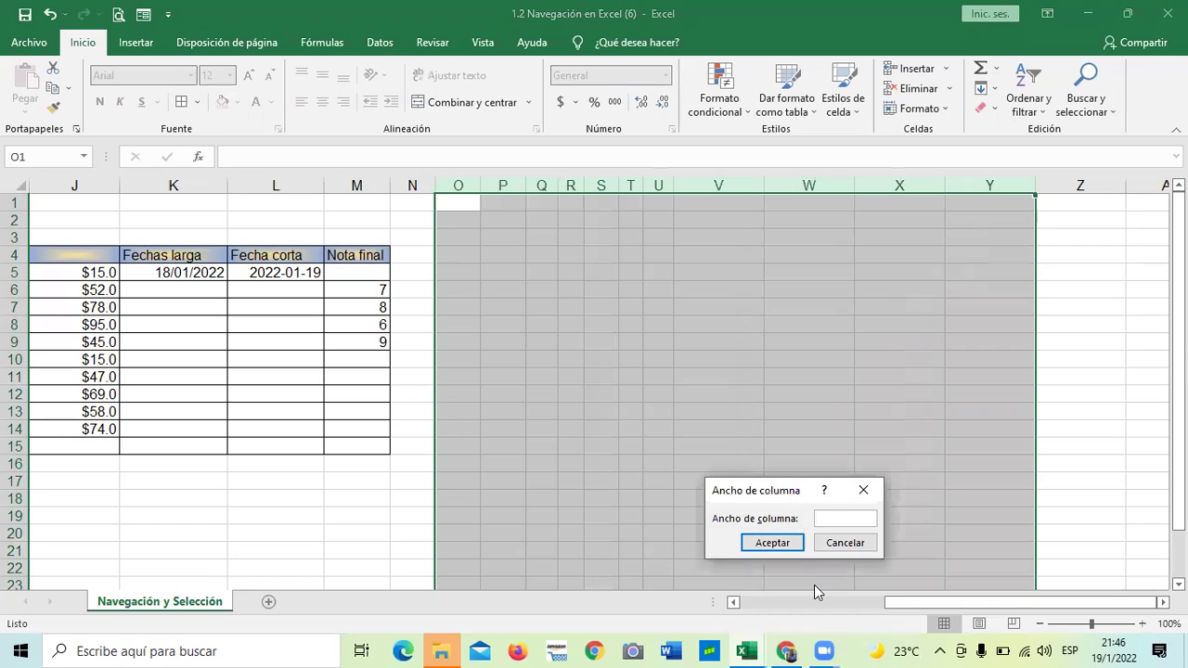
text(4)
key(Return)
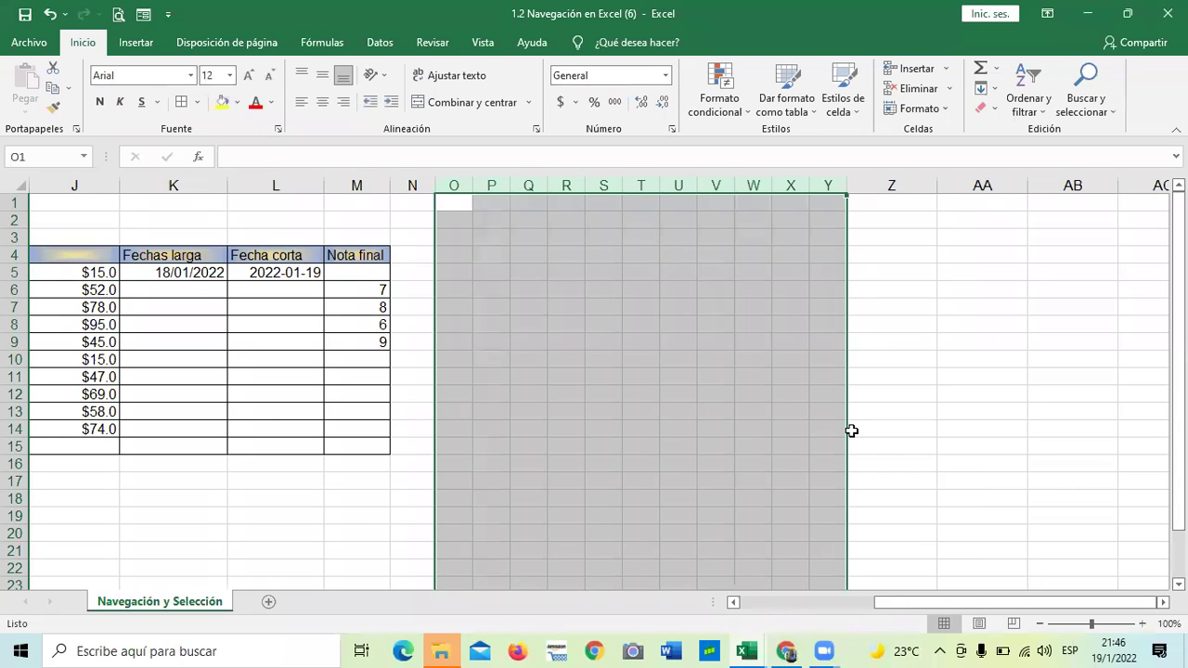
click(851, 430)
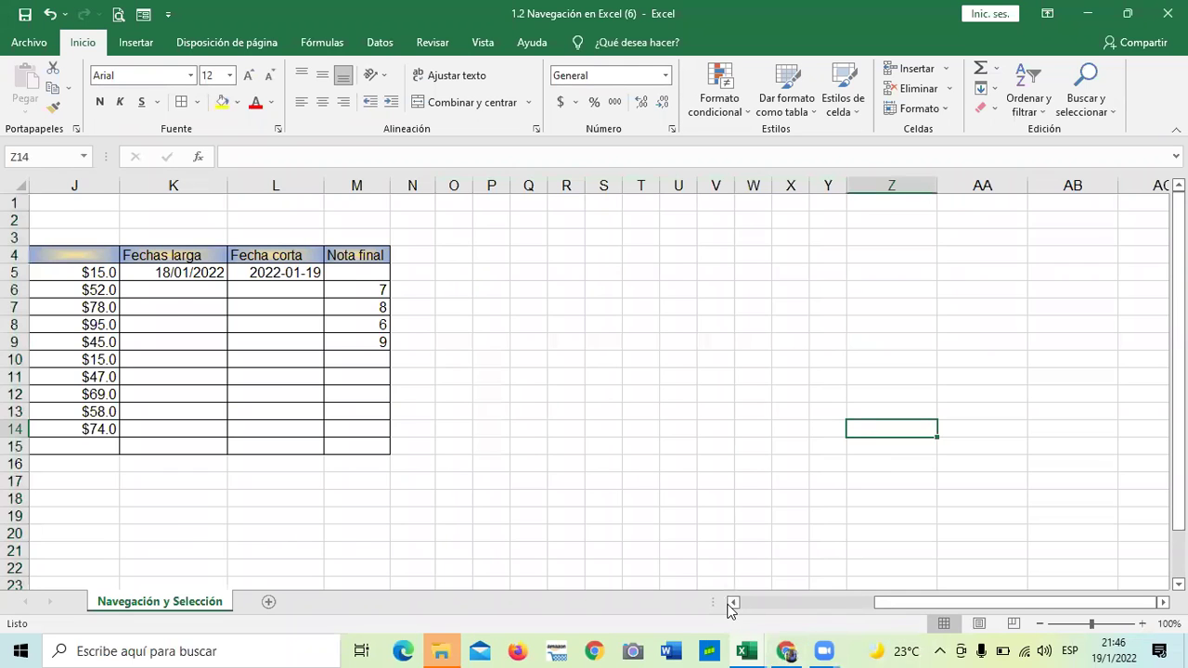
click(732, 602)
click(733, 602)
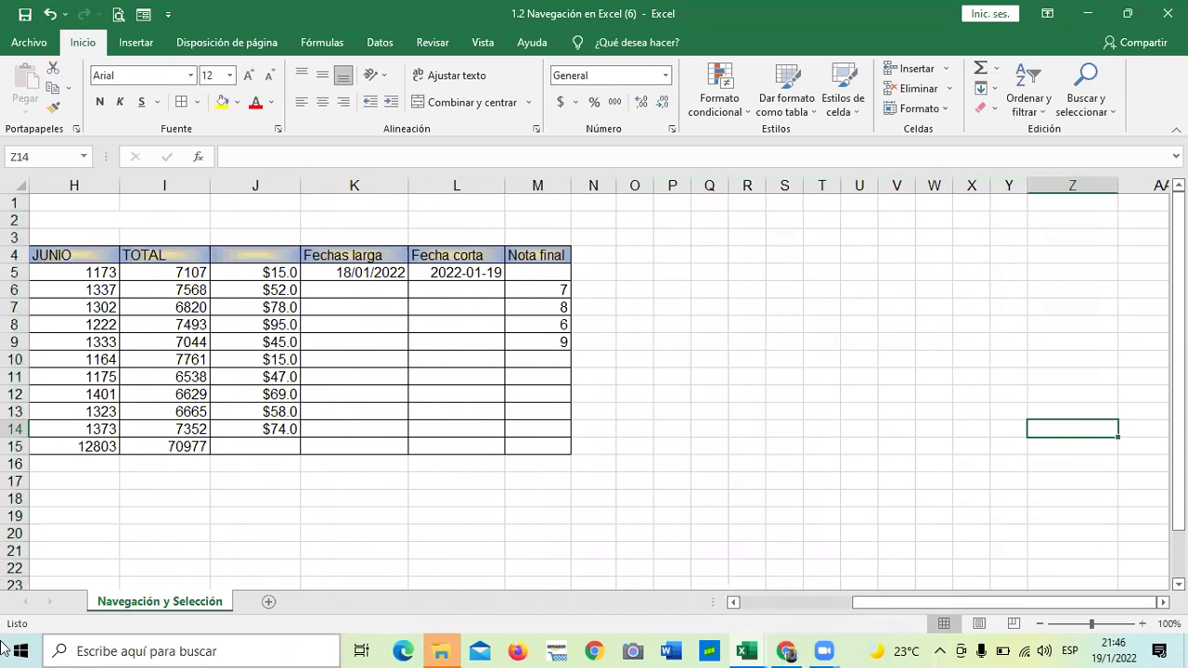
click(604, 462)
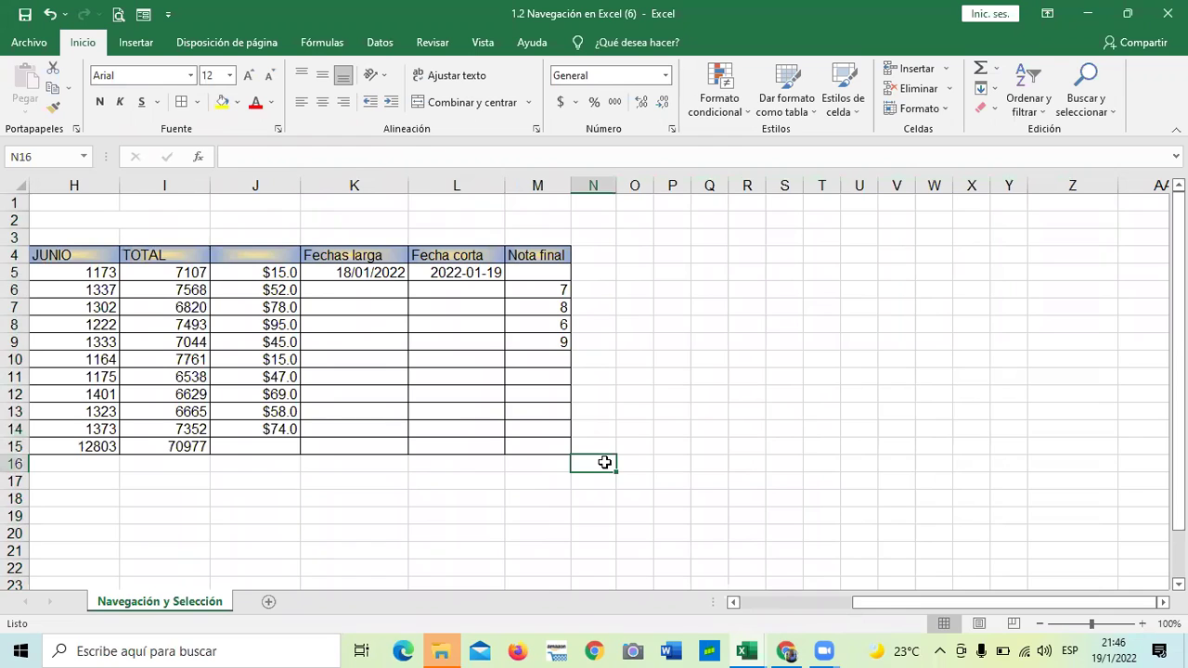
click(708, 310)
Select the Nota final header in M4 and wrap its text
click(557, 288)
click(549, 271)
click(543, 254)
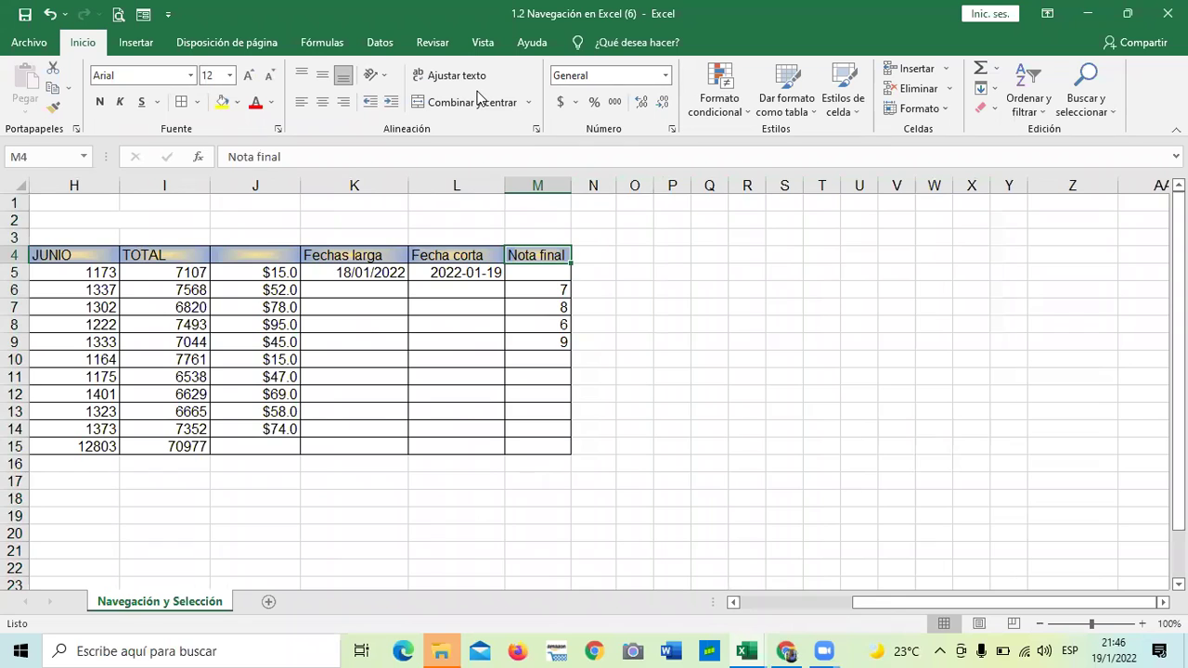
click(431, 76)
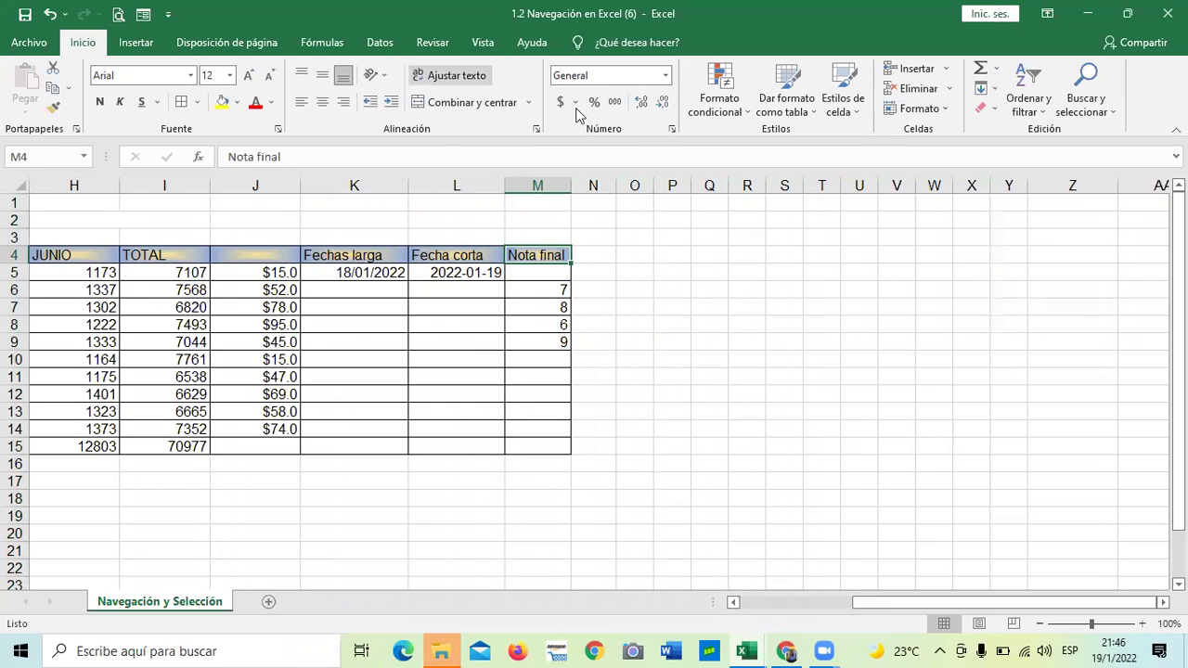
Rotate the Nota final header text to 90 degrees
click(671, 130)
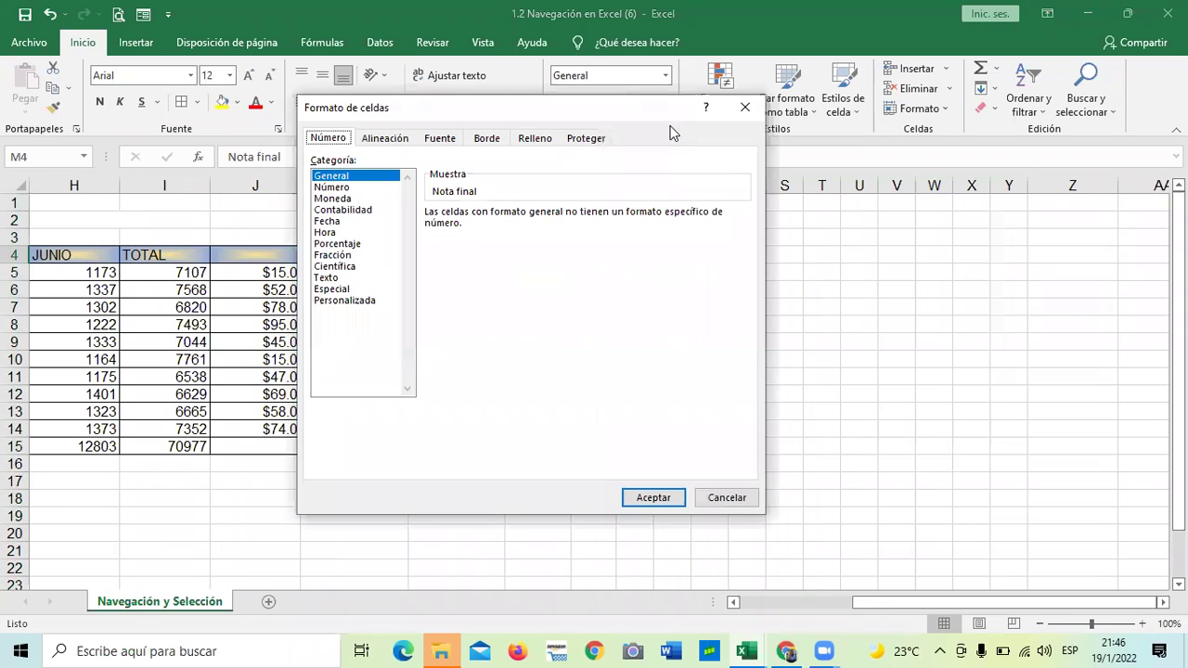
click(394, 140)
drag(551, 128, 650, 148)
click(820, 219)
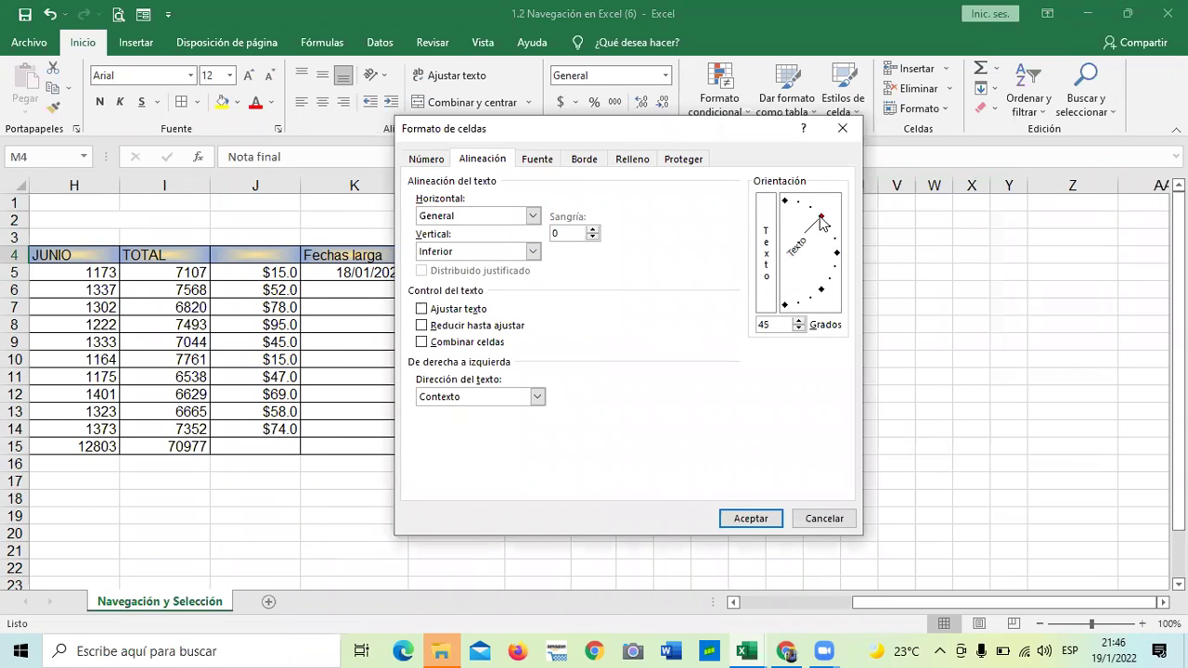
click(785, 201)
click(751, 518)
Narrow column M to fit the vertical header
drag(570, 186, 539, 189)
drag(863, 602, 829, 606)
click(875, 405)
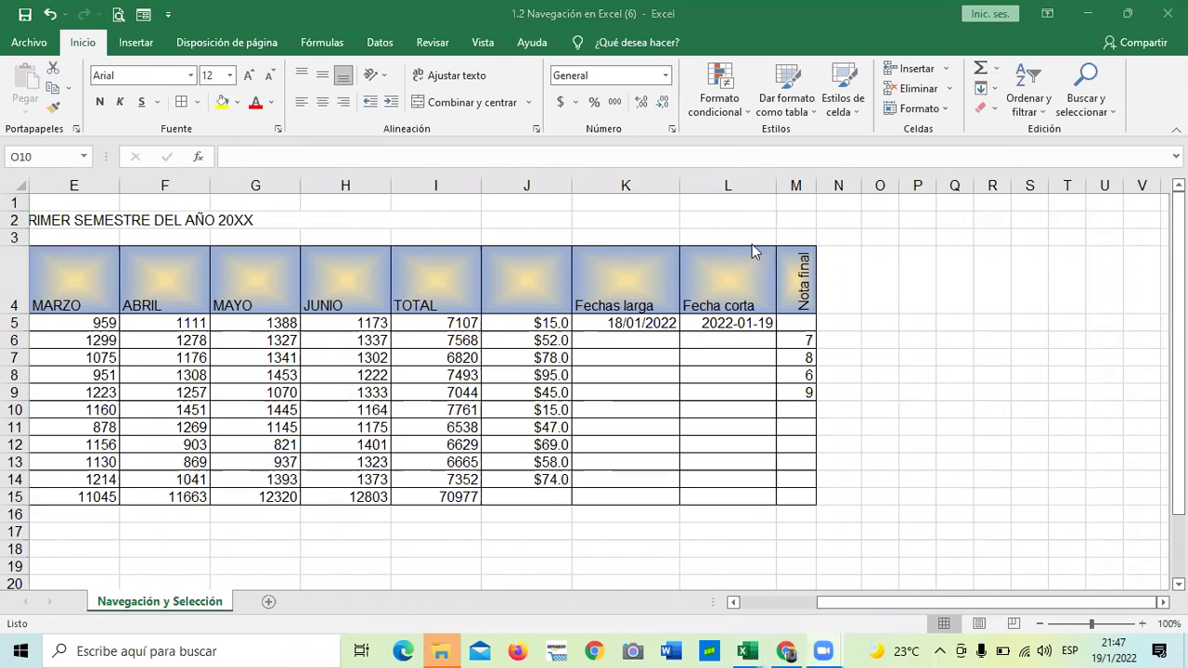
click(798, 279)
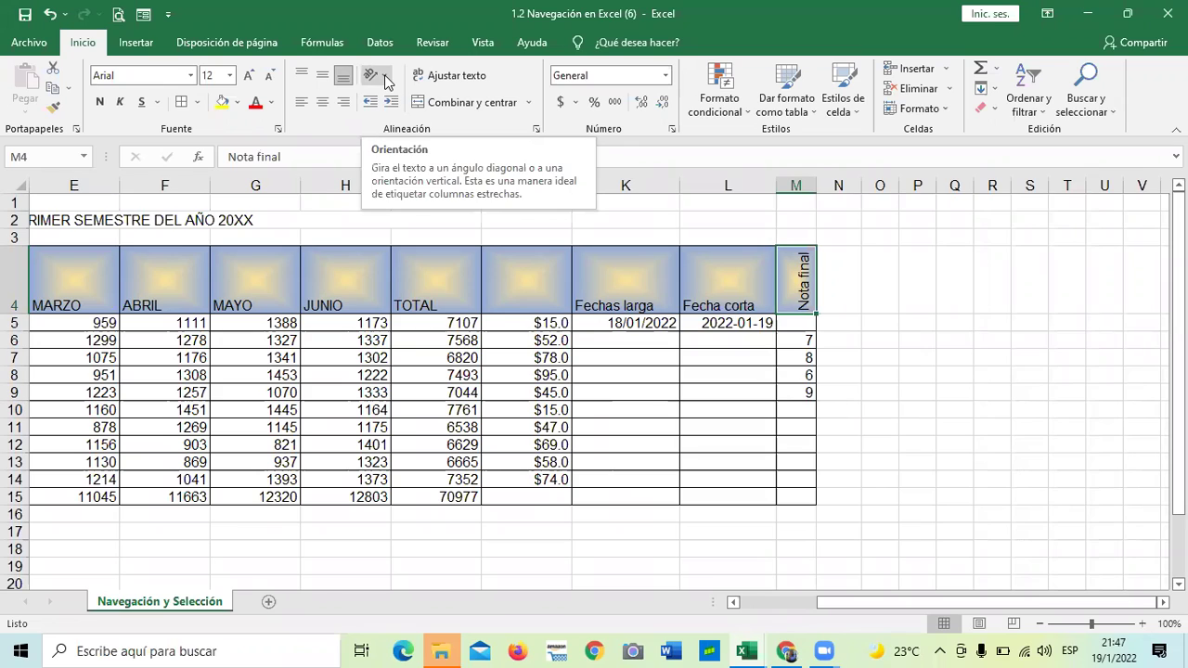
Try vertical stacking and the counterclockwise angle on the Nota final header in M4
click(387, 82)
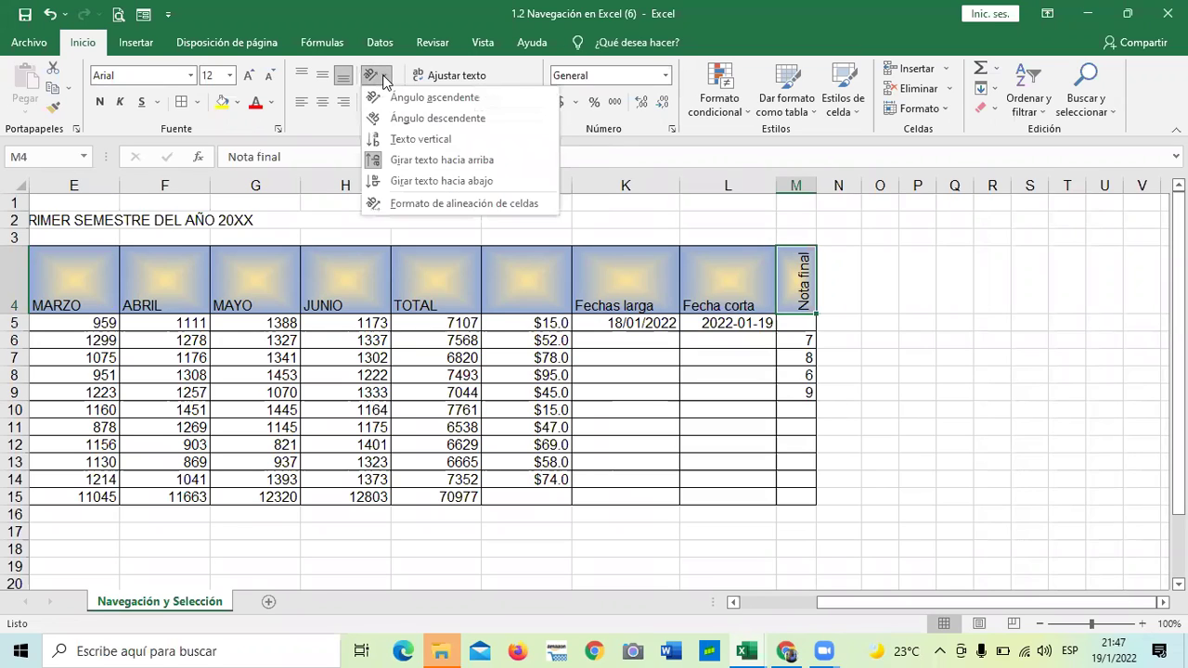
click(388, 137)
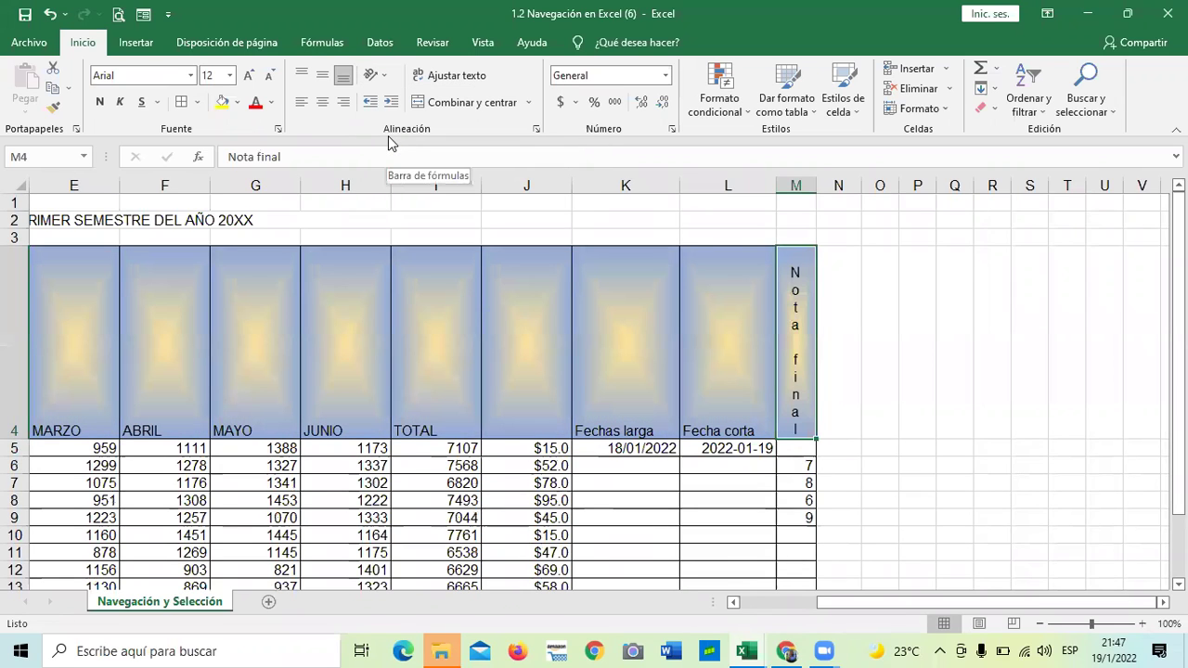
scroll(802, 372, down, 2)
scroll(802, 374, up, 2)
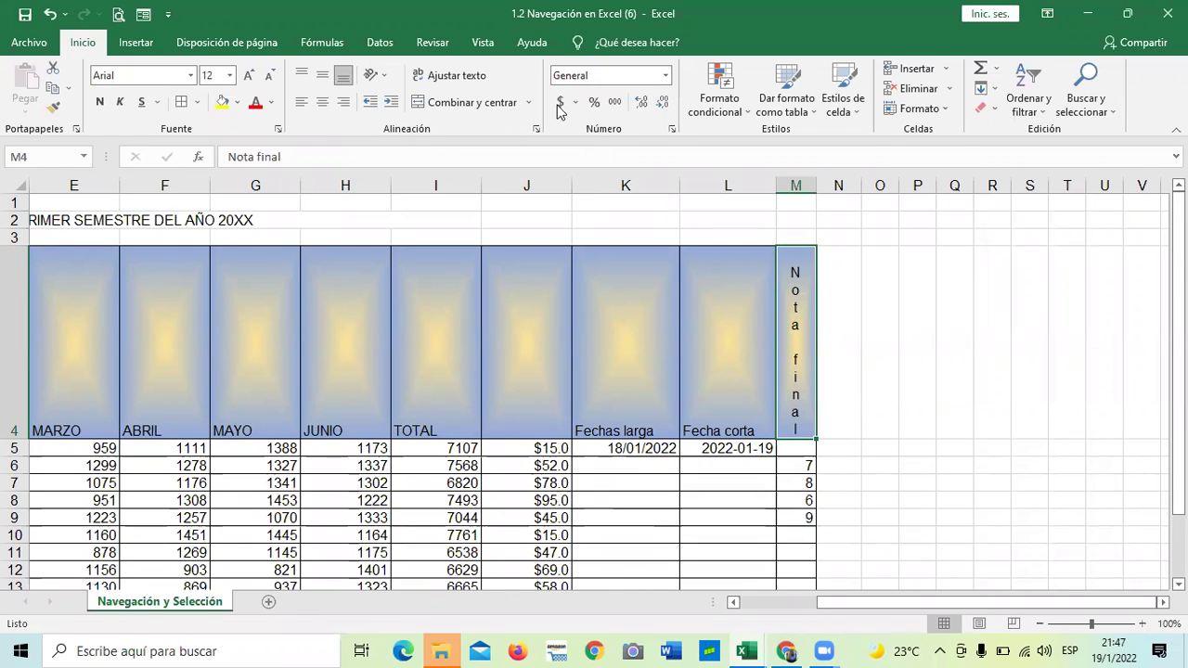
click(375, 74)
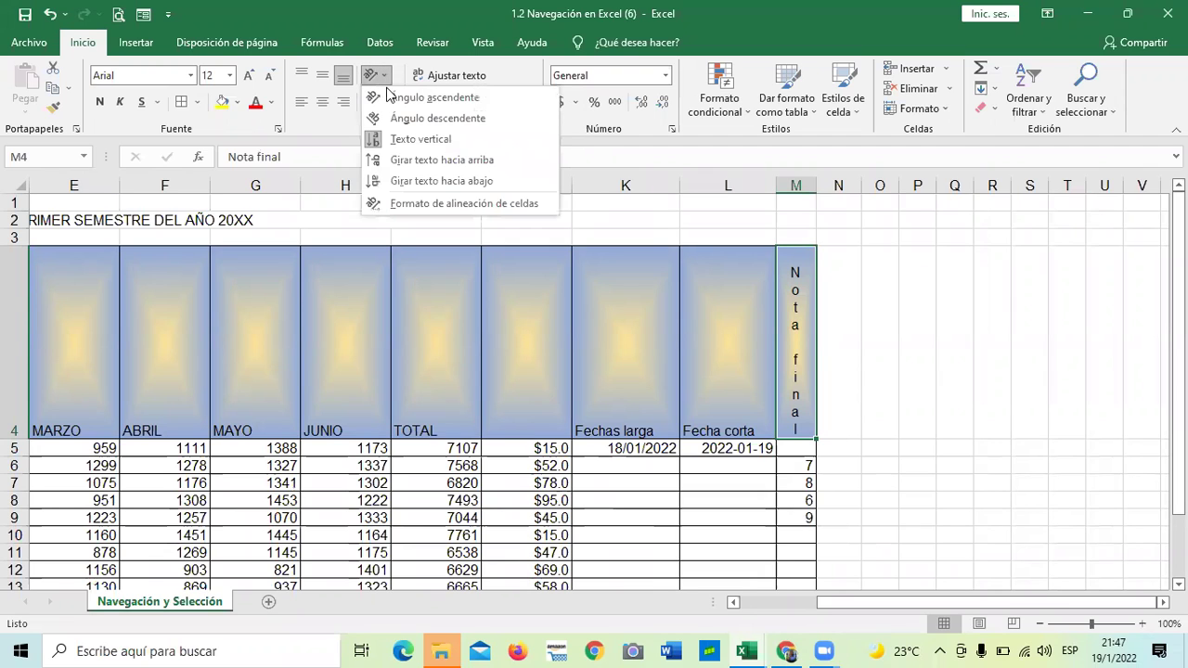
click(388, 96)
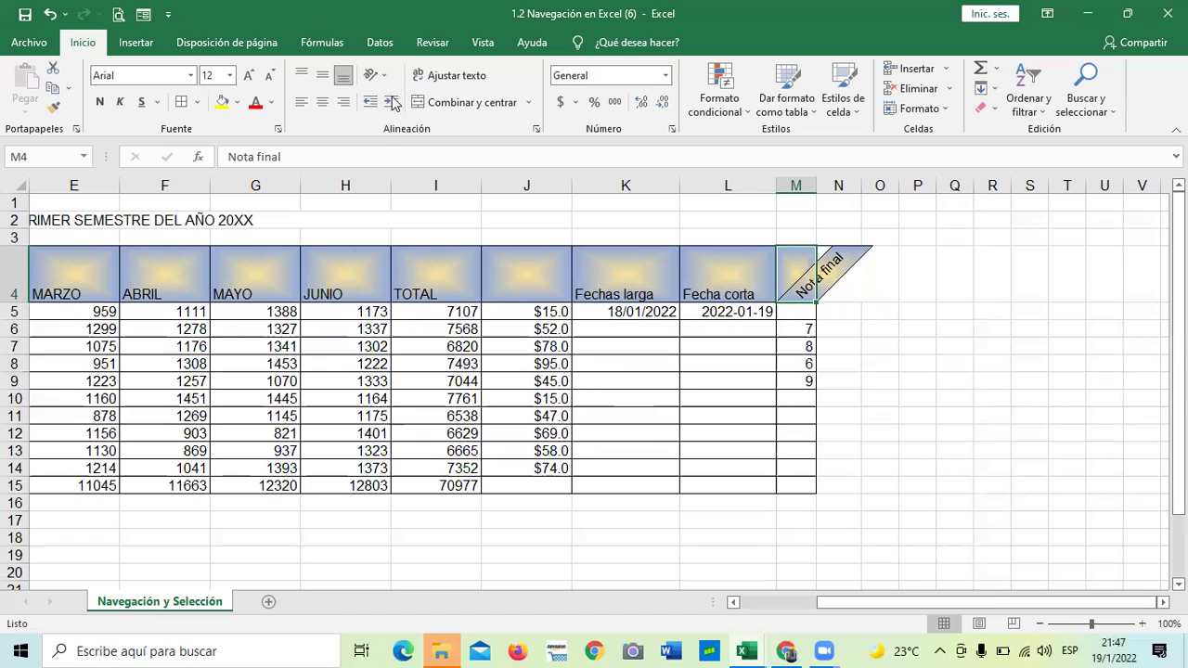
Try rotate-down and vertical stacking again, finishing with Ángulo descendente for Nota final
click(378, 76)
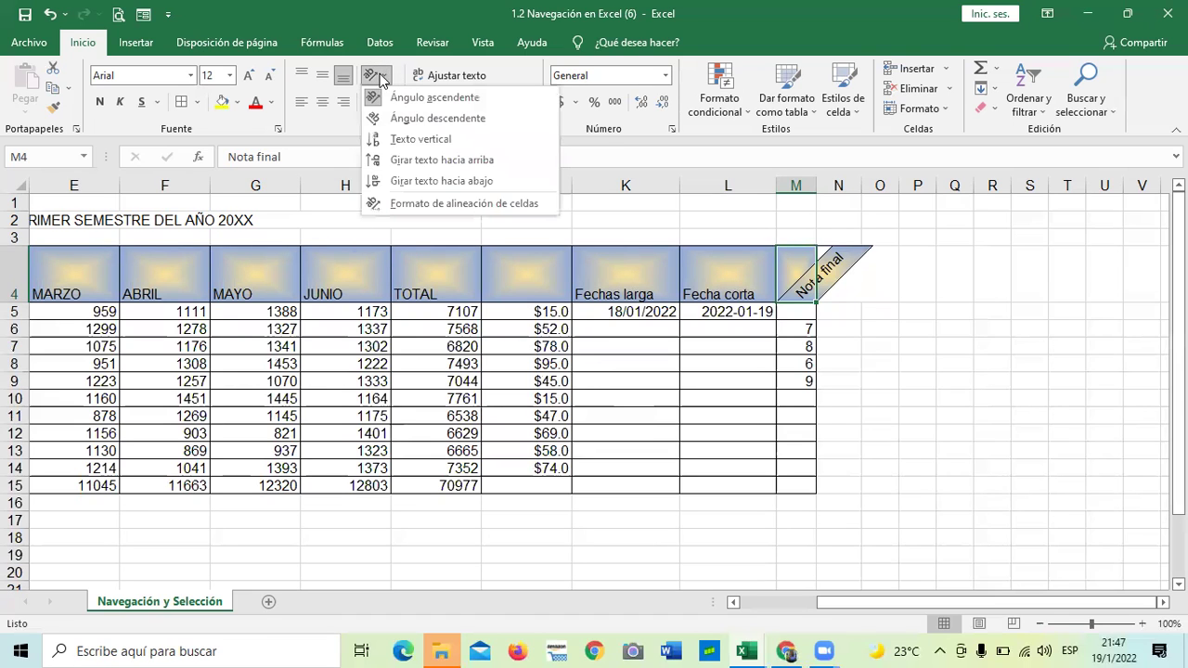
click(402, 180)
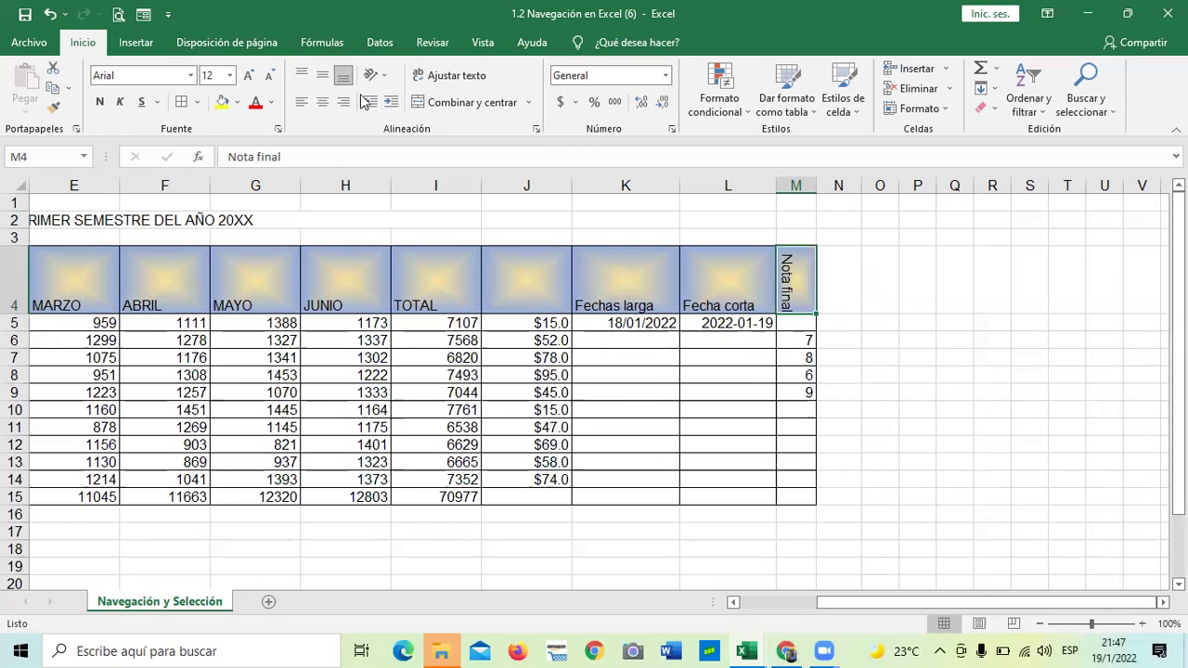
click(385, 79)
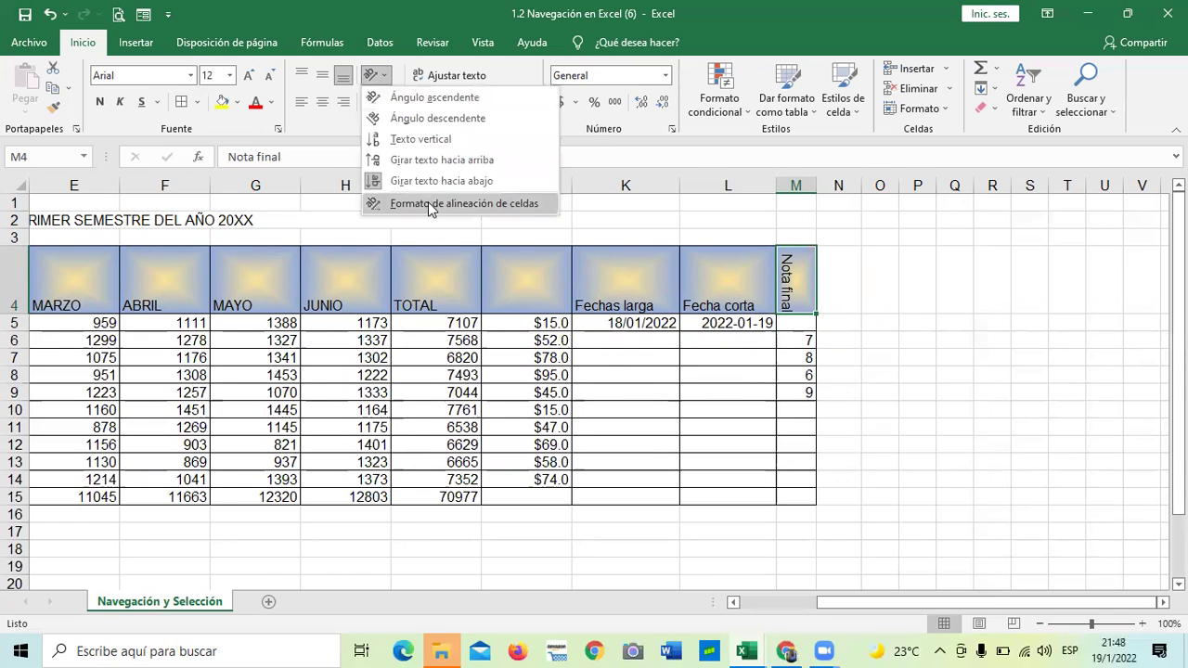
click(401, 140)
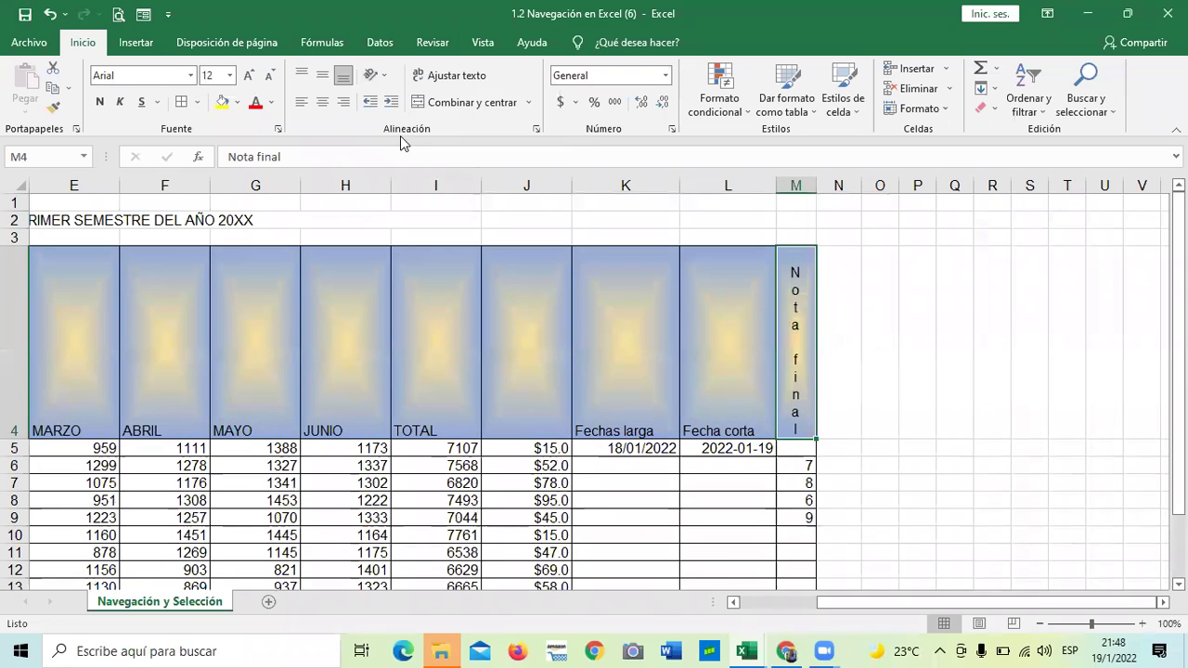
click(386, 79)
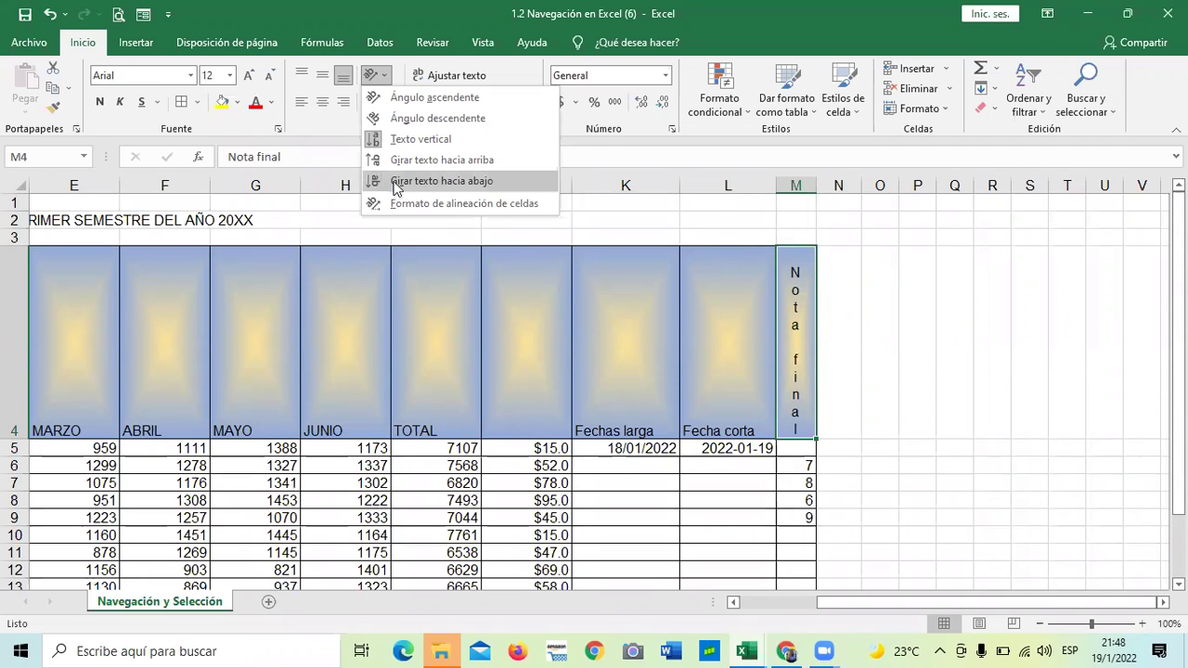
click(403, 119)
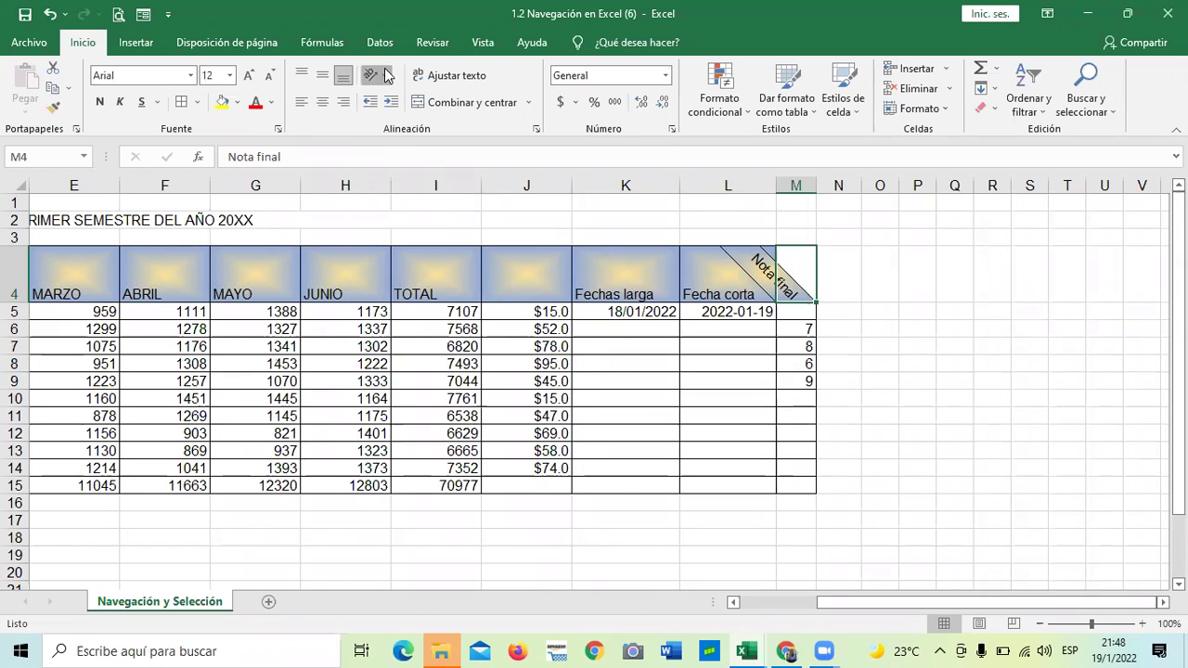
click(384, 75)
Set the Nota final text angle to 0 degrees in Formato de alineación de celdas and apply it
click(445, 203)
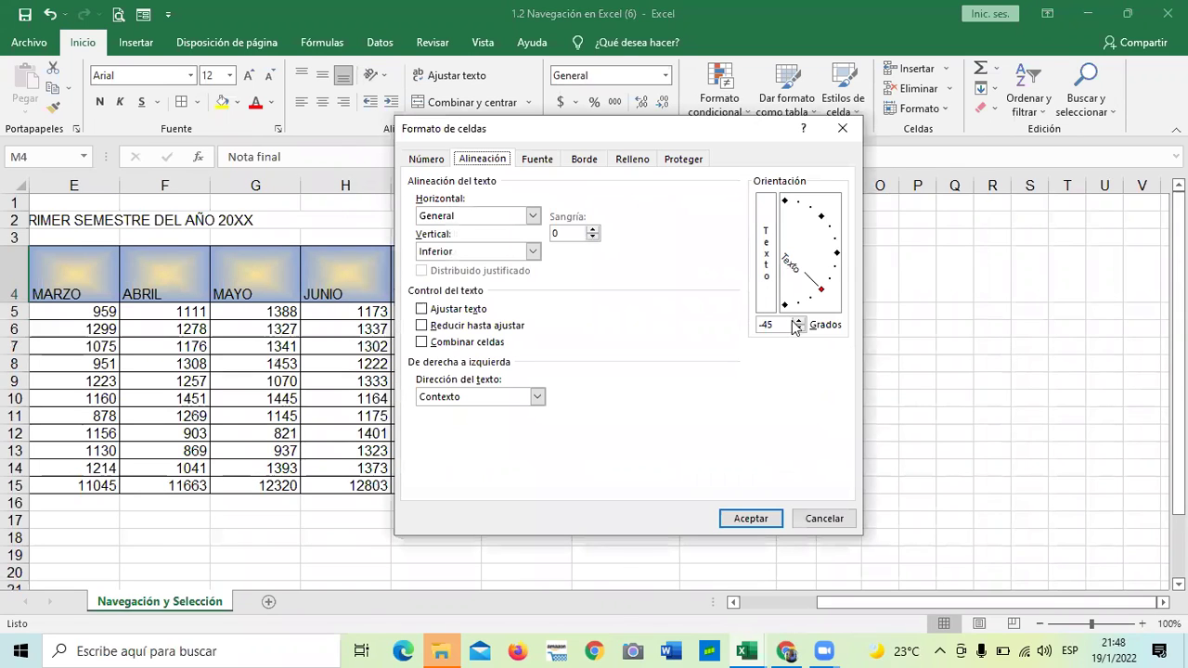
click(832, 252)
drag(834, 252, 828, 226)
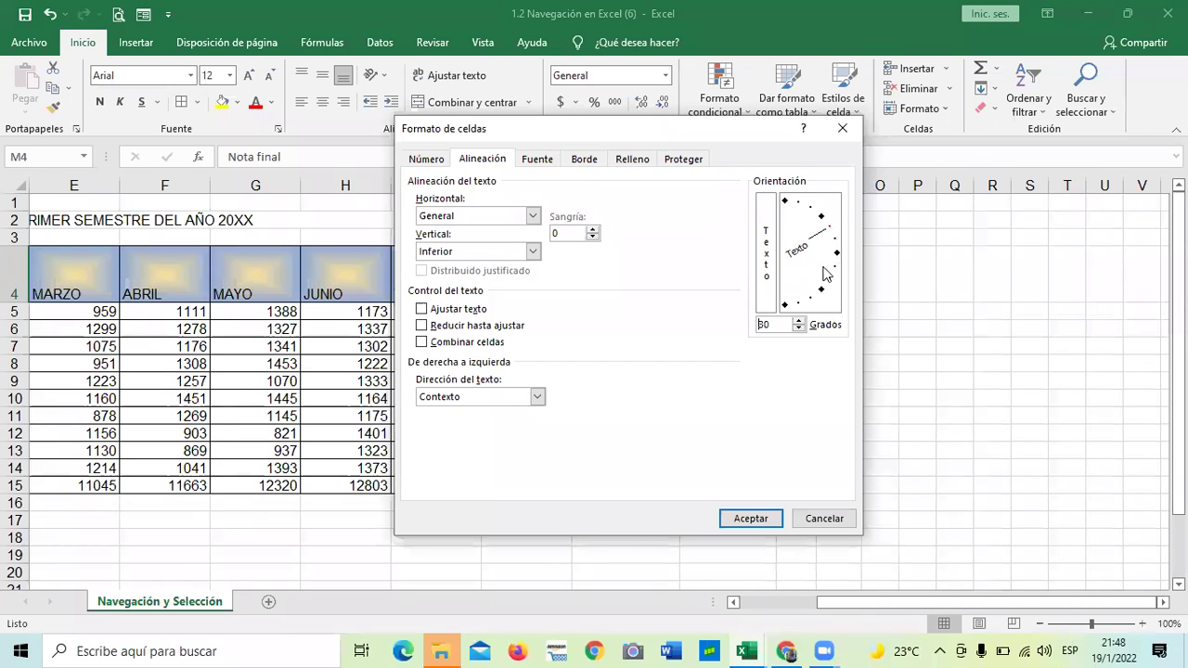
click(836, 253)
click(761, 520)
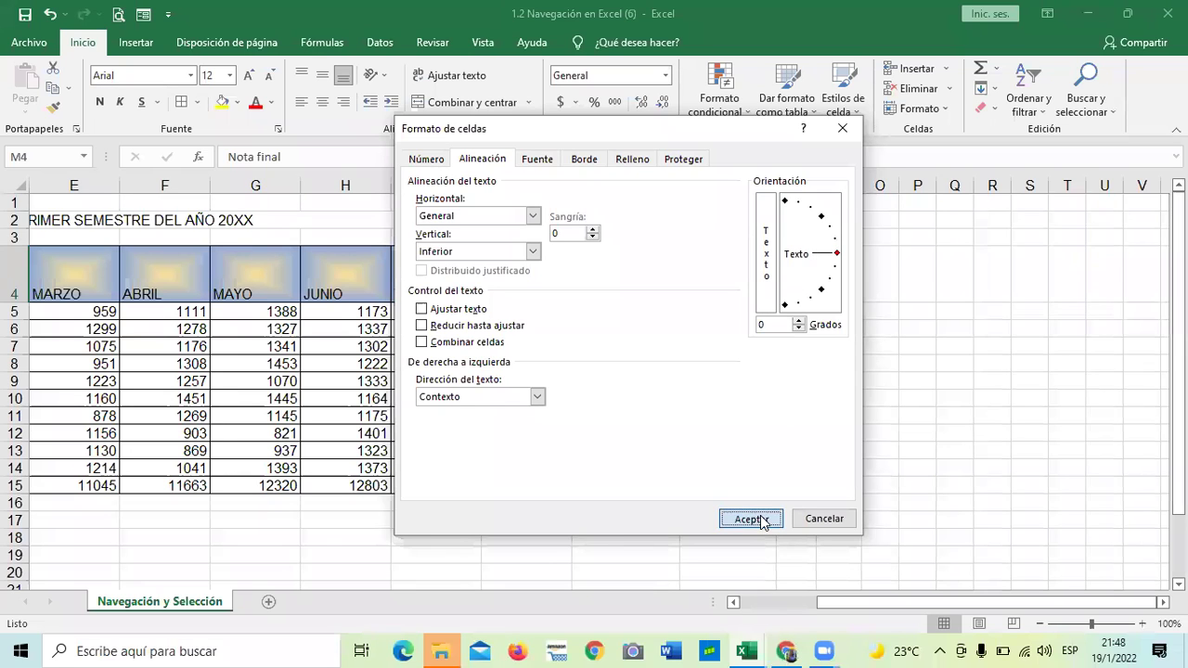
click(870, 390)
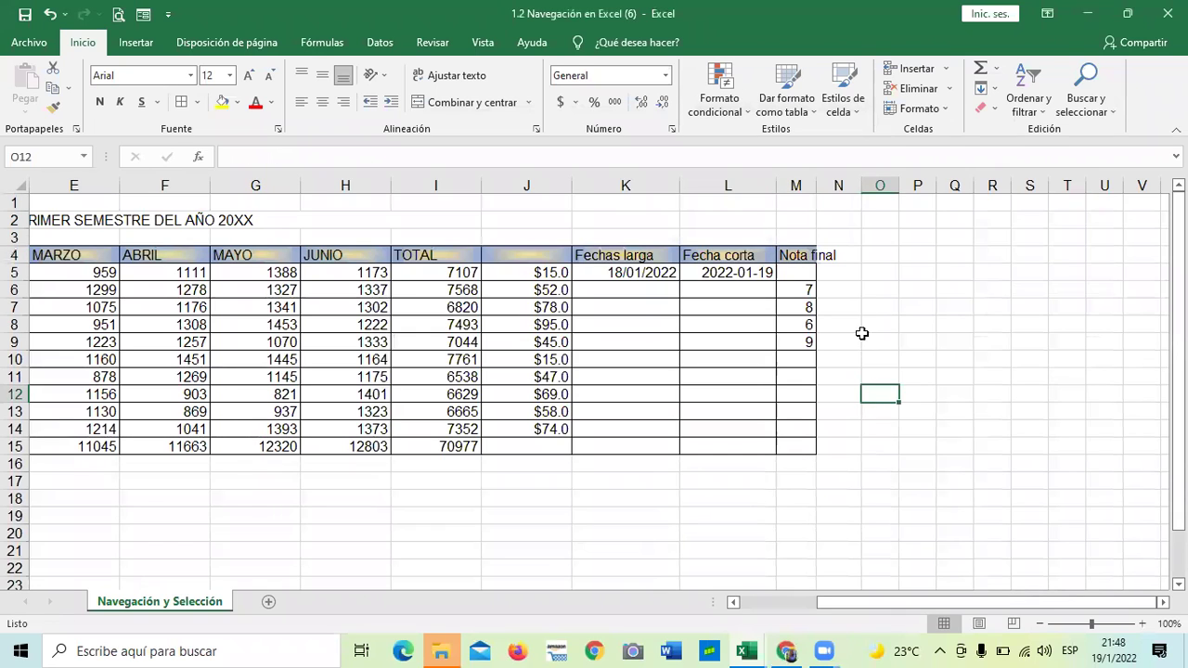
Widen column M so the Nota final header fits
click(798, 256)
drag(818, 184, 844, 186)
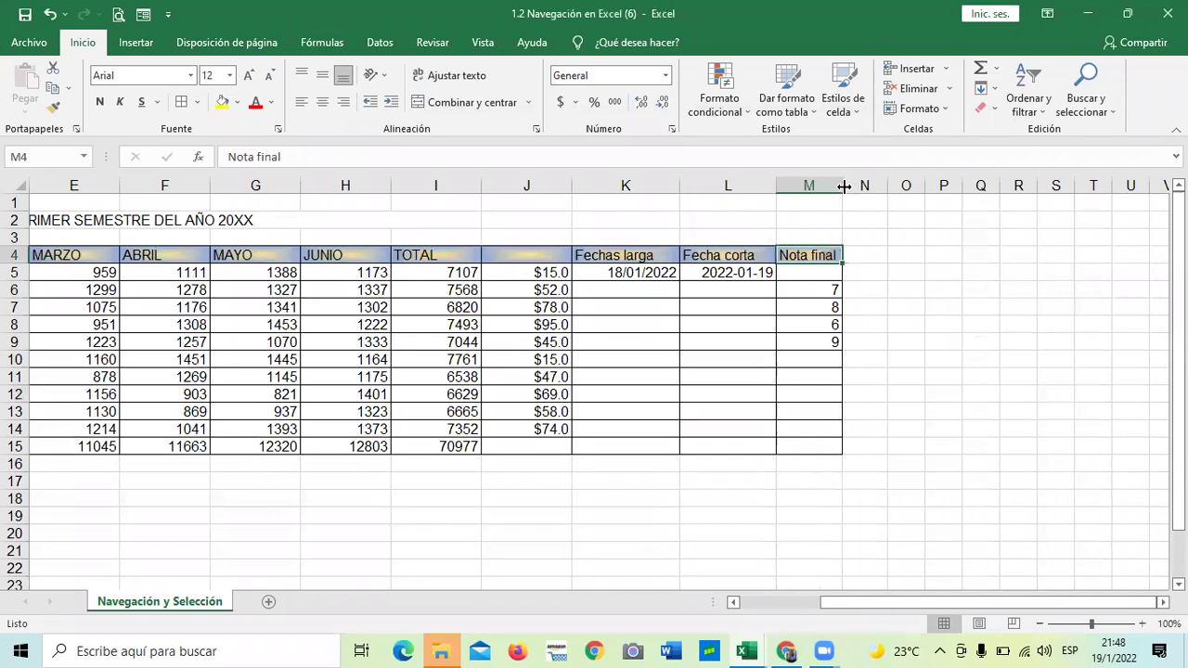
click(862, 307)
click(821, 257)
click(908, 311)
Narrow column L until the short date in L5 displays as #######
drag(776, 186, 763, 186)
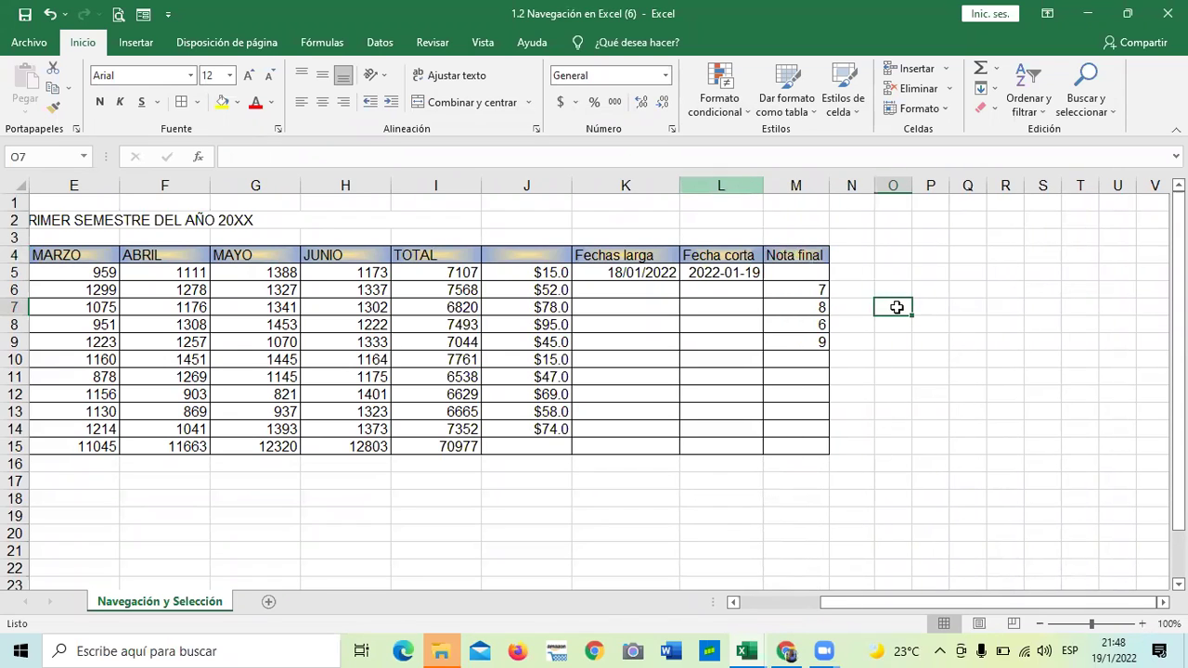
click(712, 273)
drag(762, 185, 740, 187)
click(863, 338)
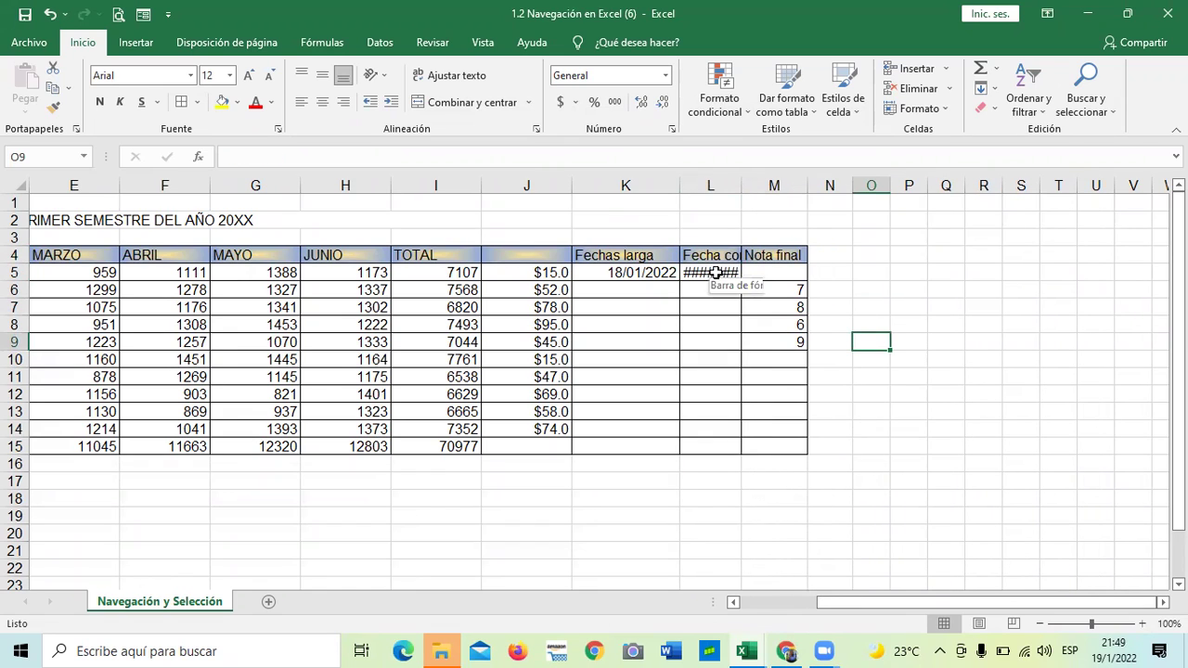
scroll(668, 340, down, 2)
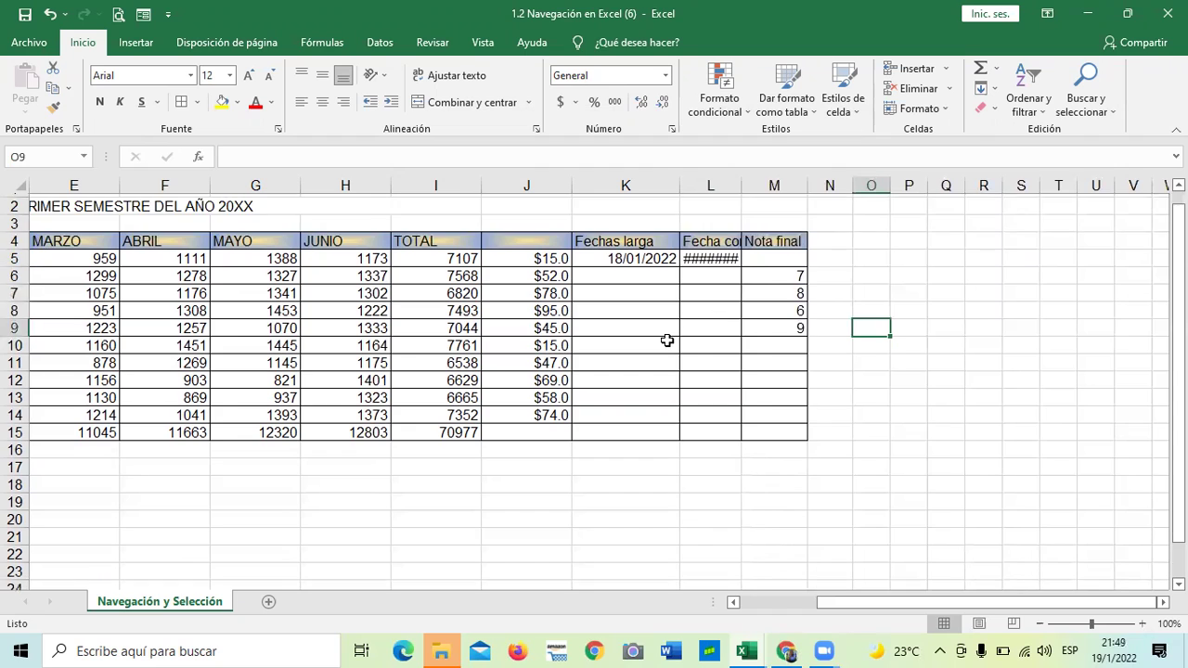
scroll(668, 340, up, 2)
click(702, 272)
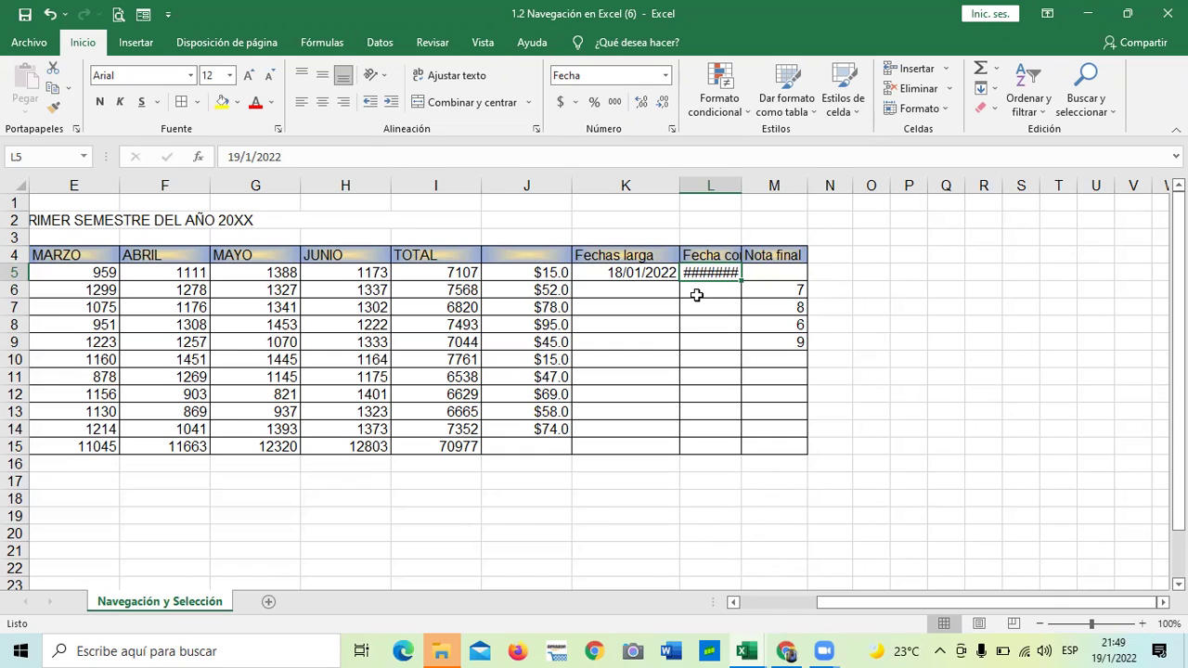
Widen column L to about 84 pixels, then narrow it until L5 shows hashes again
click(745, 378)
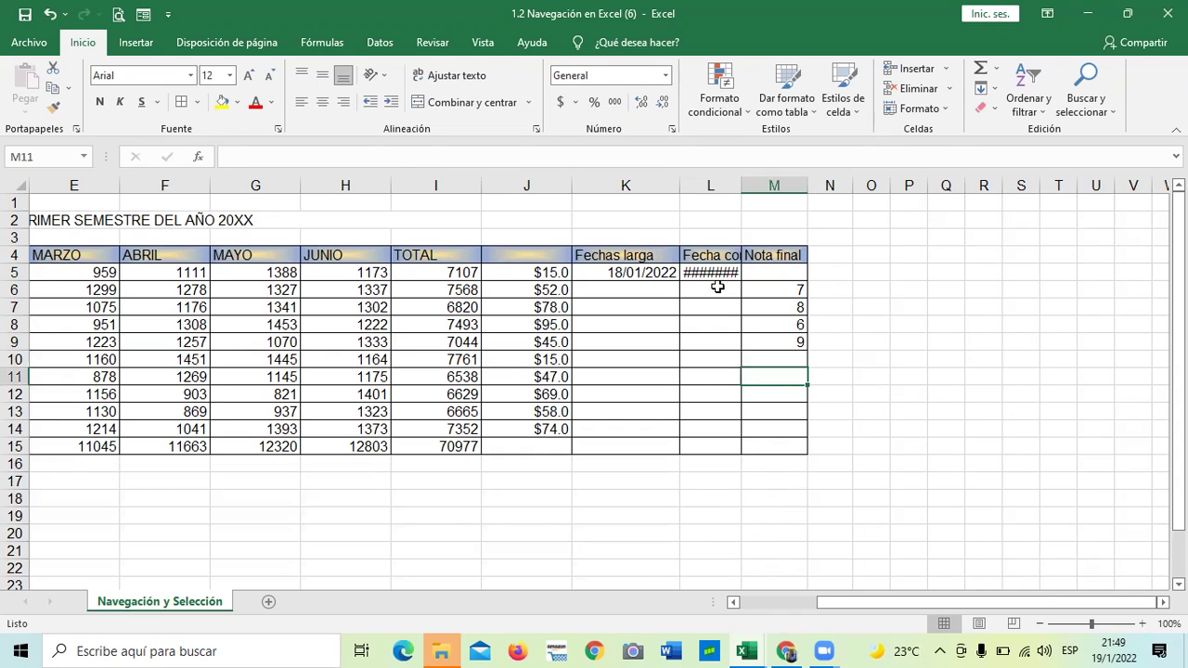
click(710, 275)
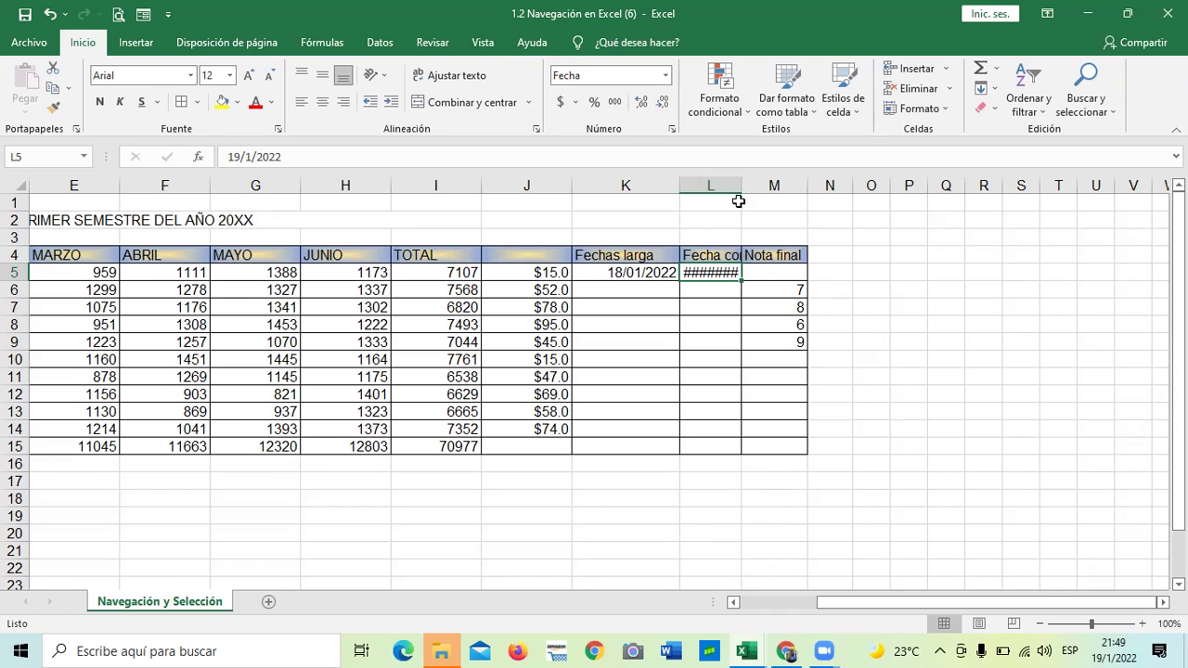
drag(740, 182, 761, 185)
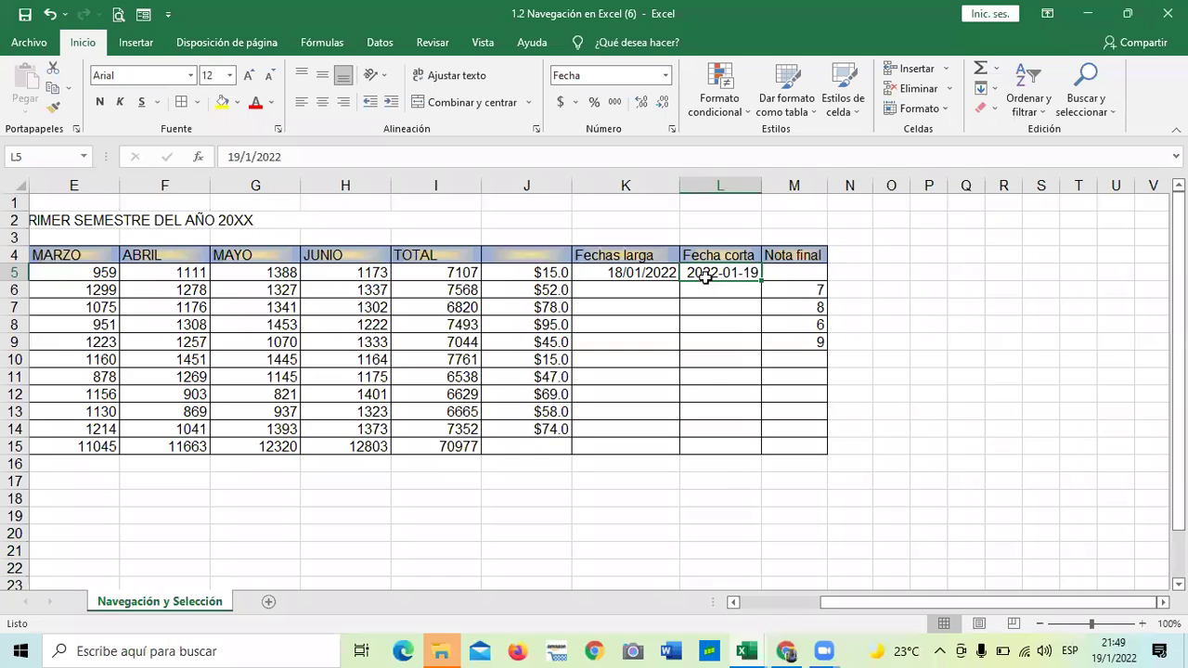
key(Down)
key(Down)
key(Down)
key(Down)
key(Down)
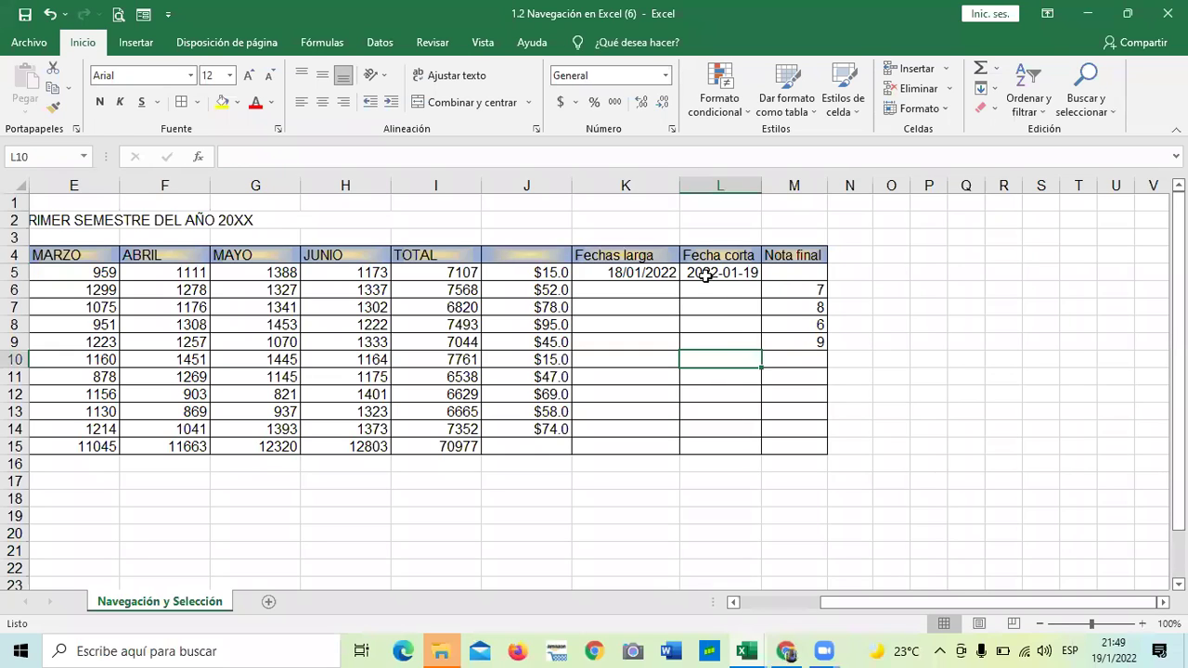
click(707, 276)
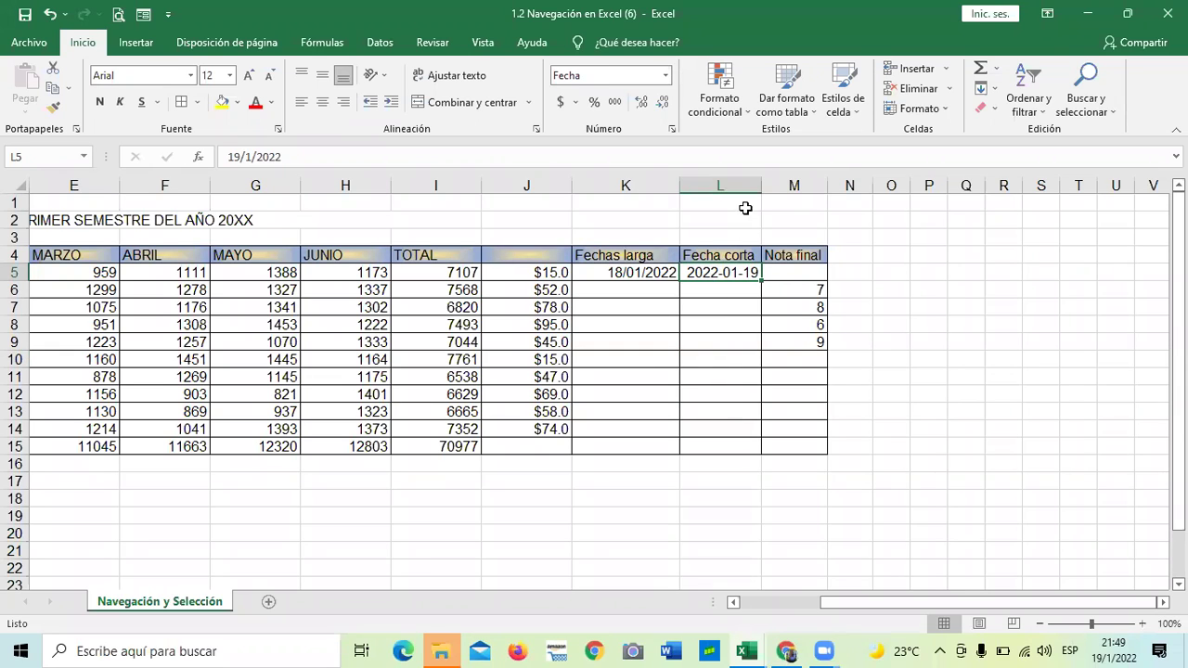
drag(760, 186, 746, 186)
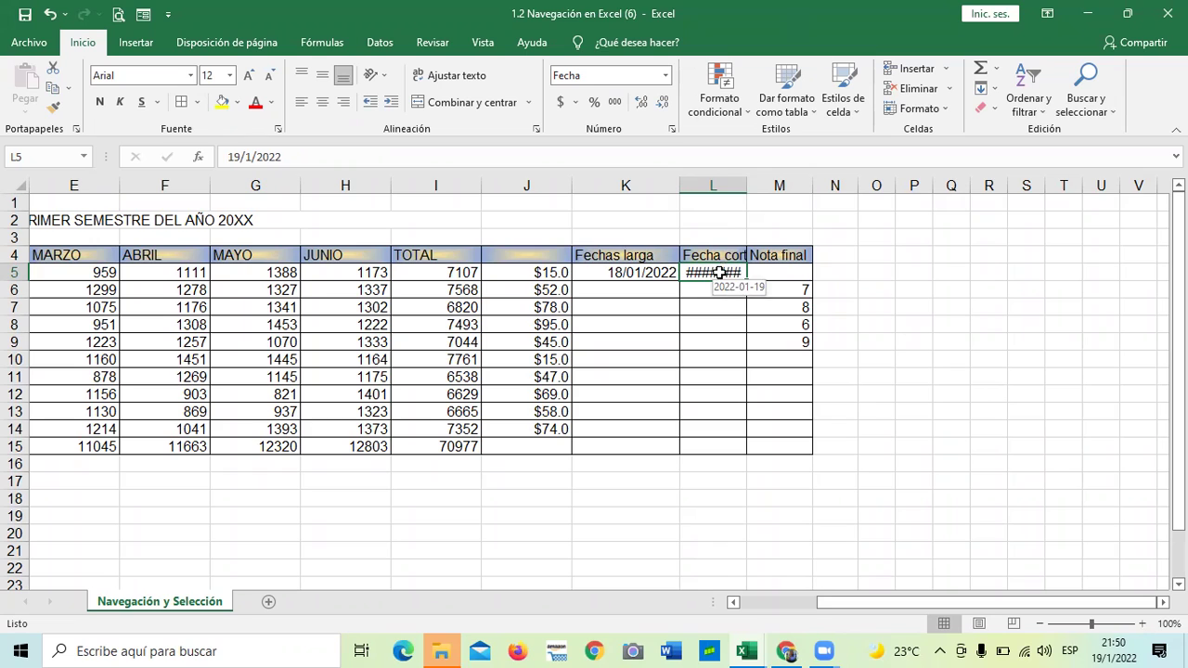
Widen column L so L5 displays 2022-01-19 fully
click(711, 309)
click(703, 271)
drag(746, 190, 769, 185)
scroll(585, 331, down, 2)
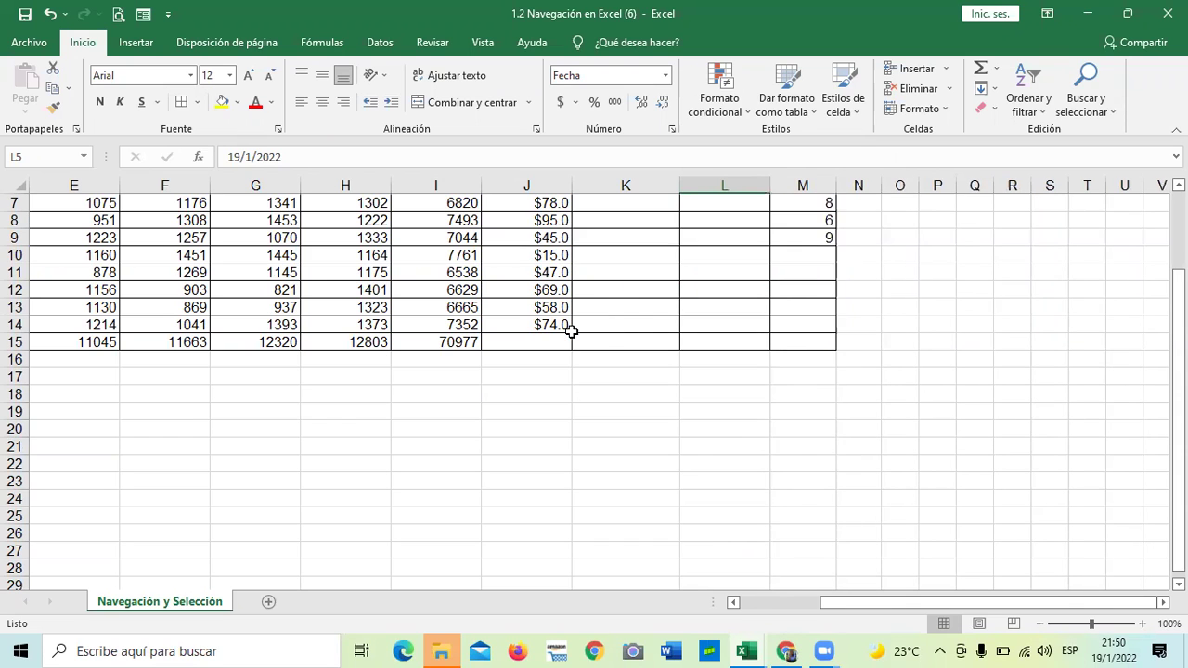
scroll(672, 412, up, 2)
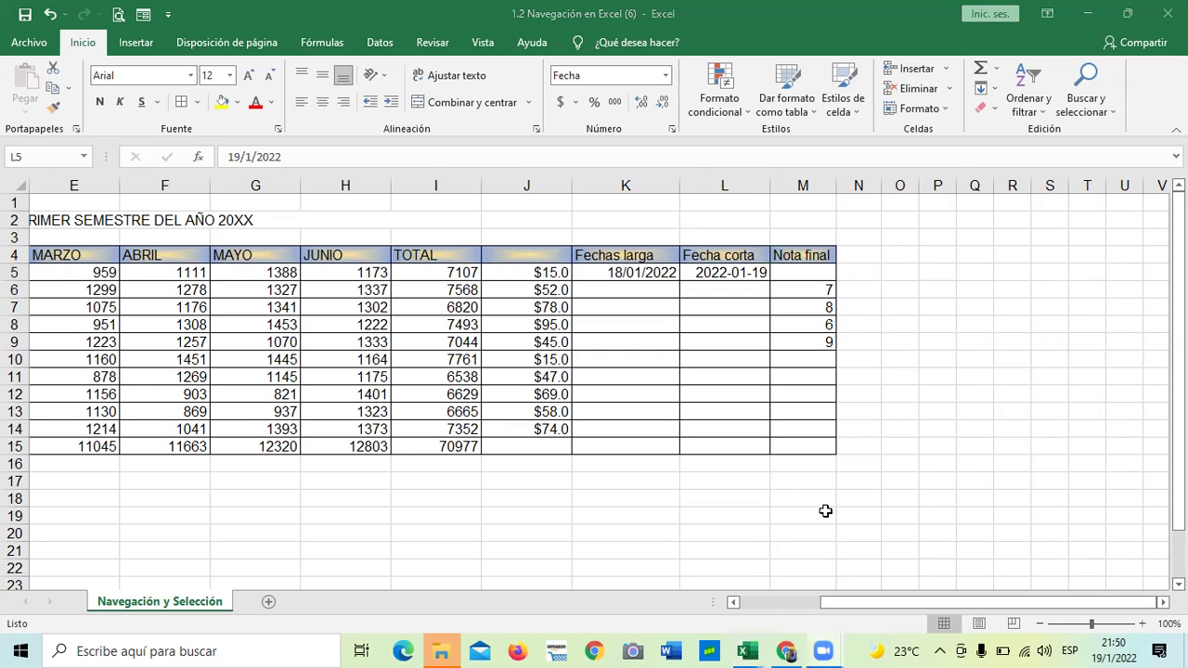
Look through the fill colour options in Formato de celdas, then close it unchanged
click(673, 131)
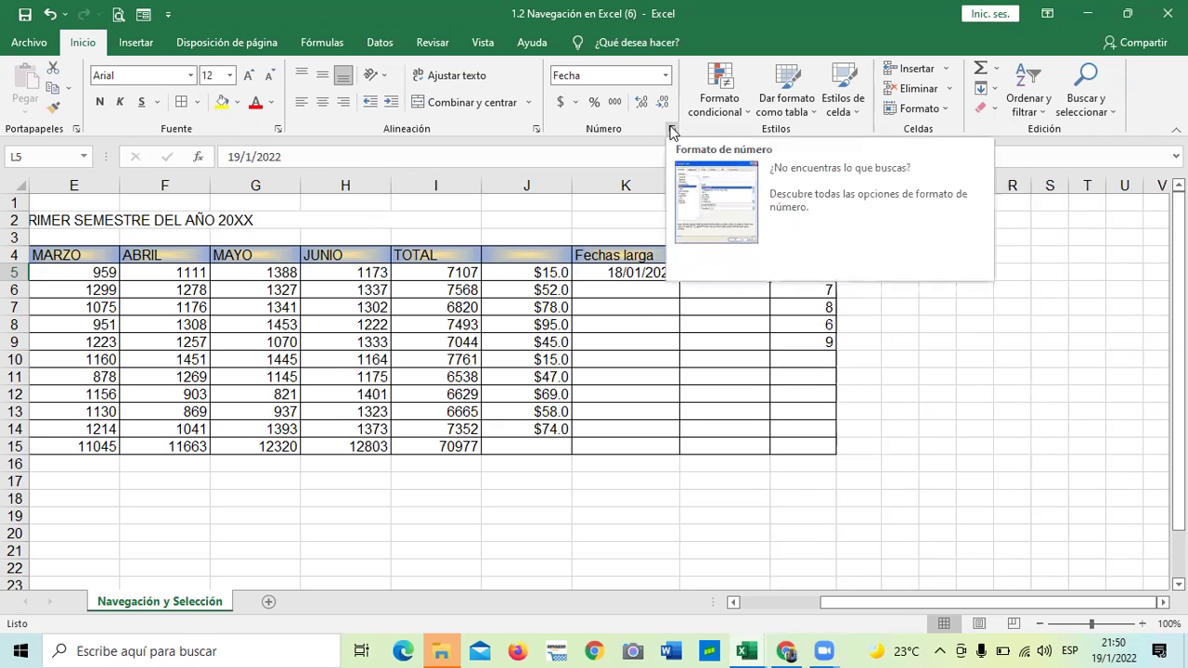
click(673, 131)
click(631, 159)
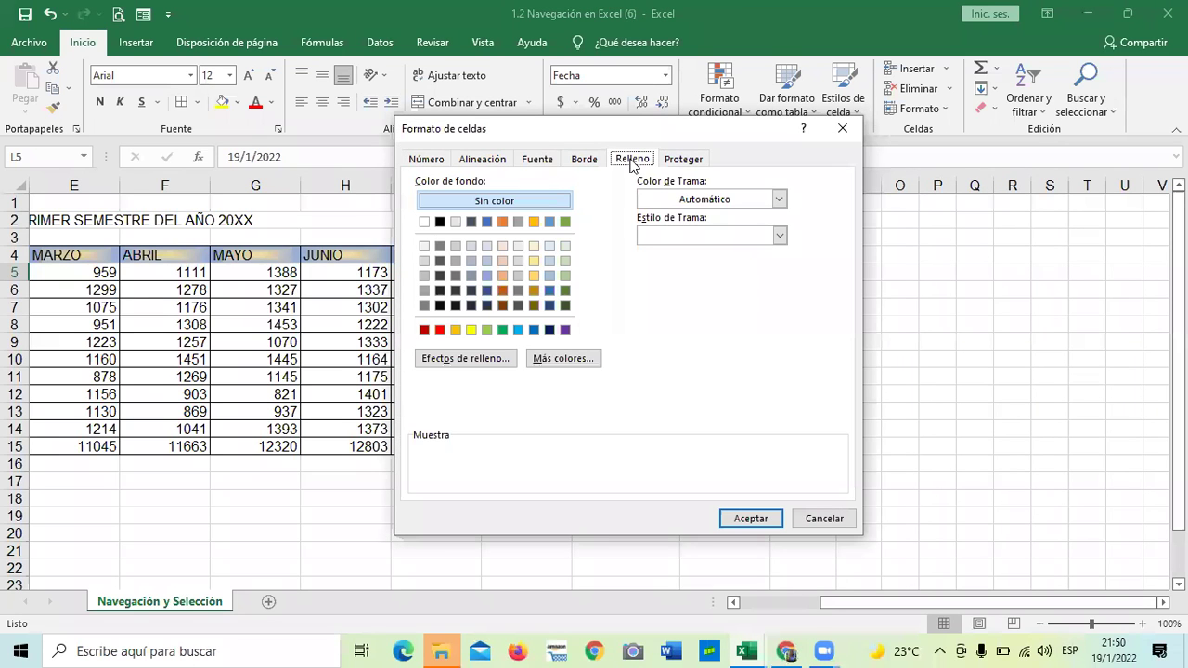
click(567, 358)
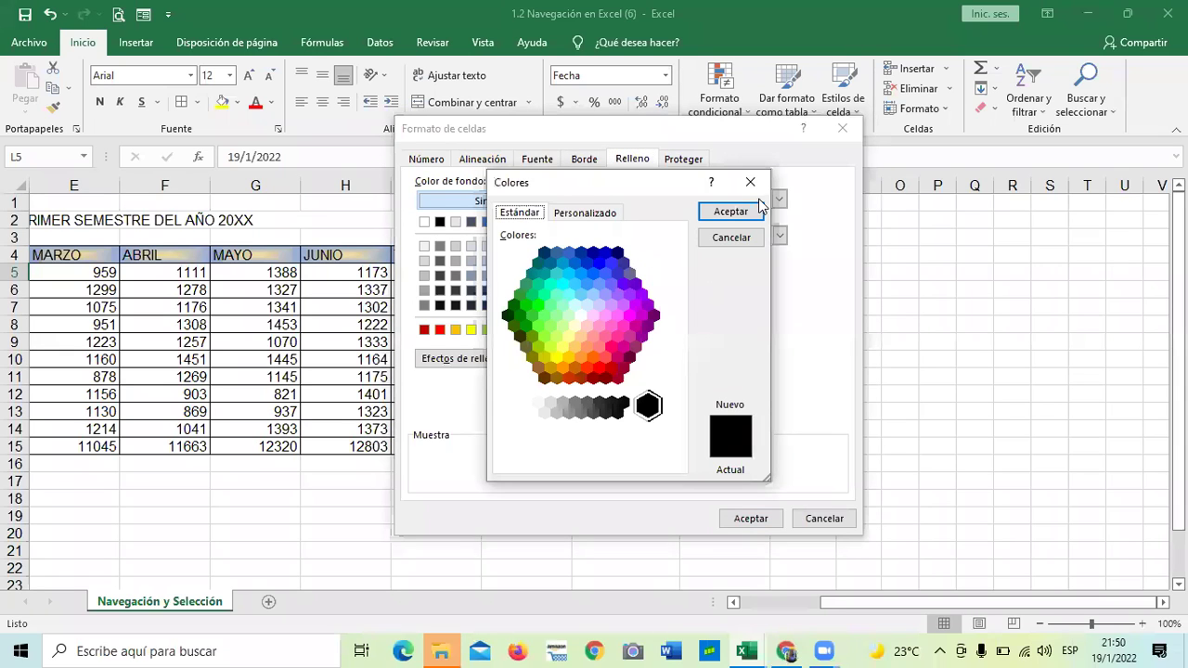
key(Escape)
click(683, 160)
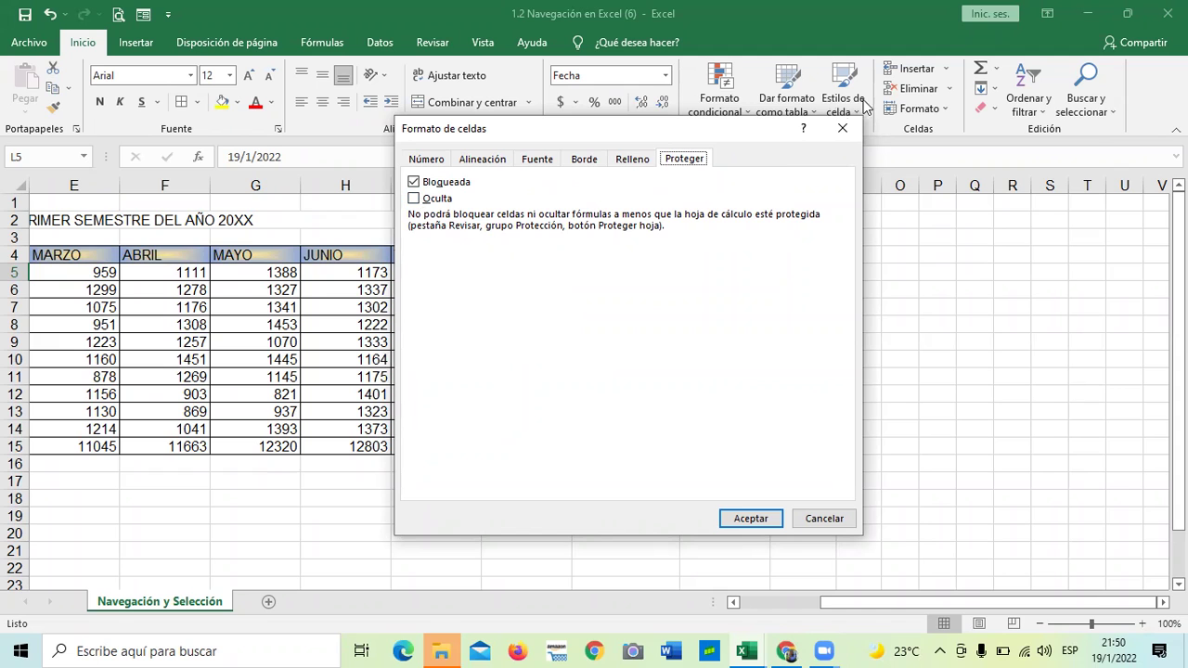
click(843, 127)
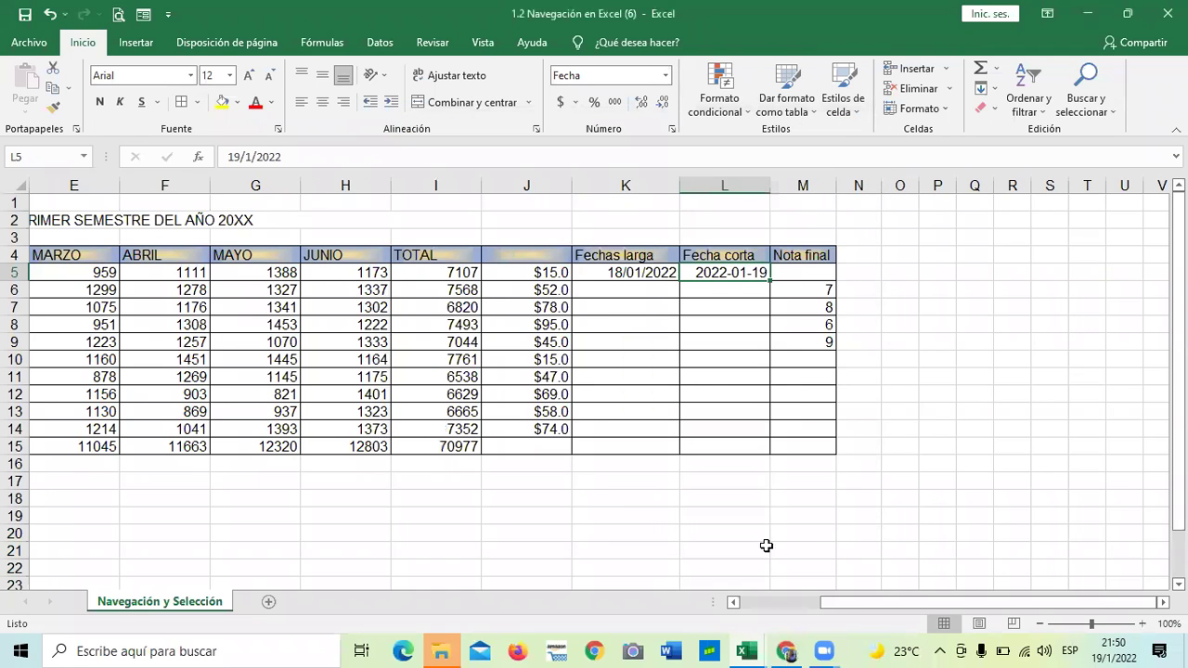
scroll(829, 601, left, 1)
scroll(756, 600, down, 1)
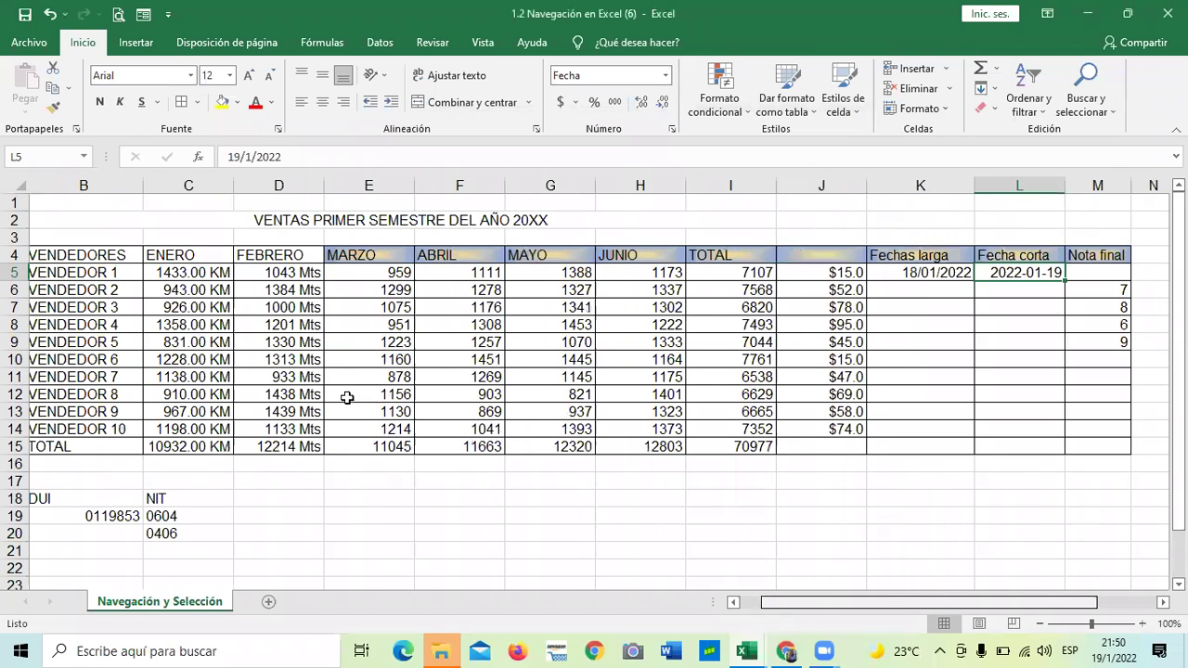
scroll(326, 390, up, 1)
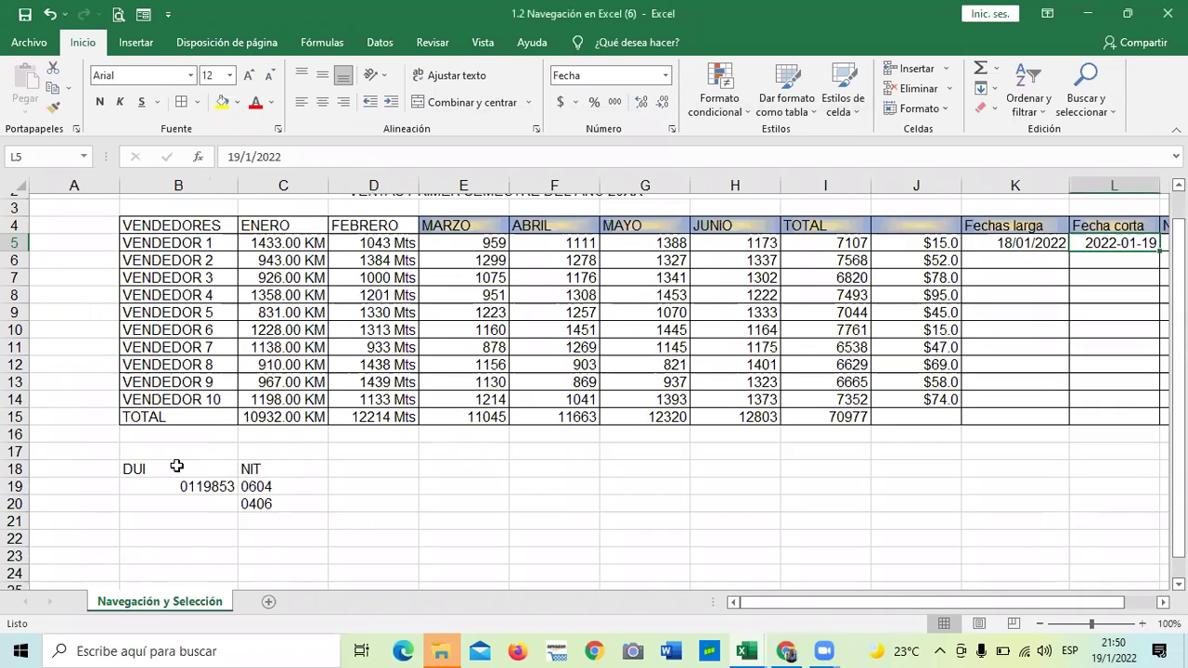
click(260, 503)
scroll(264, 463, down, 1)
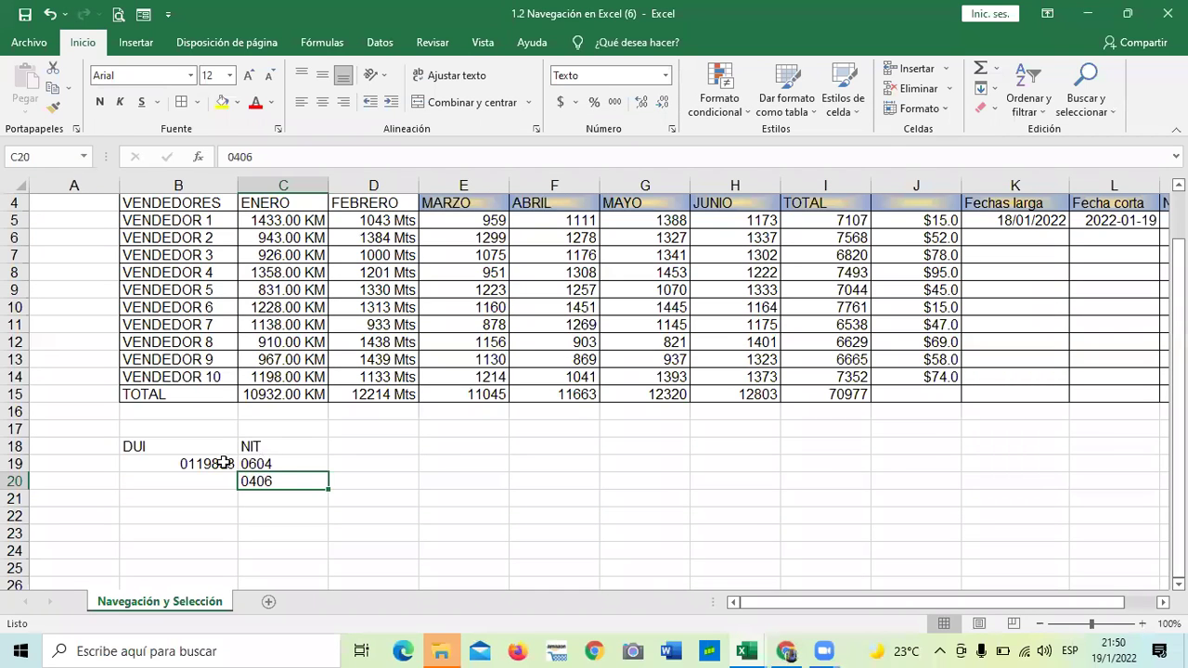
click(268, 471)
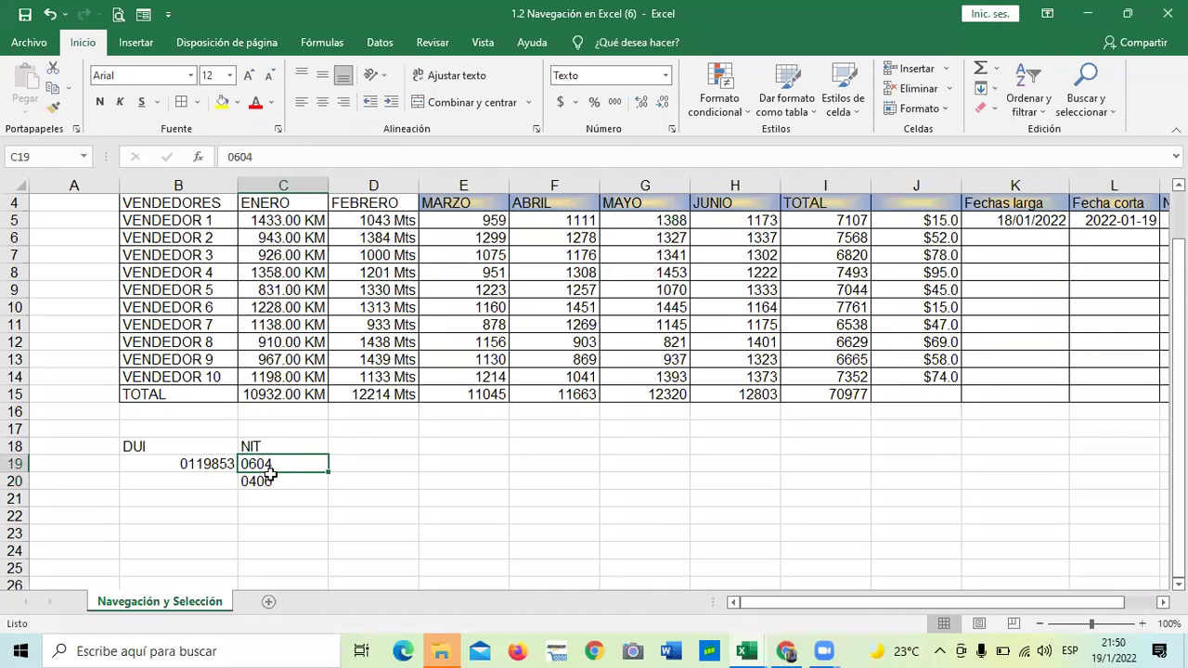
click(1083, 224)
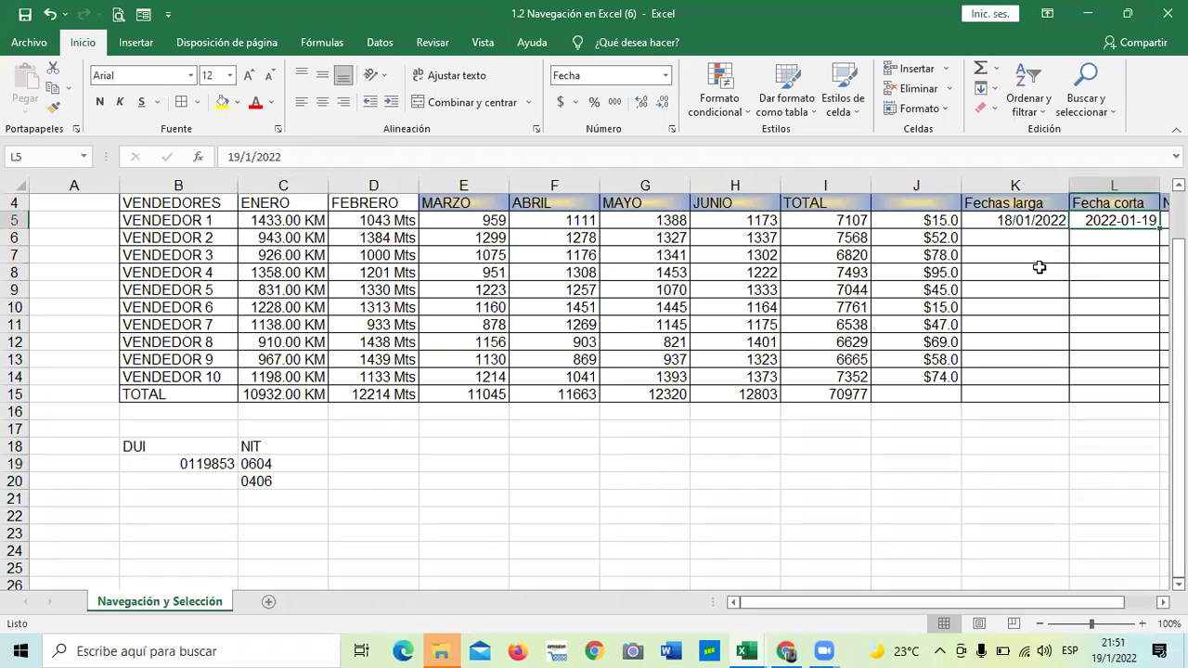
click(536, 202)
scroll(376, 272, up, 1)
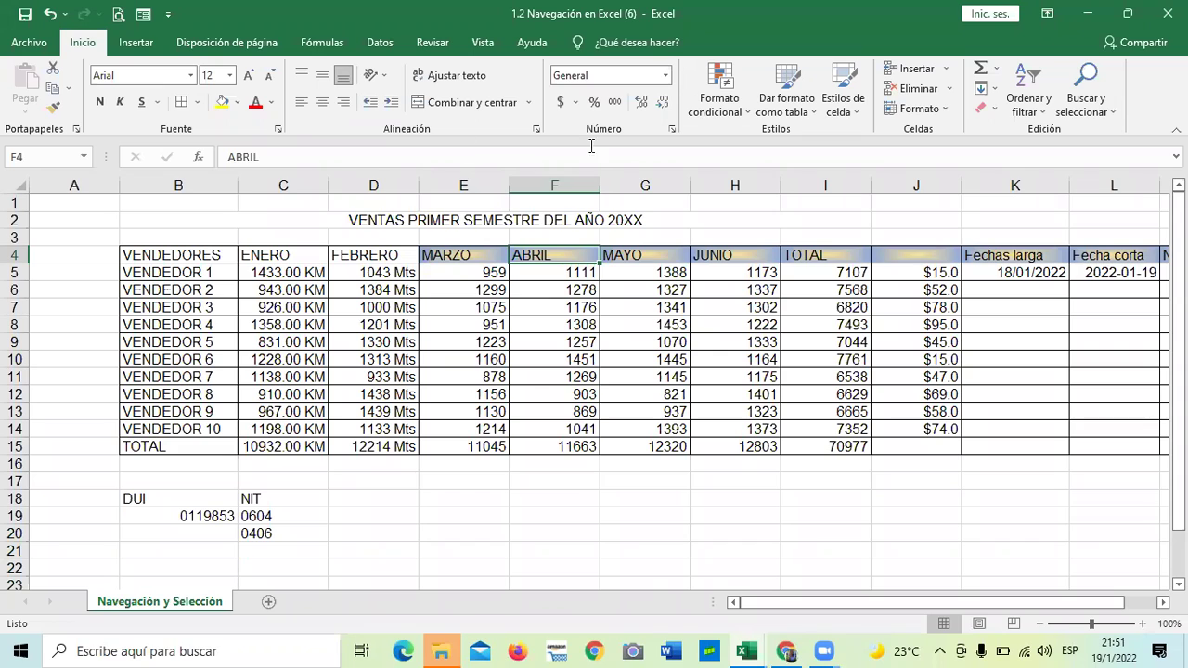
click(569, 493)
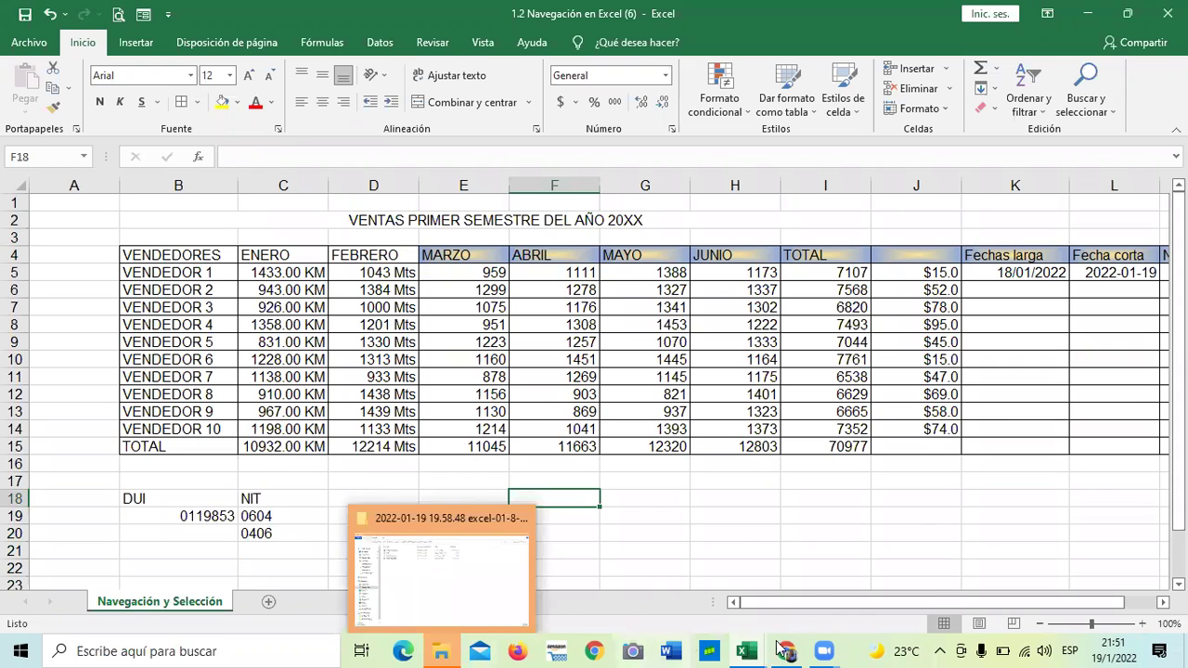
Switch to lesson 1.7 in Chrome and advance to the 1.8 Laboratorio page
mouse_move(784, 650)
click(764, 604)
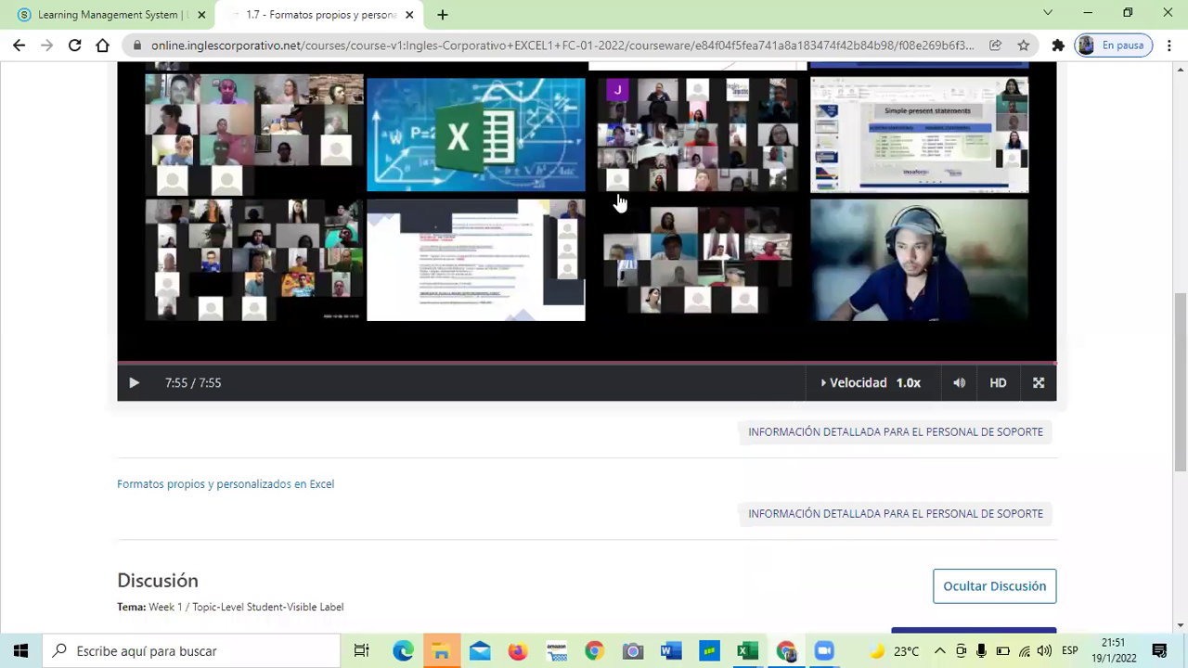
scroll(607, 324, up, 5)
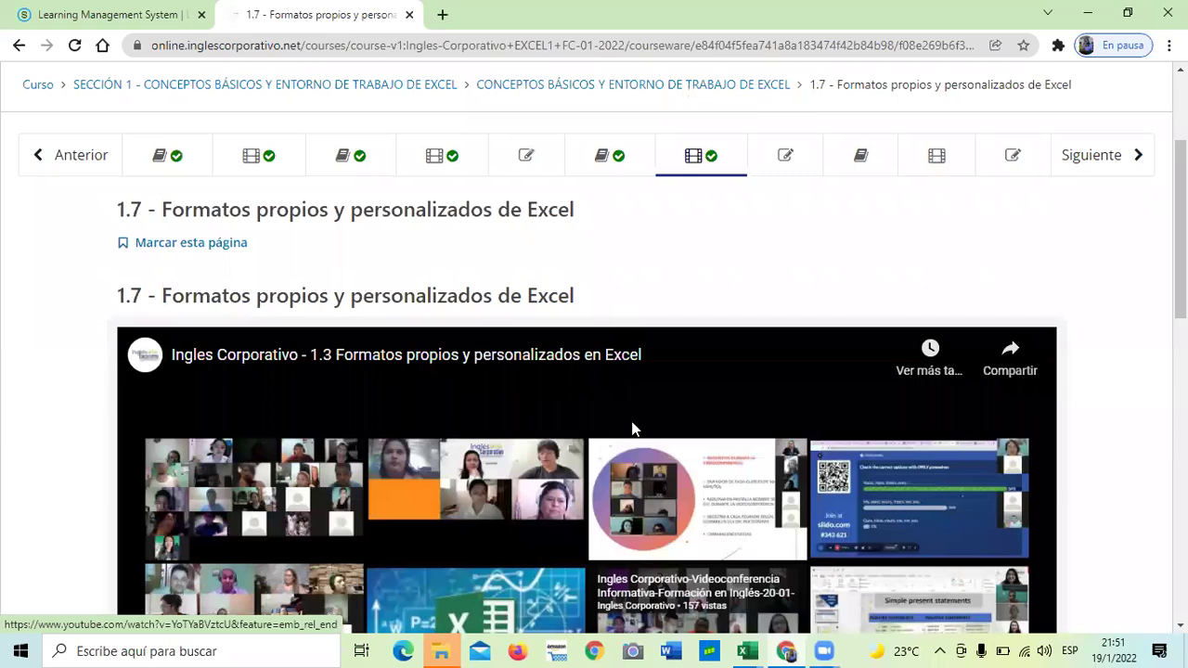
scroll(632, 427, down, 7)
scroll(636, 533, down, 2)
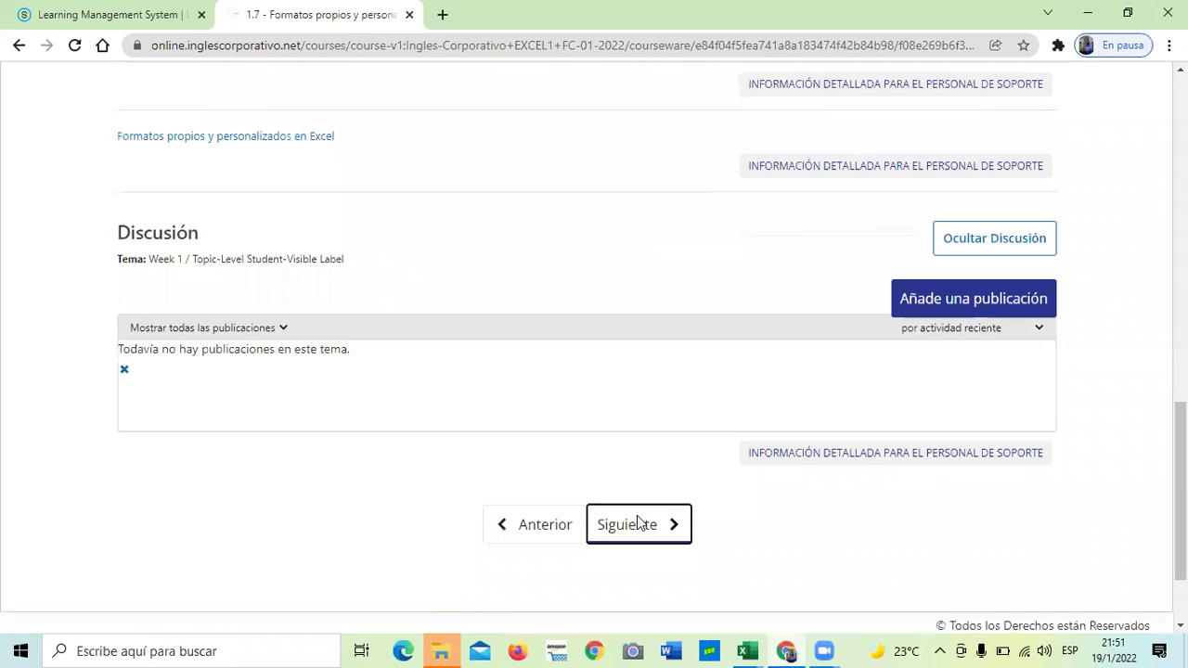
click(637, 523)
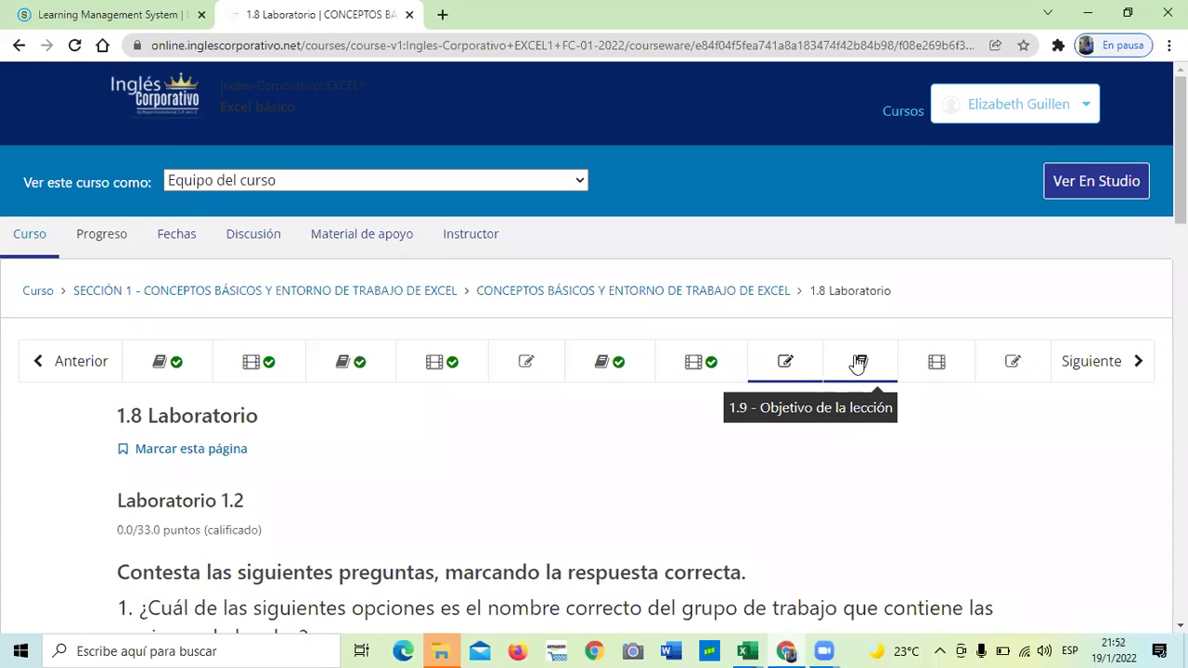
scroll(858, 362, down, 1)
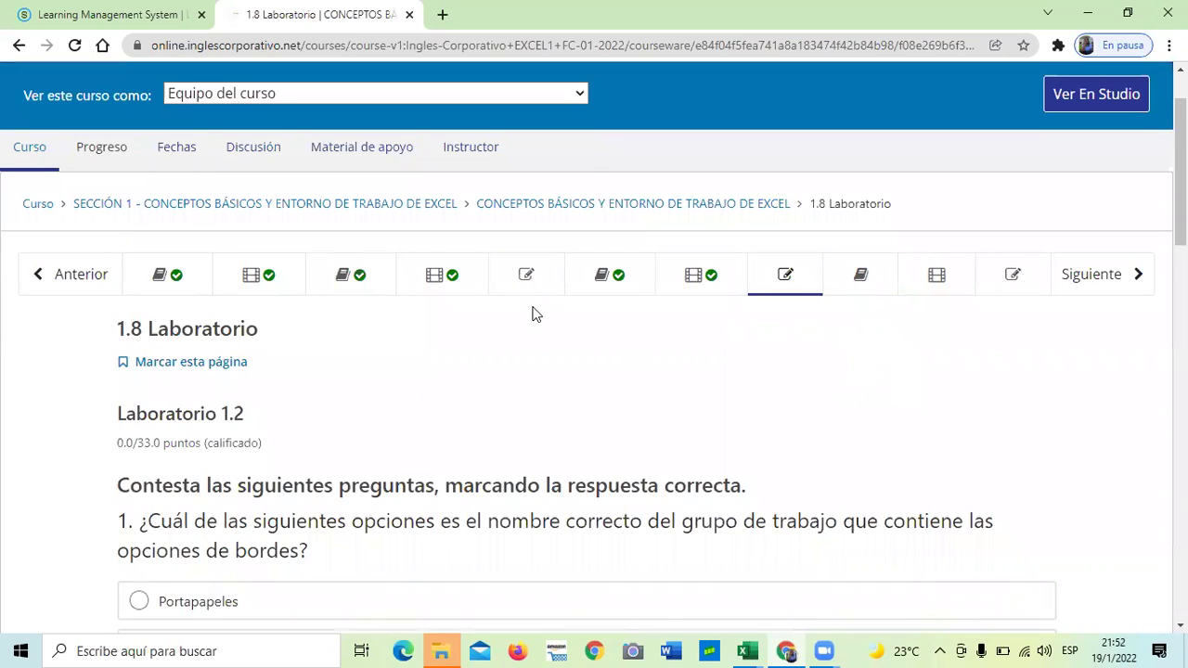
Scroll through quiz questions 1 and 2 and their answer options
scroll(532, 313, down, 1)
scroll(531, 314, down, 1)
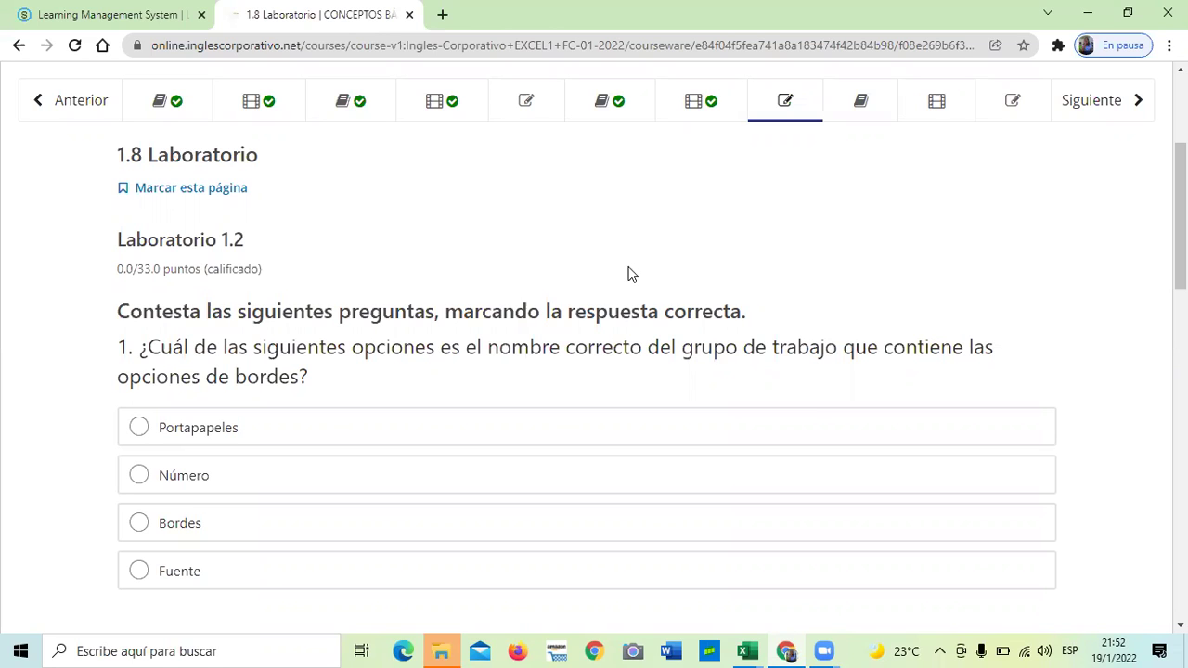
scroll(627, 273, down, 1)
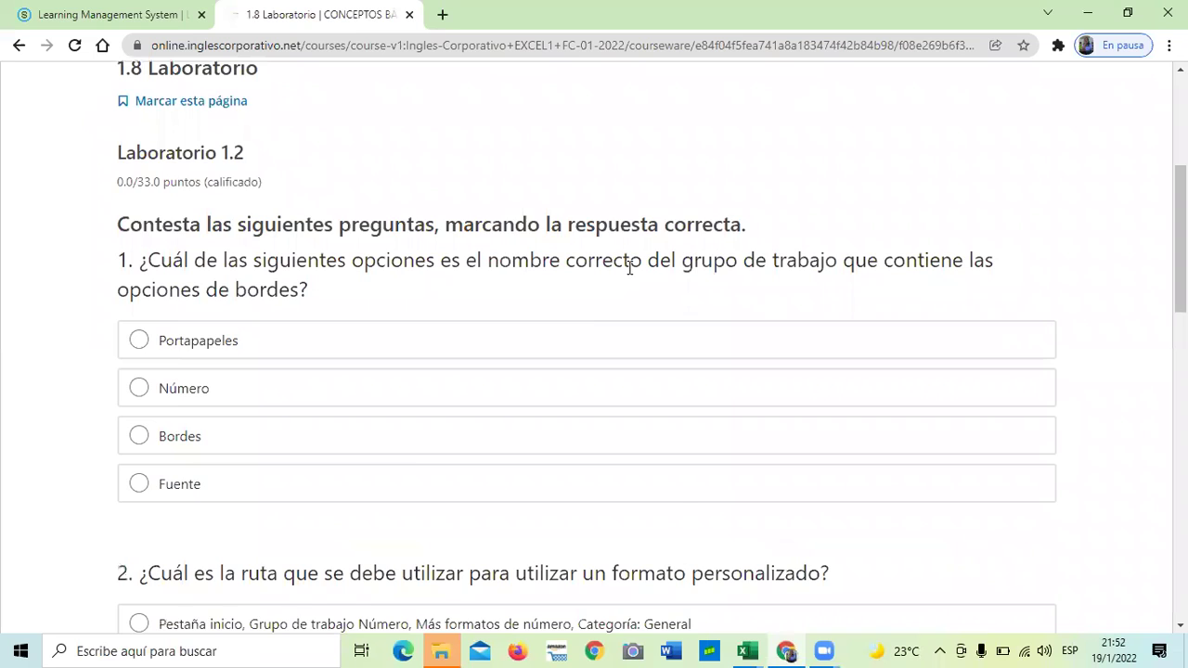
scroll(629, 268, down, 2)
scroll(531, 125, up, 4)
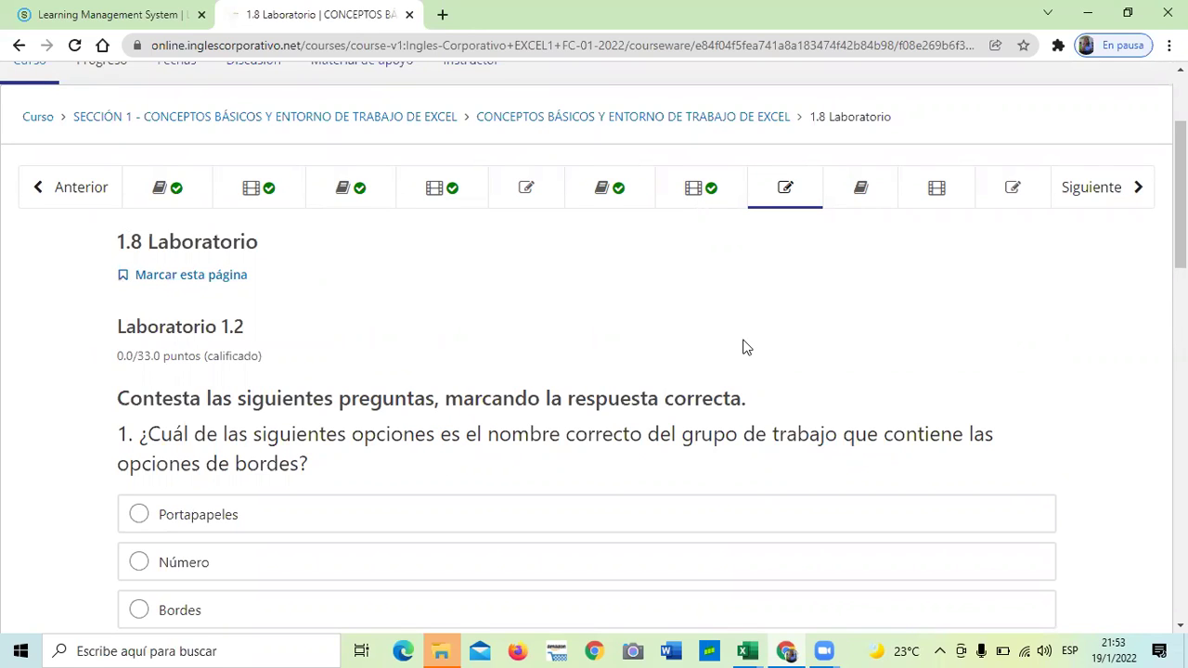
scroll(769, 239, down, 2)
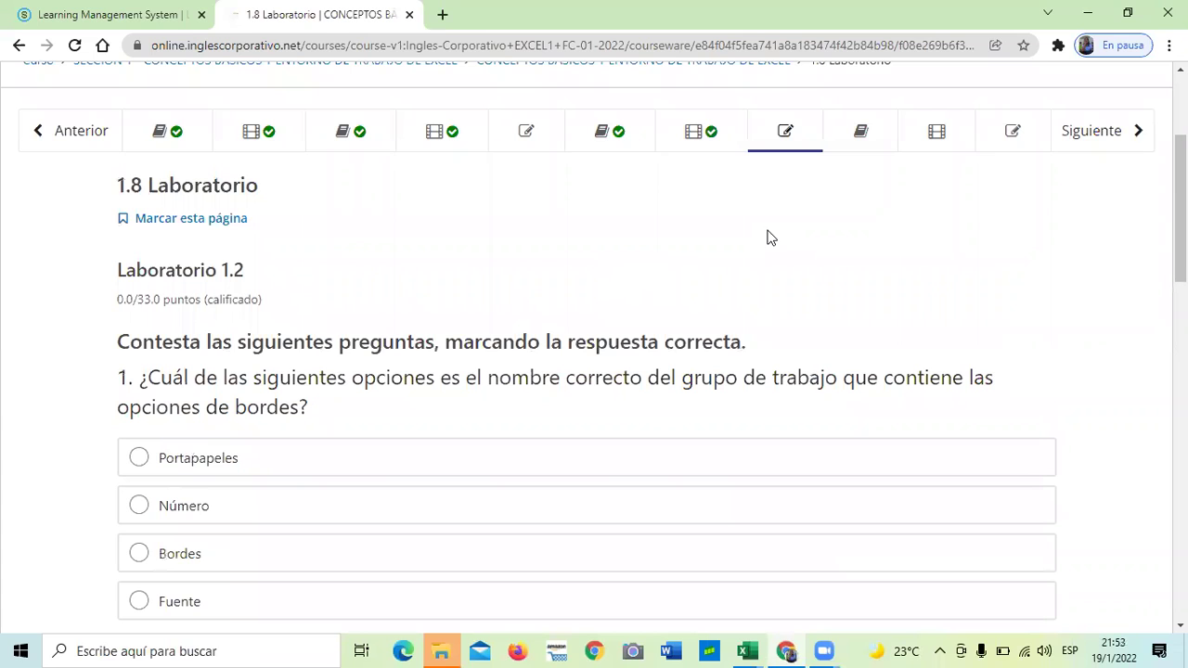
scroll(756, 283, down, 1)
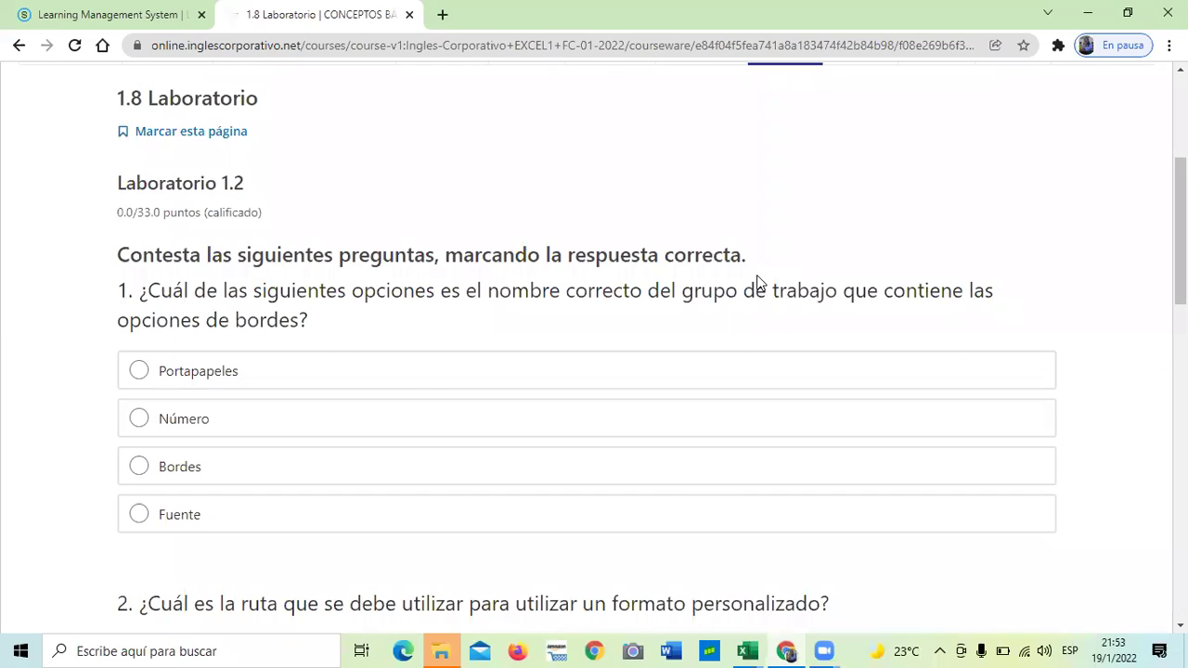
key(Down)
key(Down)
key(Down)
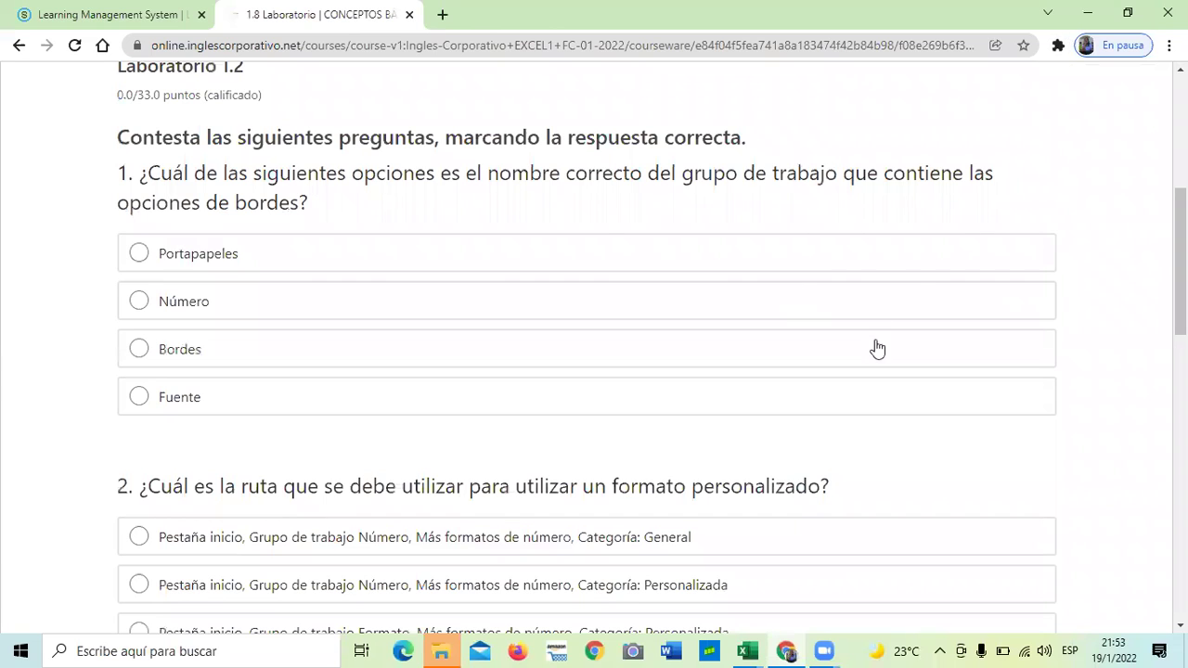
scroll(976, 214, up, 1)
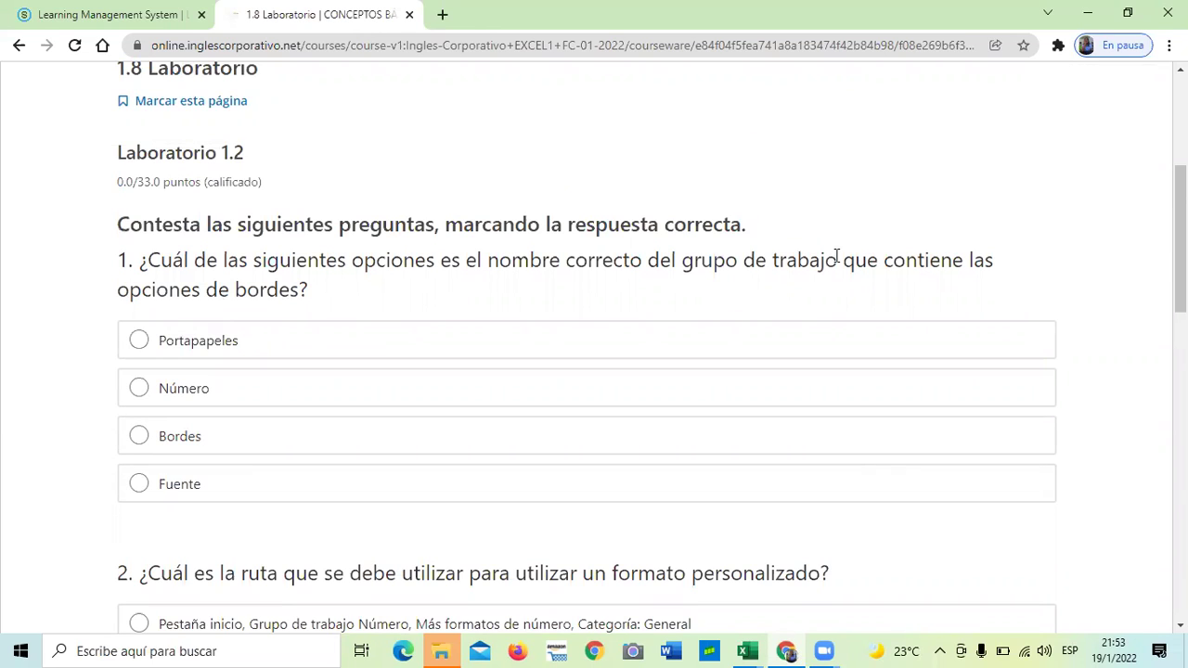
scroll(1007, 163, down, 2)
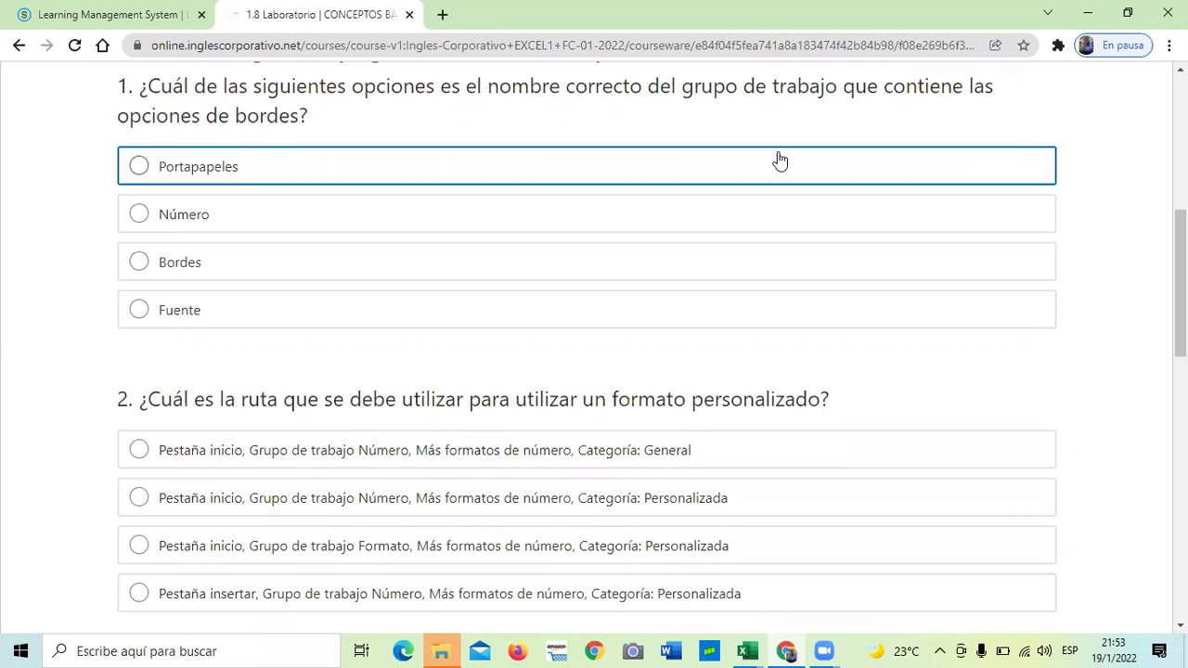
Scroll on to question 4 about customizing date formats, then return to the Excel workbook
scroll(779, 161, down, 1)
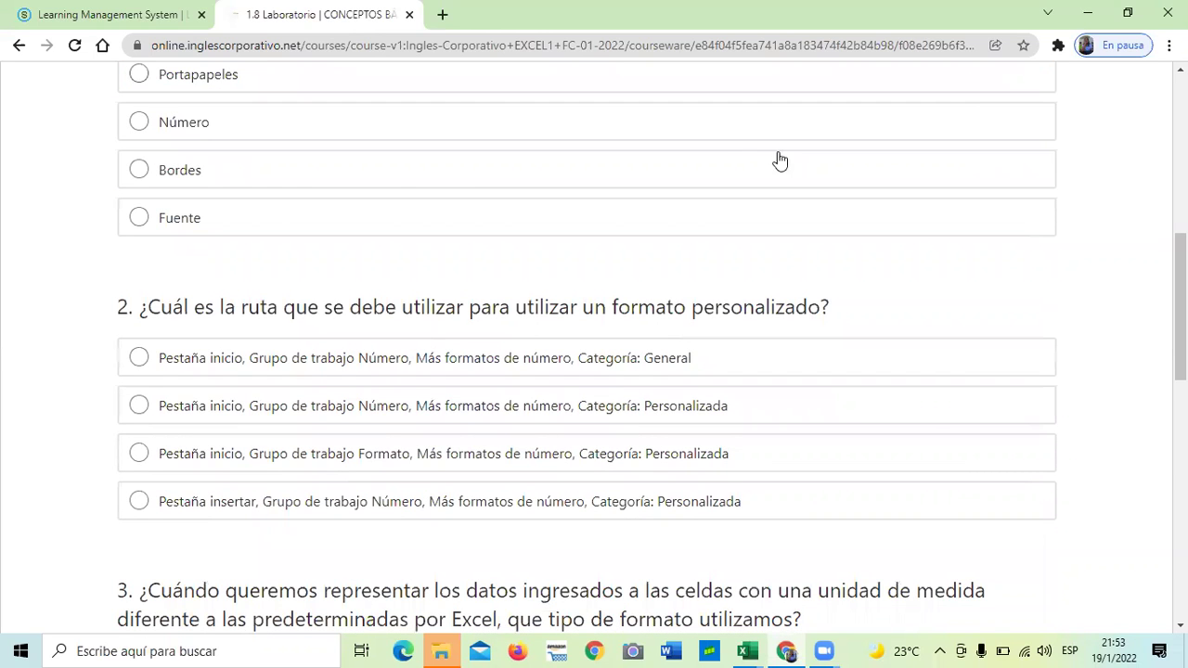
scroll(780, 158, down, 2)
scroll(779, 160, down, 1)
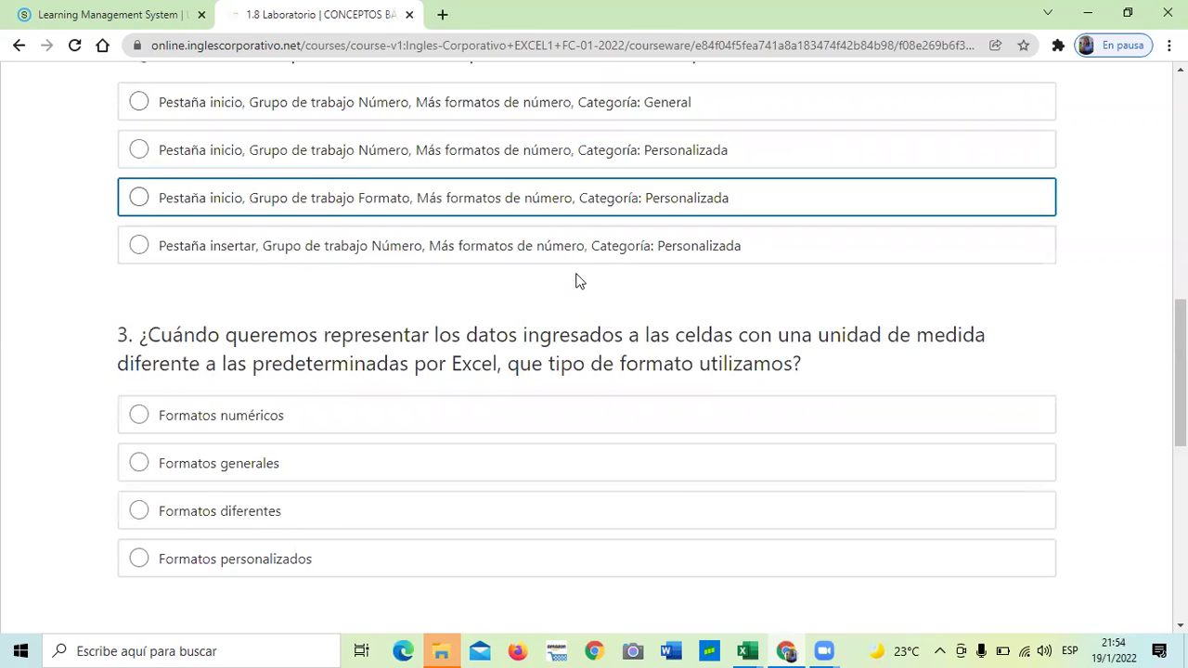
scroll(576, 282, down, 2)
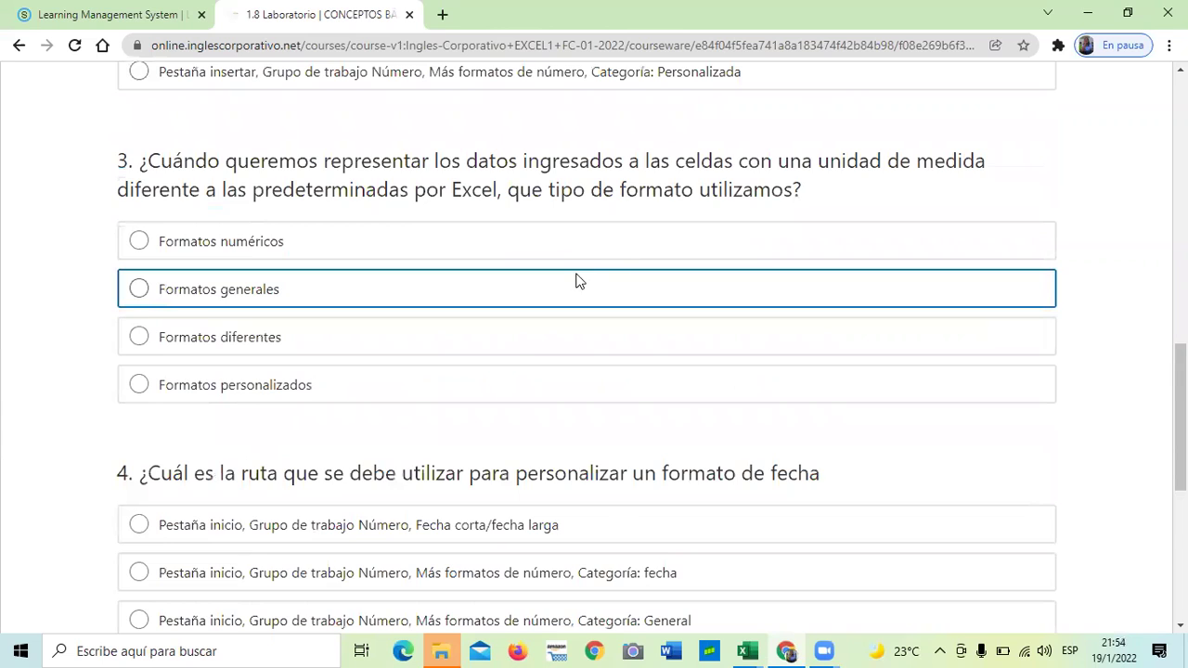
scroll(576, 282, down, 2)
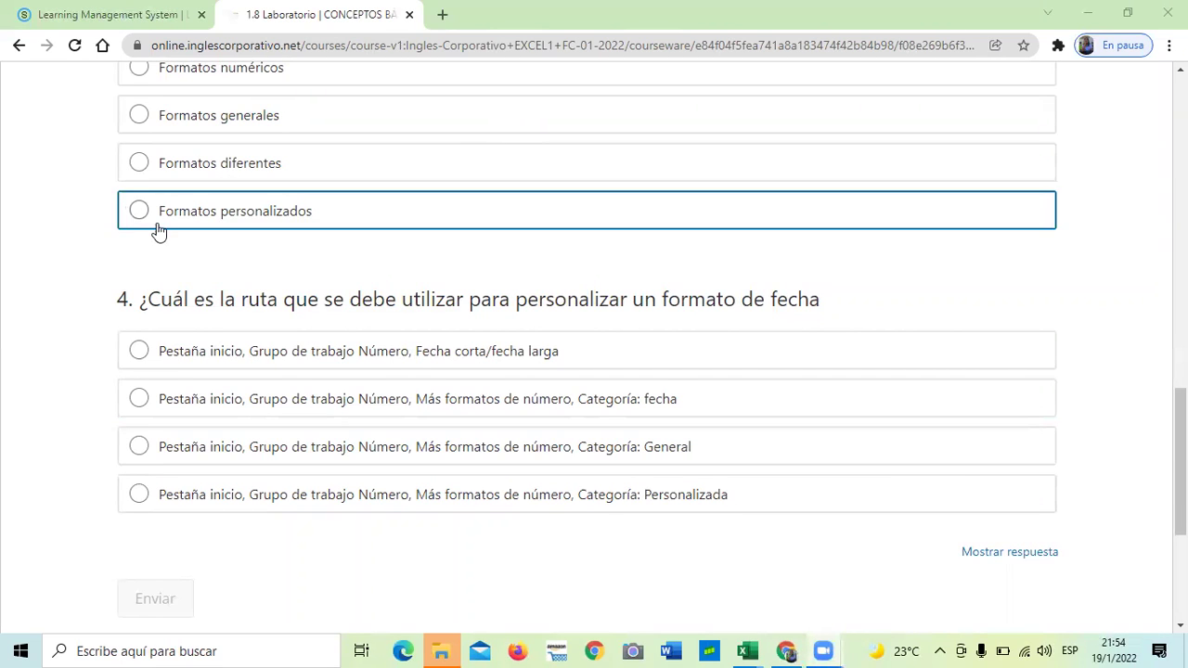
scroll(154, 231, up, 3)
scroll(158, 231, down, 1)
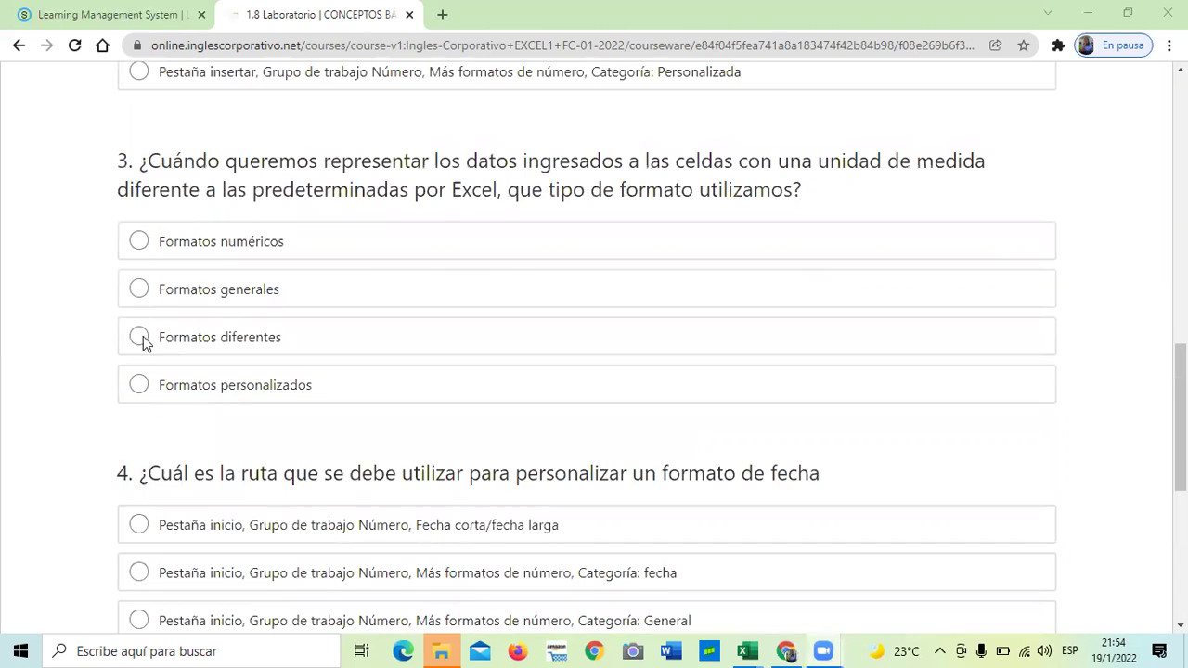
scroll(167, 362, down, 2)
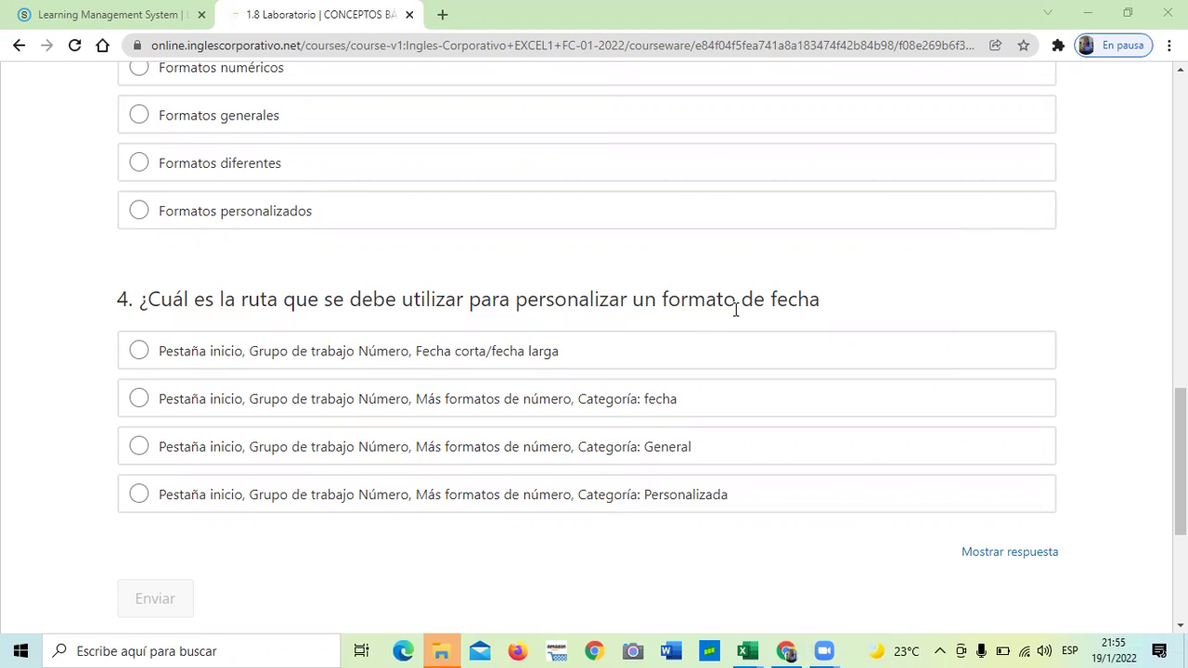
scroll(594, 371, up, 5)
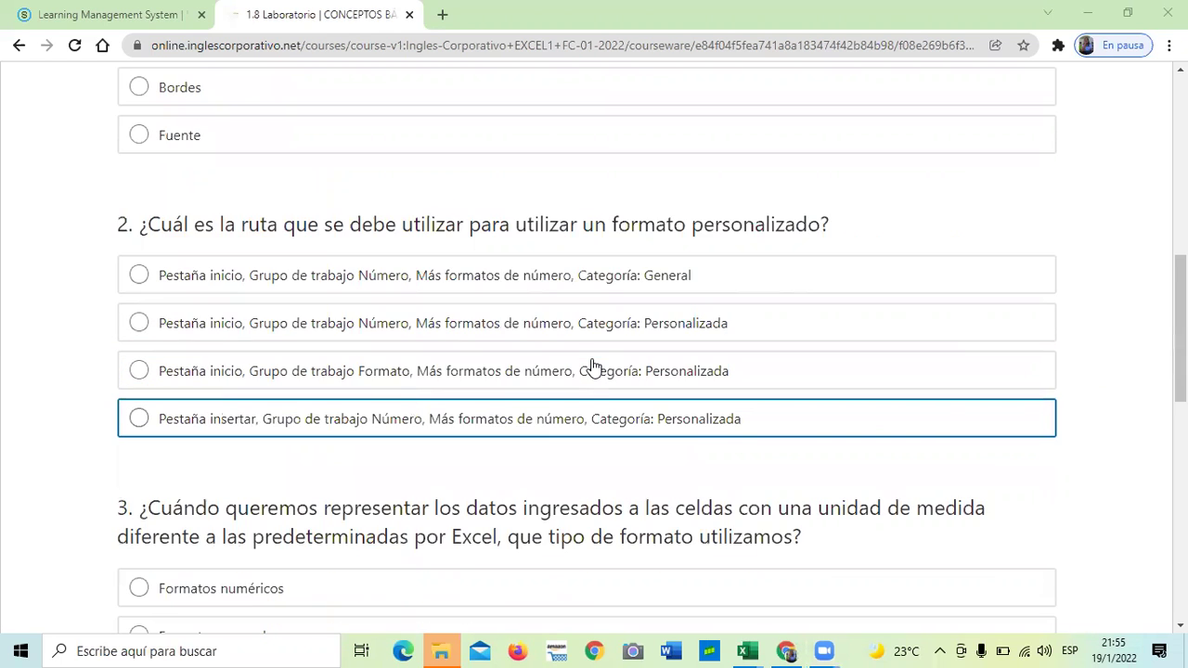
scroll(594, 371, up, 3)
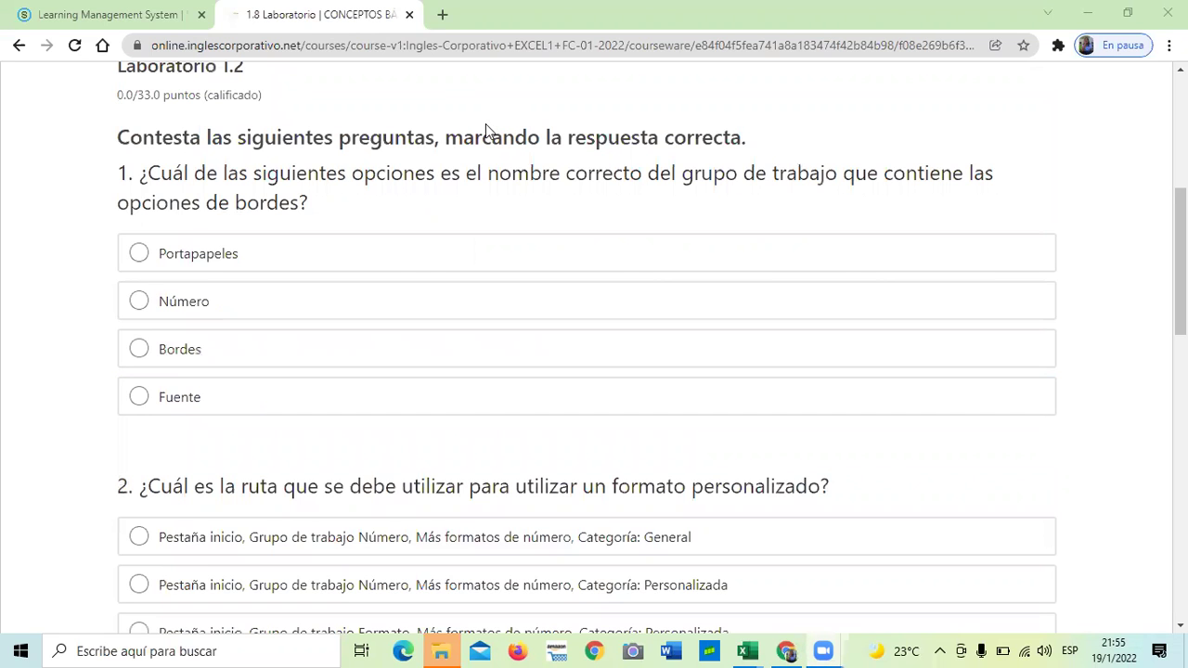
scroll(690, 260, down, 4)
scroll(689, 267, down, 5)
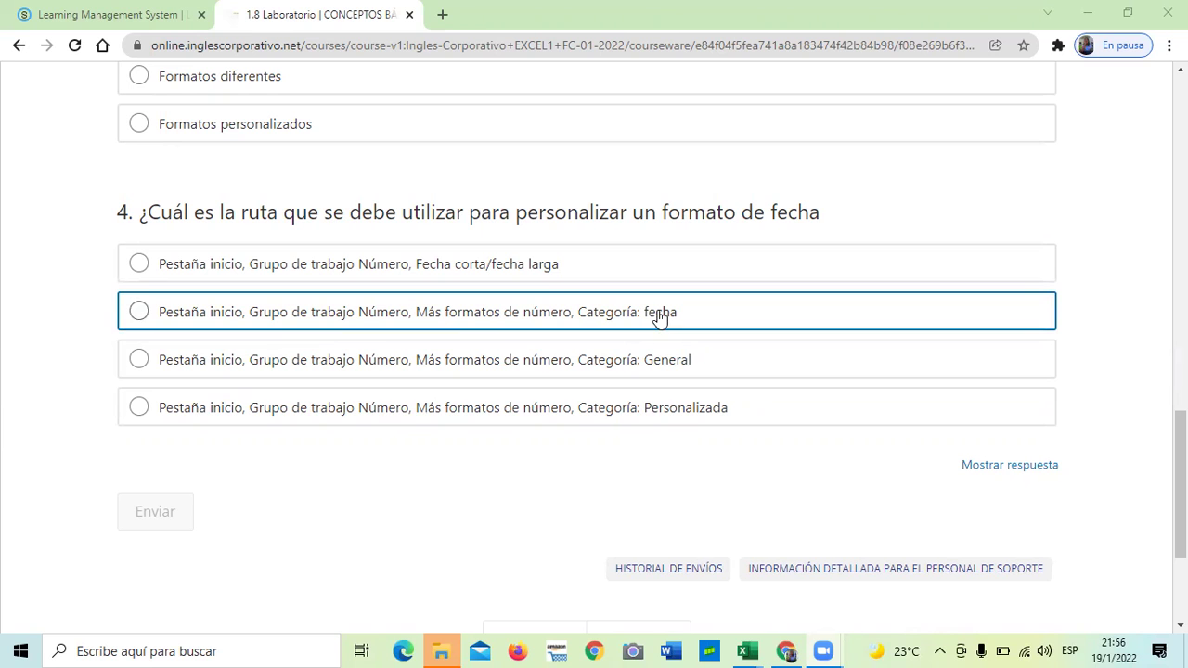
mouse_move(750, 650)
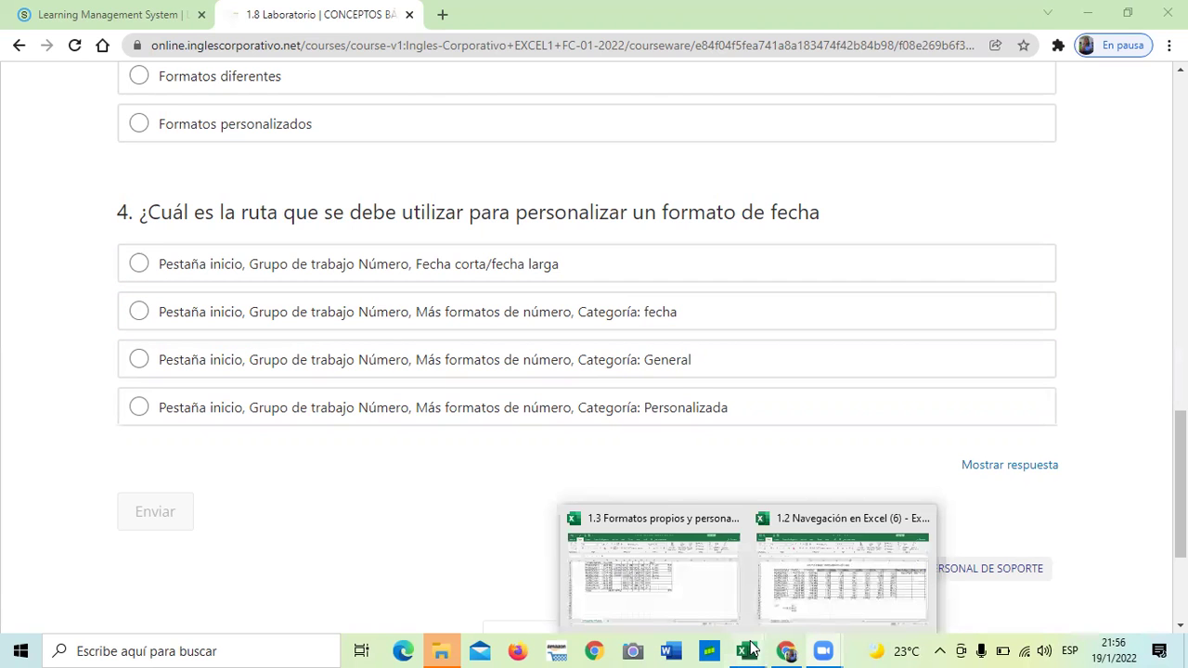
click(826, 581)
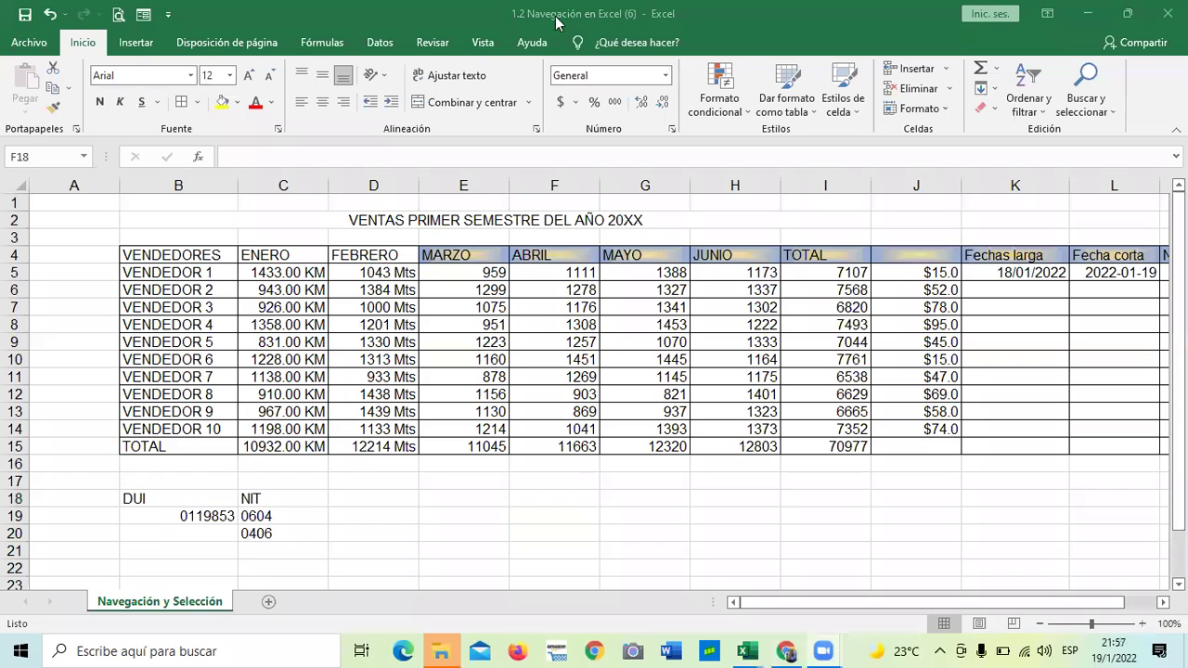
Apply the Fecha corta number format to cell F18
click(83, 46)
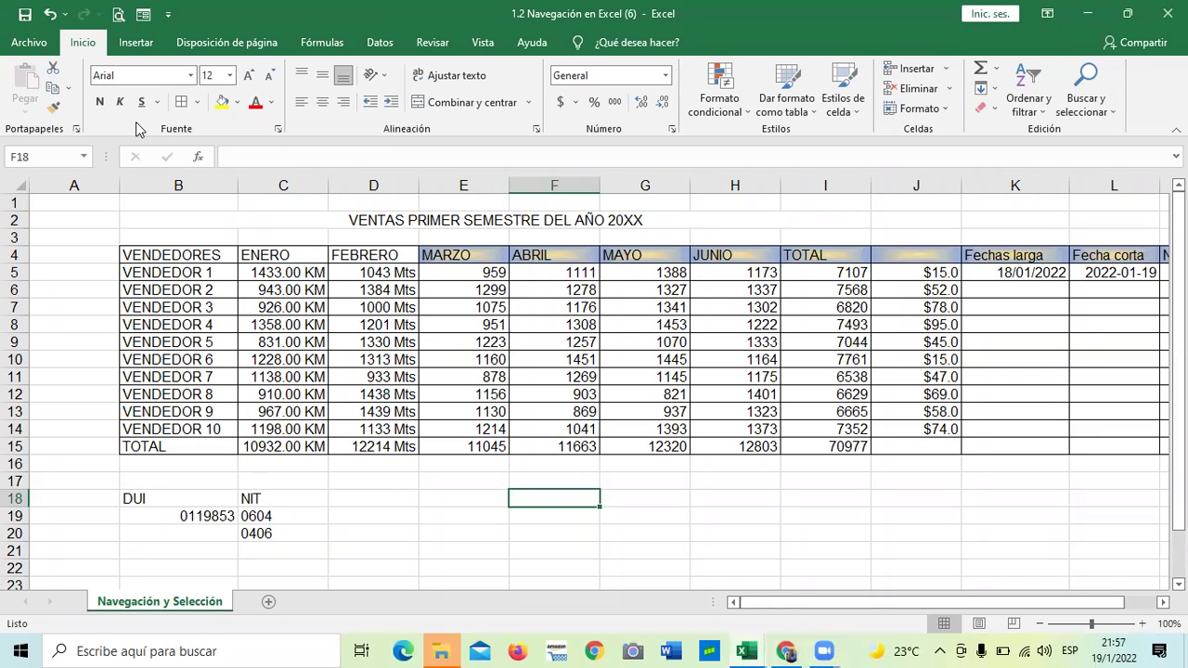
click(139, 47)
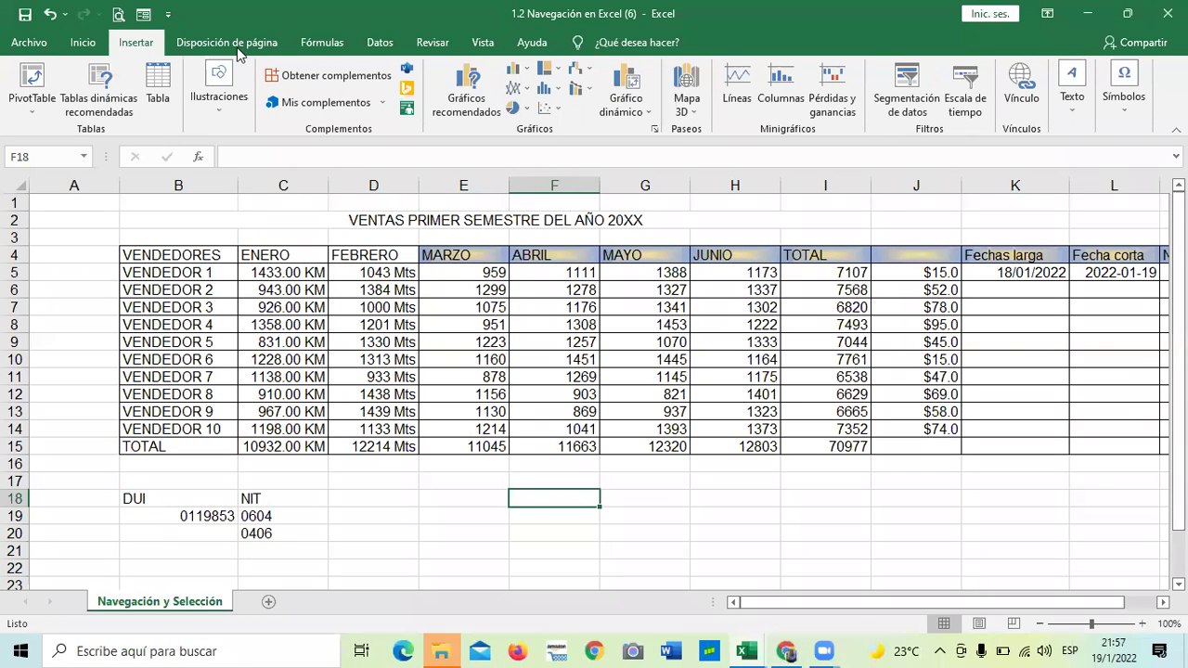
click(76, 47)
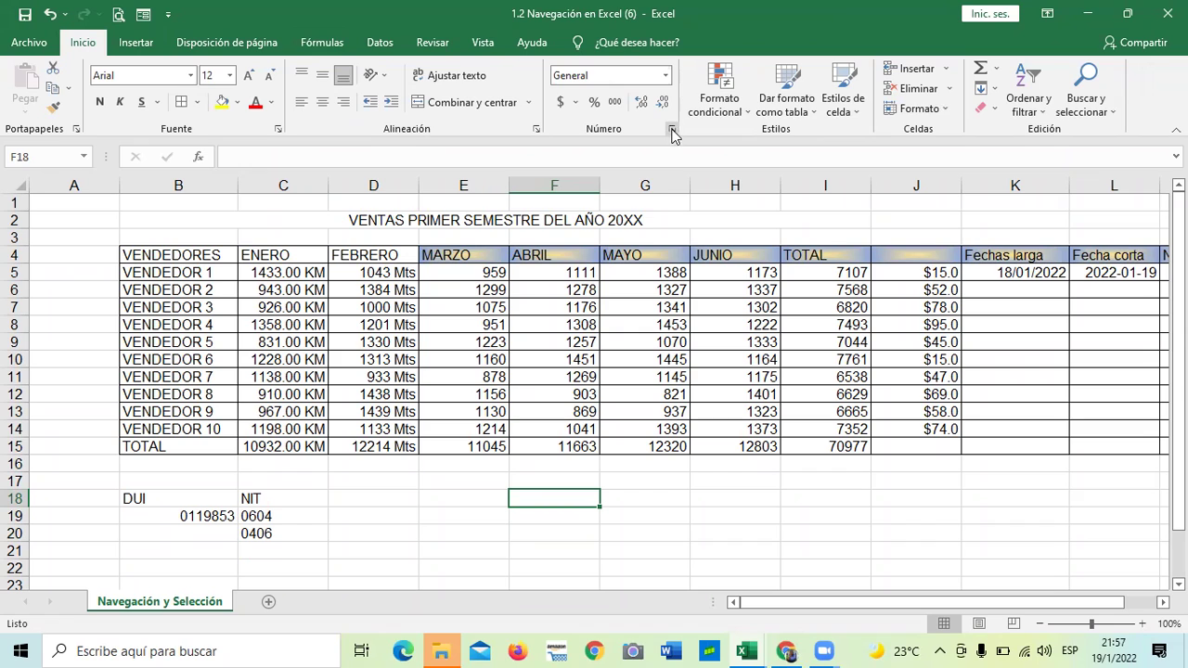
click(665, 75)
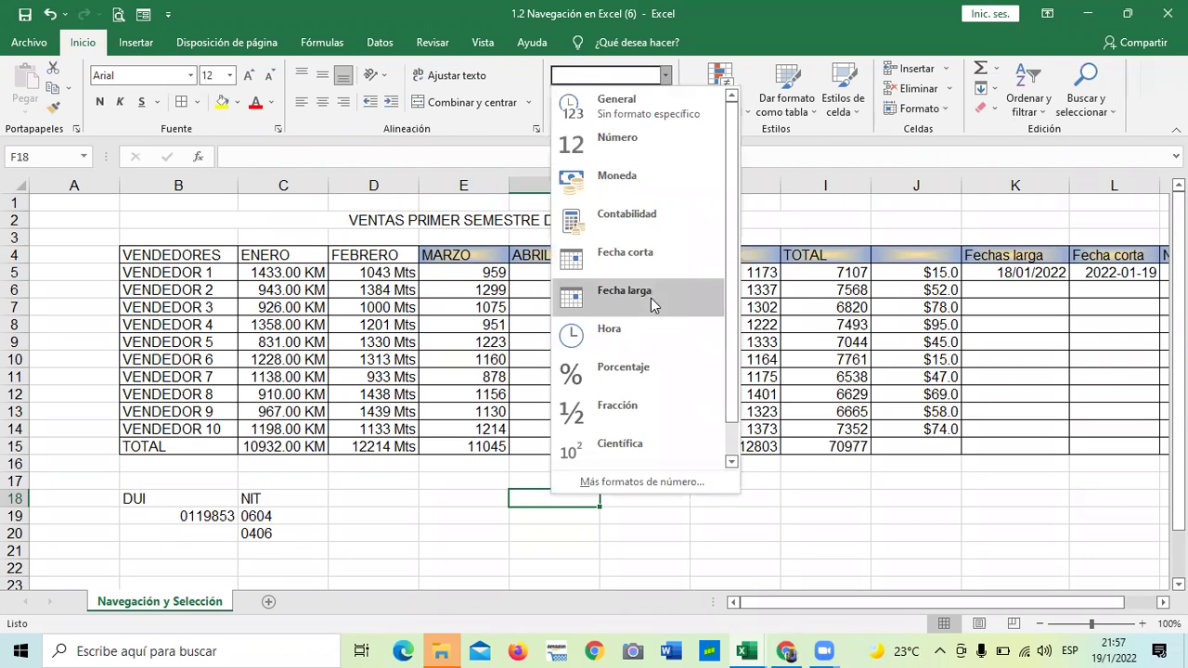
click(649, 249)
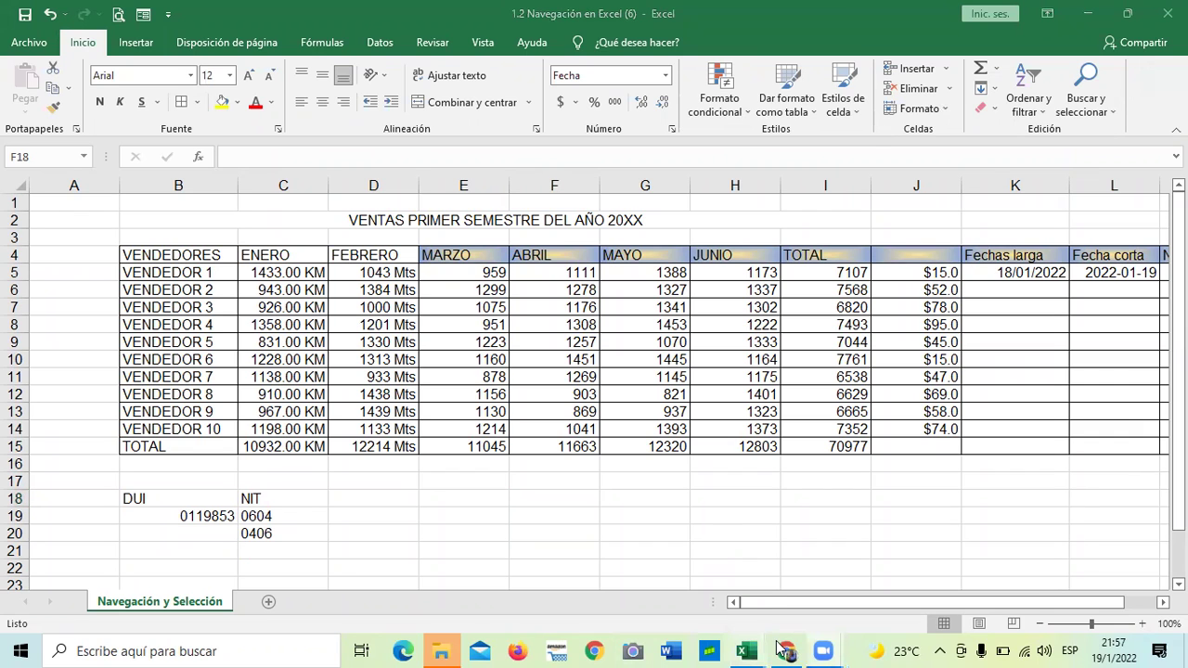
Check the quiz page in Chrome, then go back to the Excel workbook
mouse_move(786, 650)
click(781, 601)
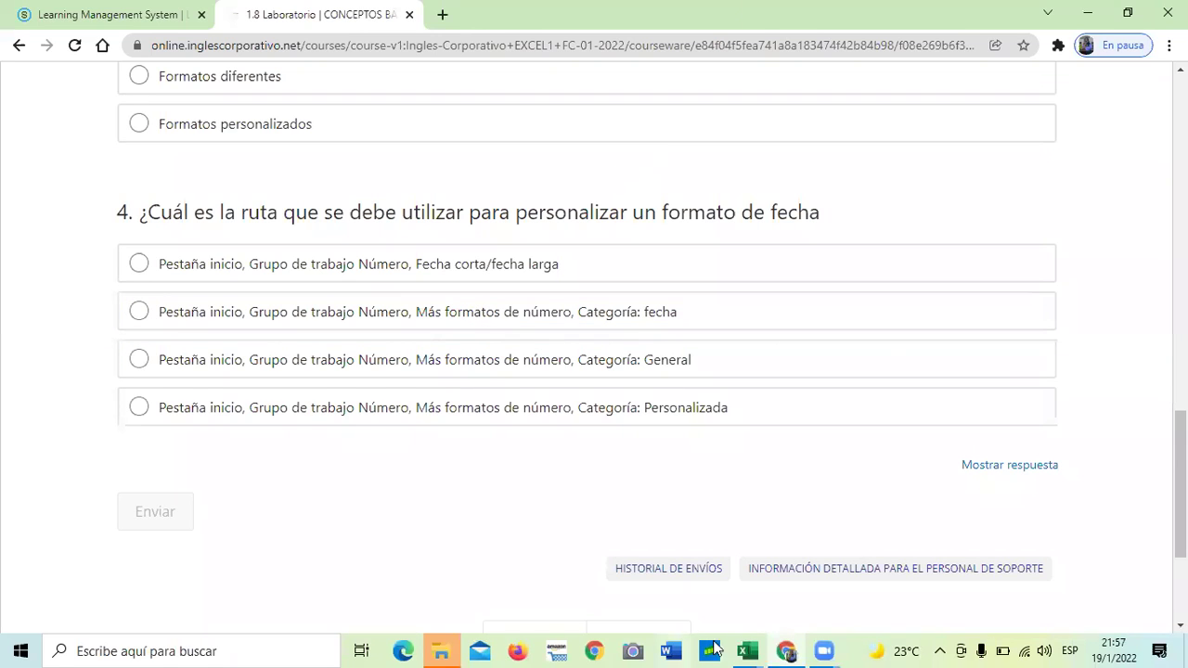
mouse_move(747, 649)
click(788, 585)
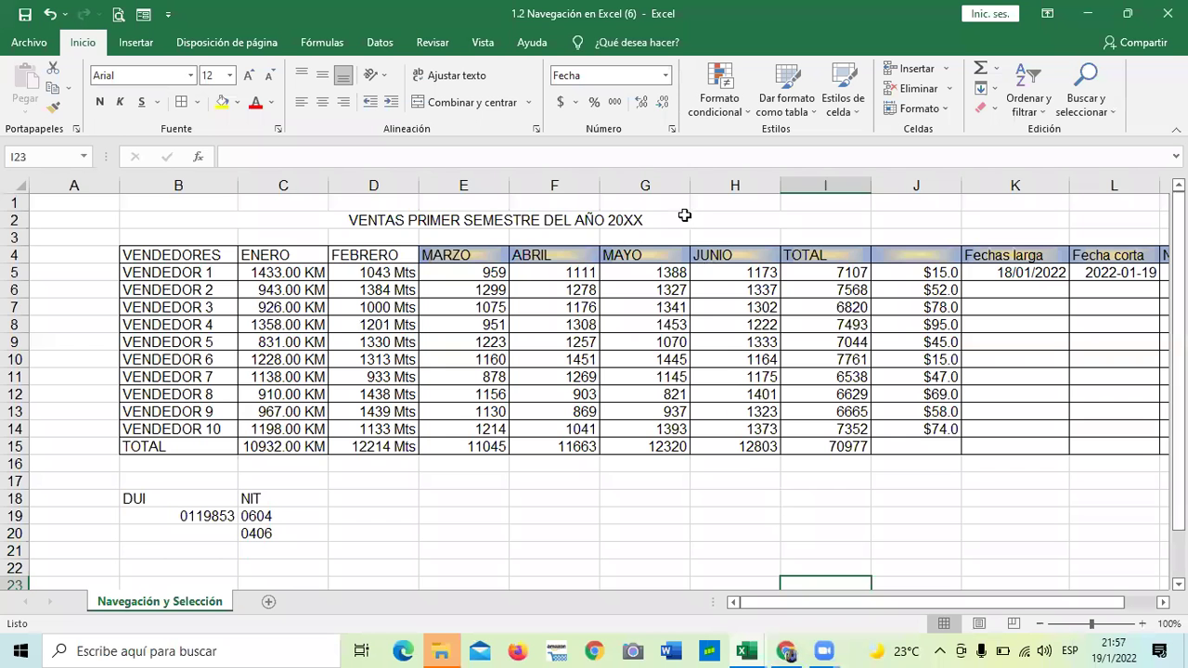
click(673, 132)
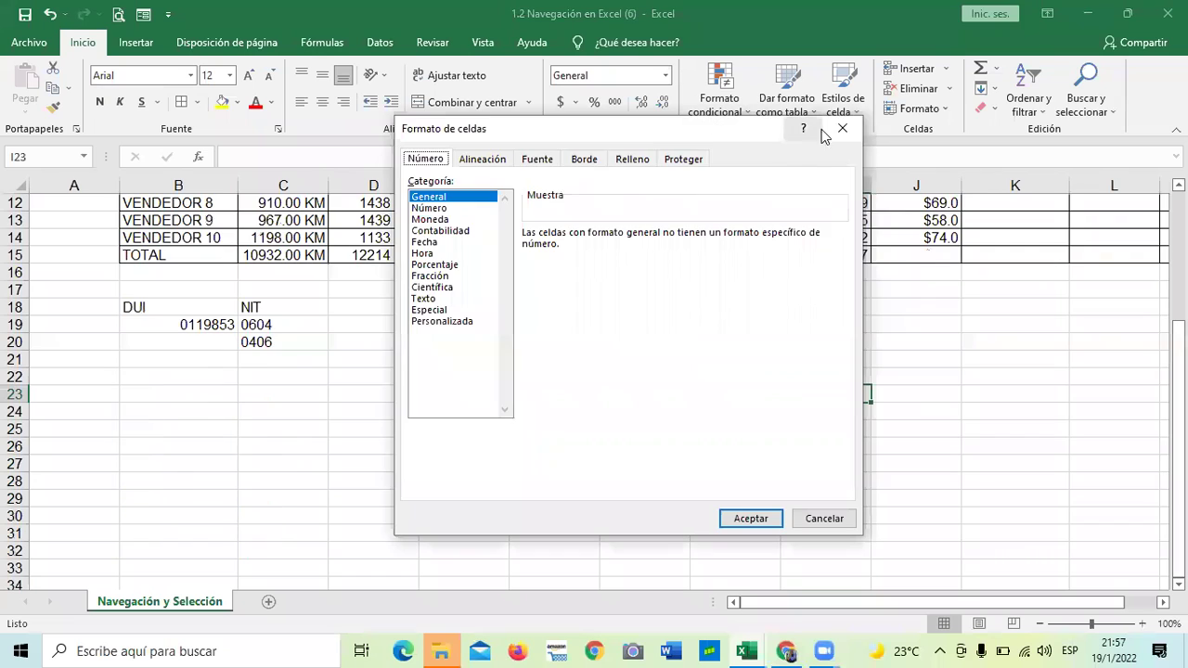
key(Escape)
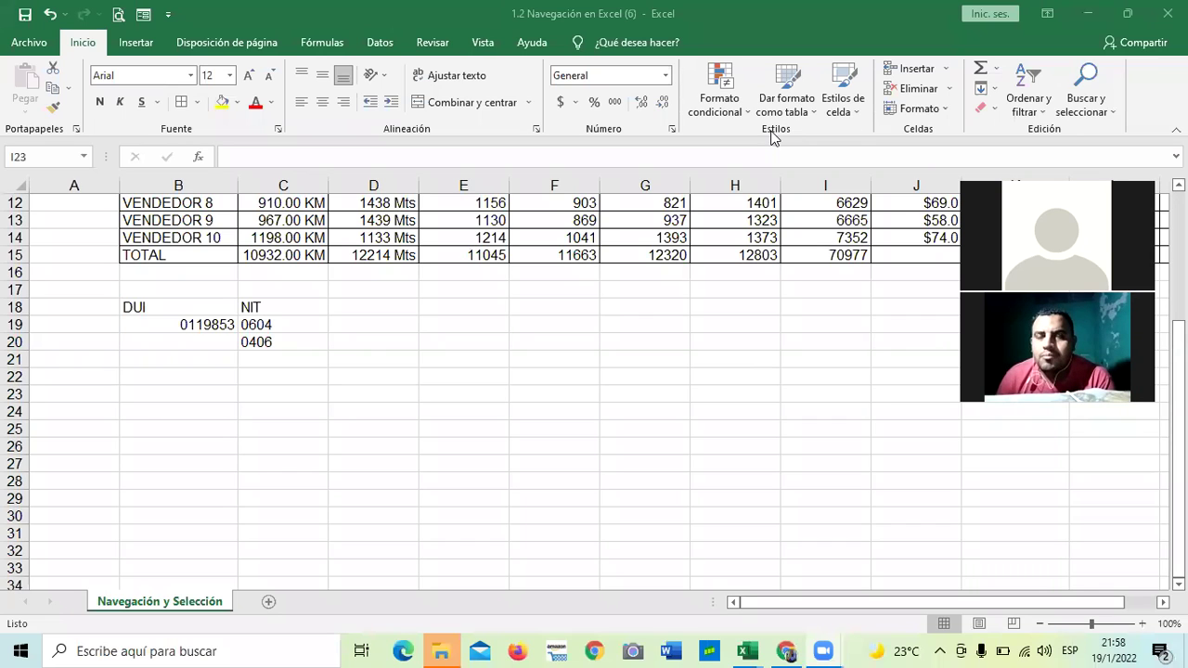
key(alt+Tab)
click(666, 75)
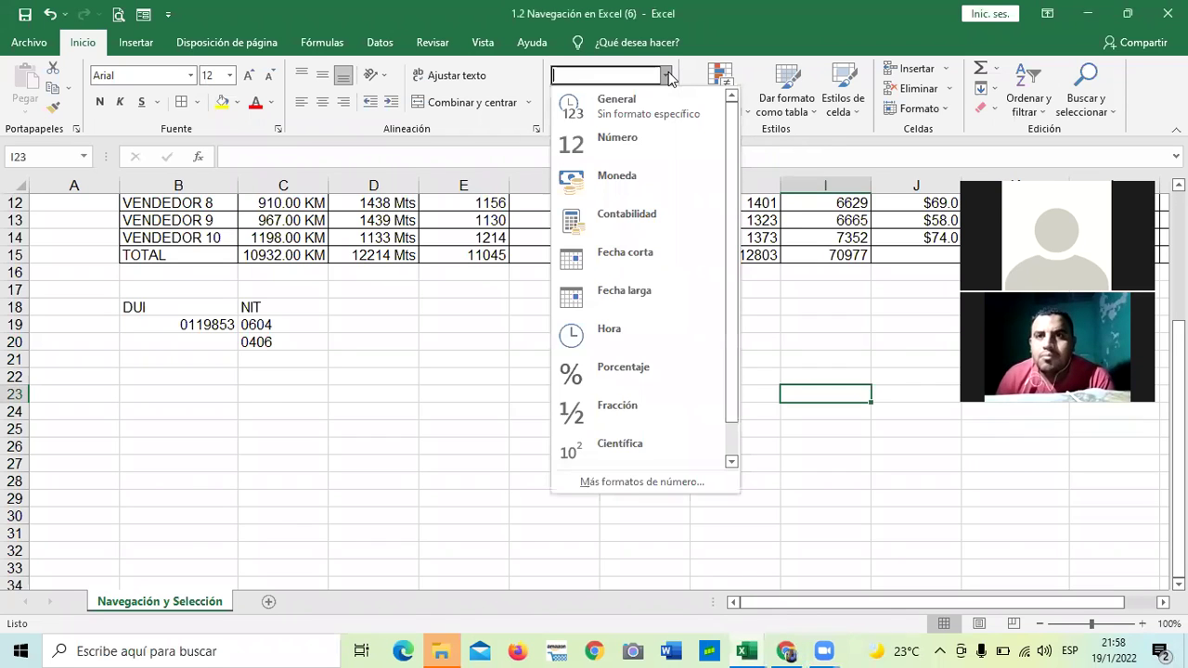
click(576, 483)
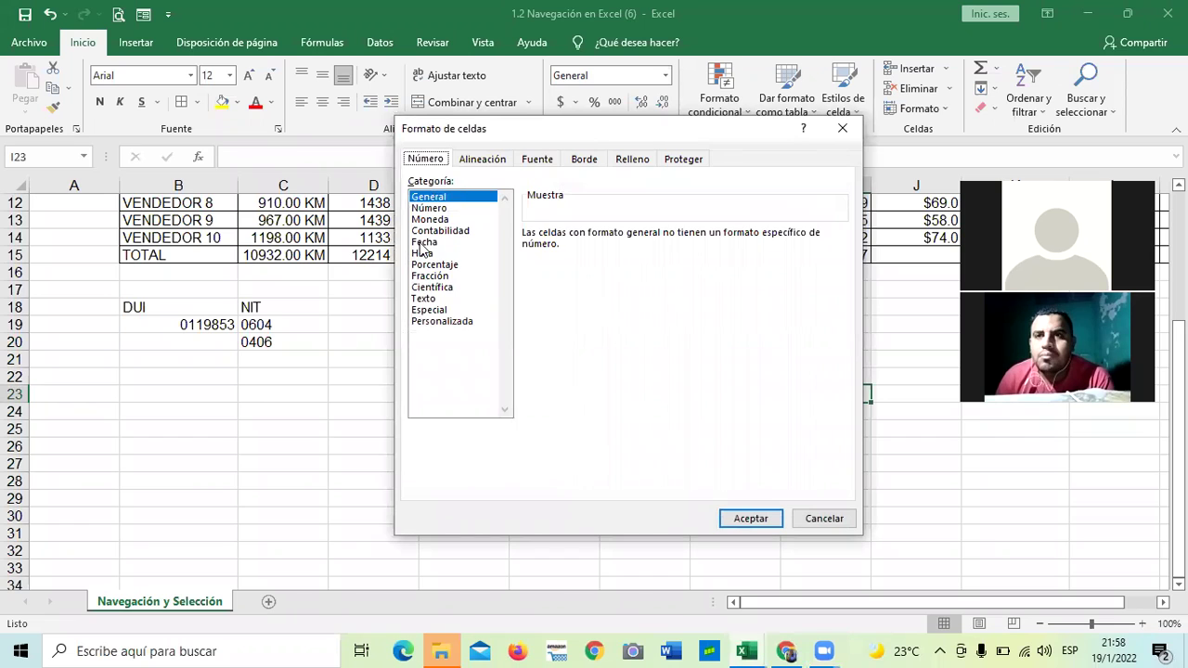
click(423, 242)
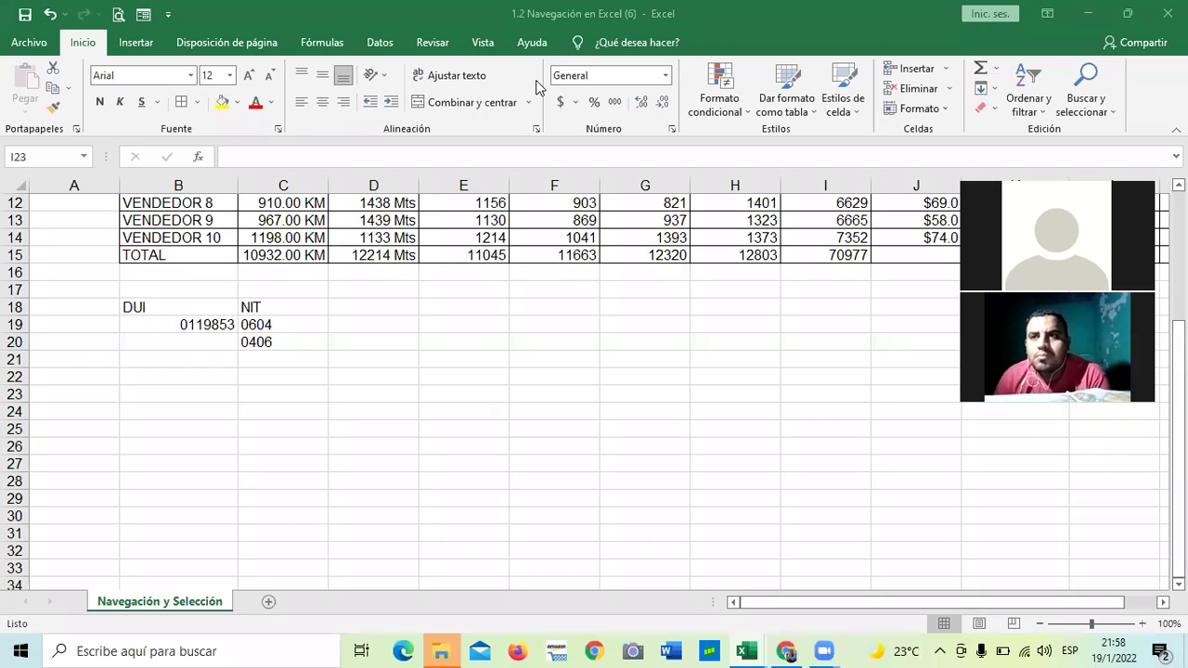
mouse_move(784, 649)
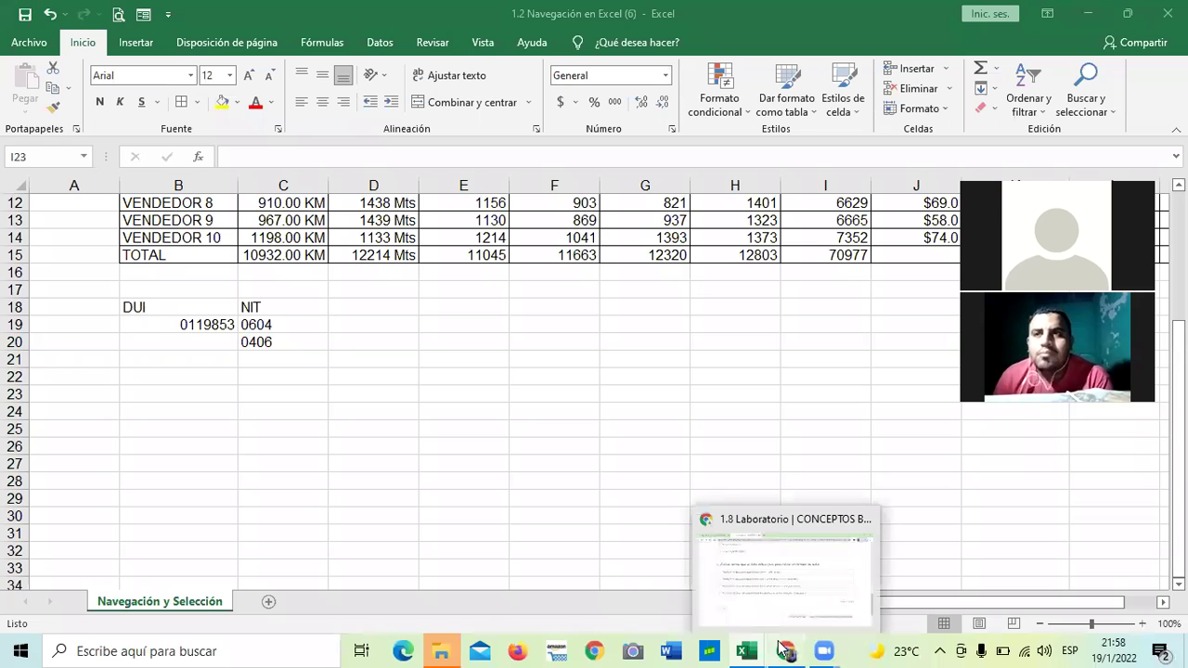
Scroll the quiz up to question 1, glance at the Excel workbook, and return to Chrome
click(773, 589)
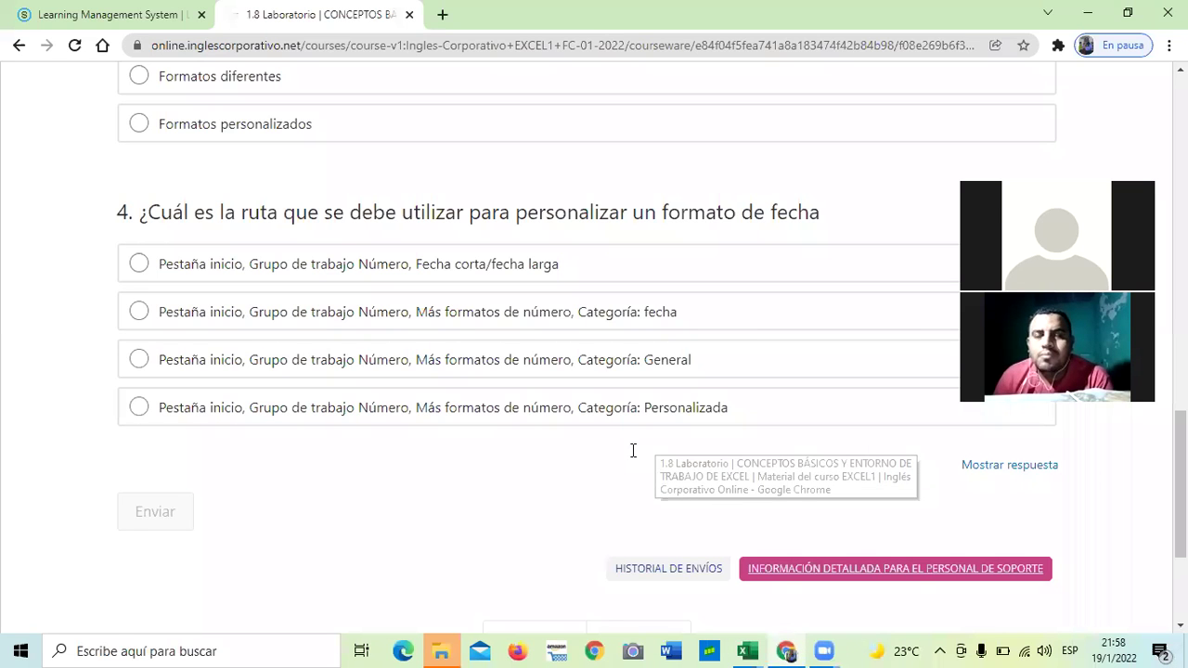
scroll(632, 451, up, 3)
scroll(608, 454, up, 10)
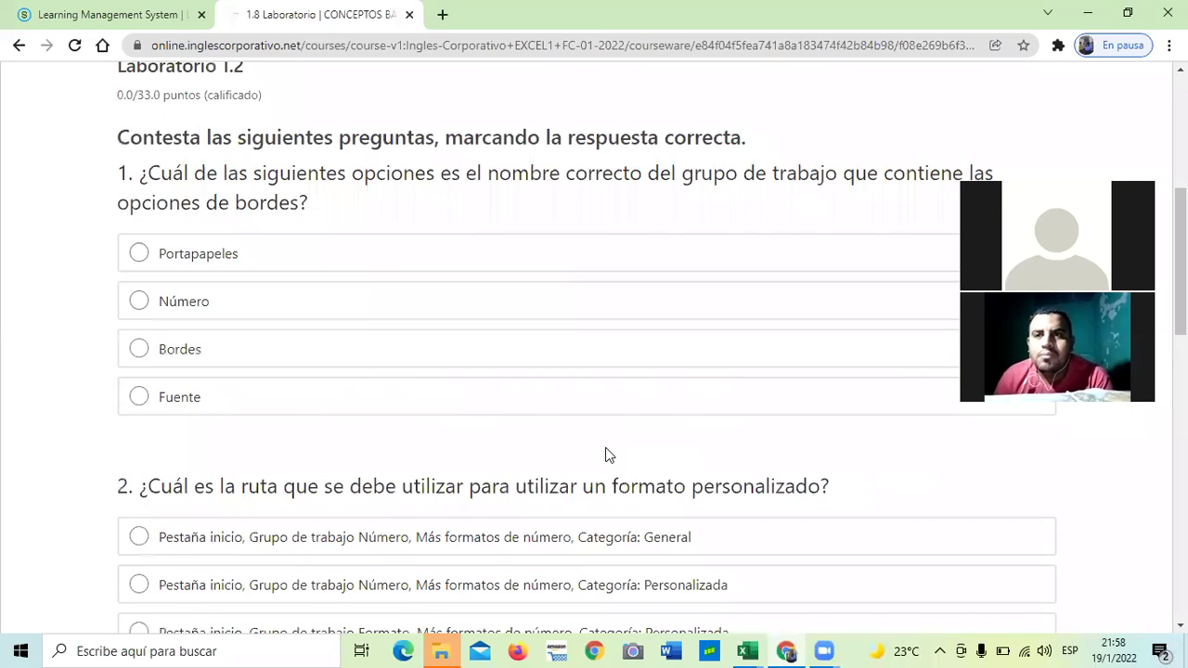
scroll(605, 453, down, 2)
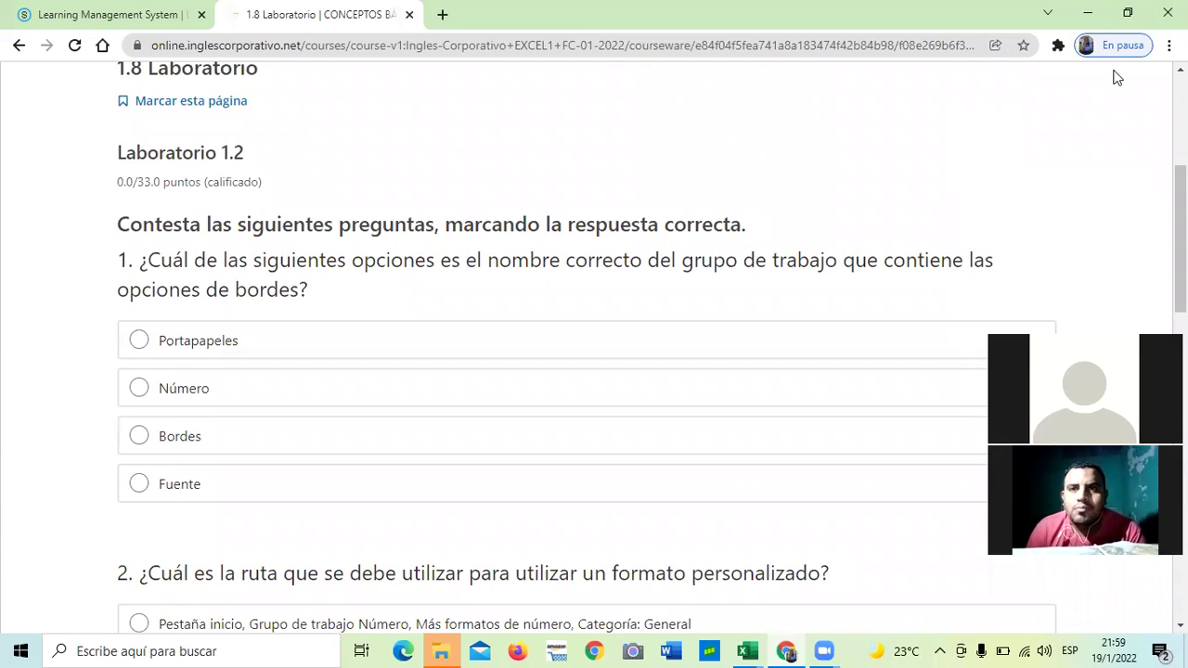
mouse_move(747, 650)
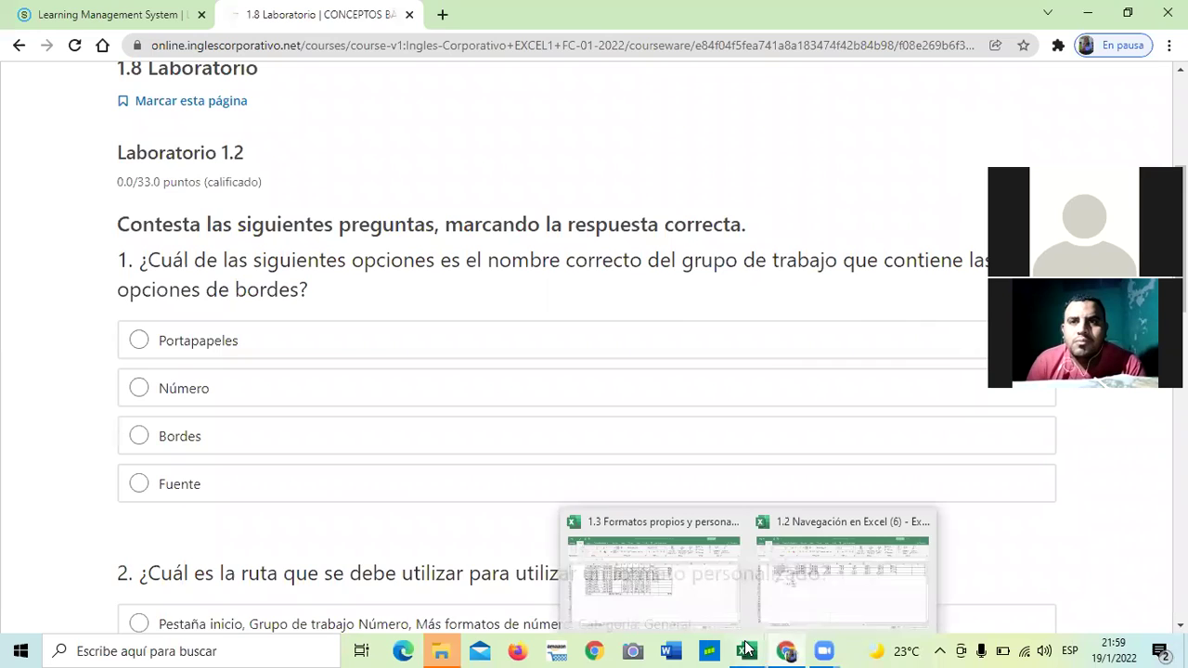
click(817, 584)
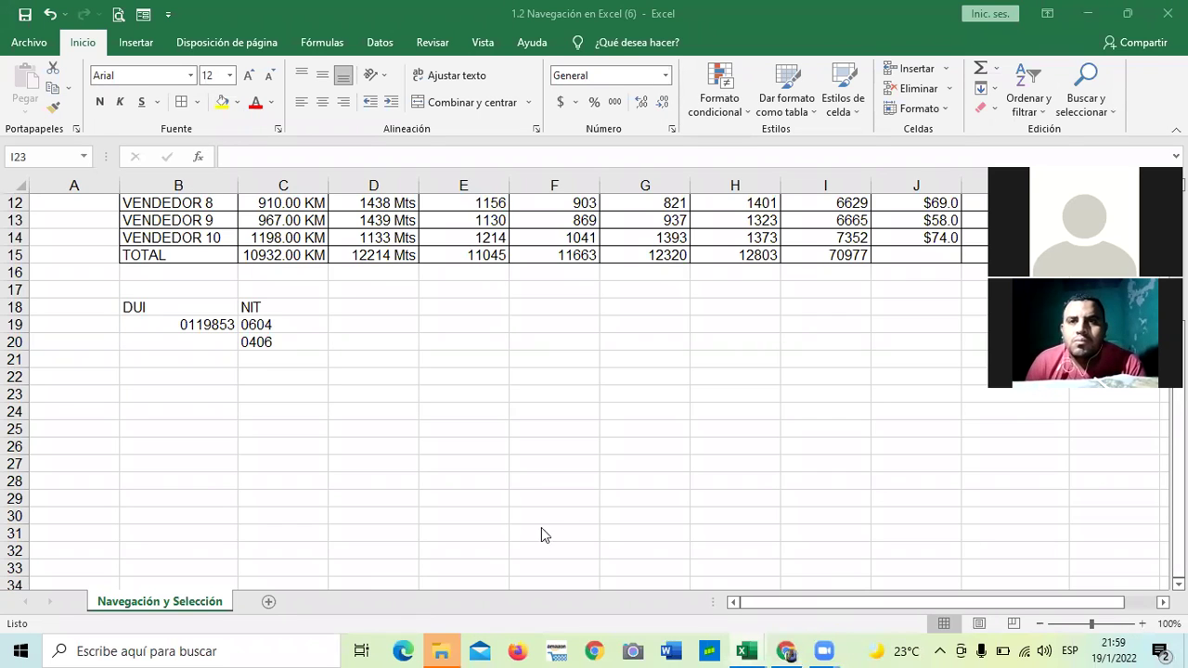
click(789, 648)
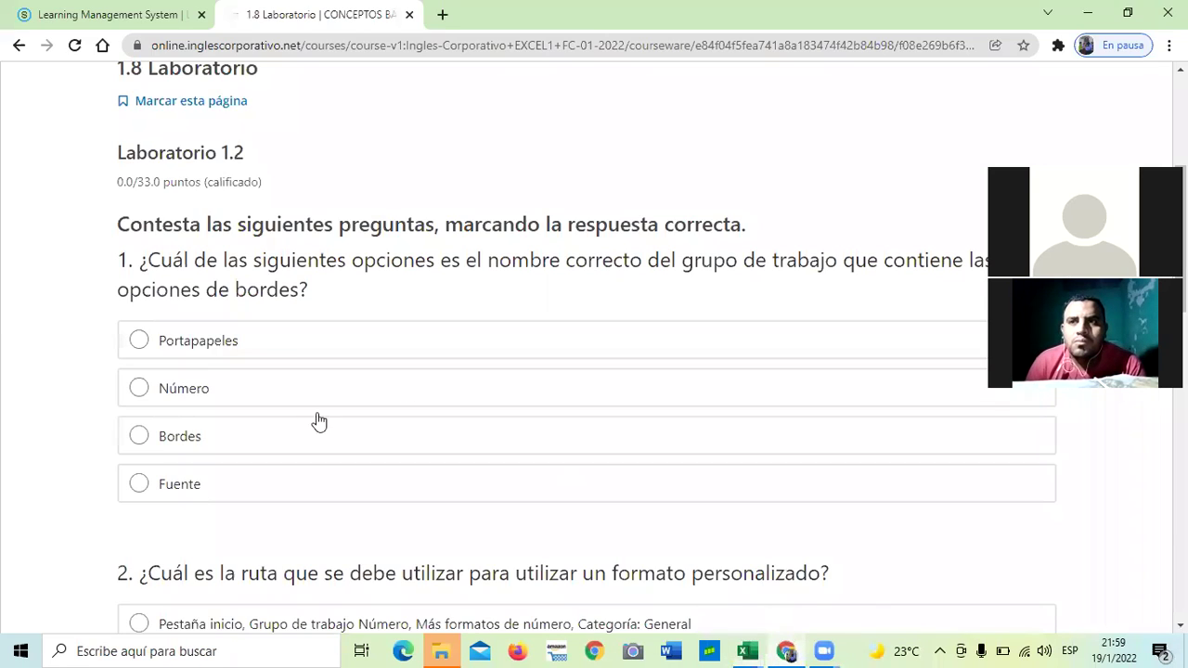
Scroll the quiz down through questions 2 and 3 on units-of-measure formats
scroll(257, 357, up, 2)
scroll(257, 353, down, 1)
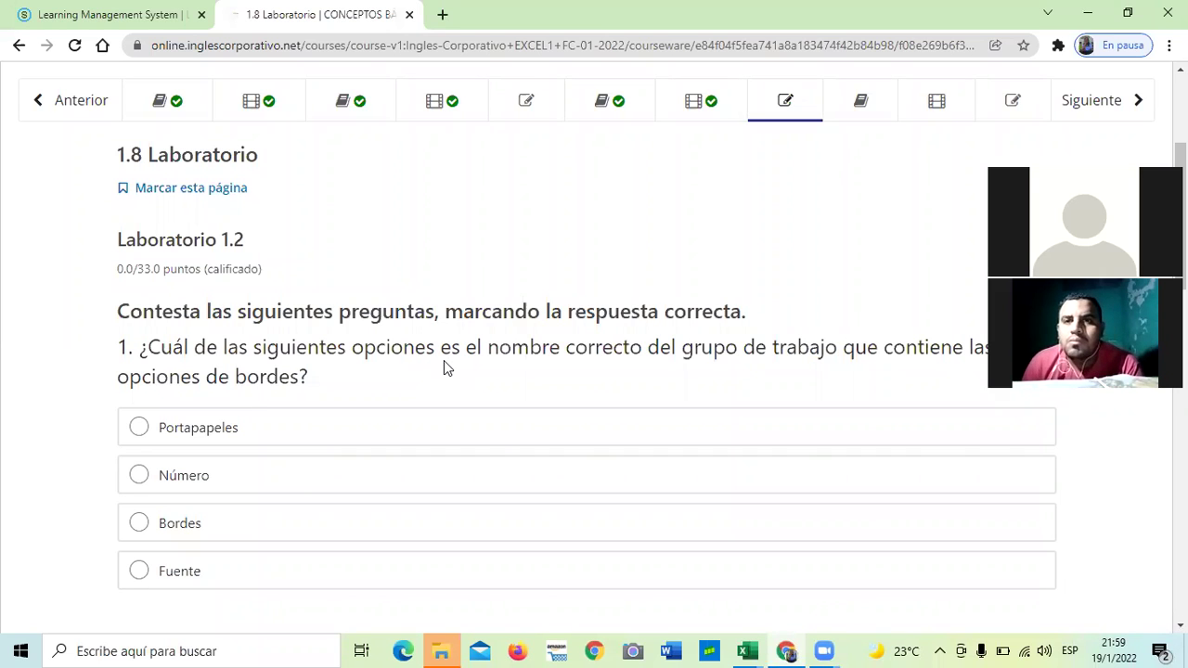
scroll(241, 478, down, 1)
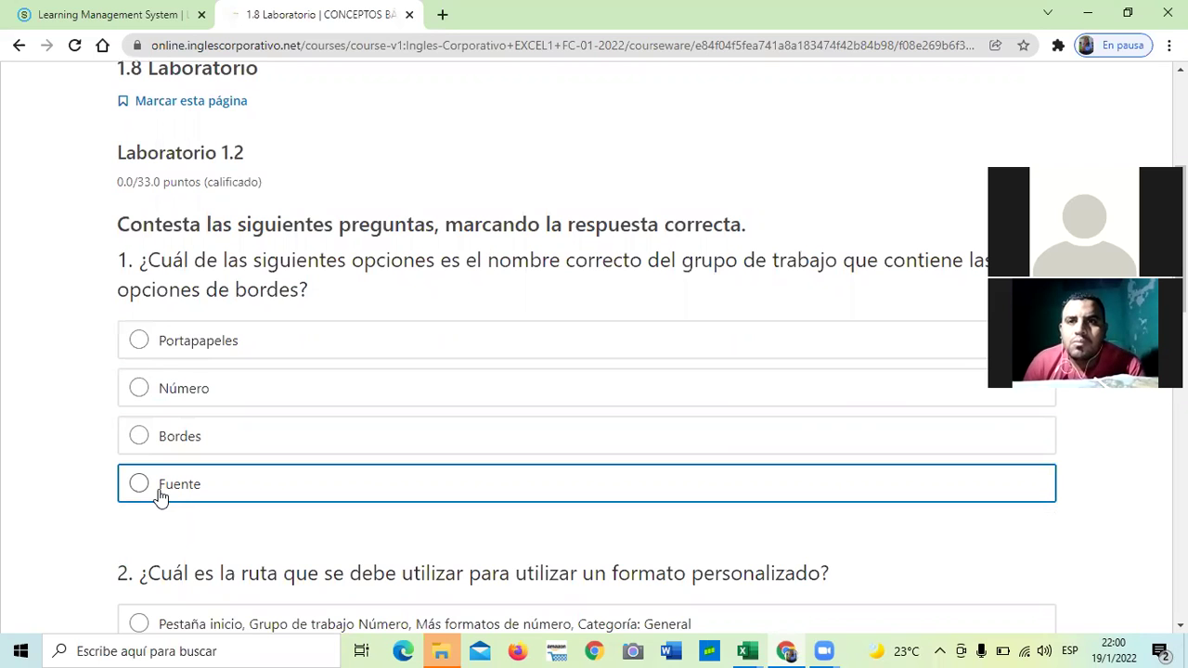
scroll(172, 492, down, 3)
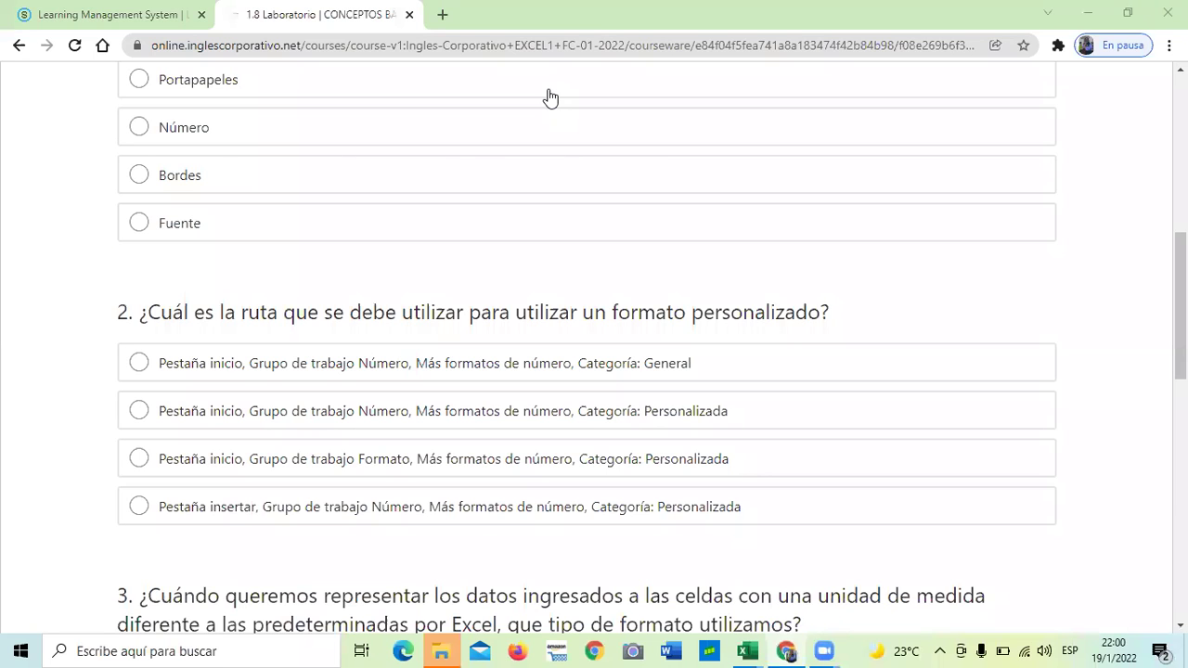
scroll(720, 306, down, 3)
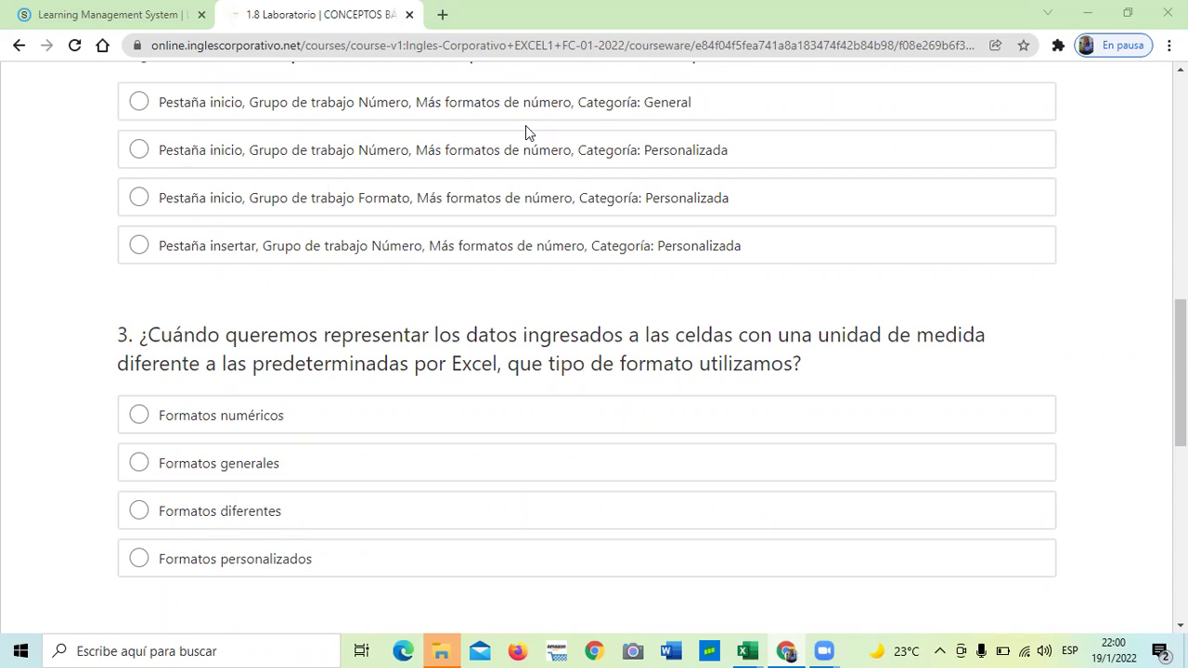
scroll(390, 446, down, 2)
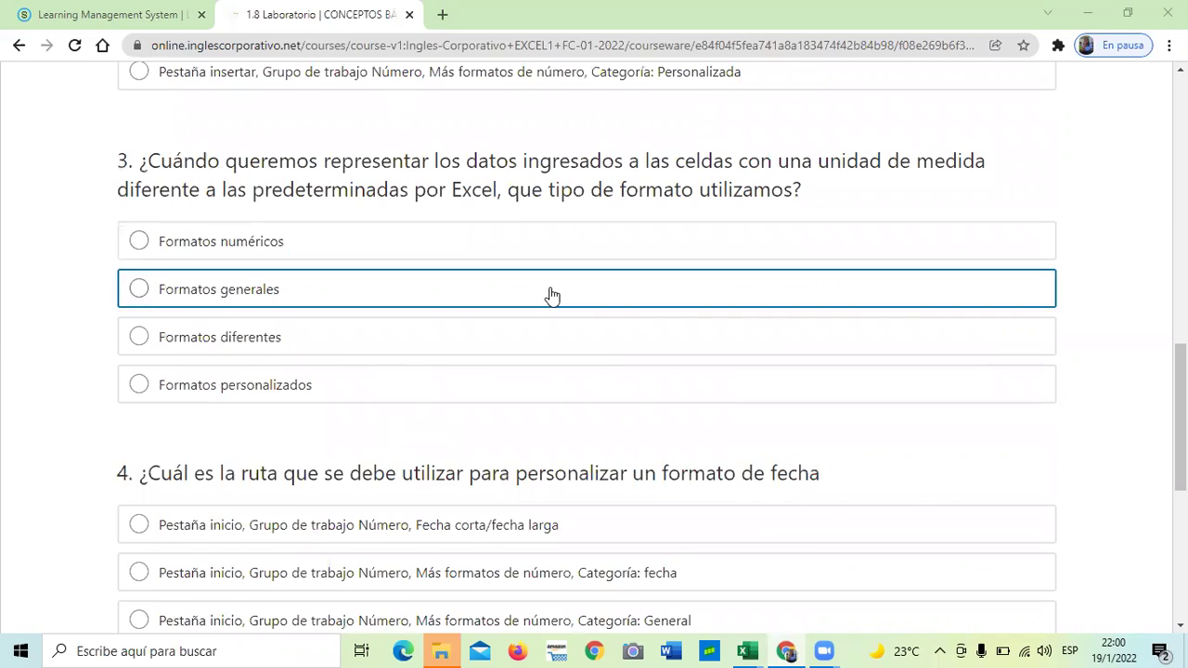
scroll(549, 295, down, 2)
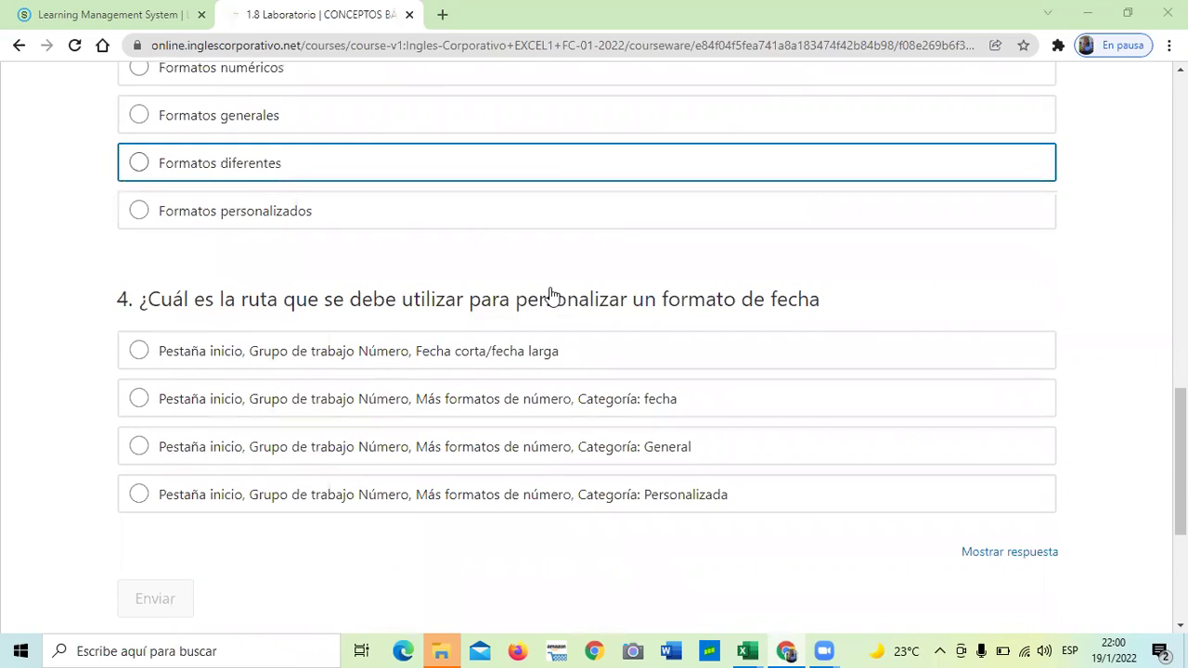